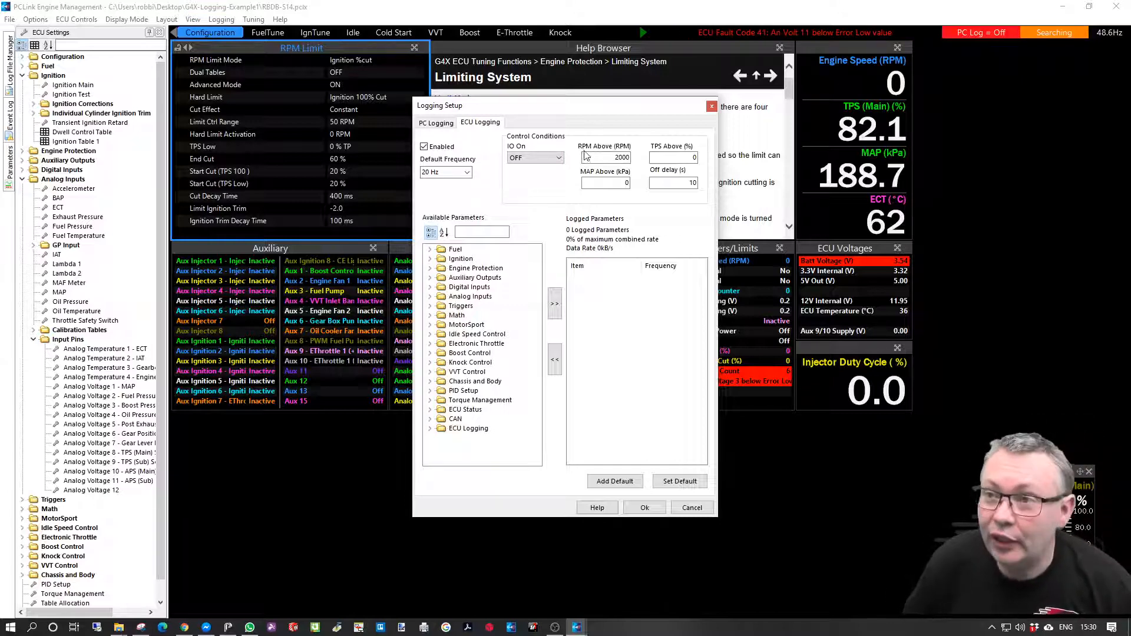
pyautogui.moveTo(596, 158); pyautogui.dragTo(631, 158)
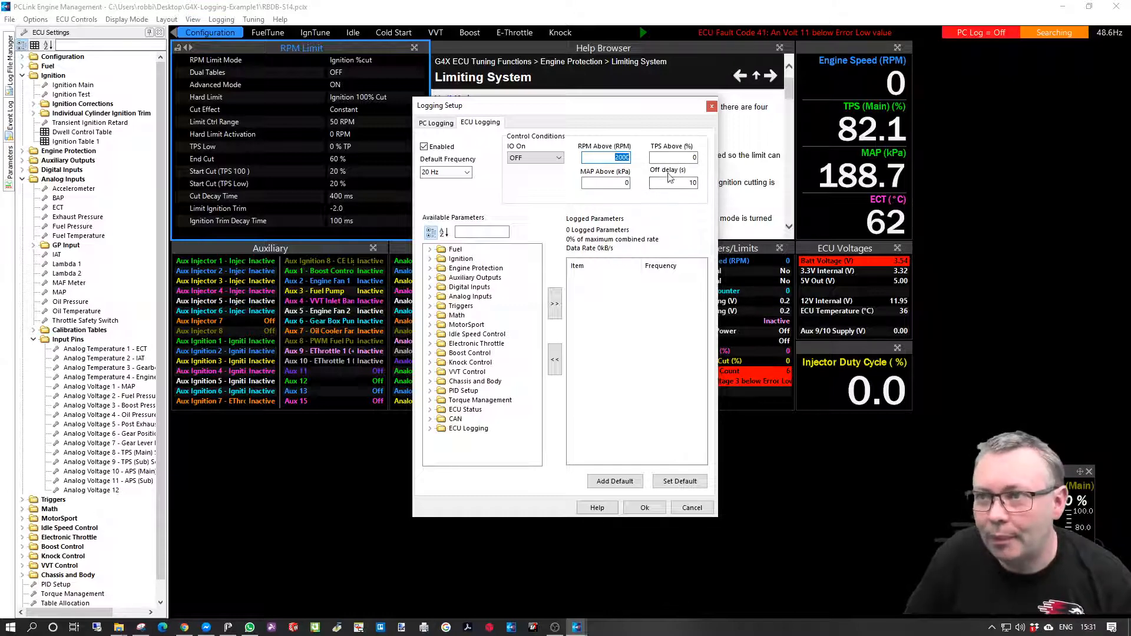
pyautogui.click(692, 183)
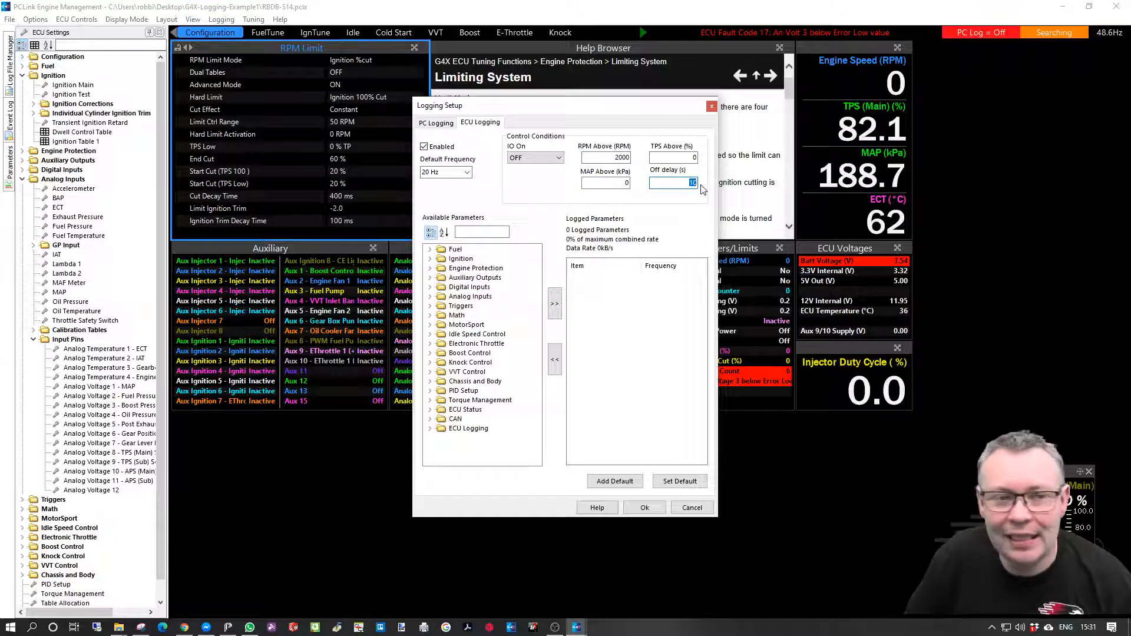
pyautogui.doubleClick(694, 183)
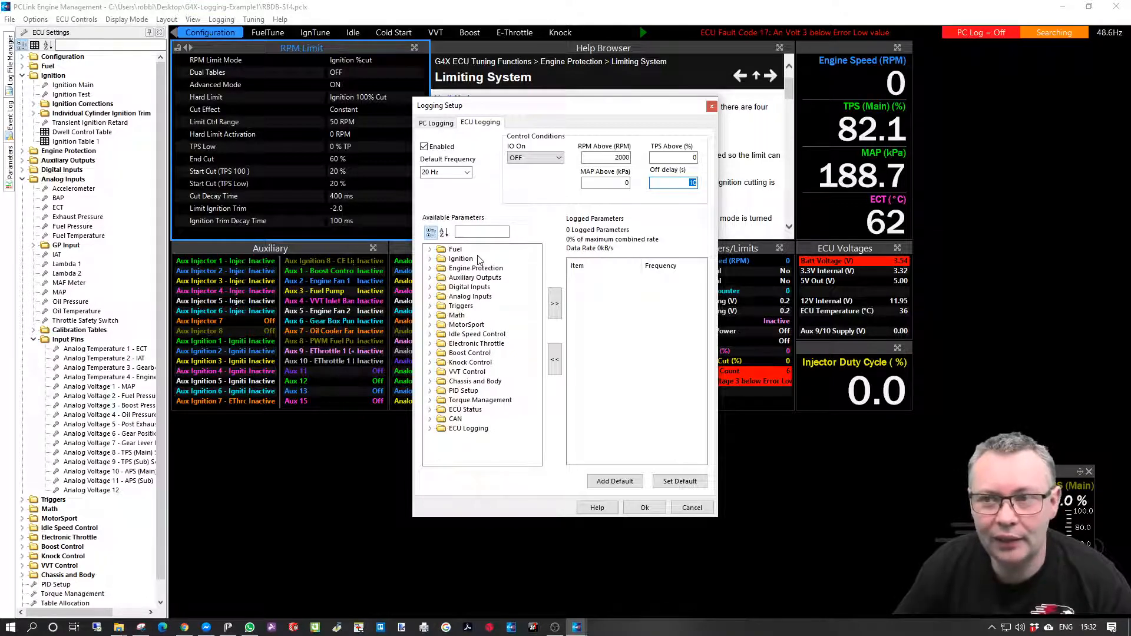
# - Filter the available parameters by "engine" and add Engine Speed and Engine Speed ROC to the ECU log at 50 Hz
pyautogui.click(484, 233)
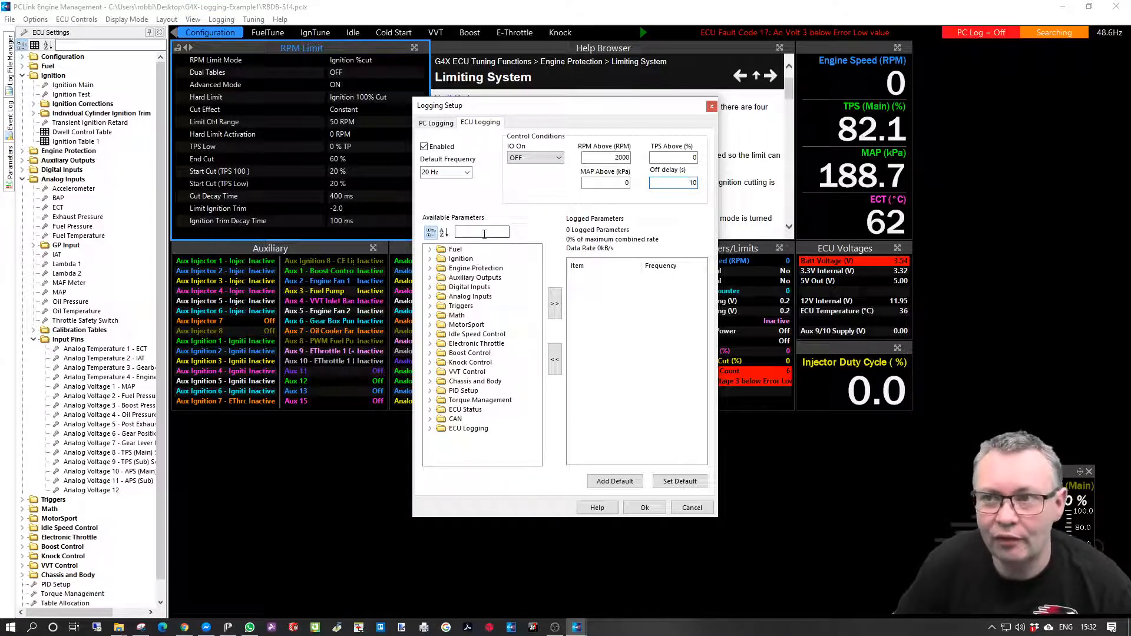
pyautogui.write('e')
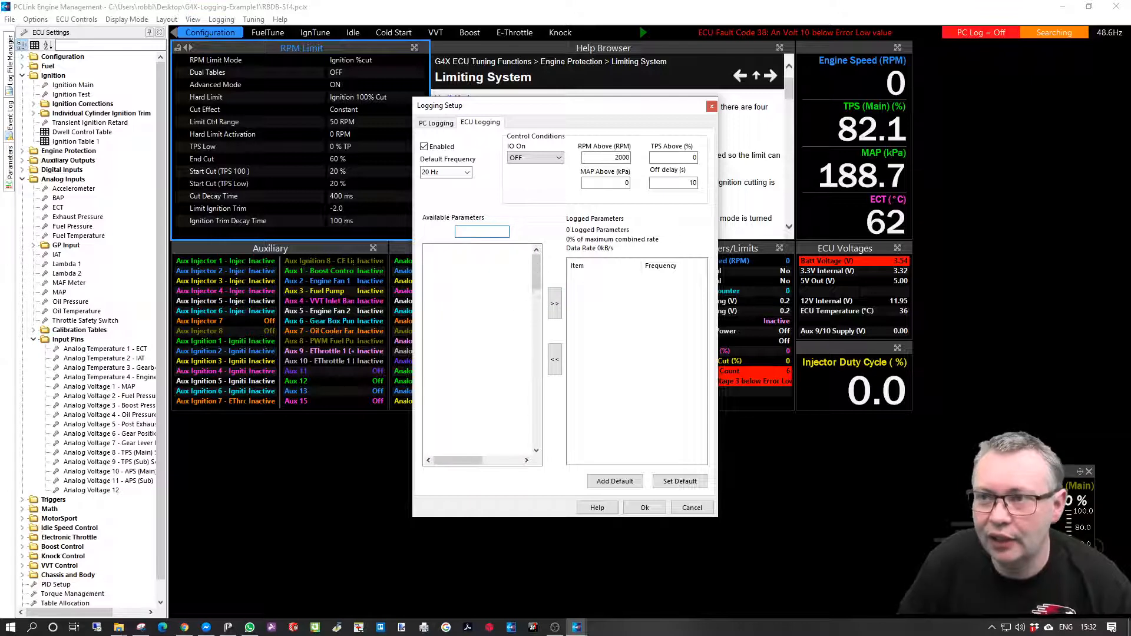
pyautogui.write('ngine')
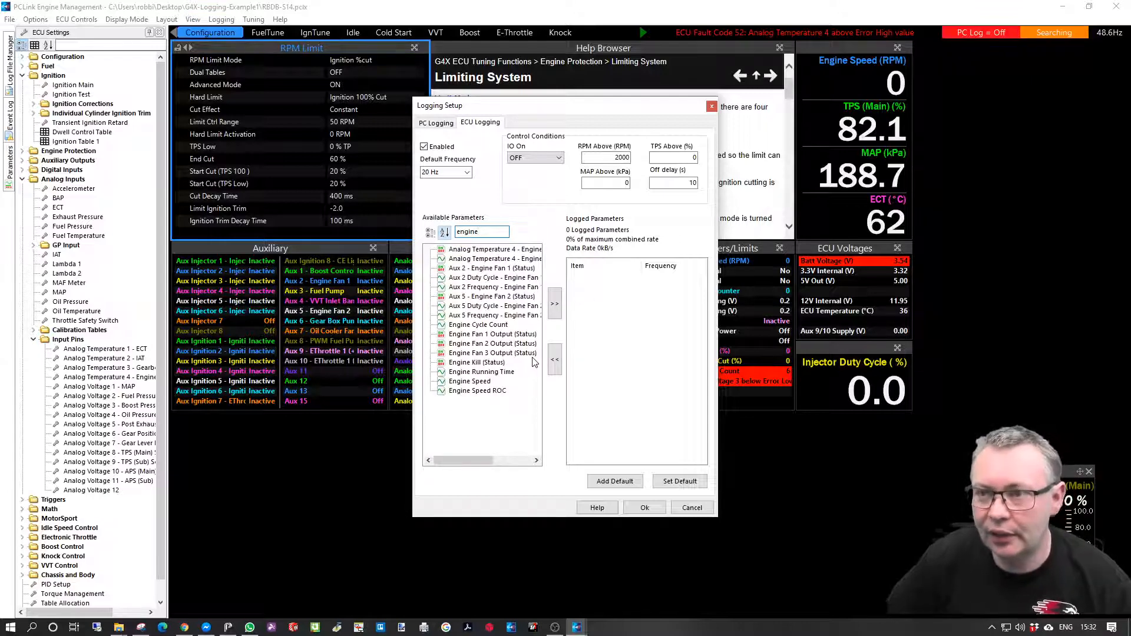
pyautogui.click(482, 382)
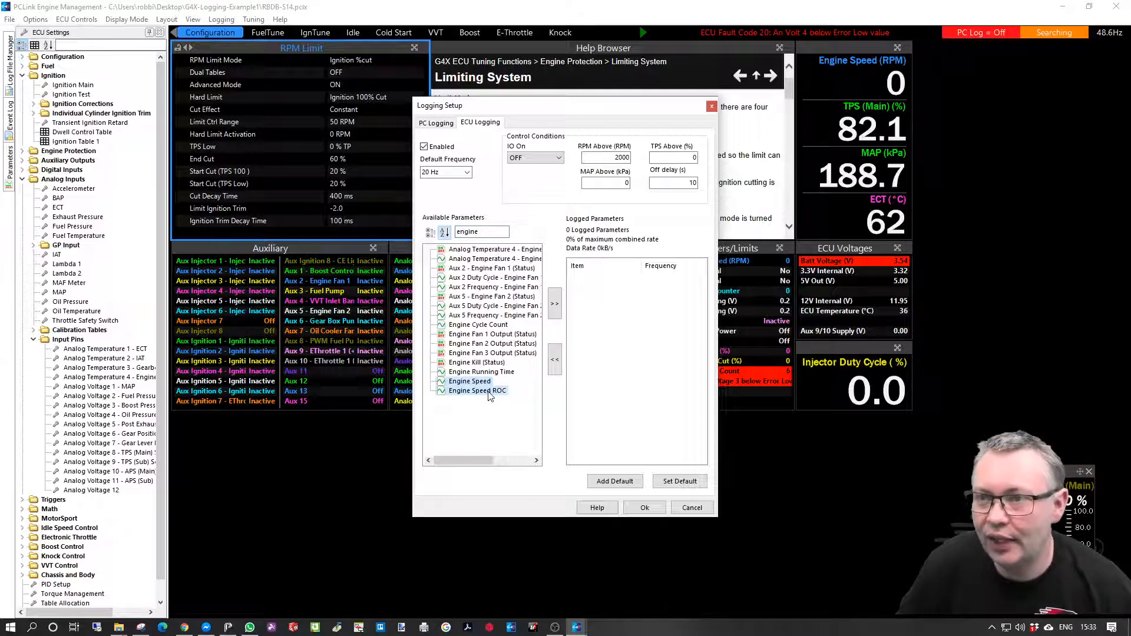
pyautogui.click(468, 173)
pyautogui.click(468, 172)
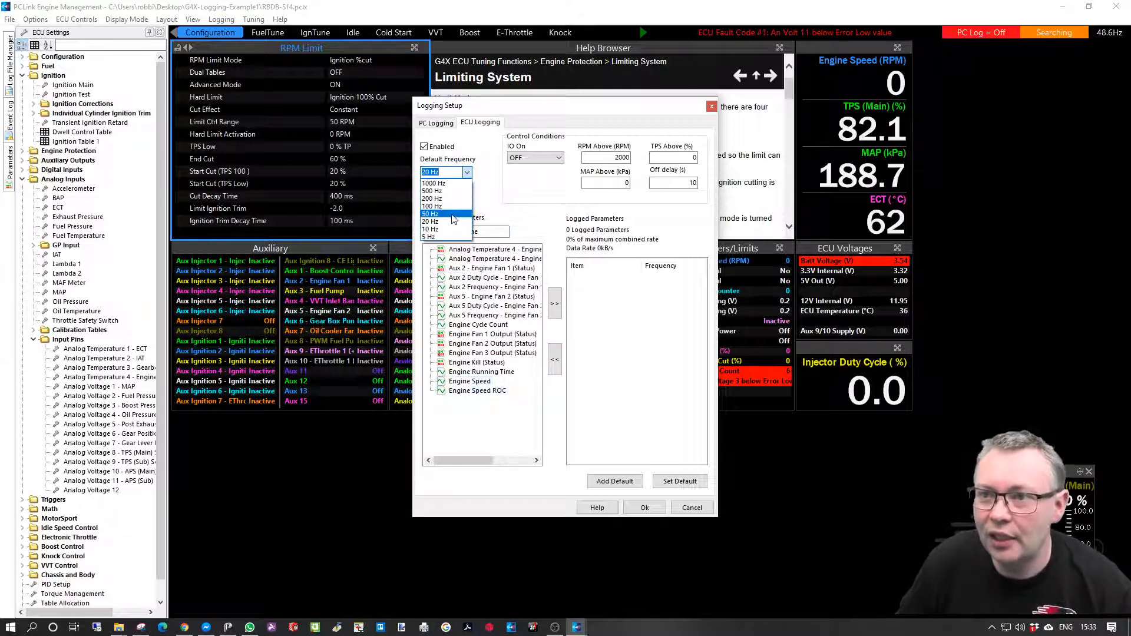
pyautogui.click(454, 219)
pyautogui.click(487, 382)
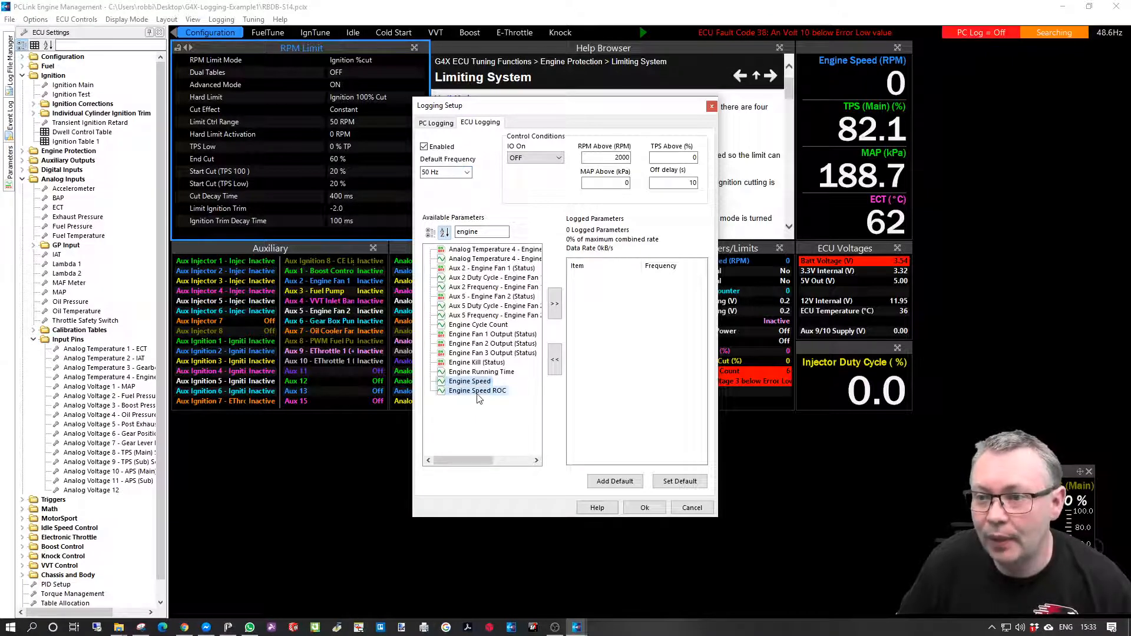
pyautogui.click(553, 302)
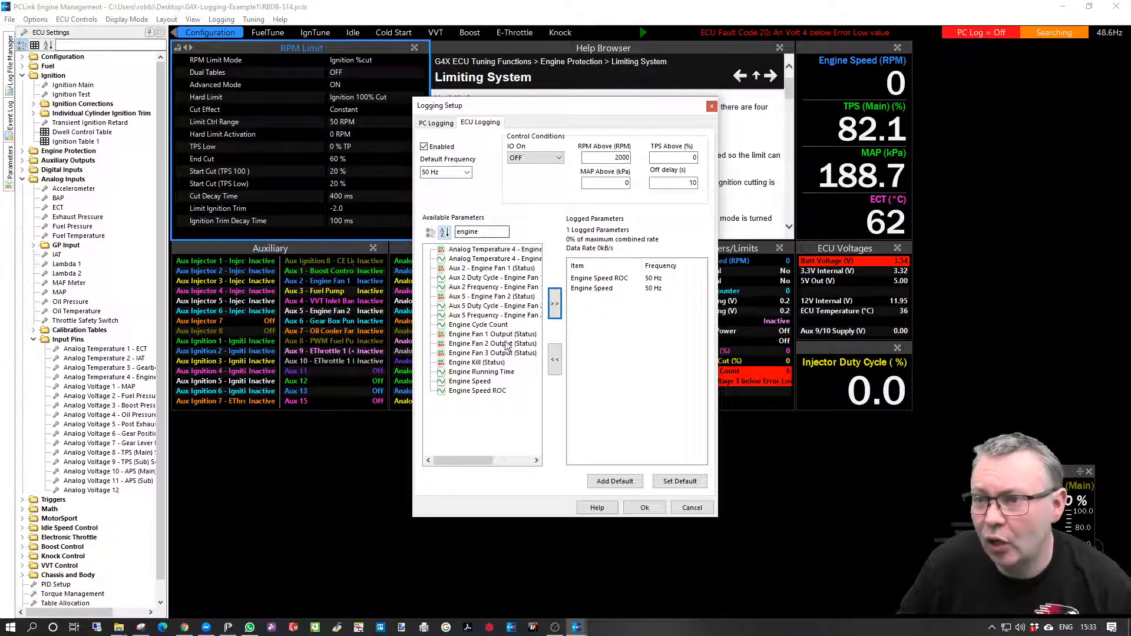
# - Add Engine Kill (Status) to the logged parameters at a frequency of 5 Hz
pyautogui.click(476, 362)
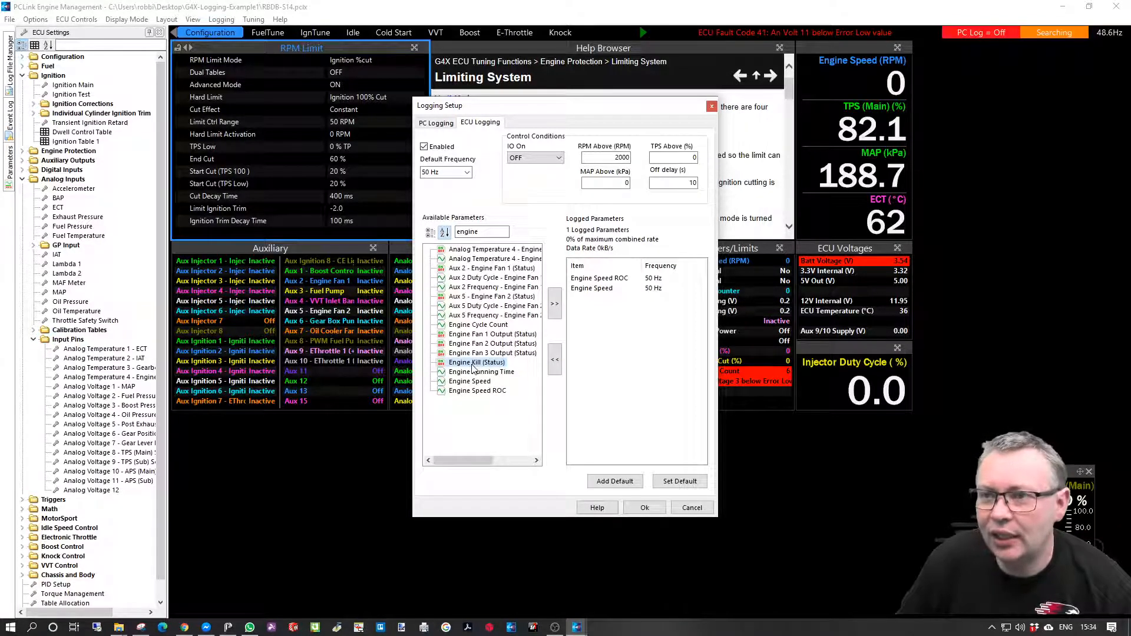
pyautogui.click(467, 172)
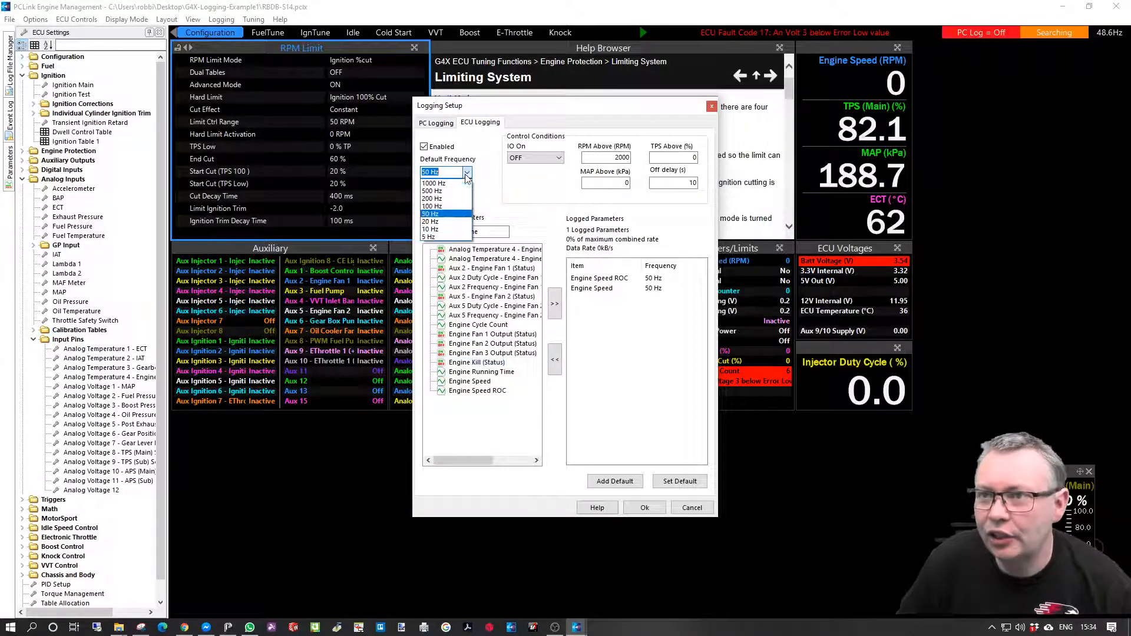
pyautogui.click(437, 237)
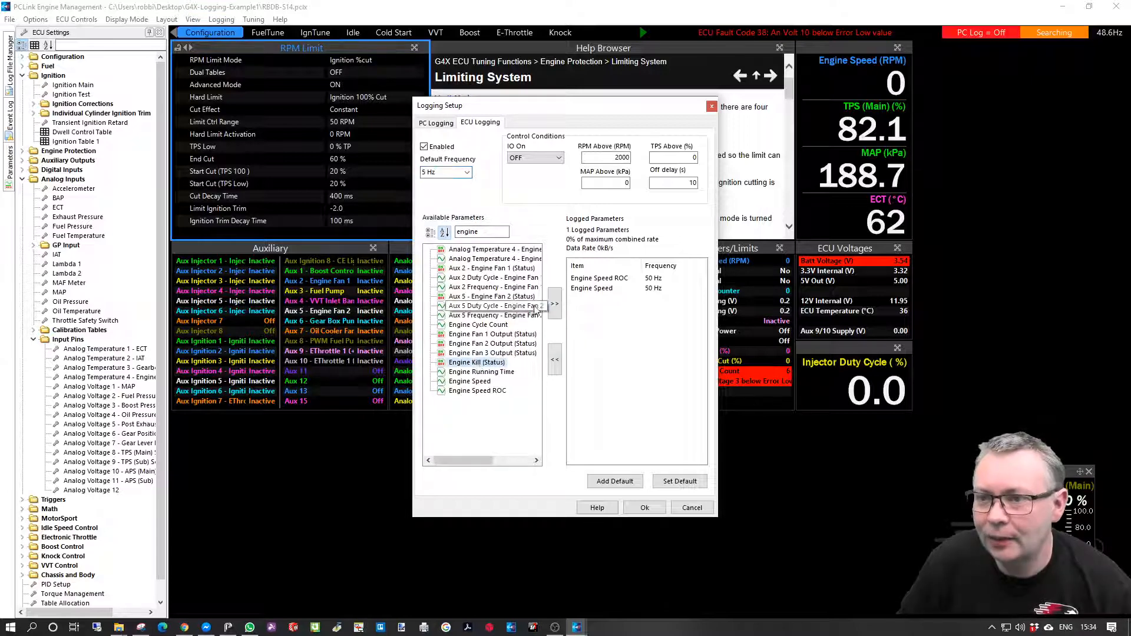
pyautogui.click(554, 303)
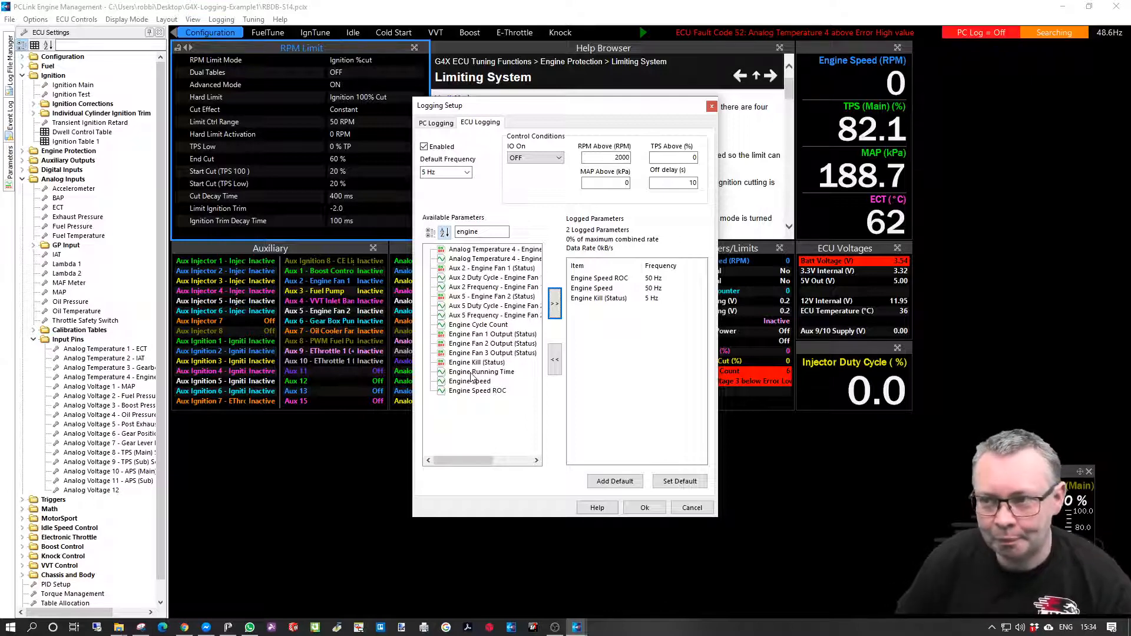
# - Filter the available parameters by "cut" and add % Fuel Cut and % Ignition Cut to the log at 20 Hz
pyautogui.moveTo(498, 231); pyautogui.dragTo(426, 236)
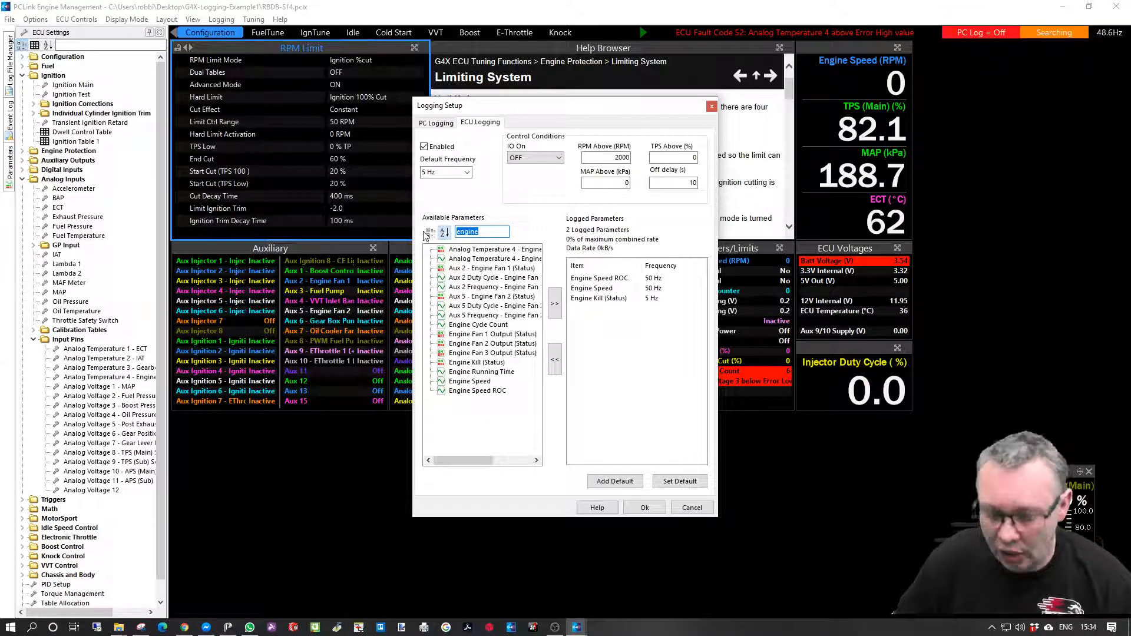
pyautogui.write('cut')
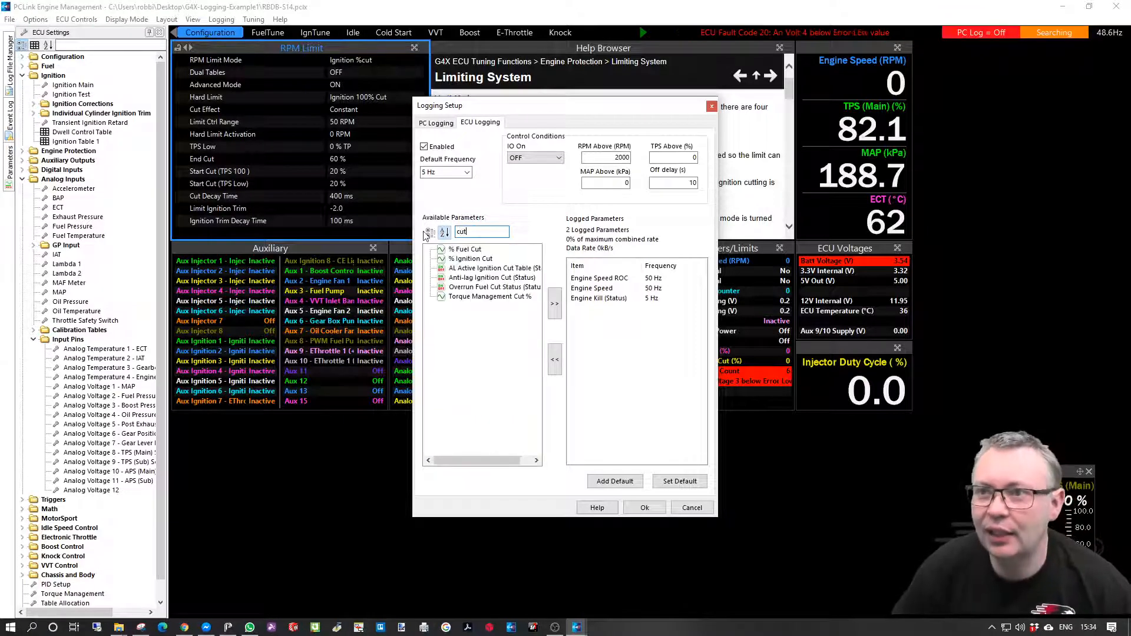
pyautogui.click(467, 251)
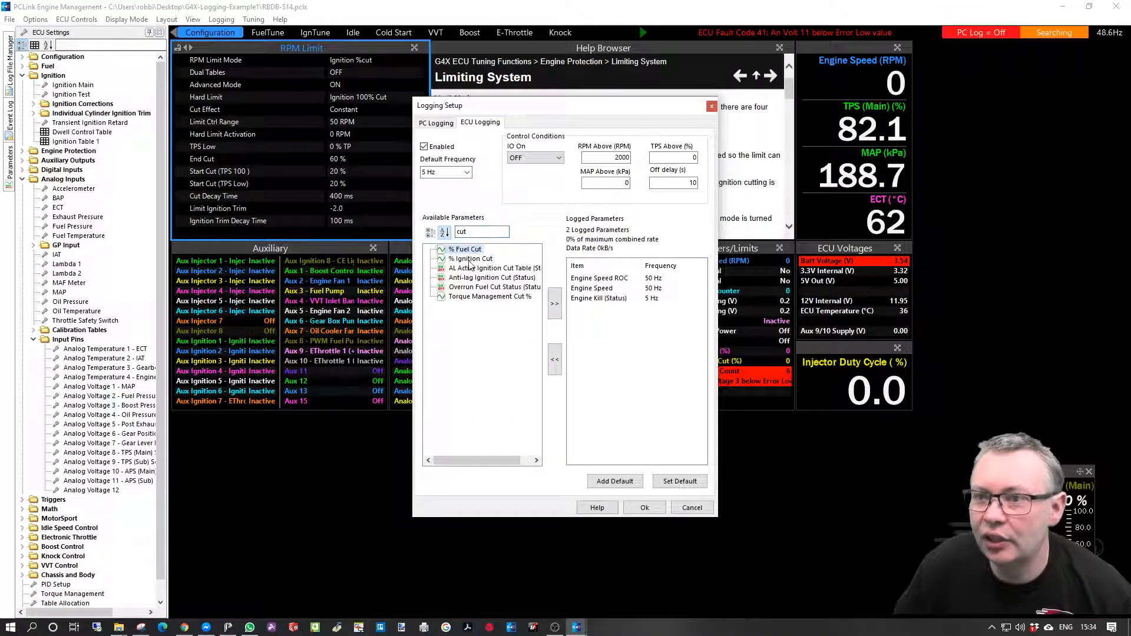
pyautogui.keyDown('ctrl'); pyautogui.click(472, 259); pyautogui.keyUp('ctrl')
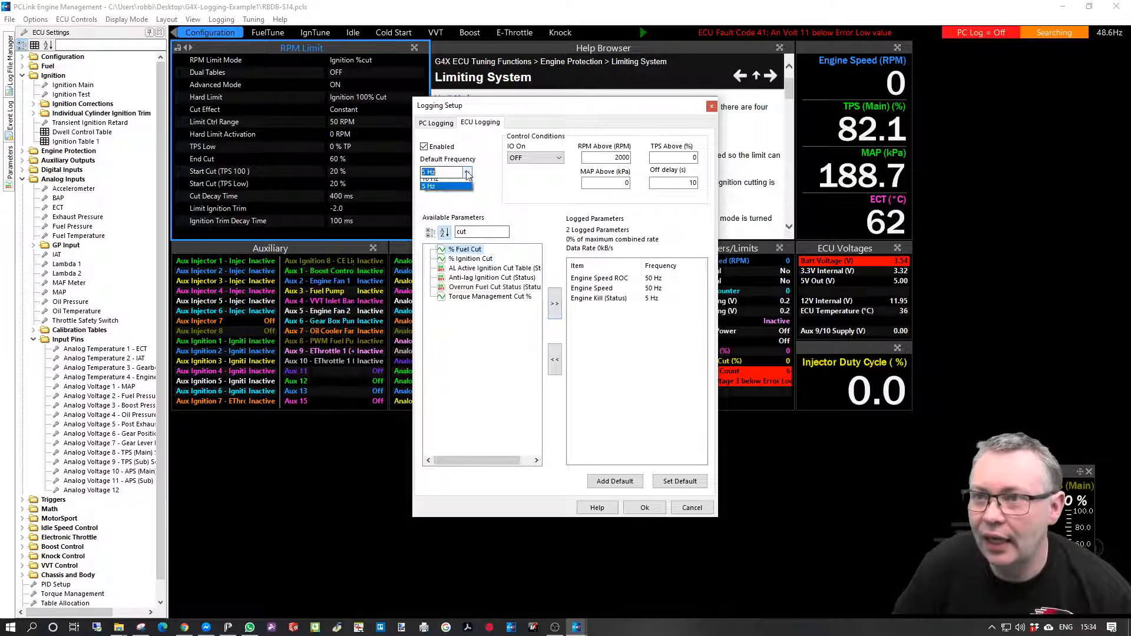
pyautogui.click(445, 172)
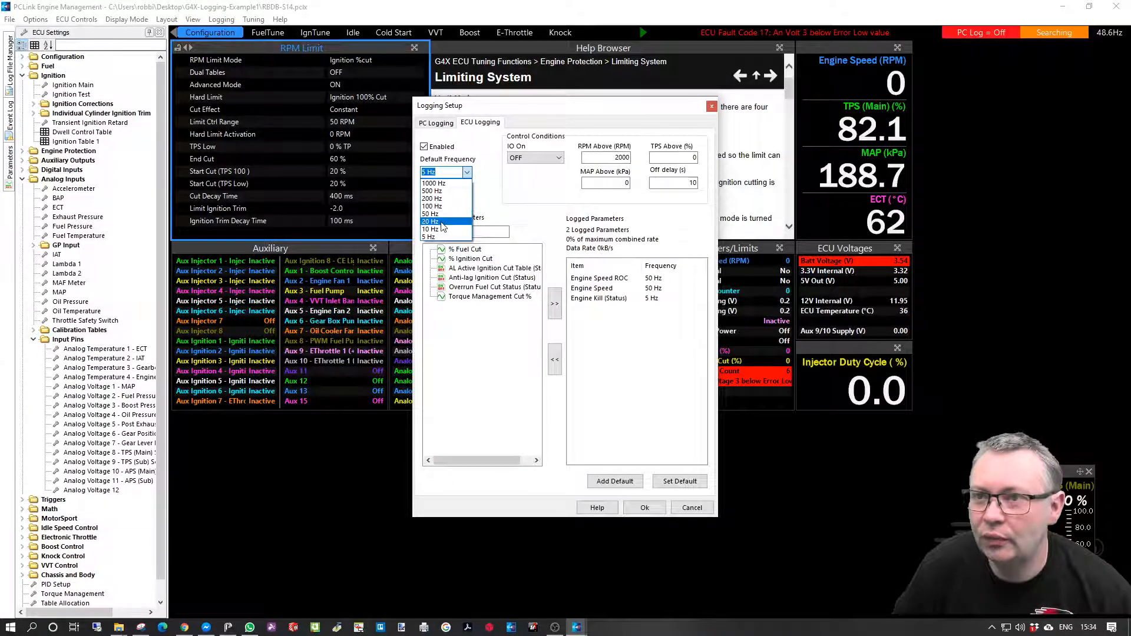
pyautogui.click(441, 222)
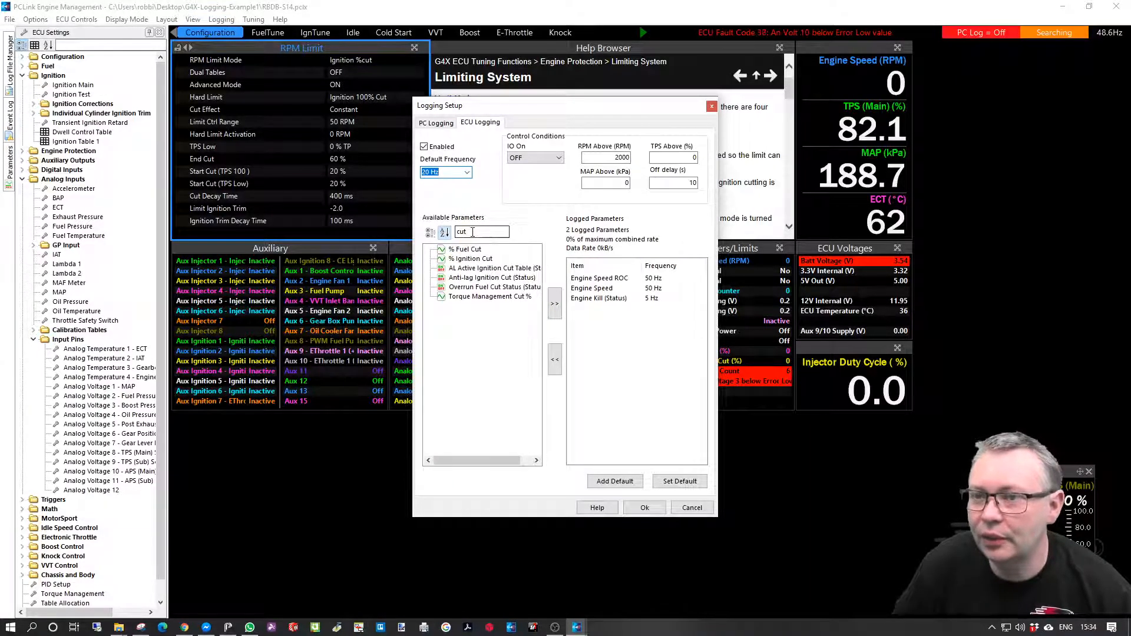
pyautogui.click(470, 259)
pyautogui.keyDown('shift'); pyautogui.click(469, 249); pyautogui.keyUp('shift')
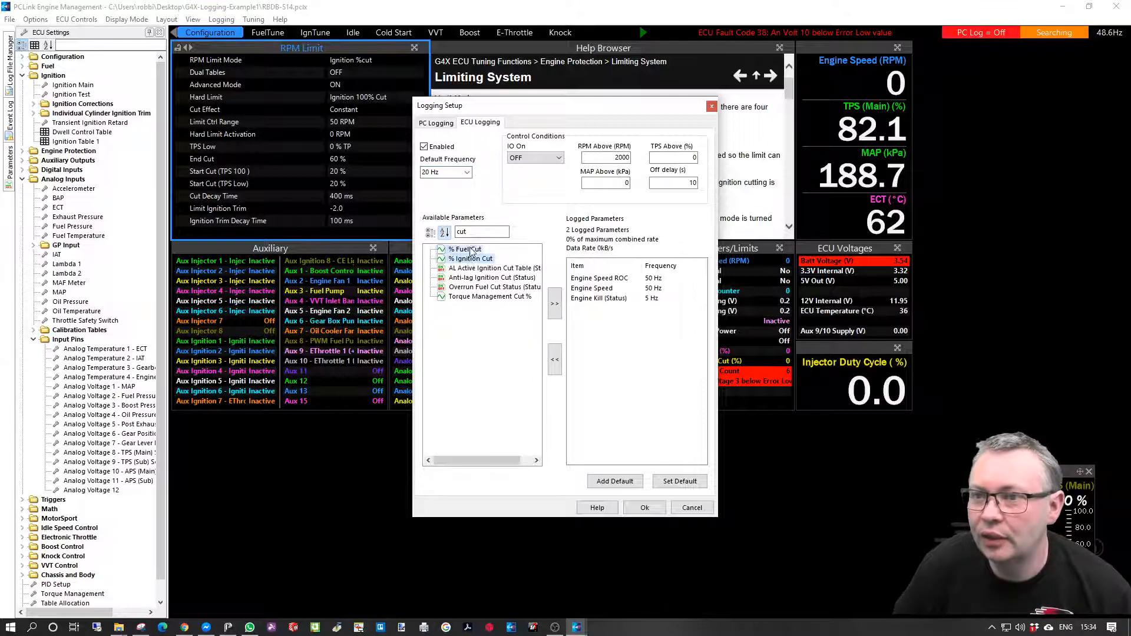
pyautogui.click(554, 304)
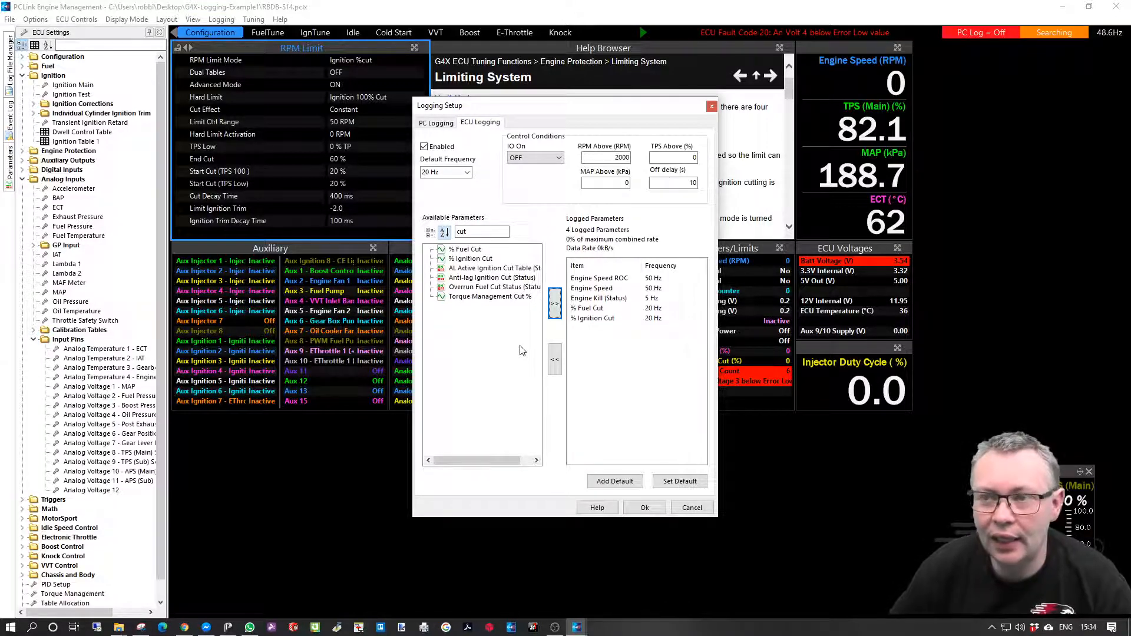
# - Filter the available parameters by "trig" and add Trig1 Err Counter to the log at 20 Hz
pyautogui.moveTo(491, 231); pyautogui.dragTo(444, 232)
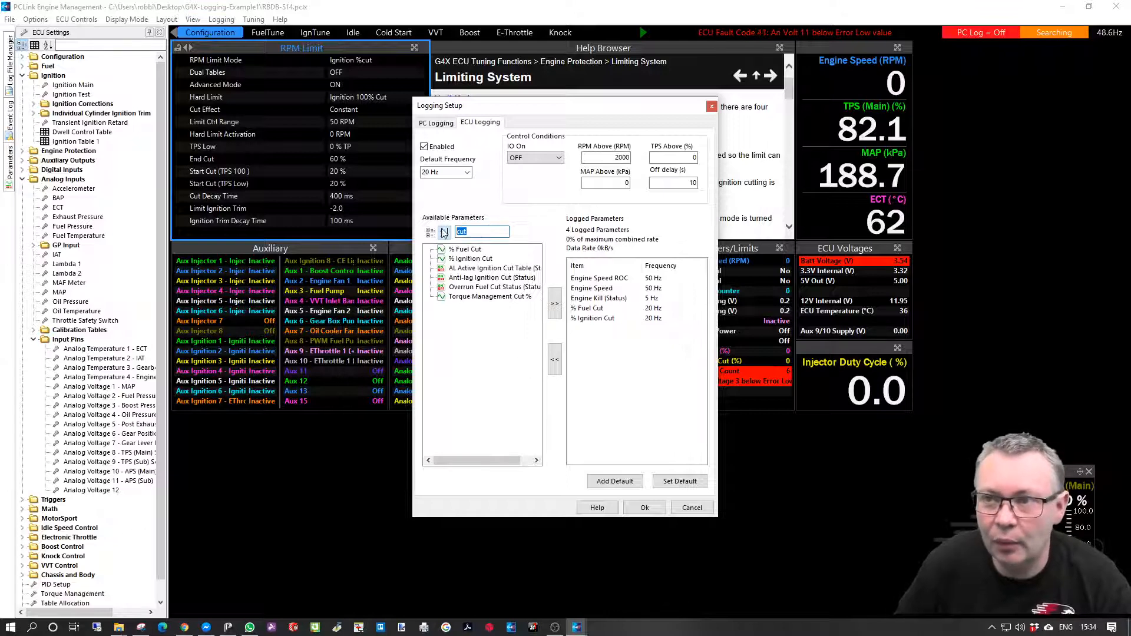
pyautogui.press('BackSpace')
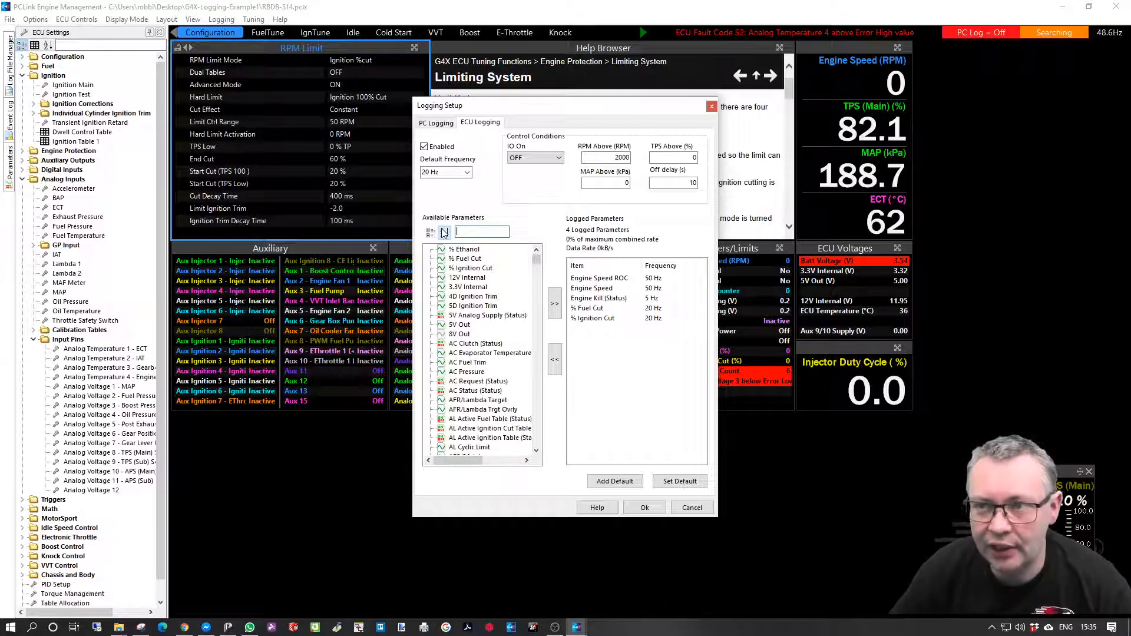
pyautogui.write('t')
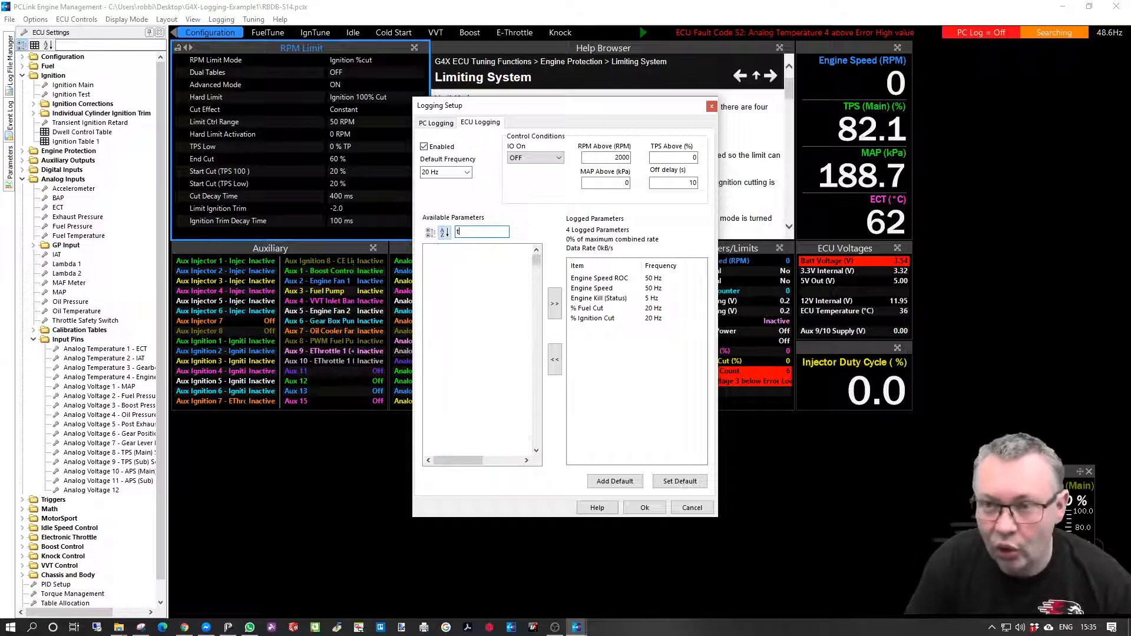
pyautogui.write('ri')
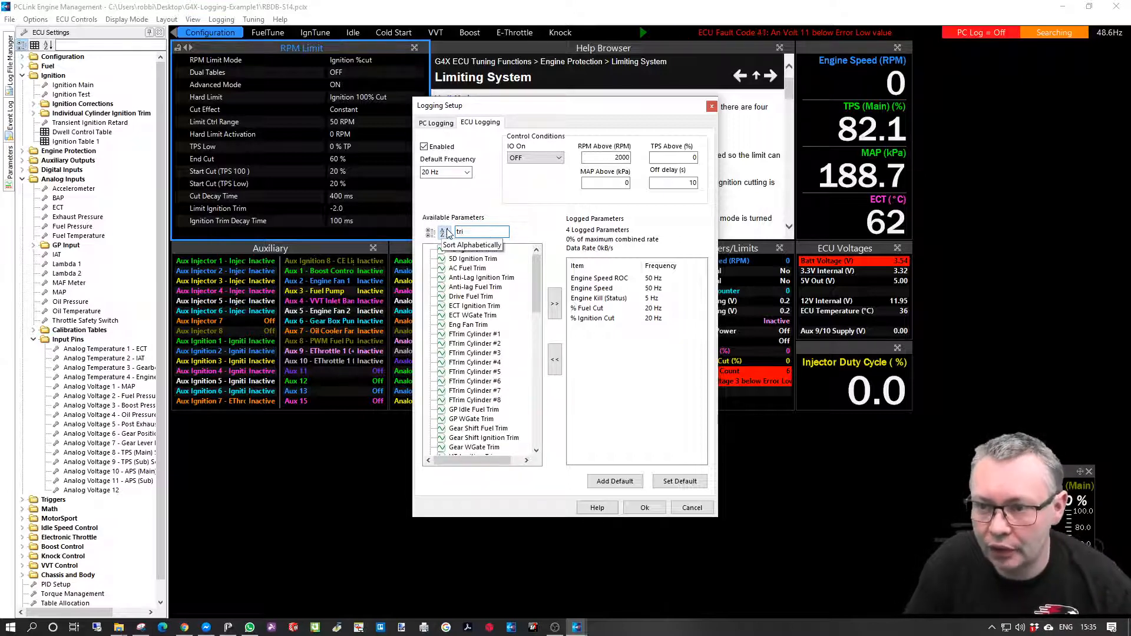
pyautogui.write('g')
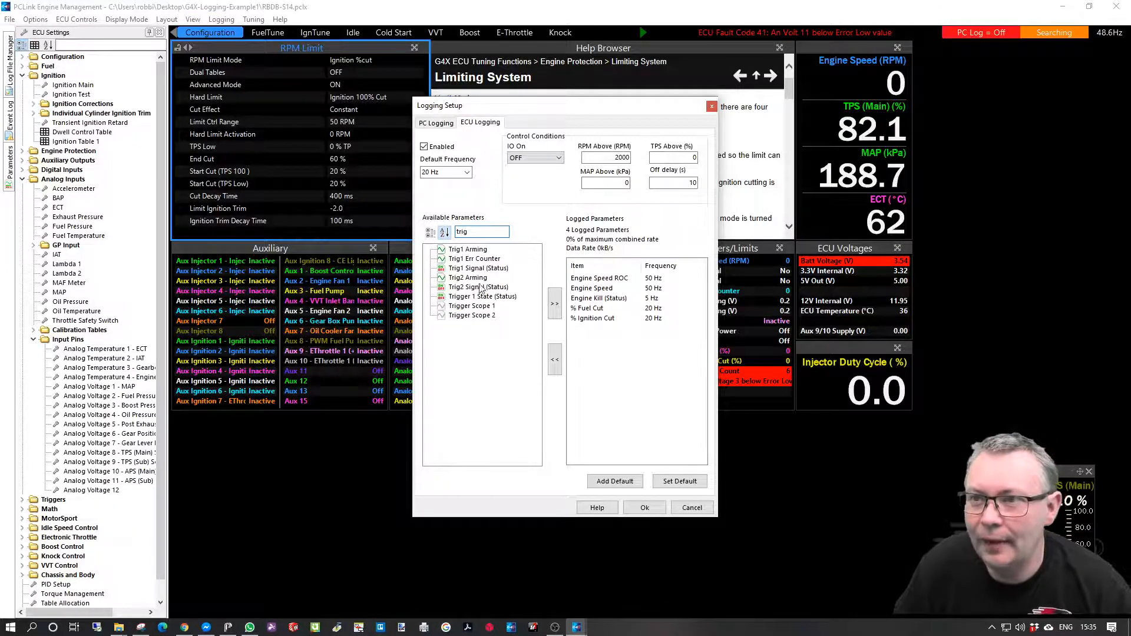
pyautogui.click(494, 259)
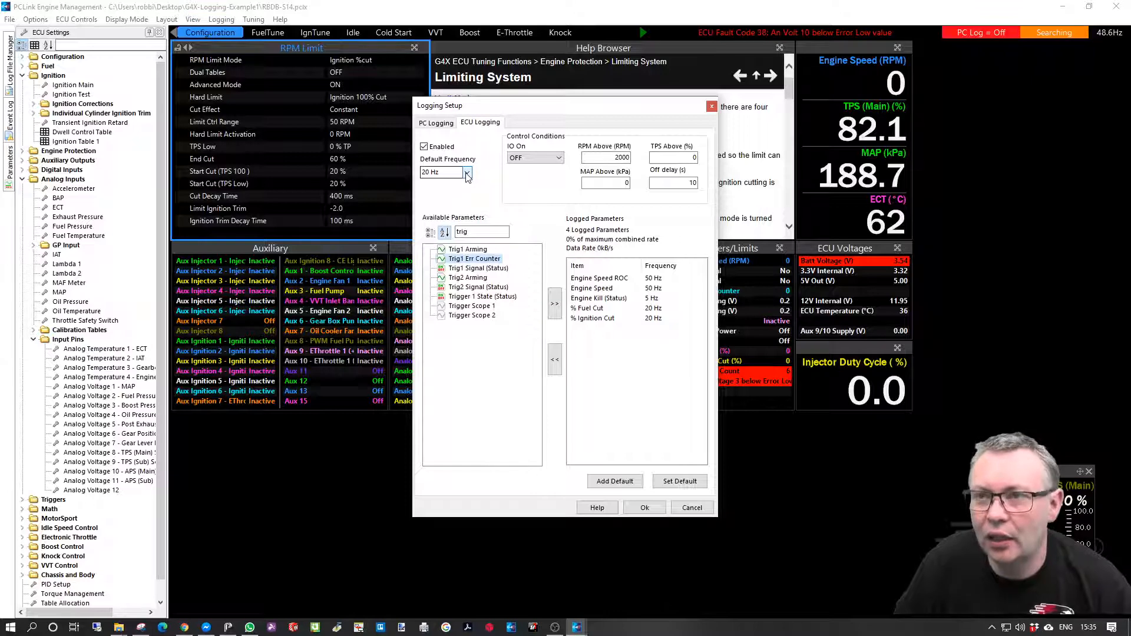
pyautogui.click(467, 173)
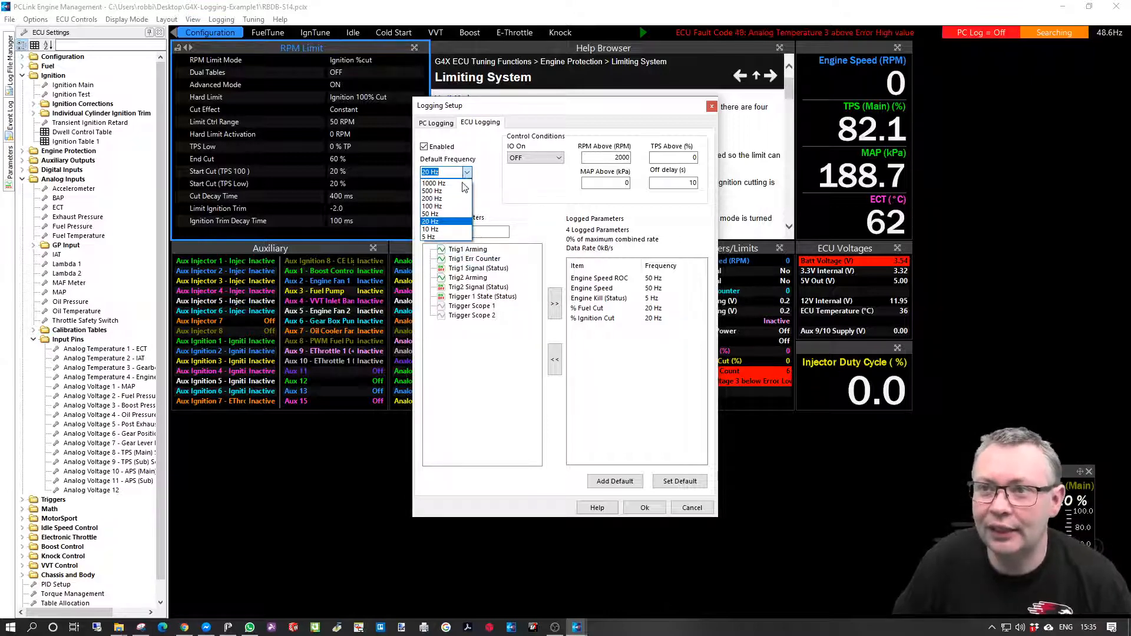
pyautogui.click(446, 222)
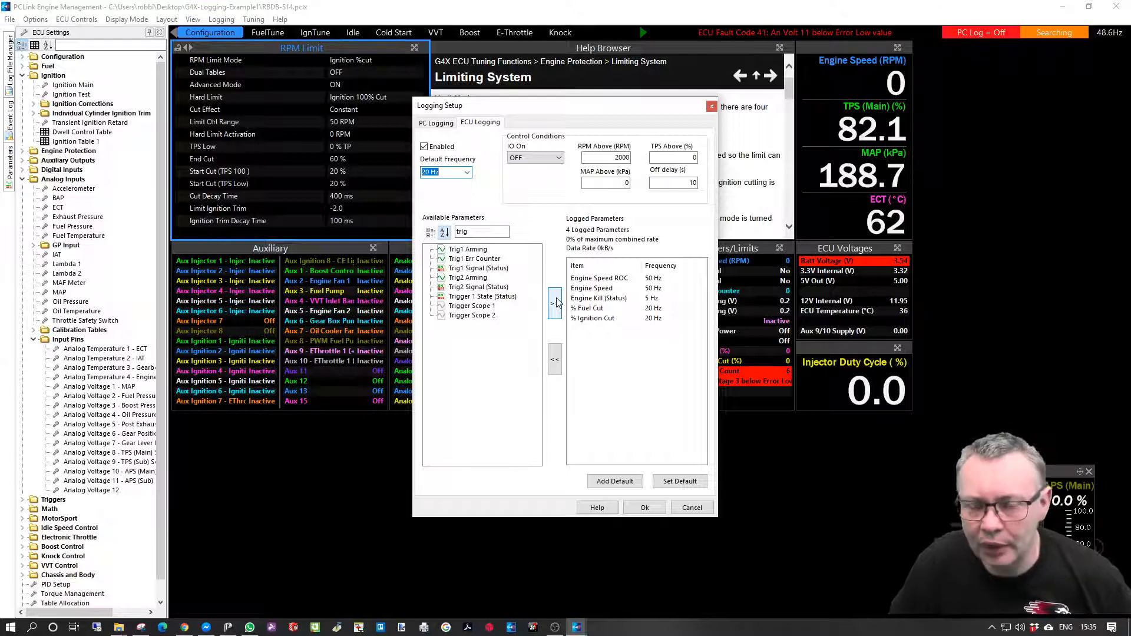
pyautogui.click(555, 303)
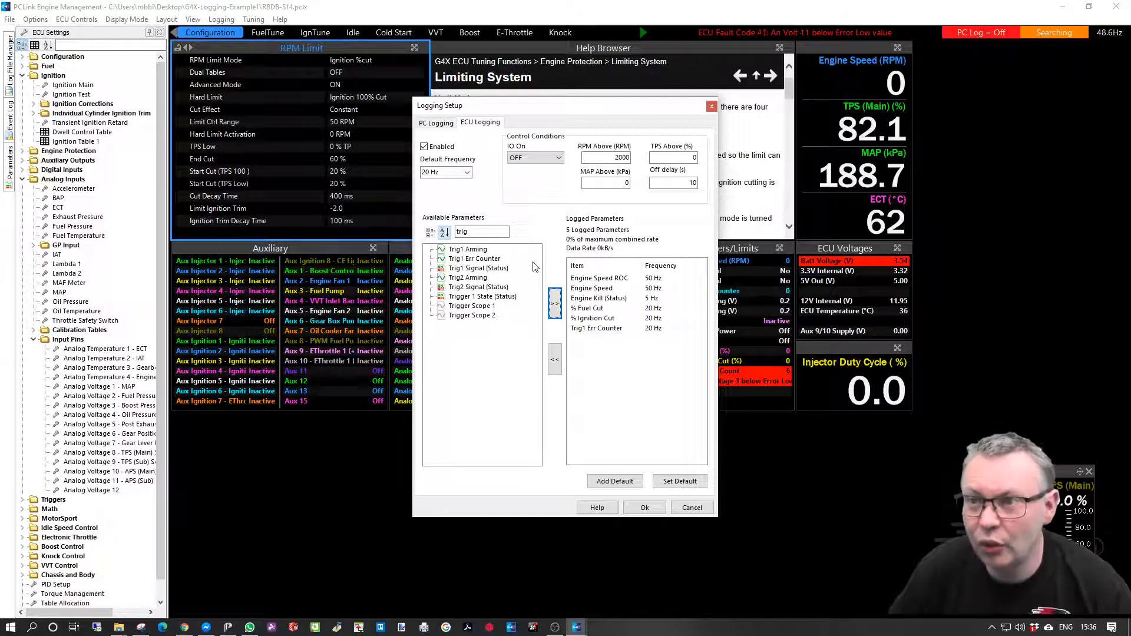
# - Add Trig1 Signal (Status) and Trig2 Signal (Status) to the logged parameters at a frequency of 5 Hz
pyautogui.click(489, 270)
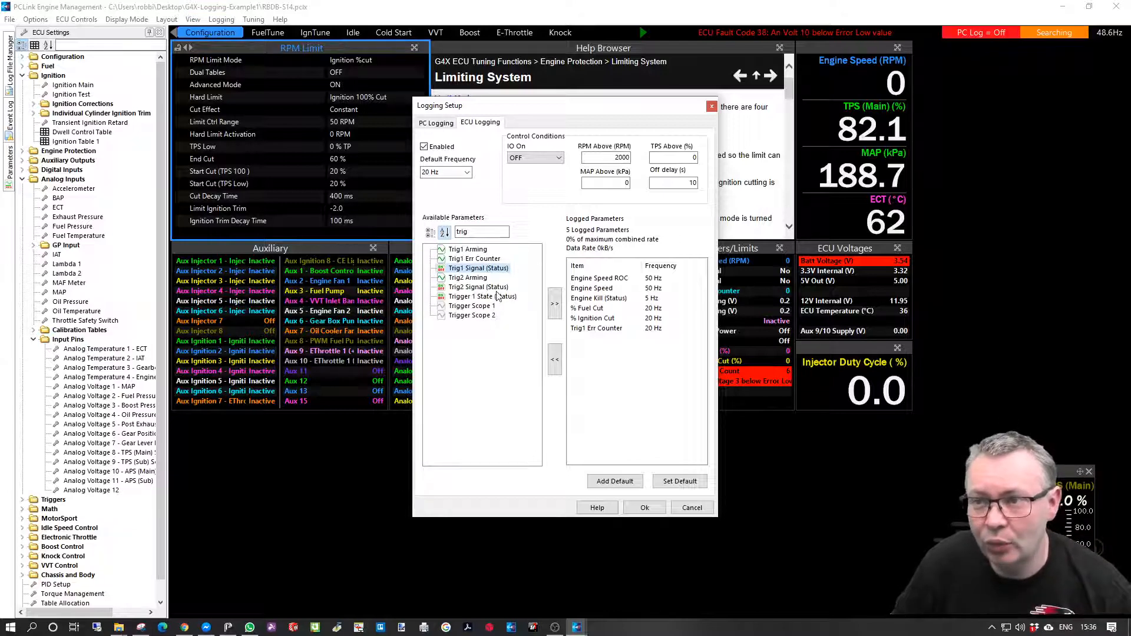
pyautogui.keyDown('ctrl'); pyautogui.click(498, 288); pyautogui.keyUp('ctrl')
pyautogui.click(504, 273)
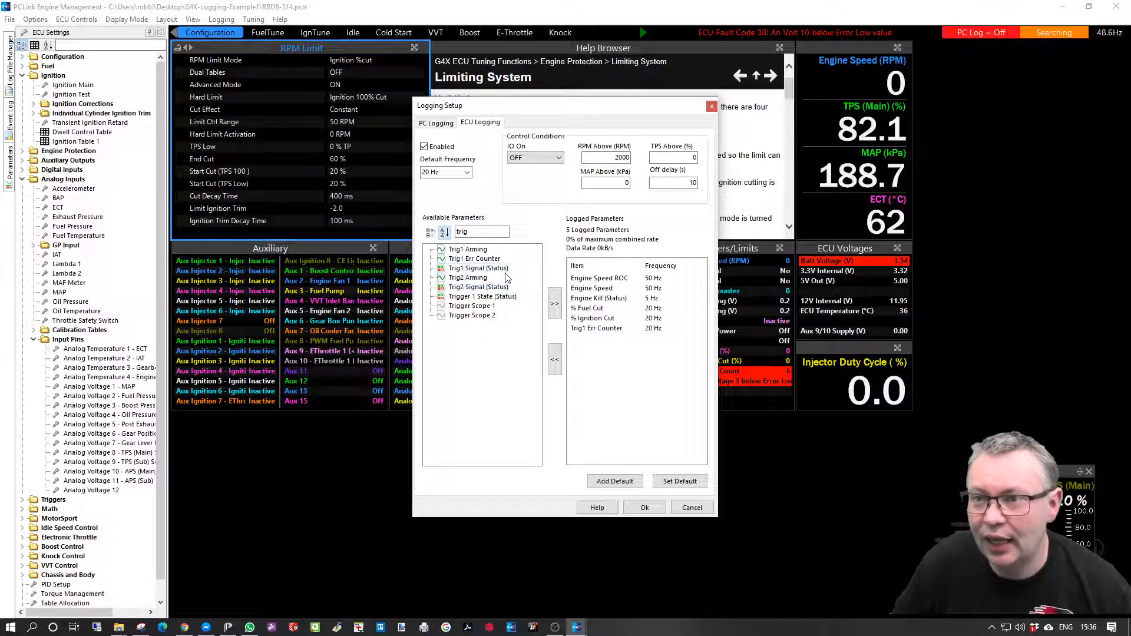
pyautogui.click(502, 289)
pyautogui.keyDown('ctrl'); pyautogui.click(500, 269); pyautogui.keyUp('ctrl')
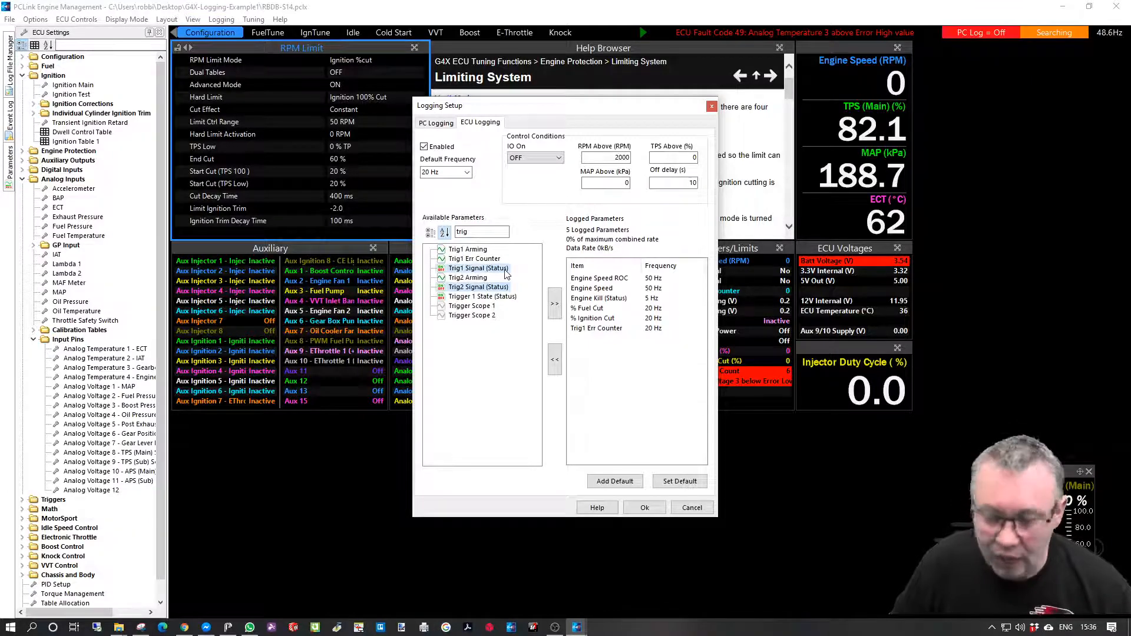
pyautogui.click(467, 173)
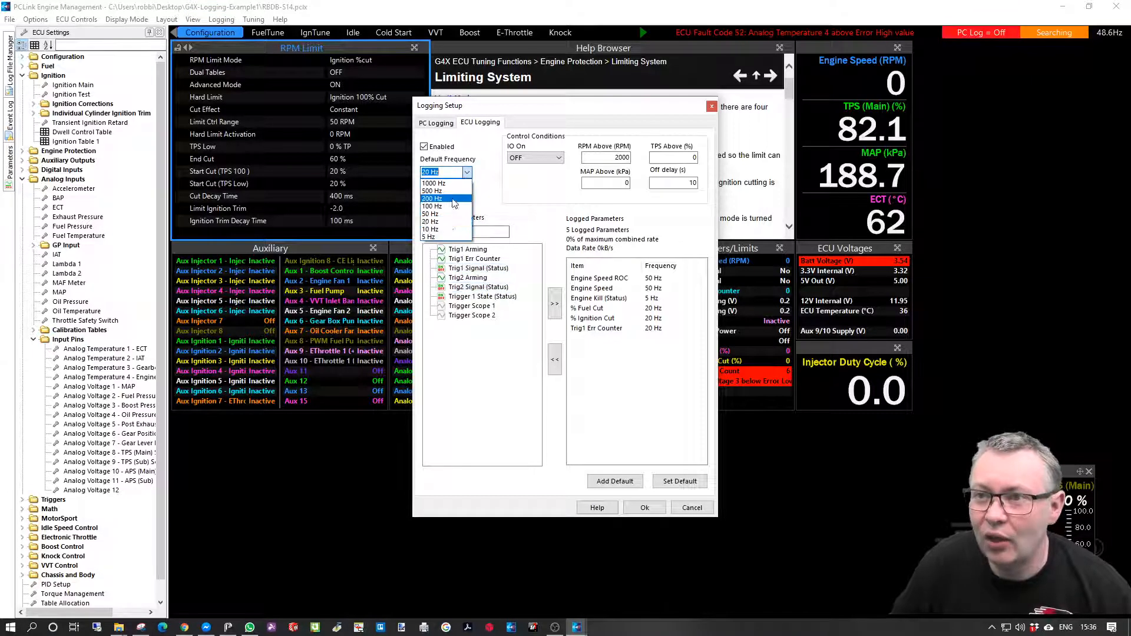
pyautogui.click(446, 236)
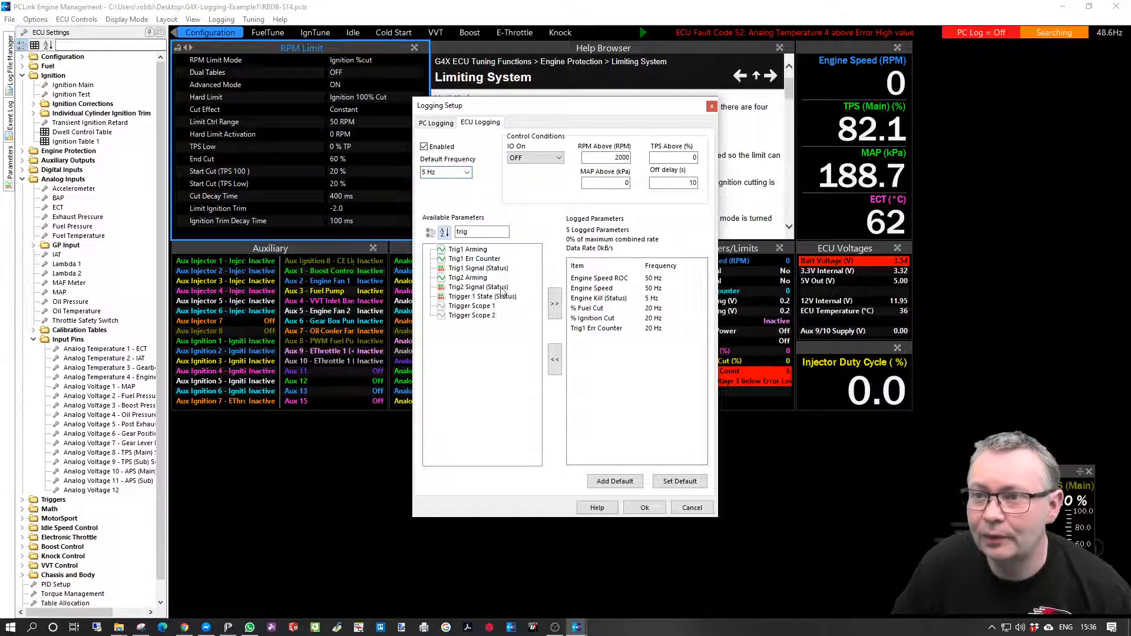
pyautogui.click(500, 269)
pyautogui.keyDown('shift'); pyautogui.click(498, 289); pyautogui.keyUp('shift')
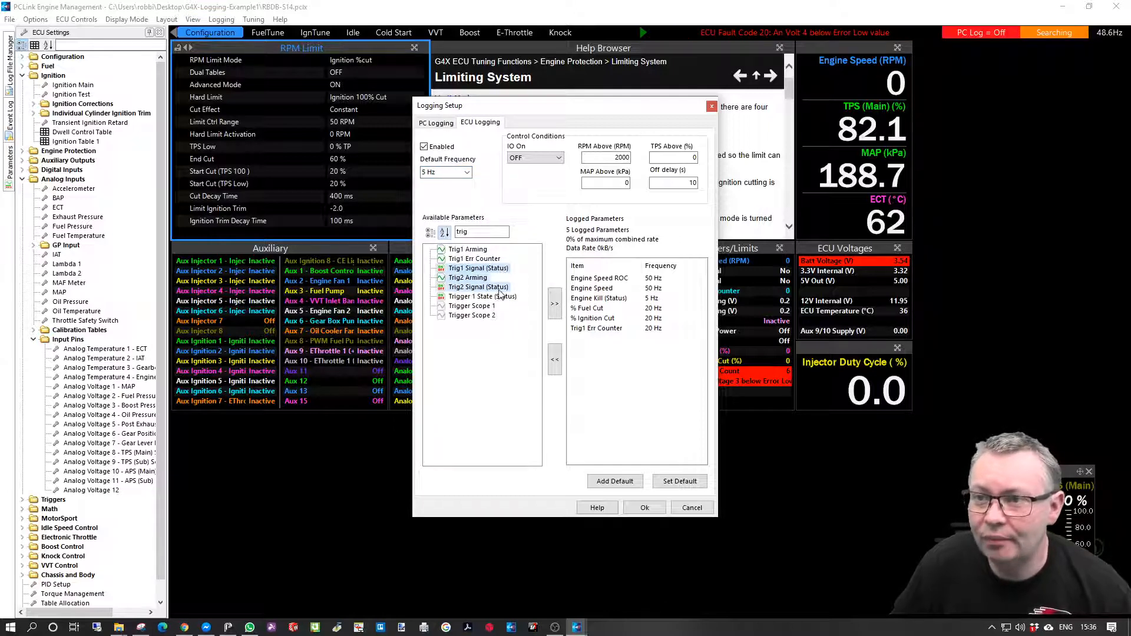
pyautogui.click(499, 274)
pyautogui.click(490, 287)
pyautogui.keyDown('ctrl'); pyautogui.click(486, 269); pyautogui.keyUp('ctrl')
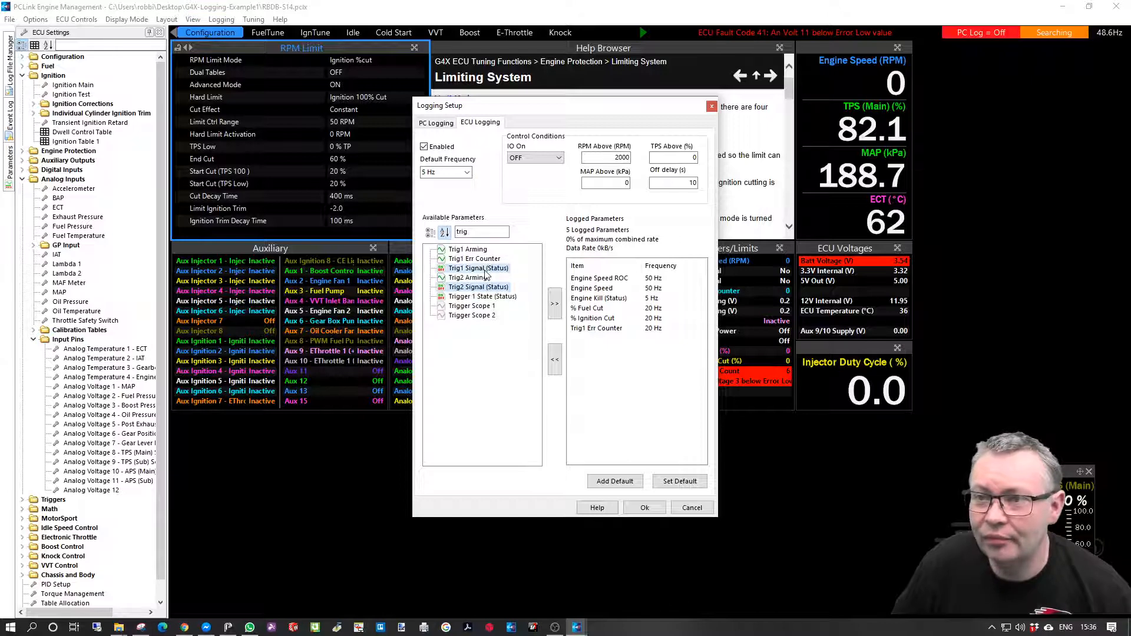
pyautogui.click(555, 304)
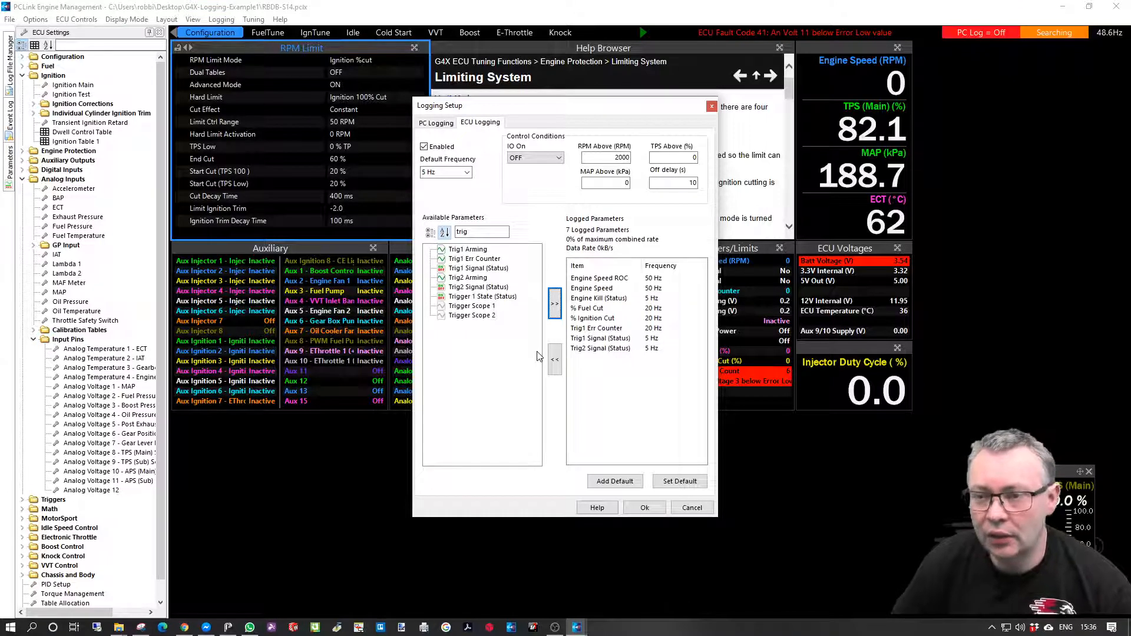
# - Filter the available parameters by "ect" and add ECT to the ECU log at 5 Hz
pyautogui.doubleClick(468, 231)
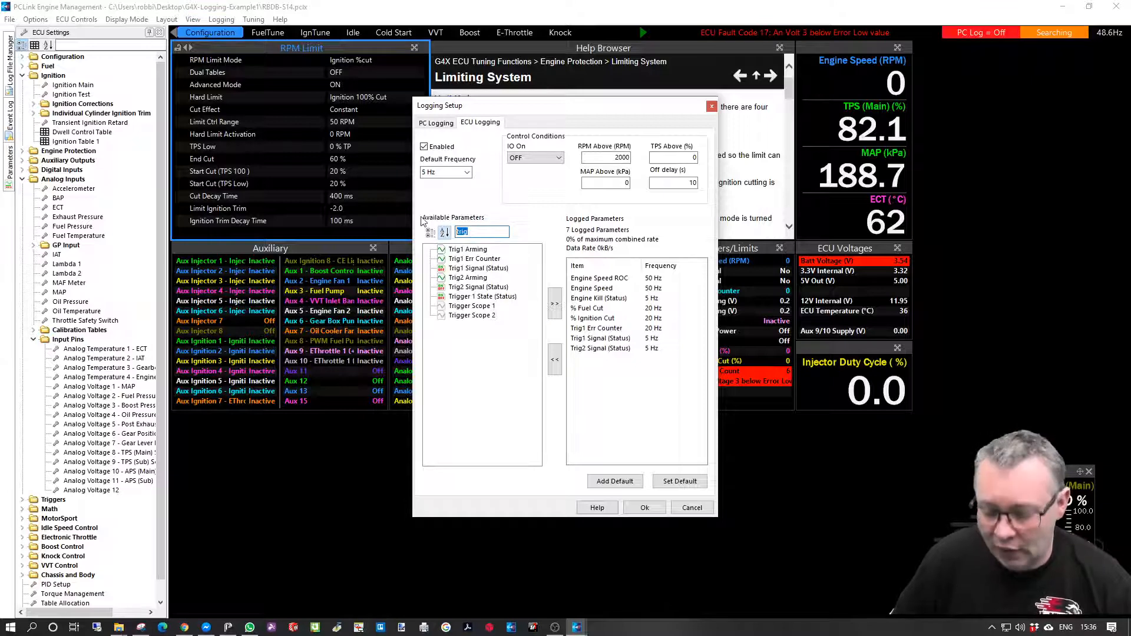
pyautogui.press('BackSpace')
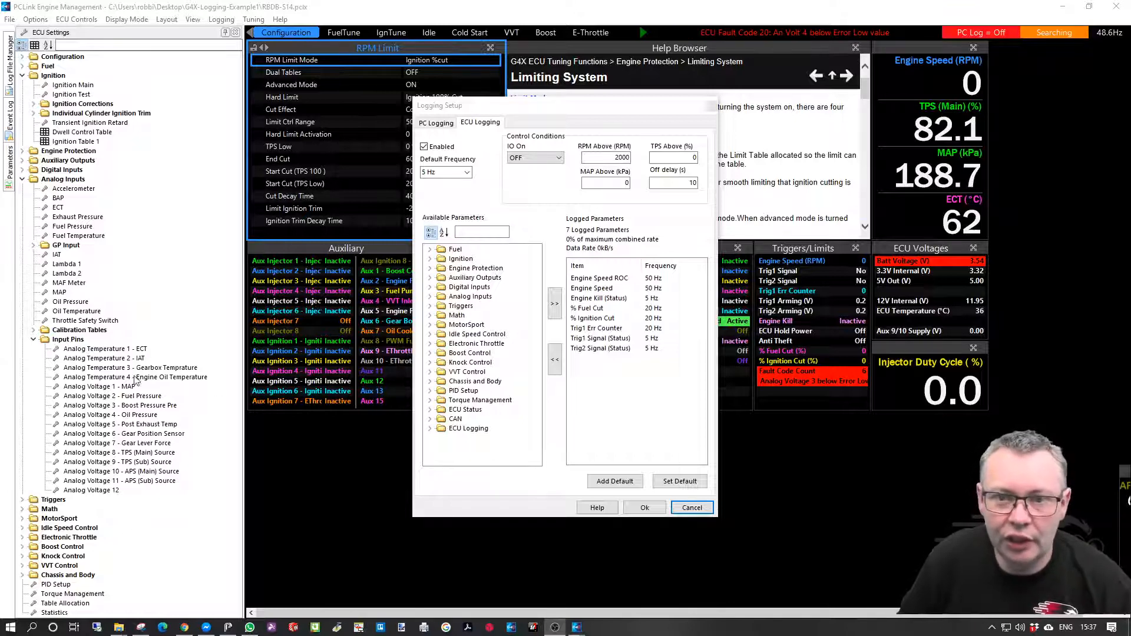
pyautogui.click(467, 232)
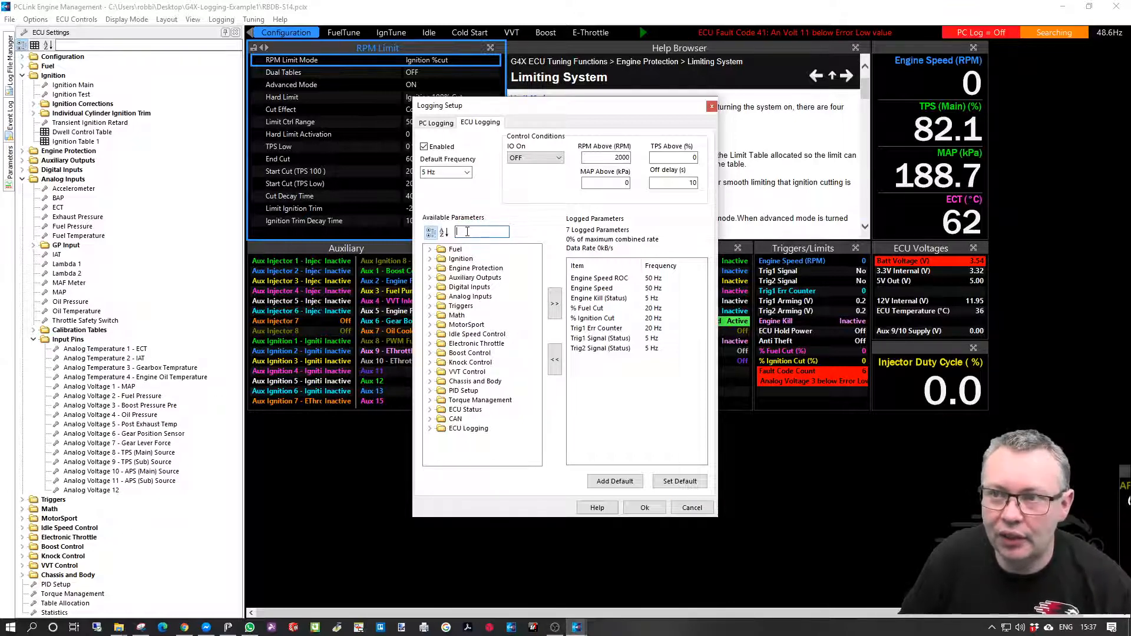
pyautogui.write('a')
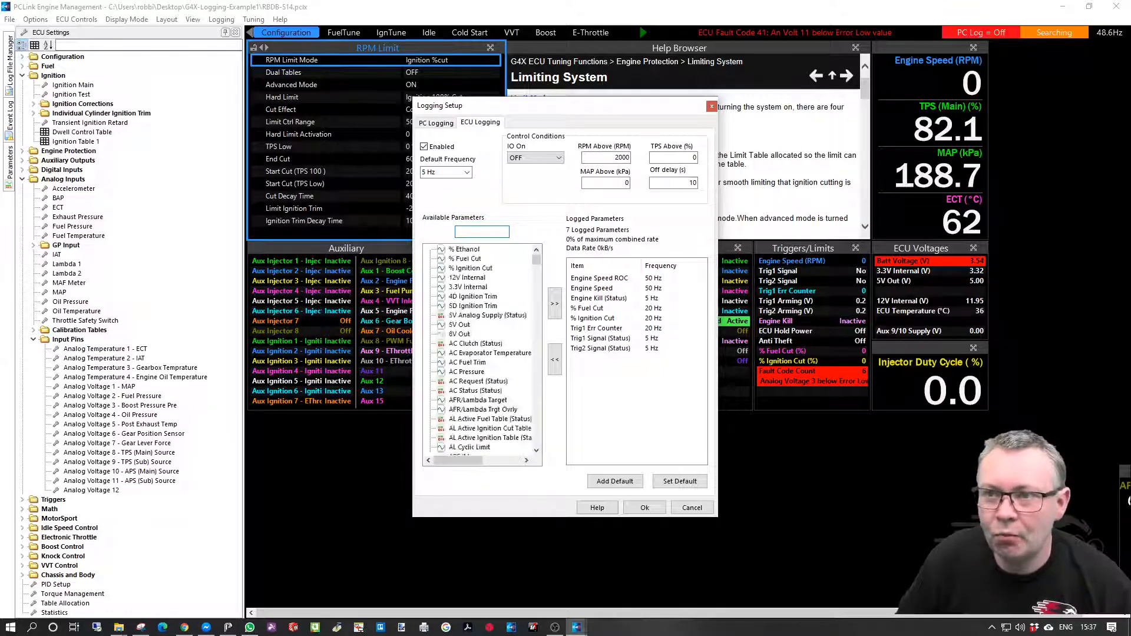
pyautogui.write('ect')
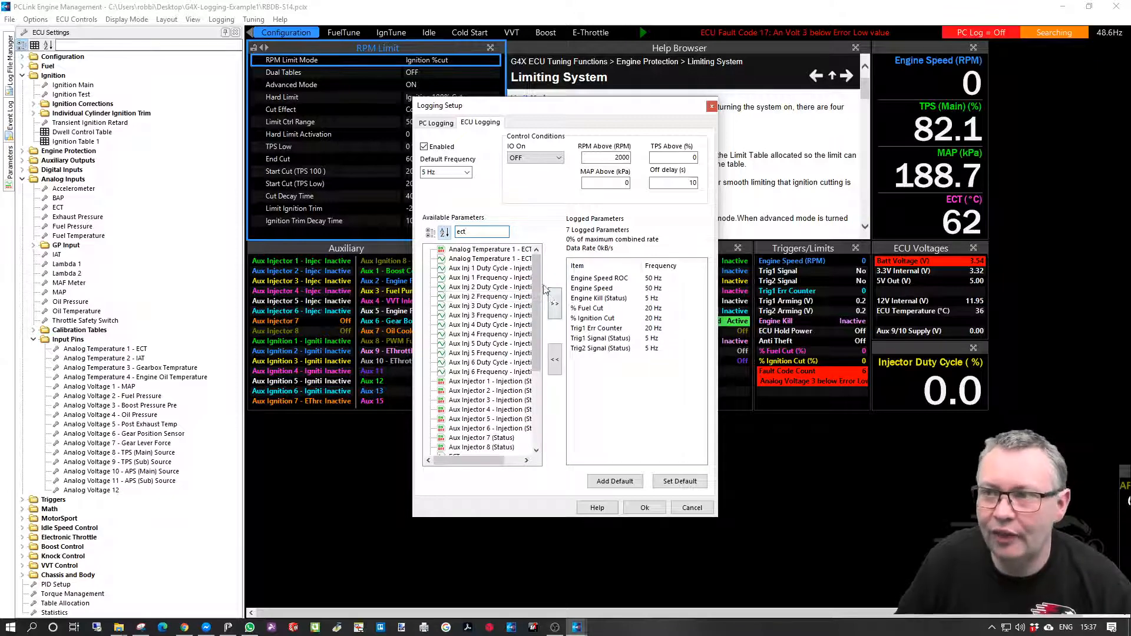
pyautogui.moveTo(543, 280); pyautogui.dragTo(516, 342)
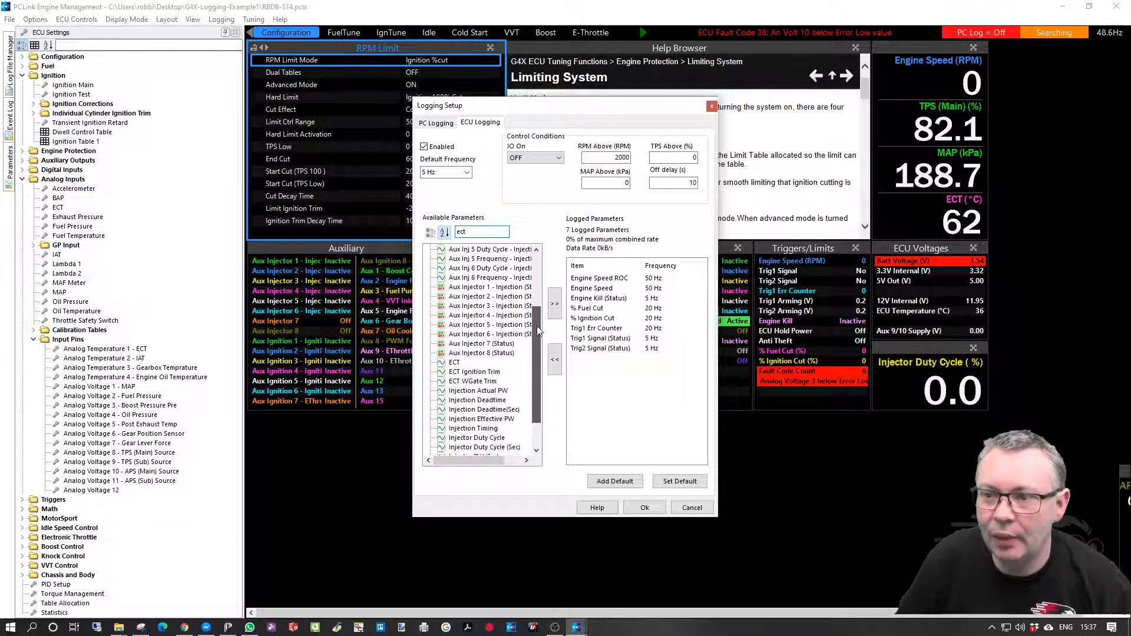
pyautogui.click(556, 304)
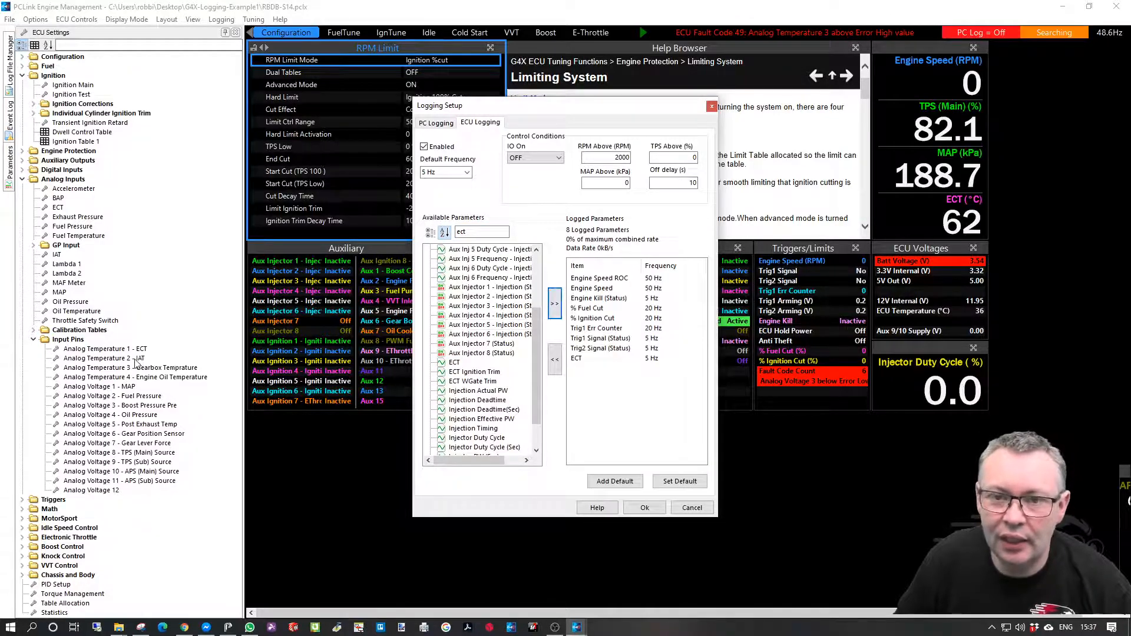
# - Filter the available parameters by "iat" and add IAT to the log at 10 Hz
pyautogui.doubleClick(482, 231)
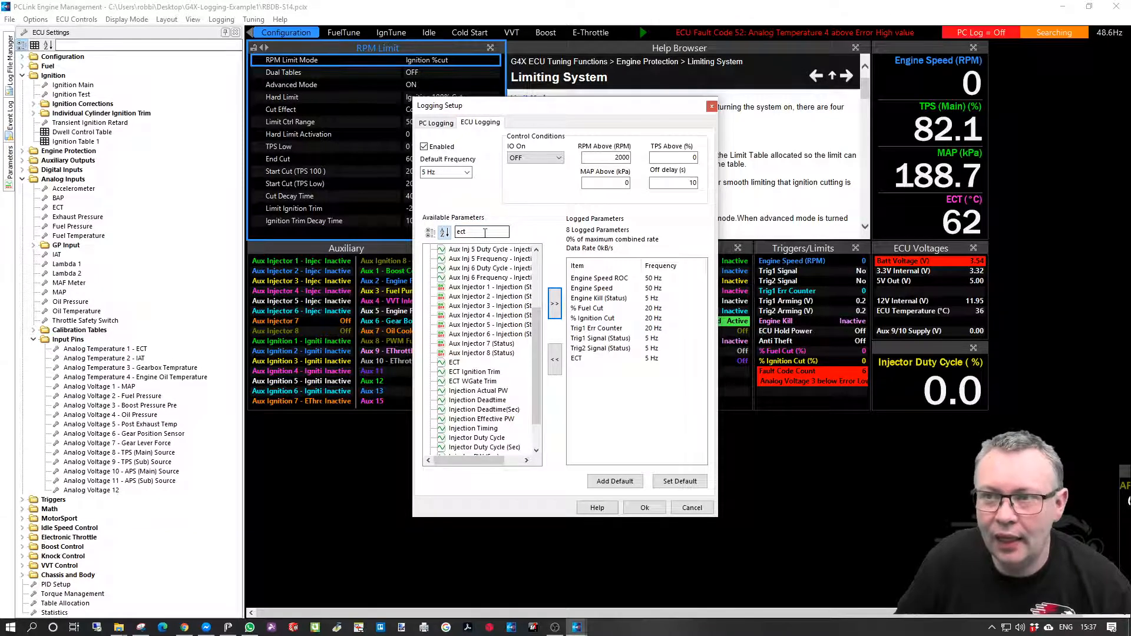
pyautogui.write('iat')
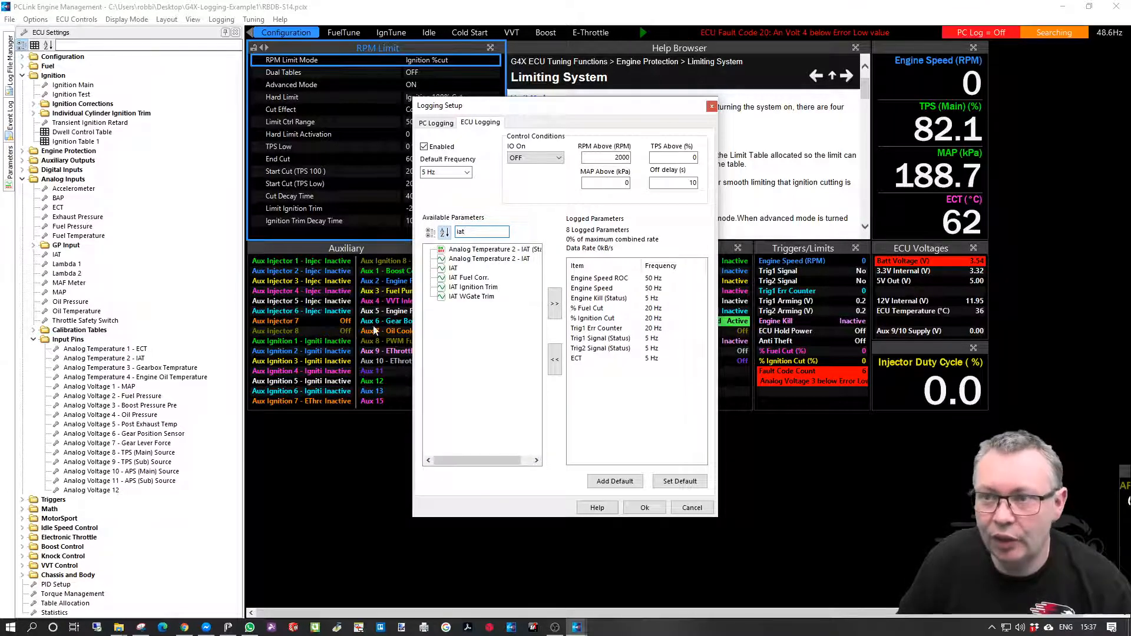
pyautogui.click(465, 173)
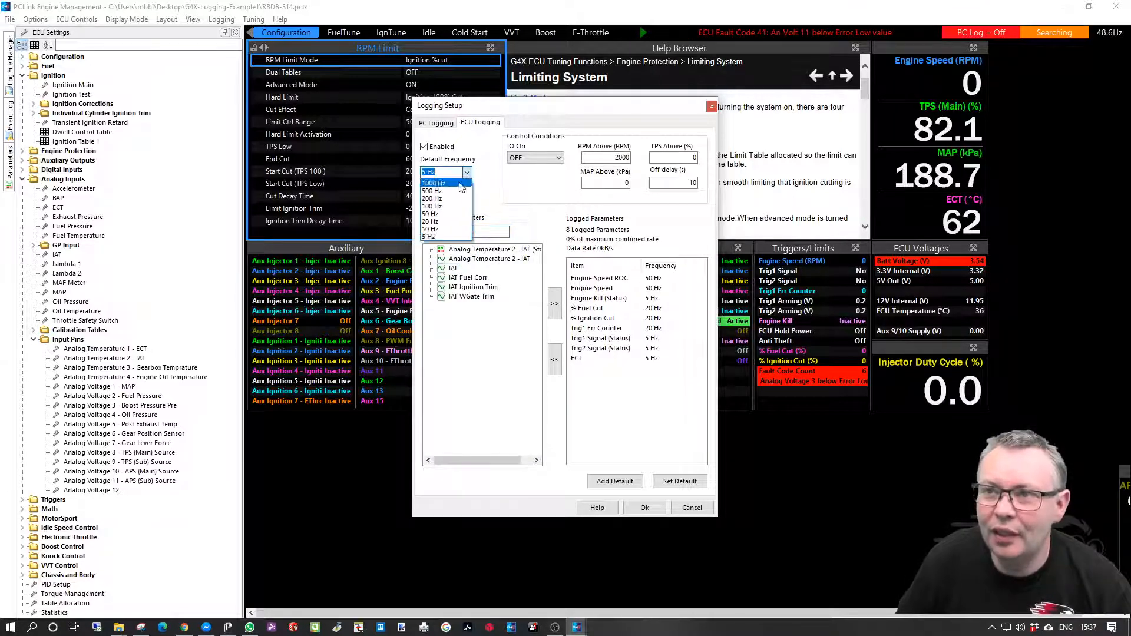
pyautogui.click(460, 230)
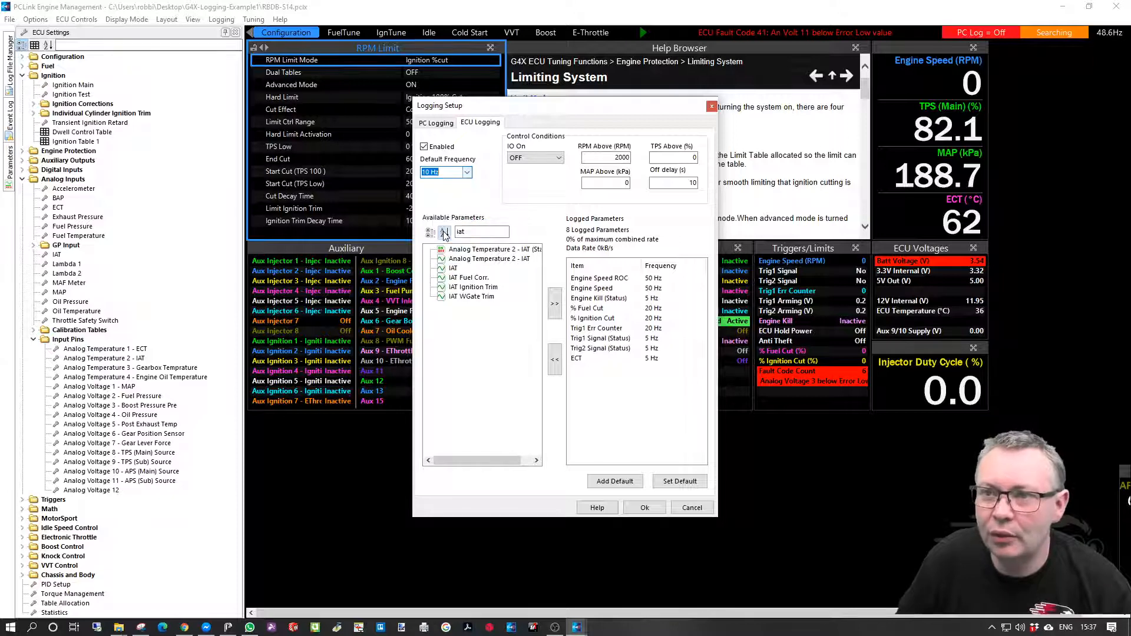
pyautogui.click(457, 268)
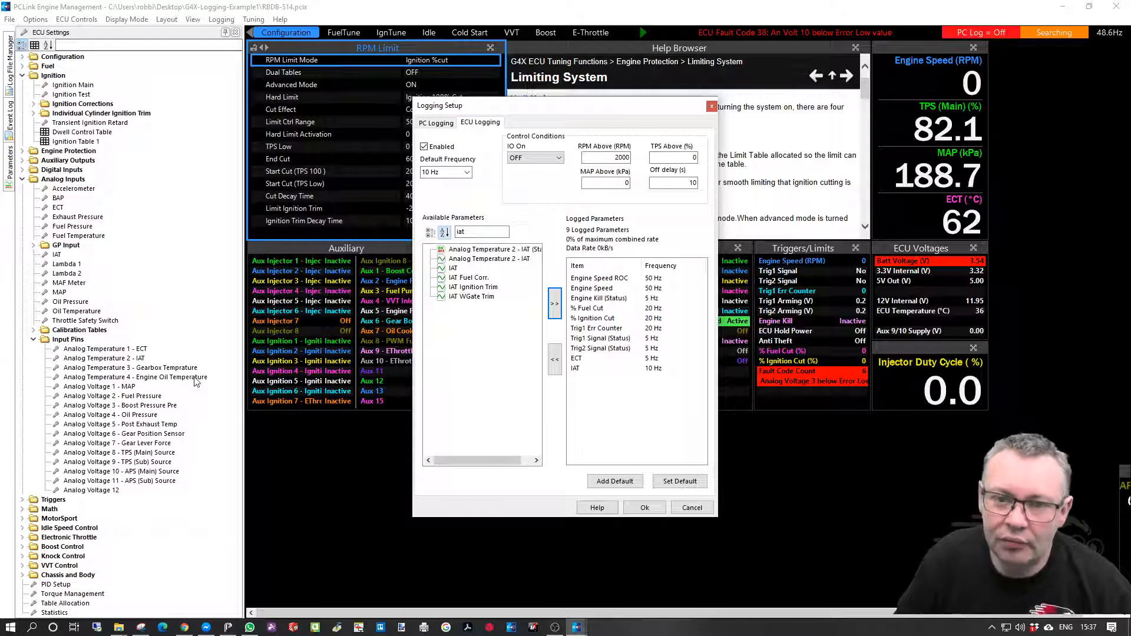
# - Try to find the gearbox temperature by filtering the available parameters by "gear temp"
pyautogui.moveTo(496, 232); pyautogui.dragTo(216, 220)
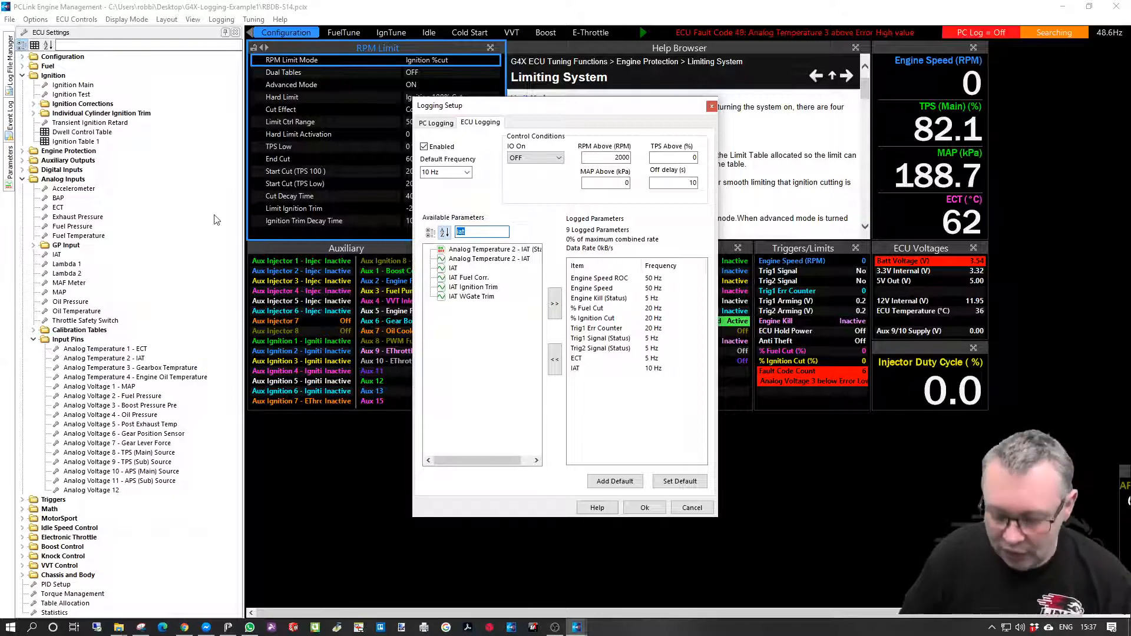
pyautogui.press('BackSpace')
pyautogui.write('g')
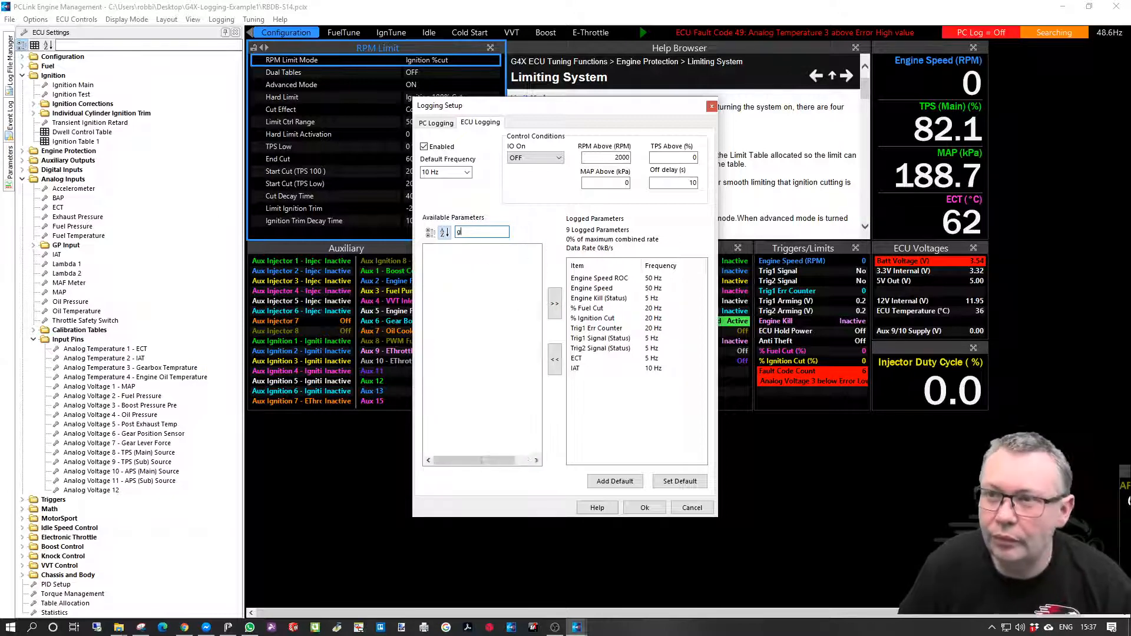
pyautogui.write('er')
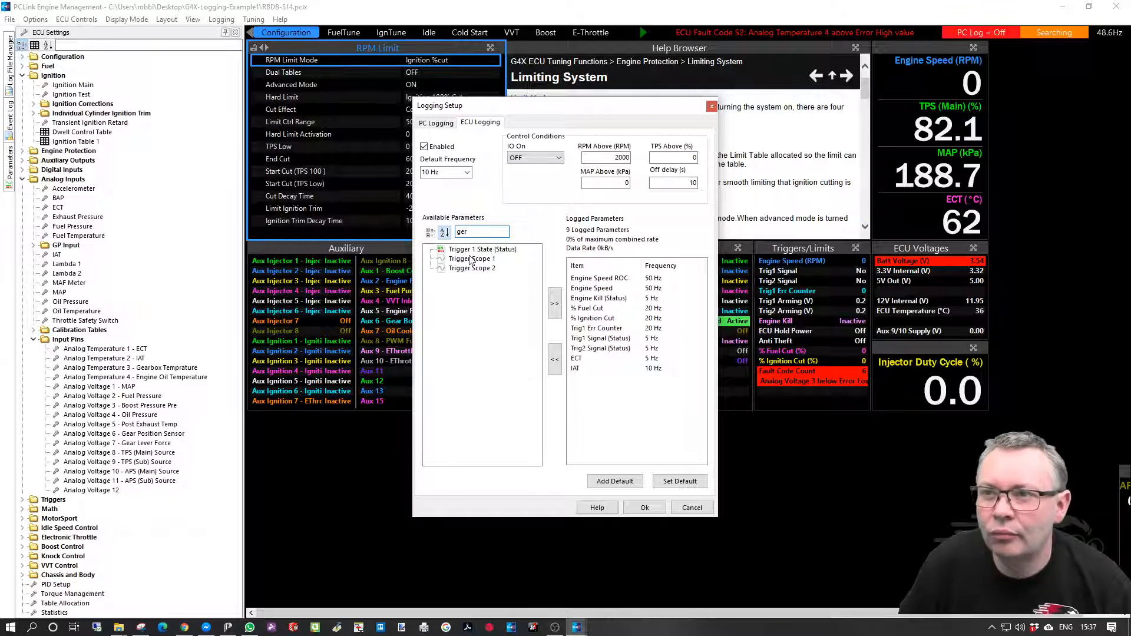
pyautogui.press('BackSpace')
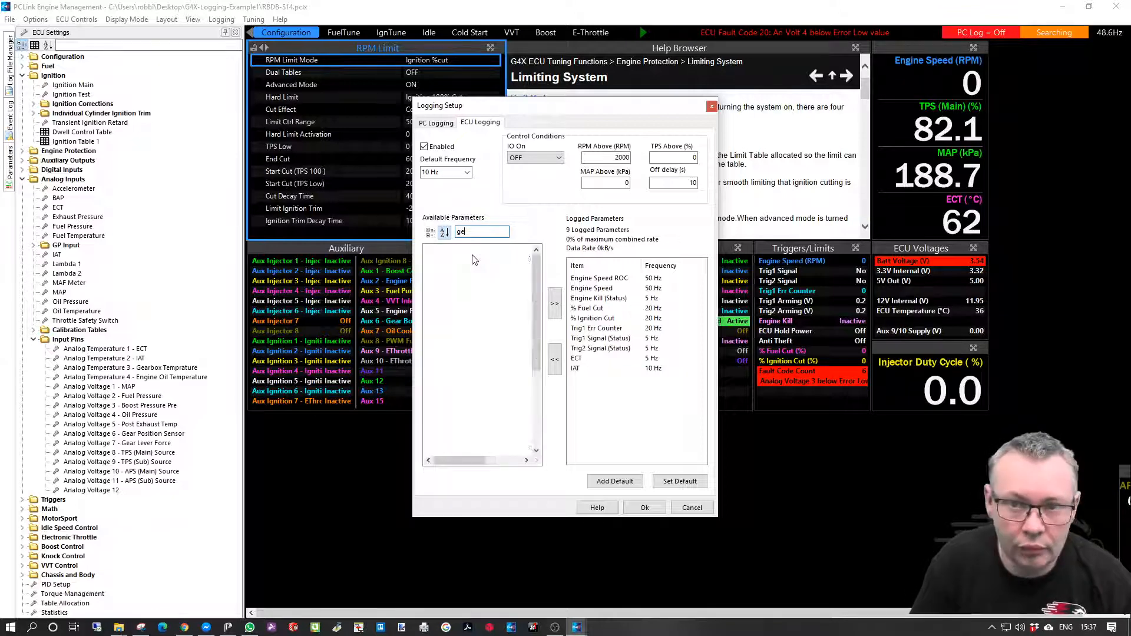
pyautogui.write('ar')
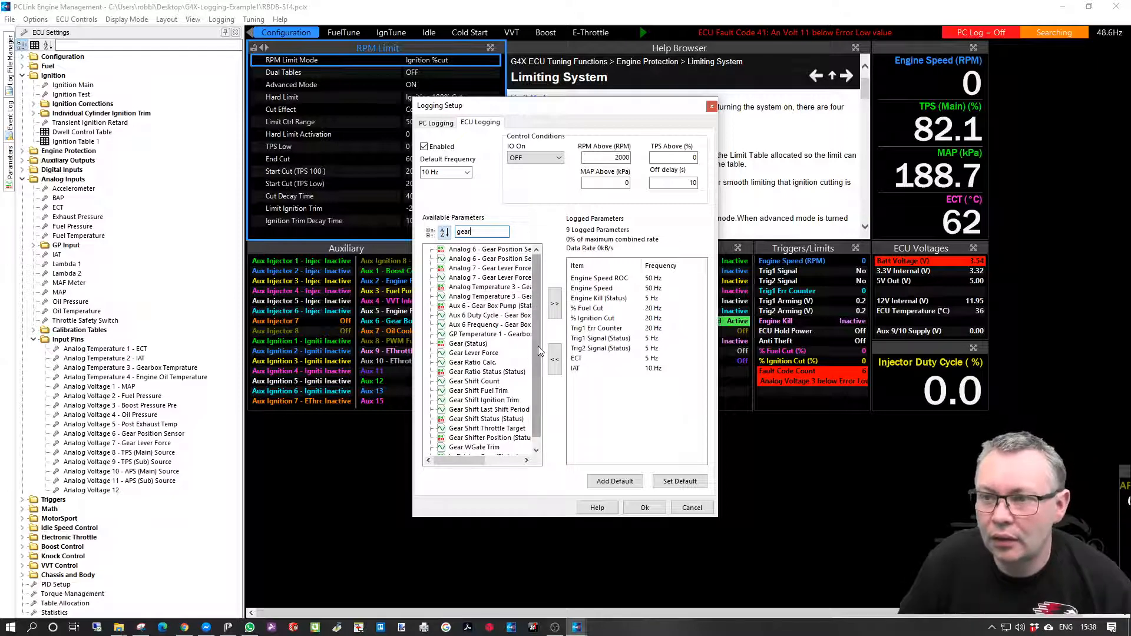
pyautogui.write(' temp')
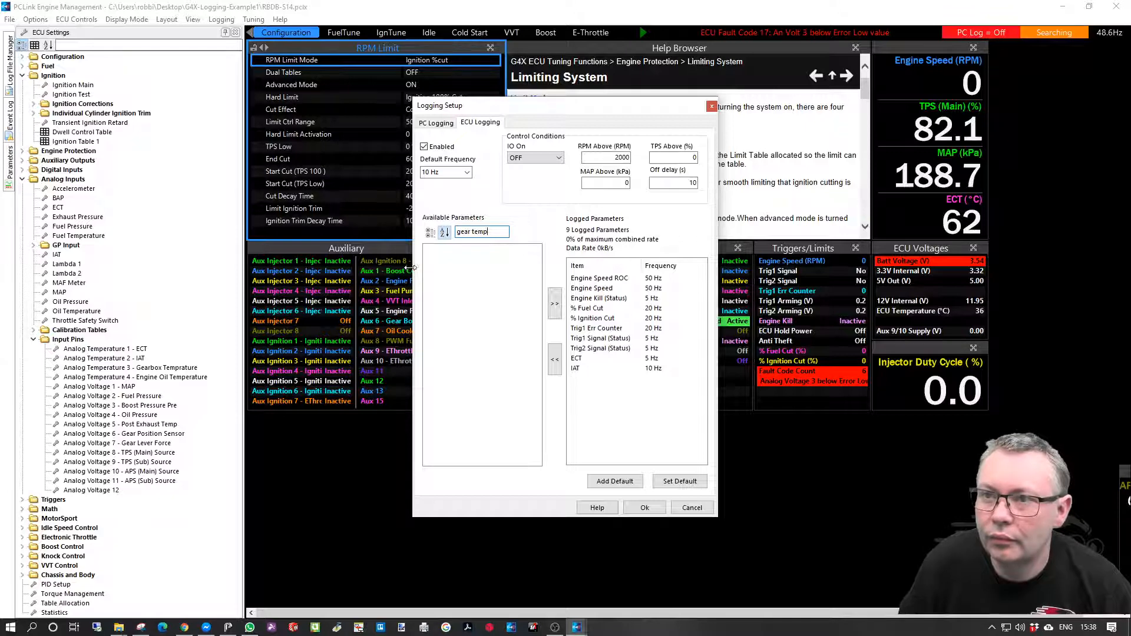
# - Widen the Logging Setup dialog and try filtering the available parameters by "gear box"
pyautogui.moveTo(413, 268); pyautogui.dragTo(283, 268)
pyautogui.write('p')
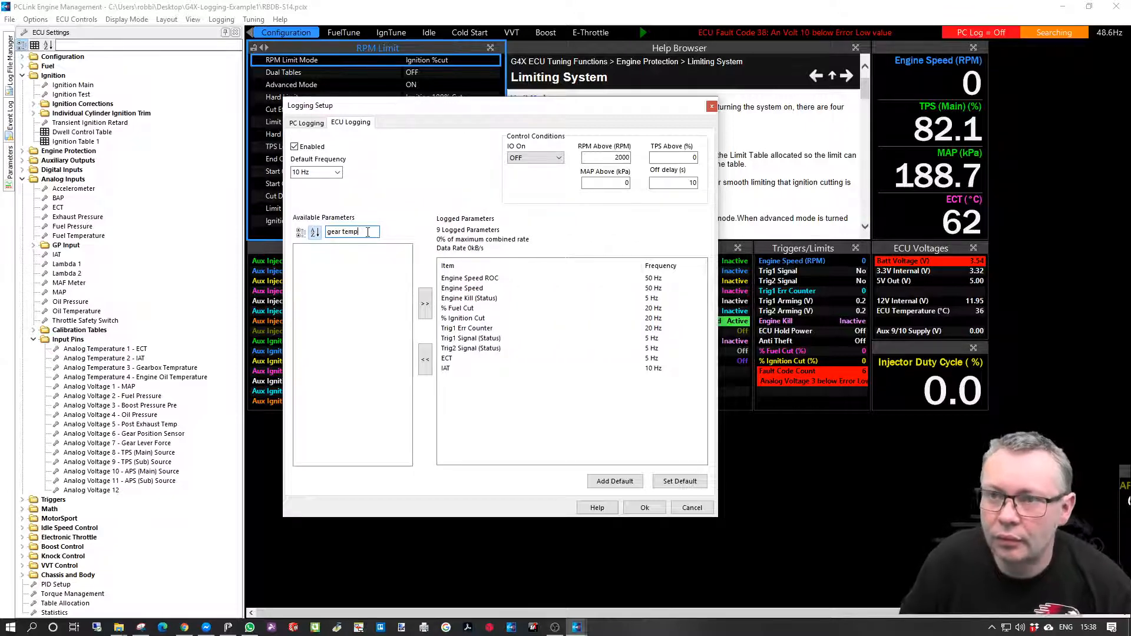
pyautogui.press('BackSpace')
pyautogui.press('BackSpace')
pyautogui.press('BackSpace')
pyautogui.press('BackSpace')
pyautogui.write('b')
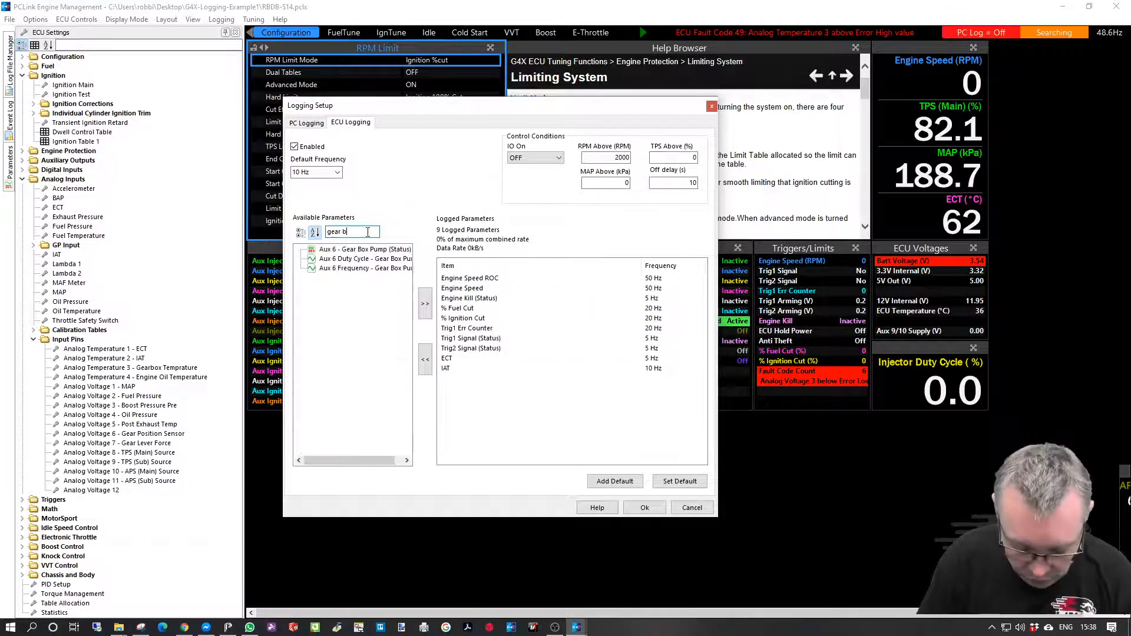
pyautogui.write('ox')
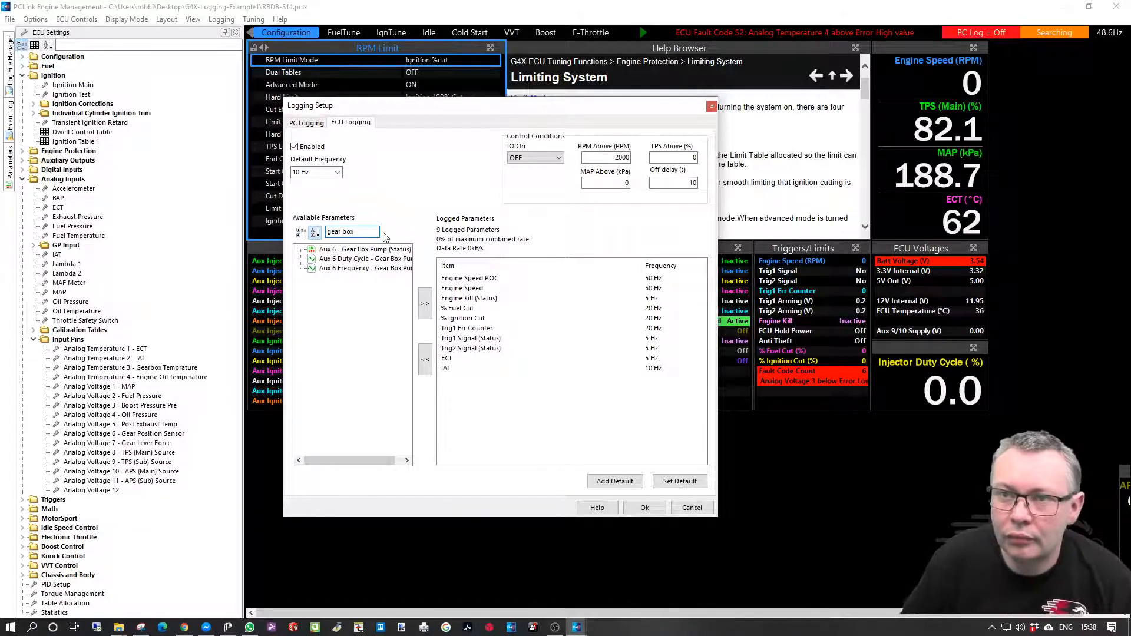
# - Filter the available parameters by "gearbox" and add Analog Temperature 3 - Gearbox Temprature to the log at 5 Hz
pyautogui.press('BackSpace')
pyautogui.press('BackSpace')
pyautogui.press('BackSpace')
pyautogui.press('BackSpace')
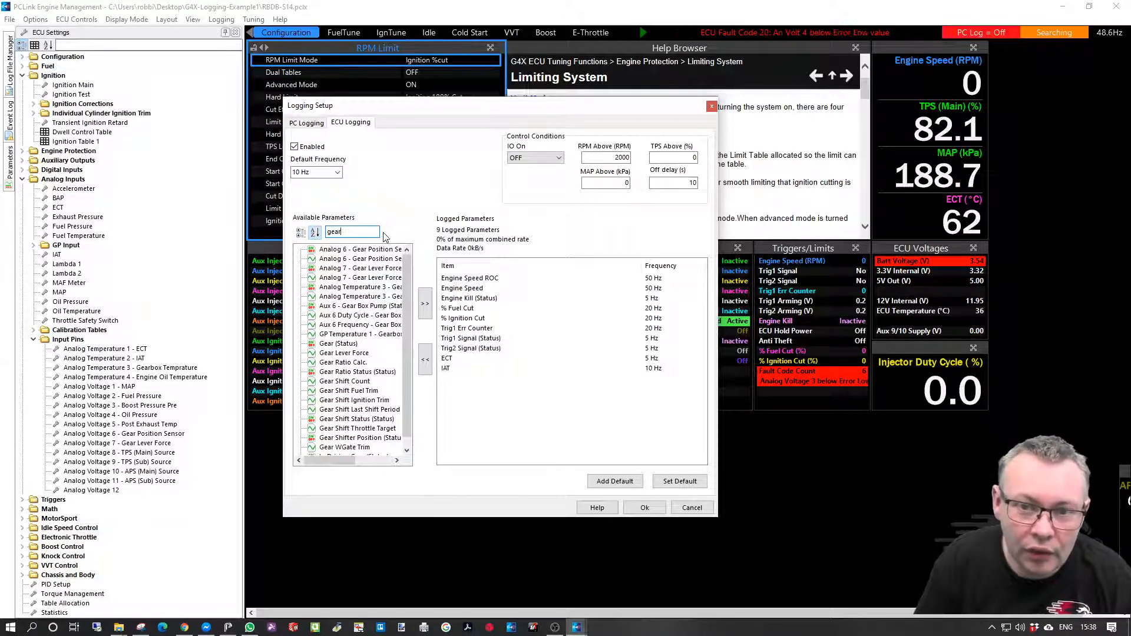
pyautogui.write('box')
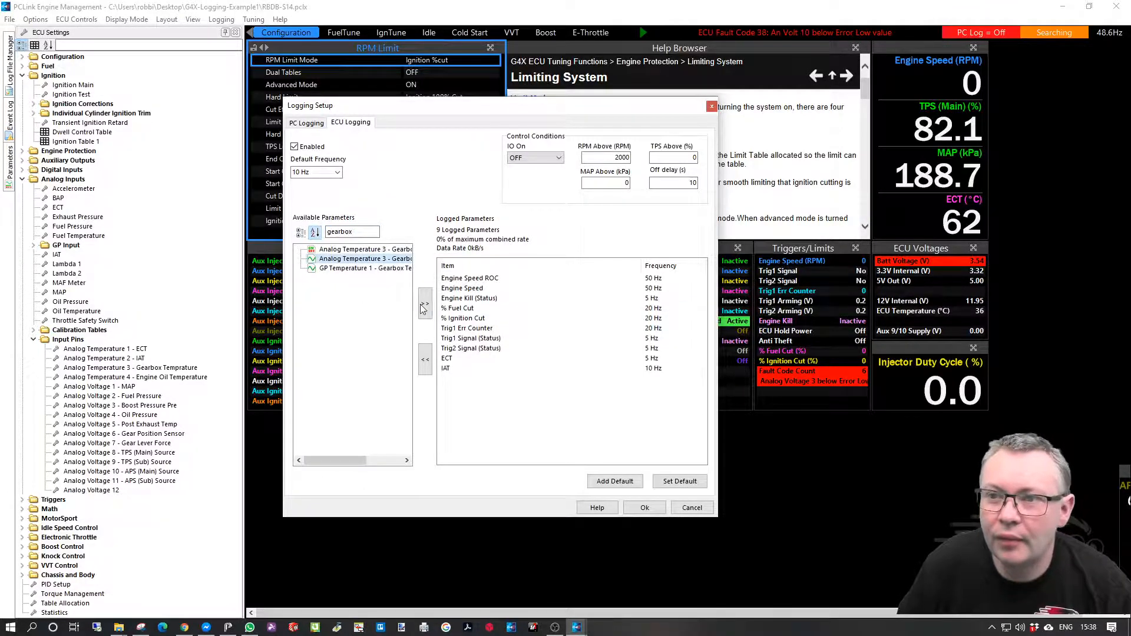
pyautogui.click(321, 172)
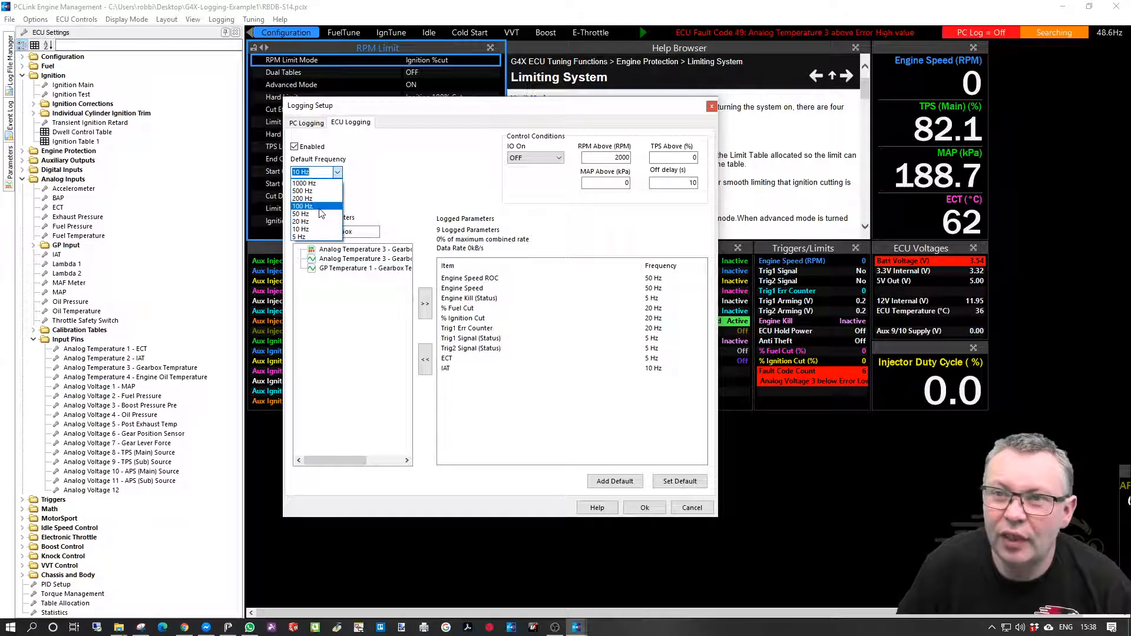
pyautogui.click(301, 236)
pyautogui.click(427, 304)
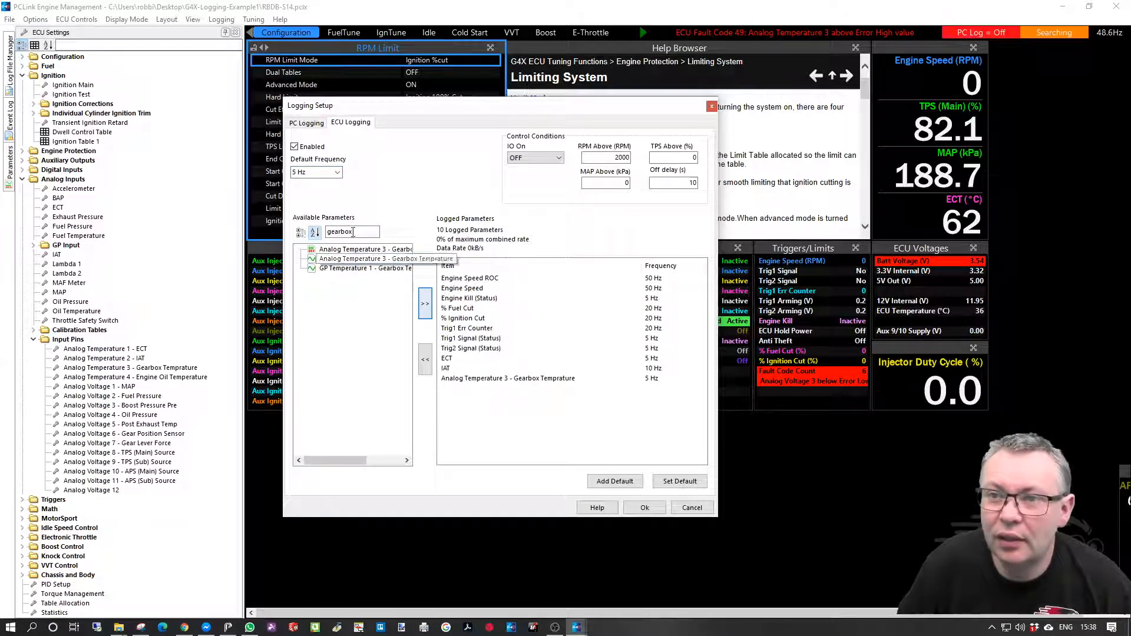
# - Filter the available parameters by "temp" and add Analog Temperature 4 - Engine Oil Temperature to the log at 5 Hz
pyautogui.moveTo(364, 233); pyautogui.dragTo(196, 222)
pyautogui.press('BackSpace')
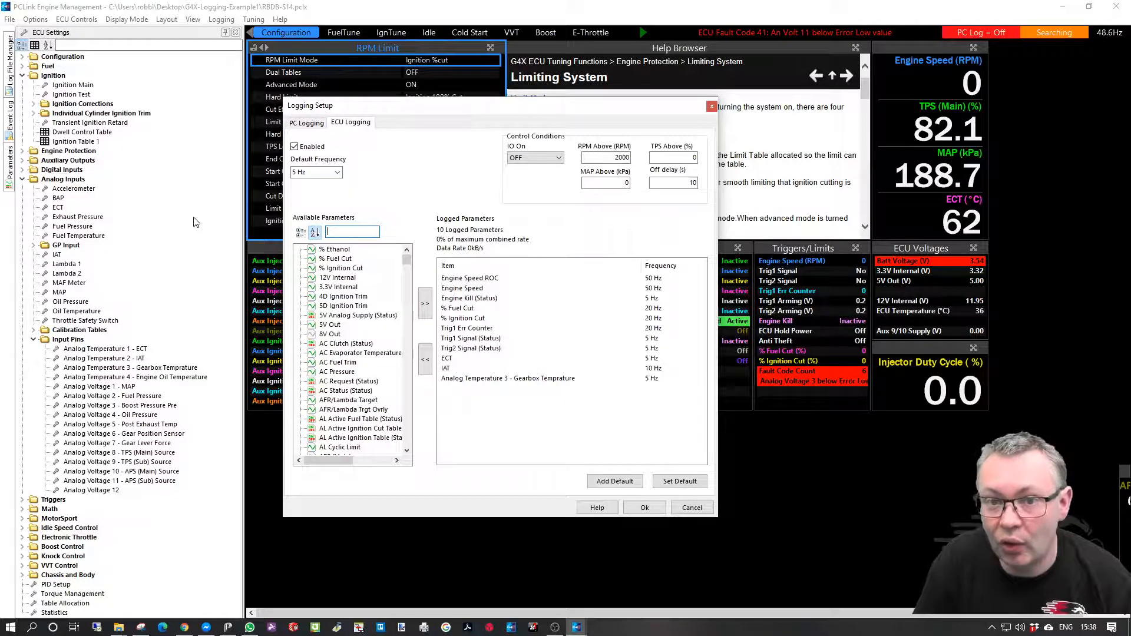
pyautogui.write('t')
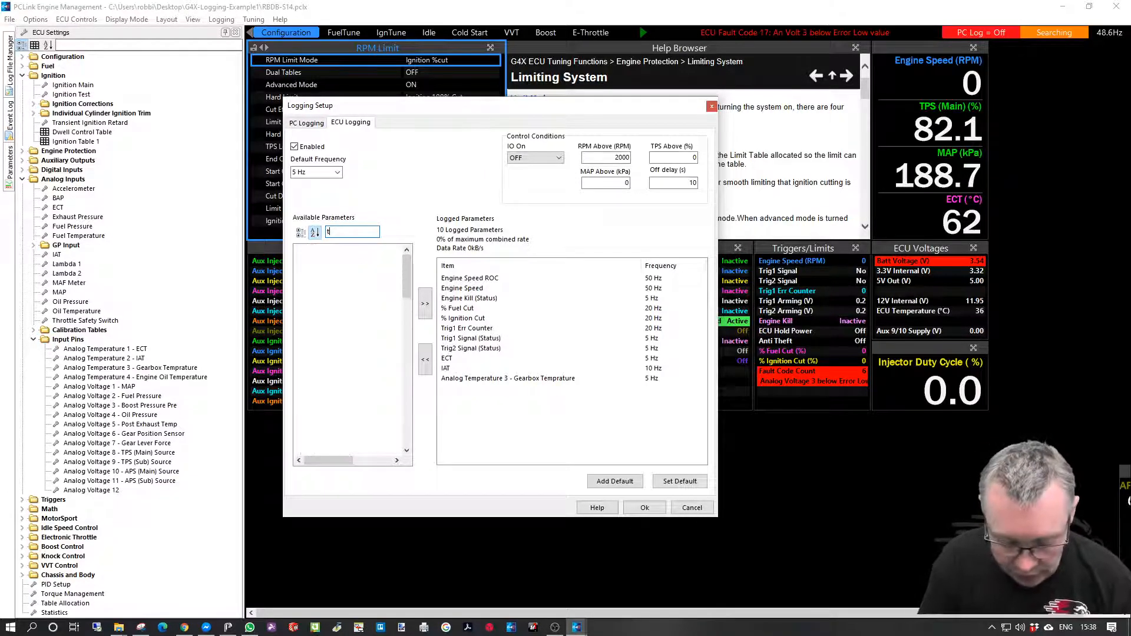
pyautogui.write('emp')
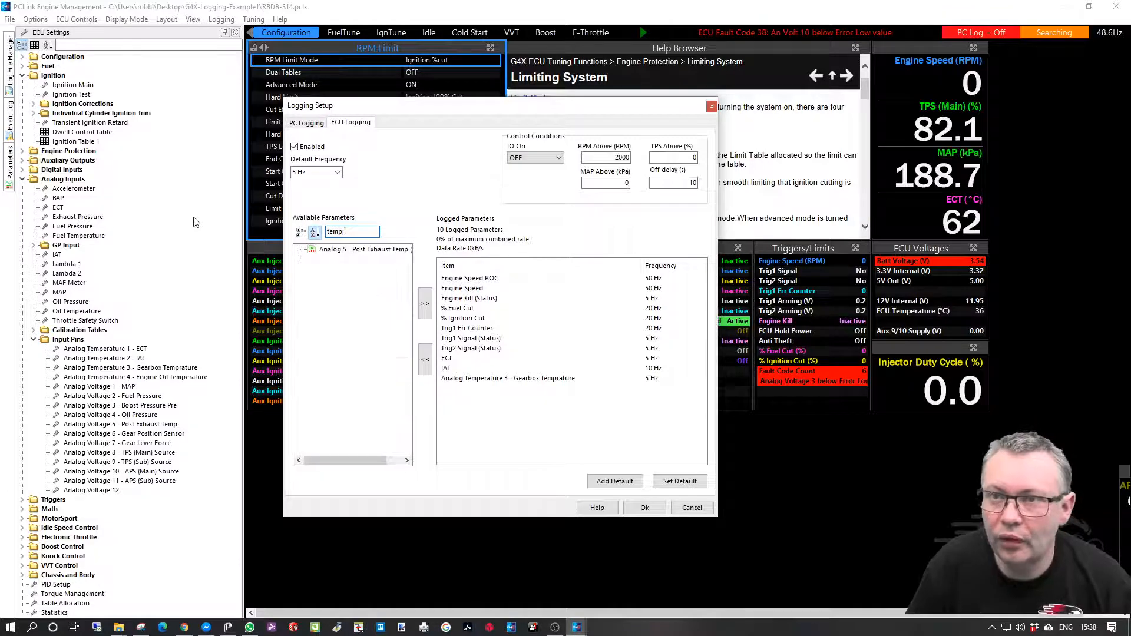
pyautogui.press('BackSpace')
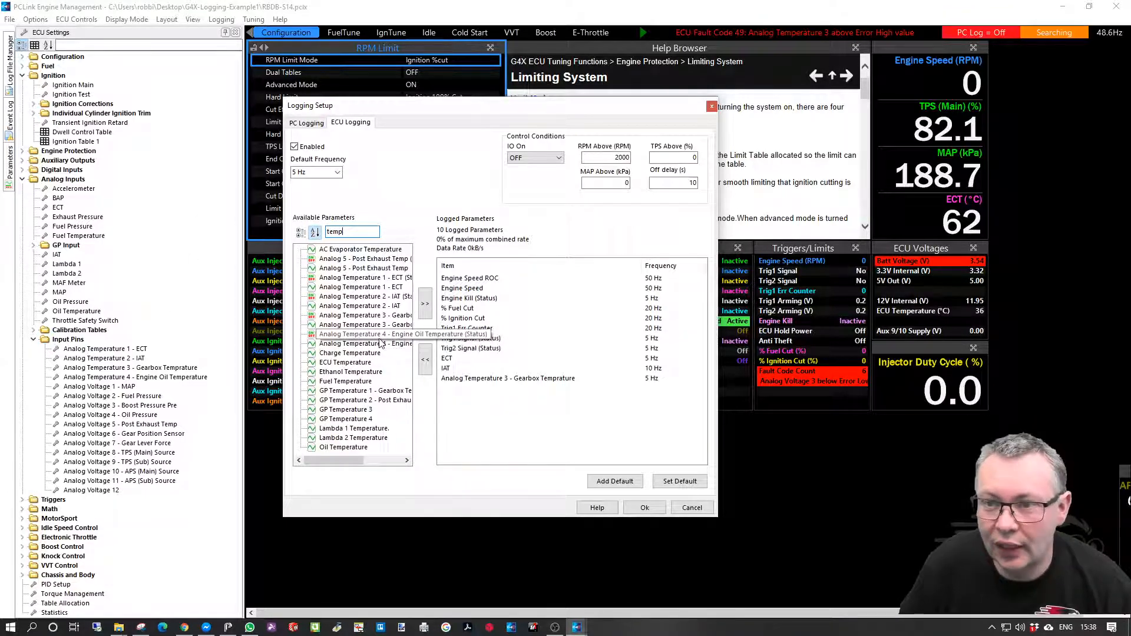
pyautogui.click(381, 343)
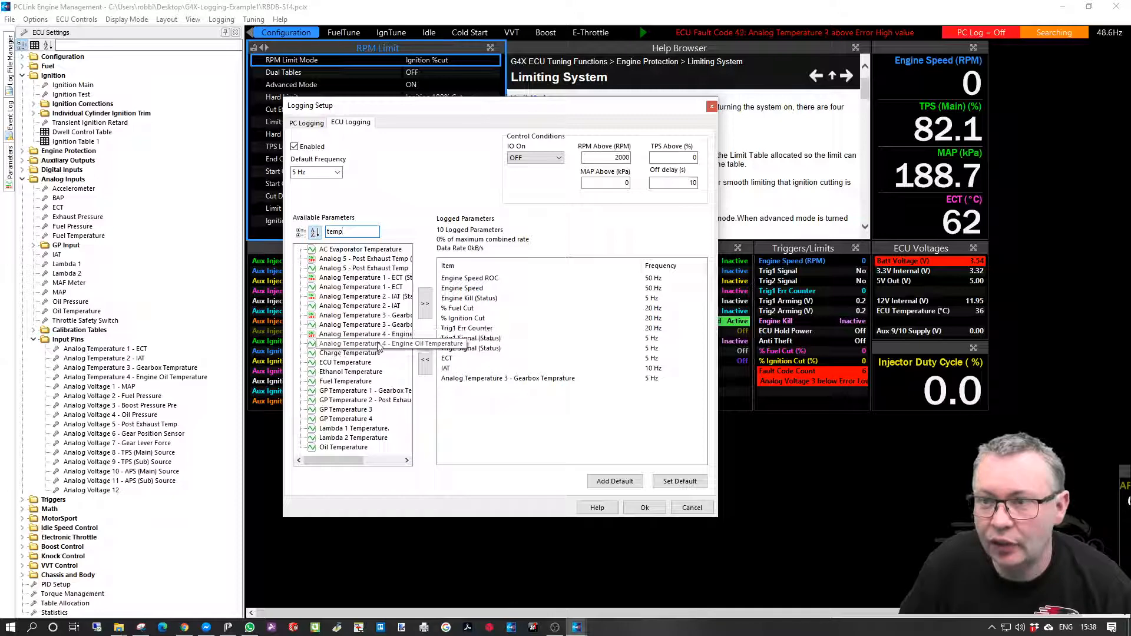
pyautogui.click(423, 296)
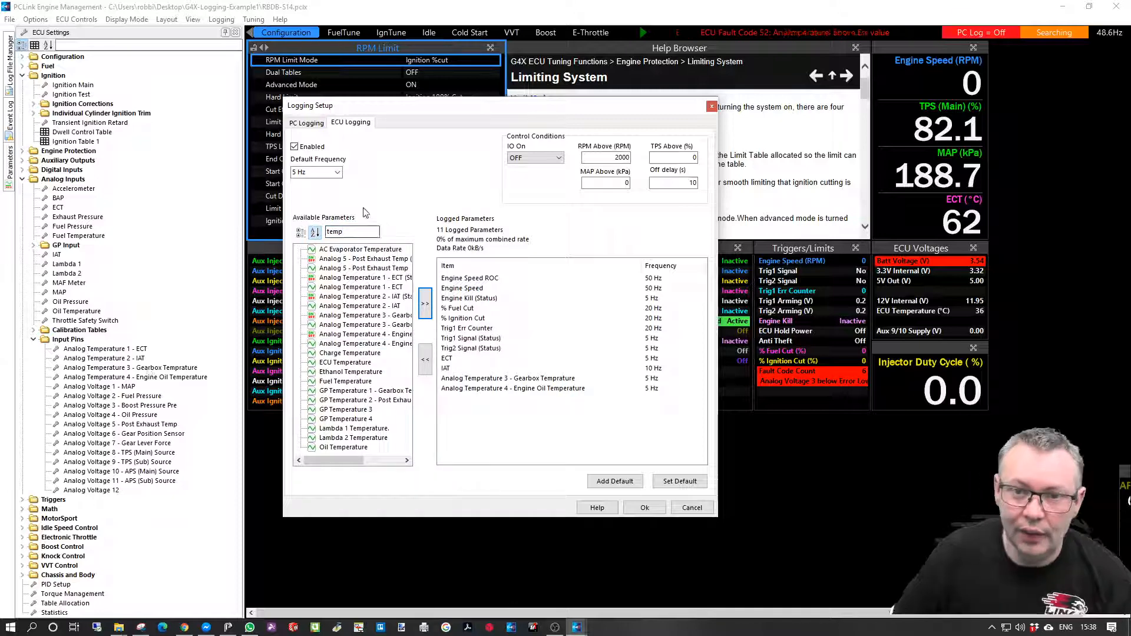
# - Filter the available parameters by "volt", shortened to "vo", to find the voltage parameters
pyautogui.doubleClick(347, 231)
pyautogui.press('BackSpace')
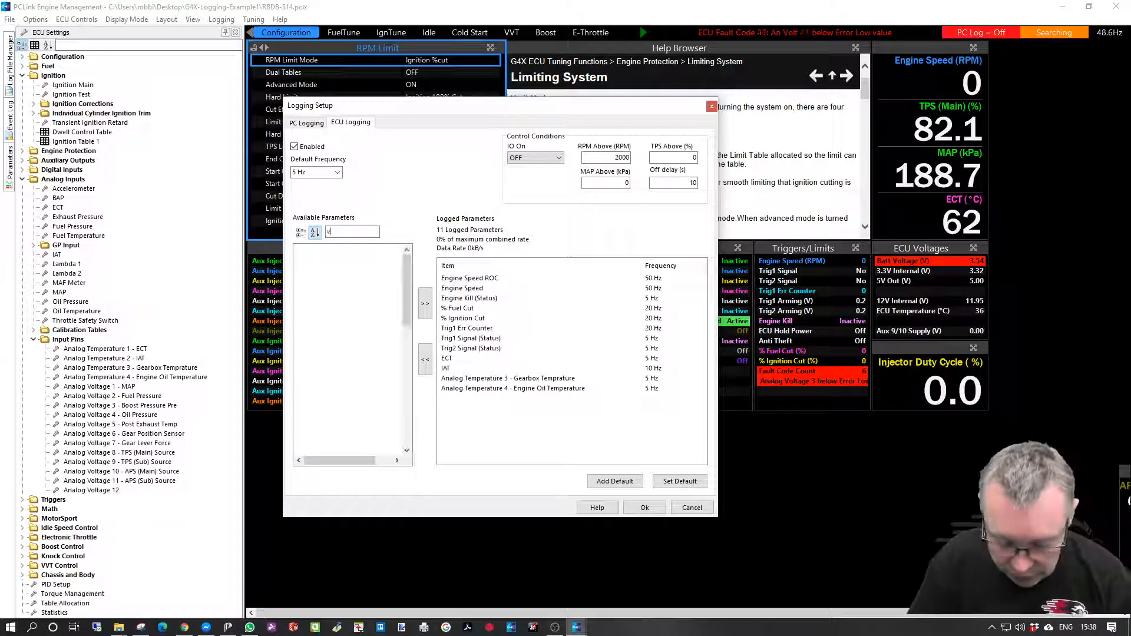
pyautogui.write('v')
pyautogui.press('BackSpace')
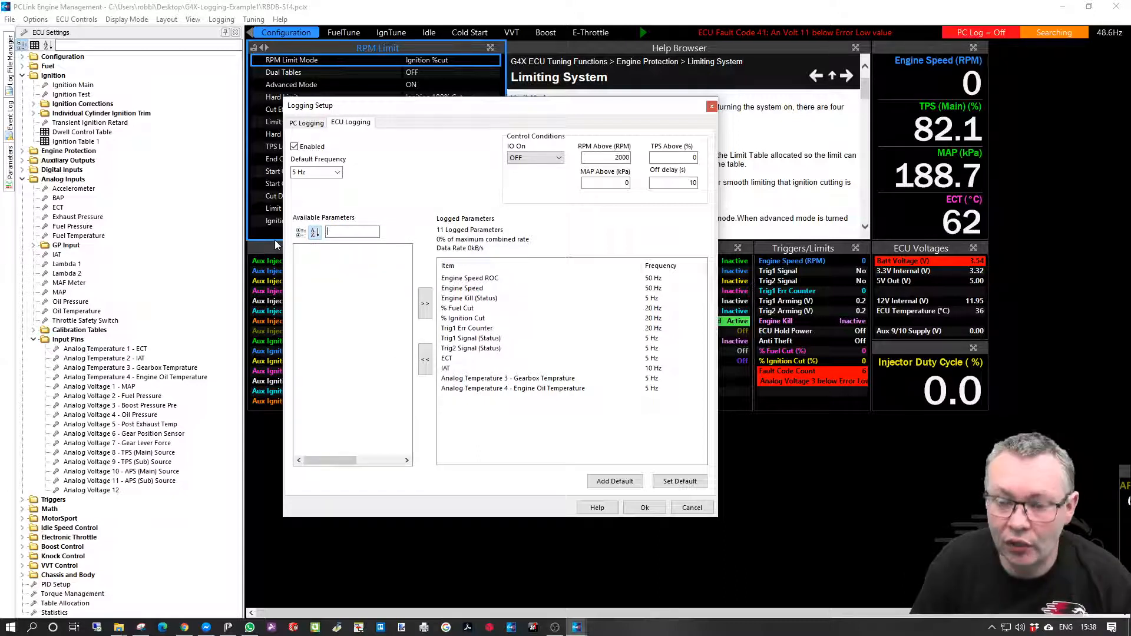
pyautogui.write('volt')
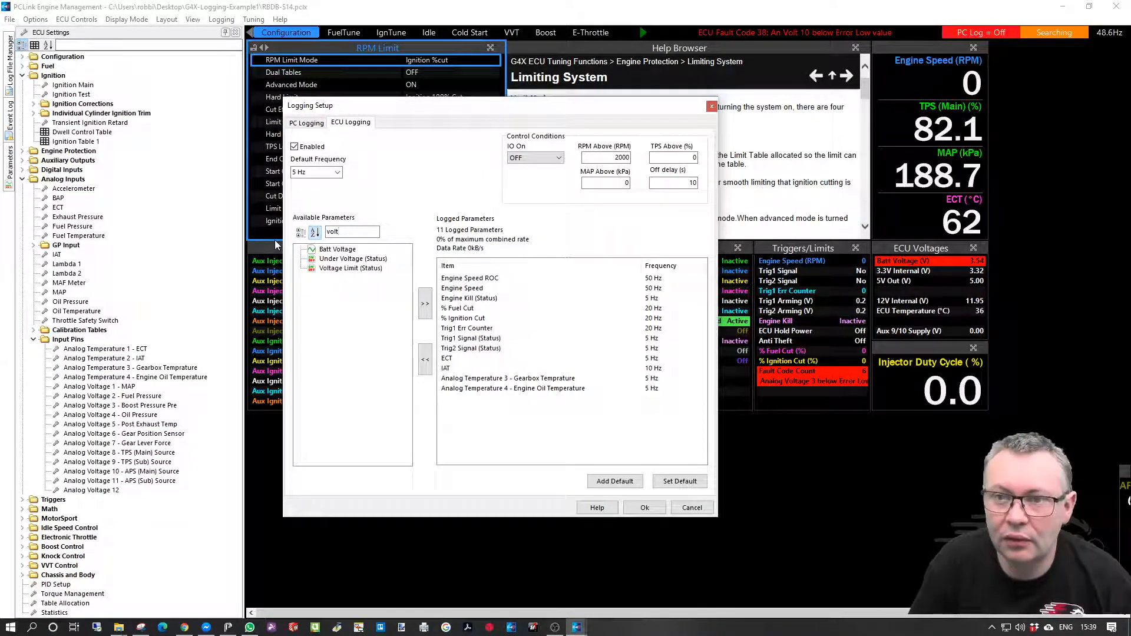
pyautogui.press('BackSpace')
pyautogui.press('BackSpace')
pyautogui.press('BackSpace')
pyautogui.press('BackSpace')
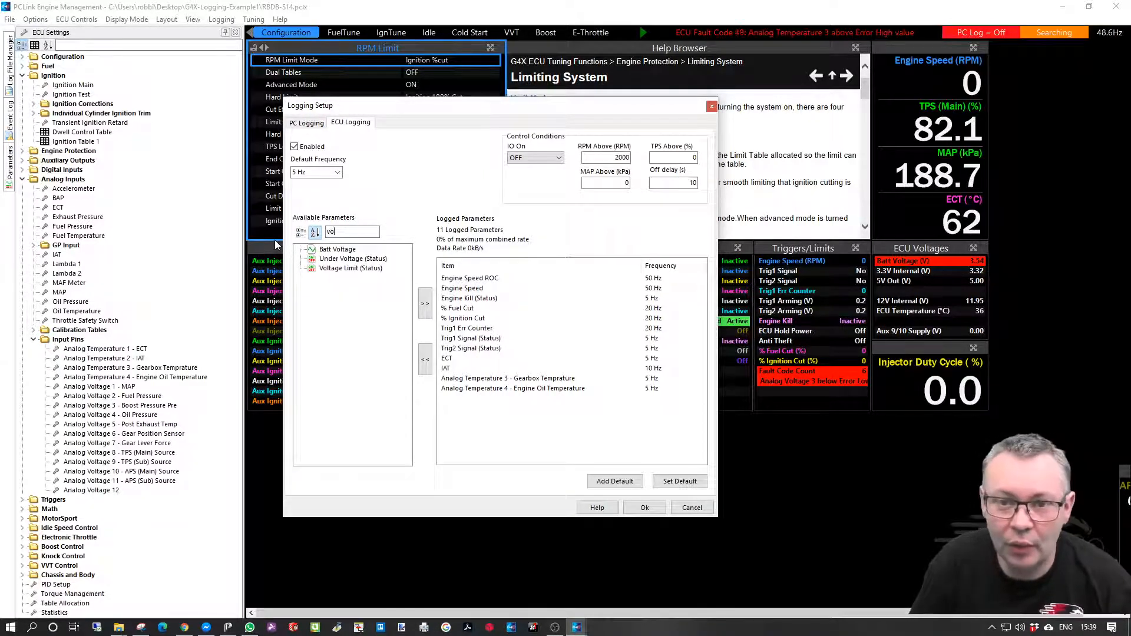
pyautogui.write('vo')
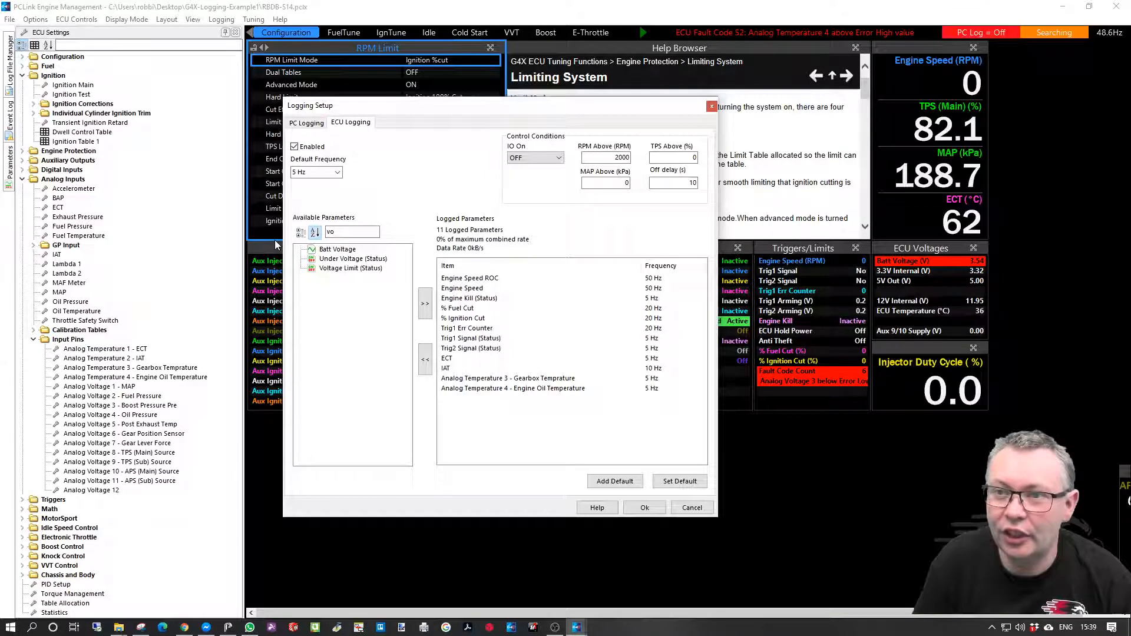
# - Add Batt Voltage to the logged parameters at 20 Hz
pyautogui.click(334, 251)
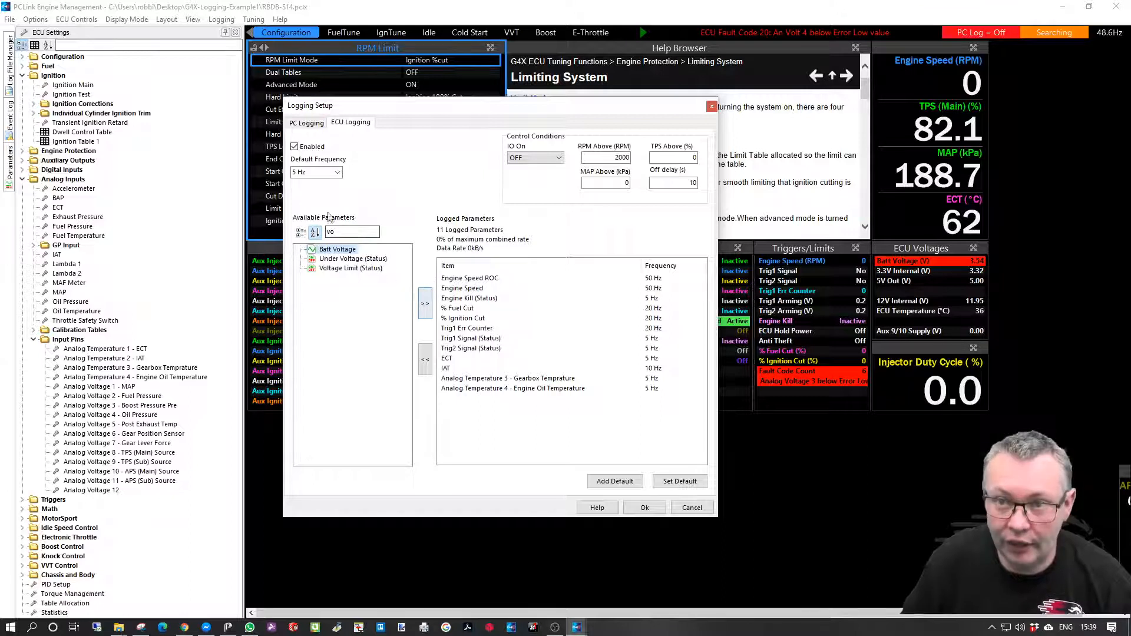
pyautogui.click(337, 172)
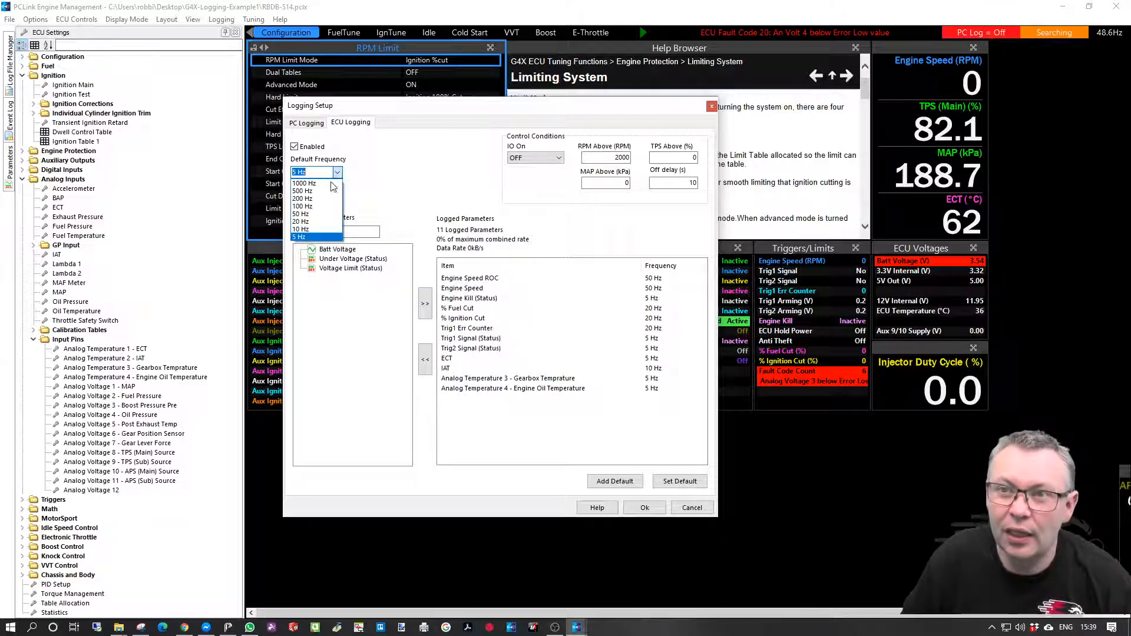
pyautogui.click(300, 221)
pyautogui.click(425, 304)
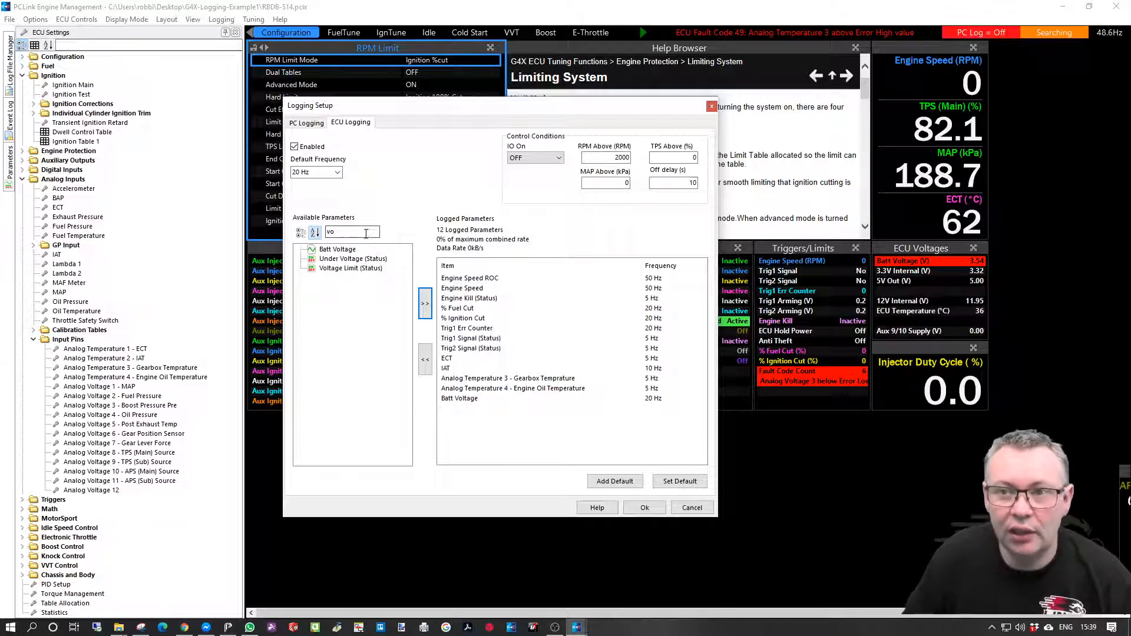
# - Filter the available parameters by "ma" and add MAP and MAP Delta to the log at 20 Hz
pyautogui.doubleClick(356, 231)
pyautogui.press('BackSpace')
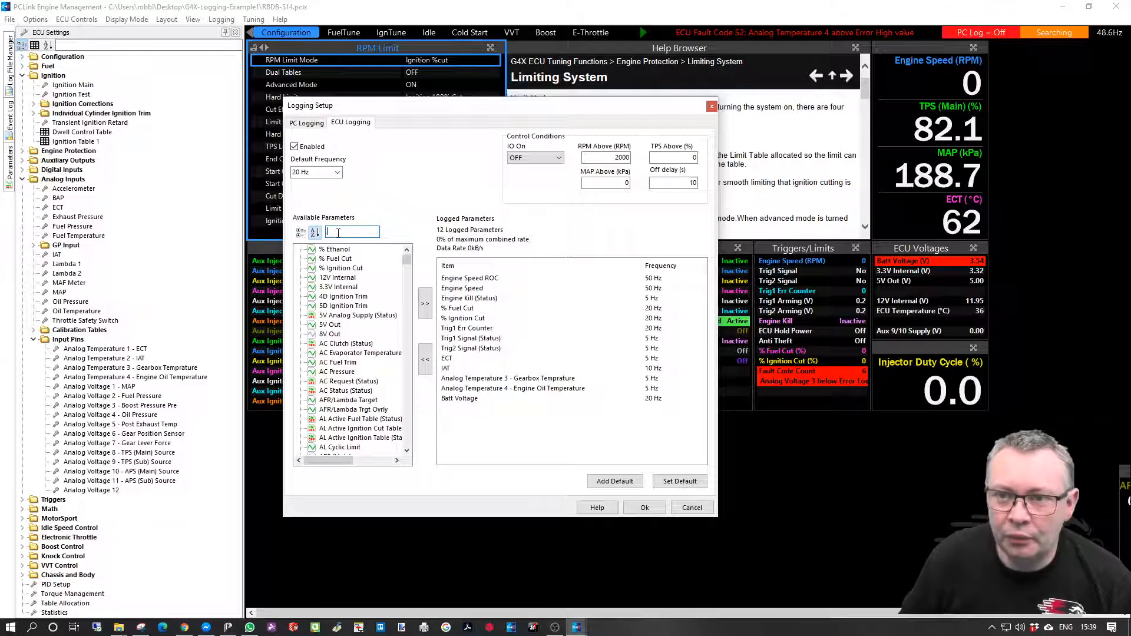
pyautogui.write('ma')
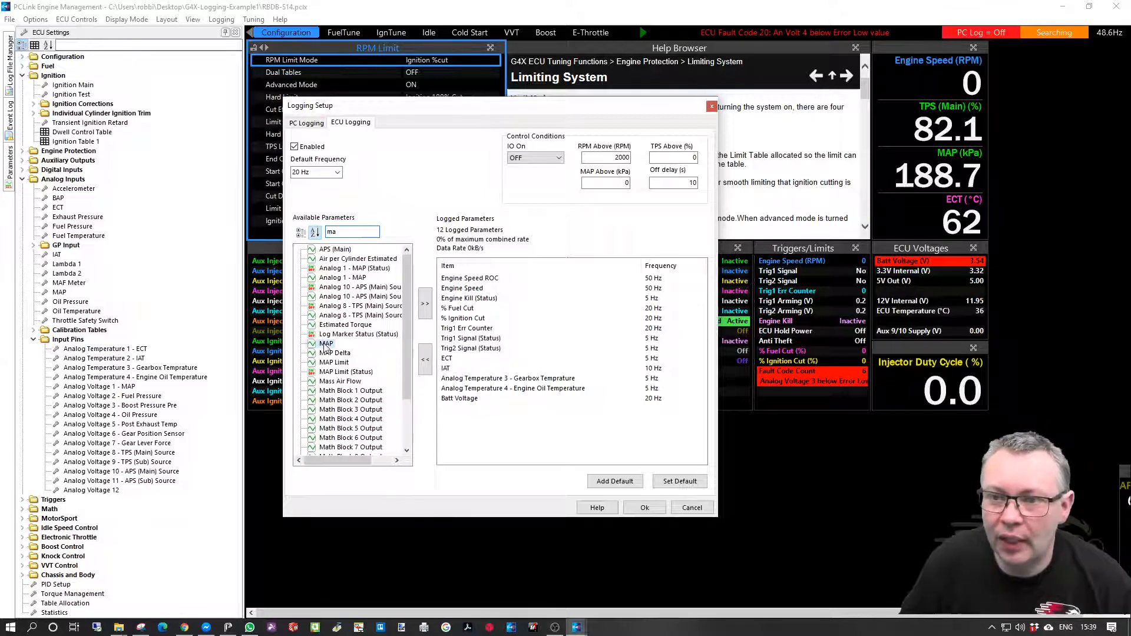
pyautogui.click(325, 345)
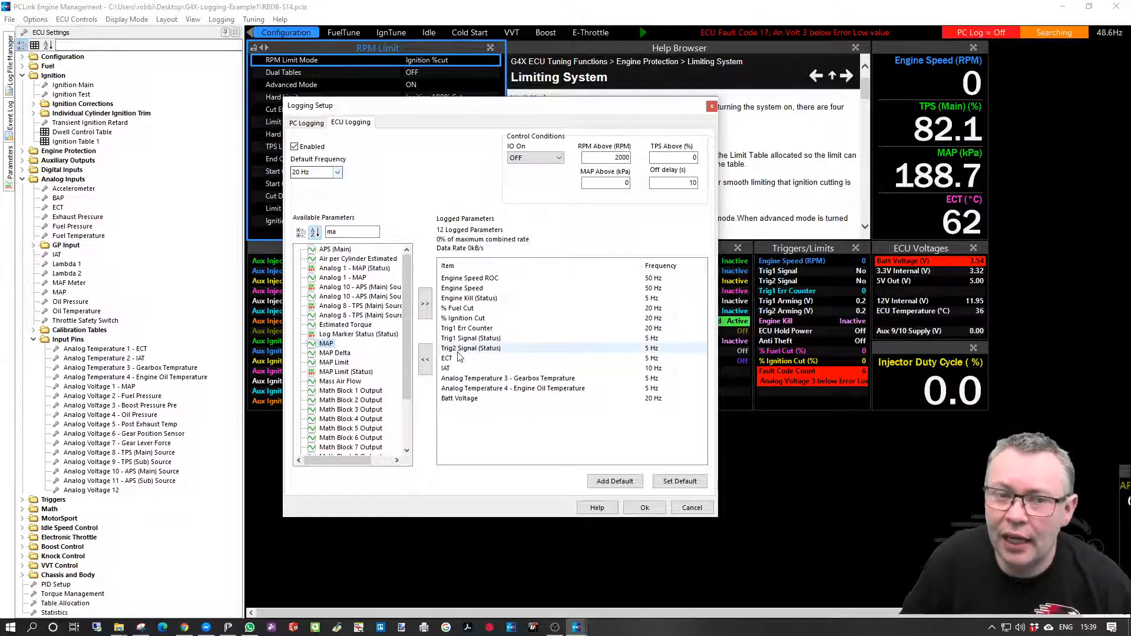
pyautogui.click(427, 310)
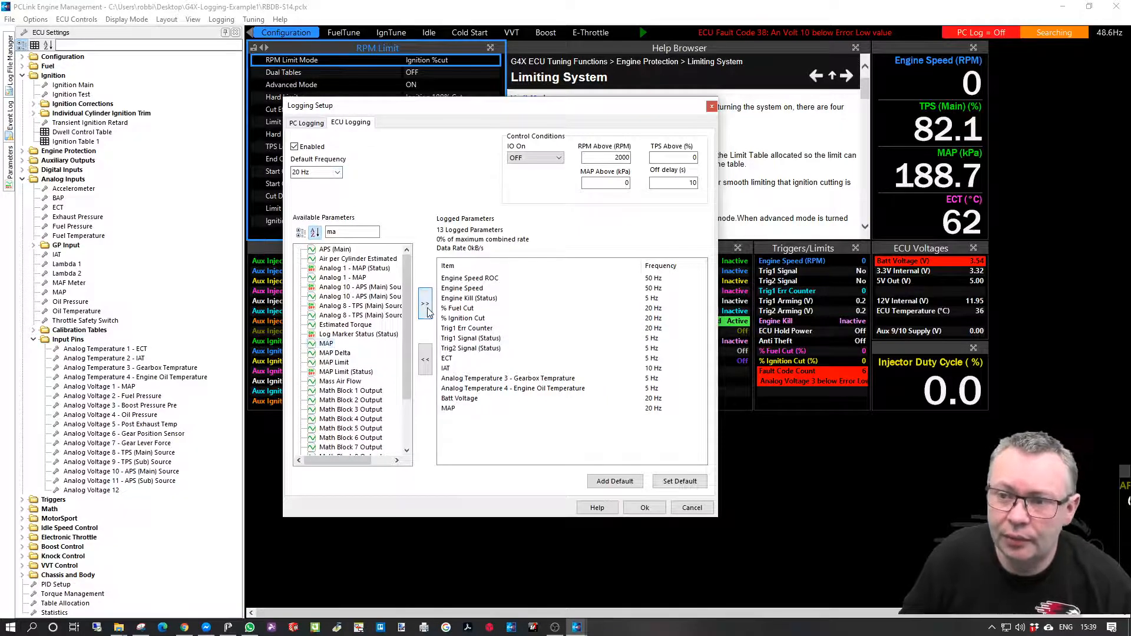
pyautogui.click(347, 355)
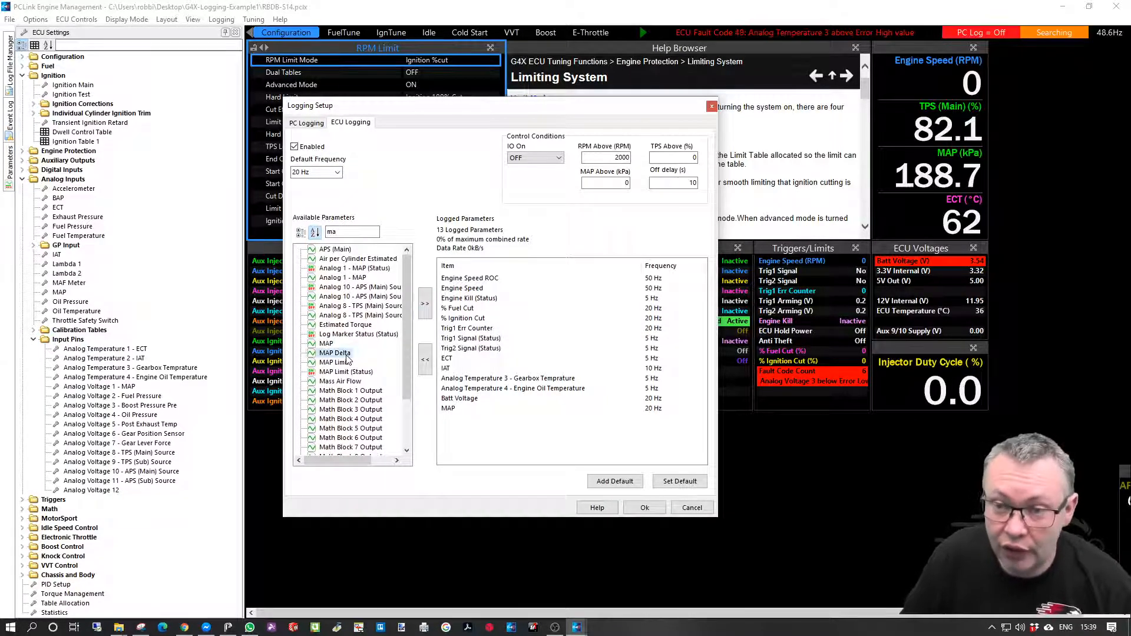
pyautogui.click(425, 303)
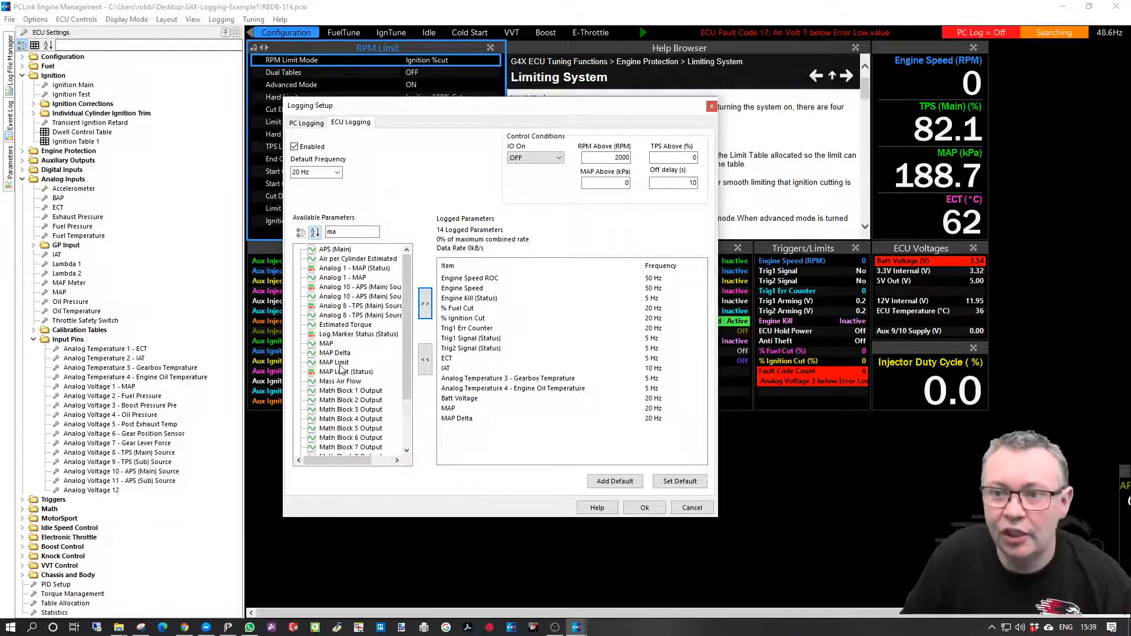
# - Set the default frequency to 5 Hz and add MAP Limit to the logged parameters
pyautogui.click(339, 174)
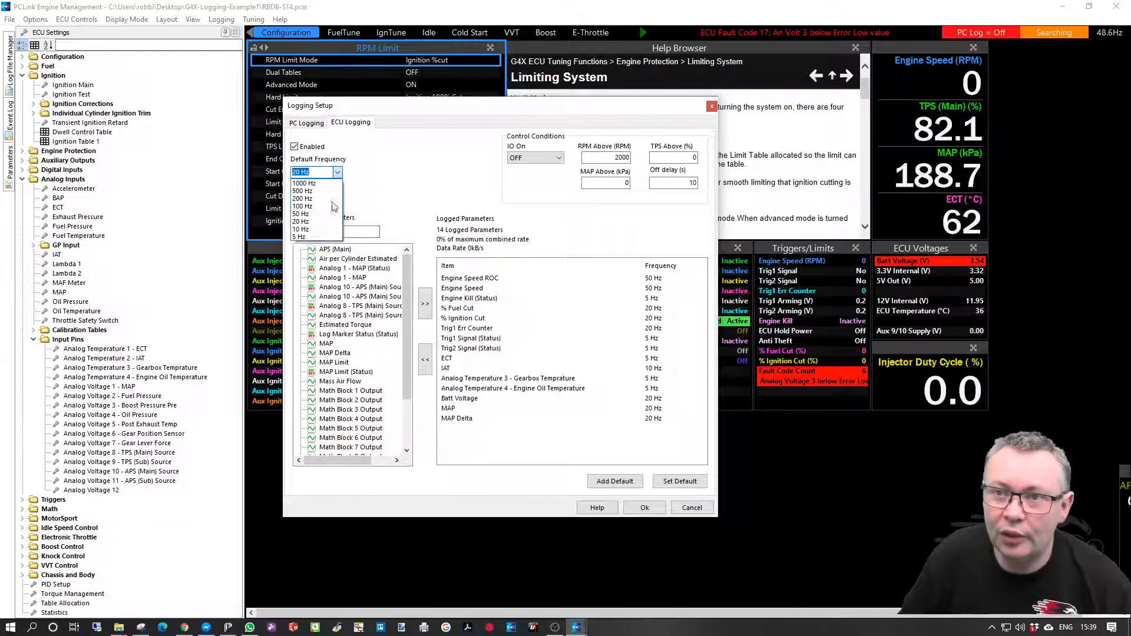
pyautogui.click(316, 238)
pyautogui.click(424, 305)
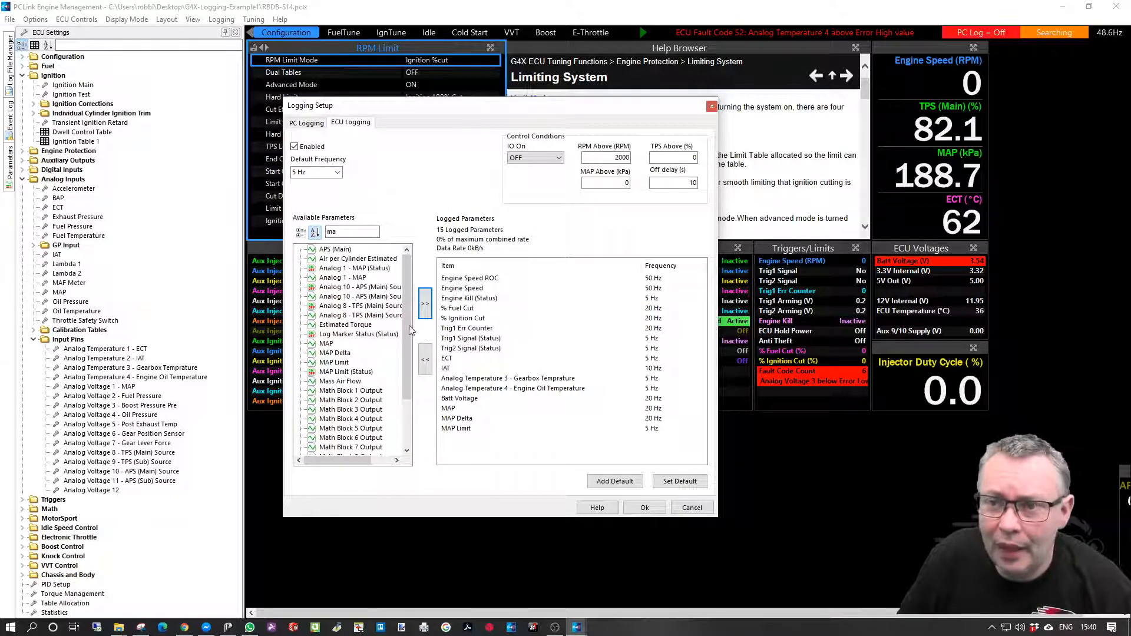
pyautogui.moveTo(407, 326); pyautogui.dragTo(410, 374)
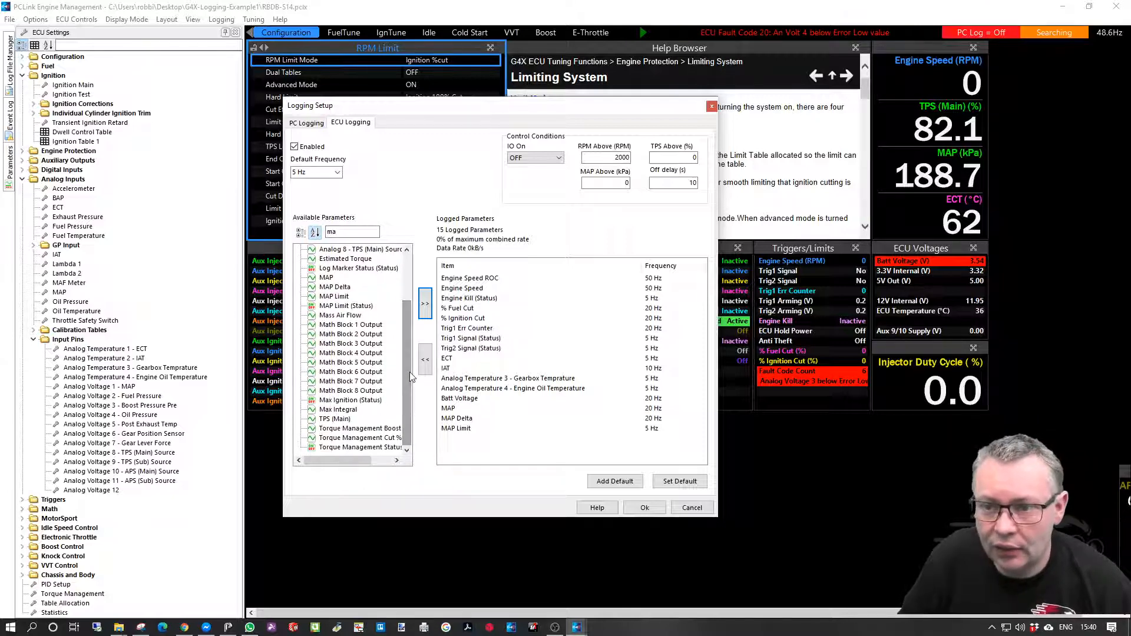
# - Filter the available parameters by "fuel press" and add Fuel Pressure to the log at 20 Hz
pyautogui.moveTo(342, 232); pyautogui.dragTo(264, 225)
pyautogui.press('BackSpace')
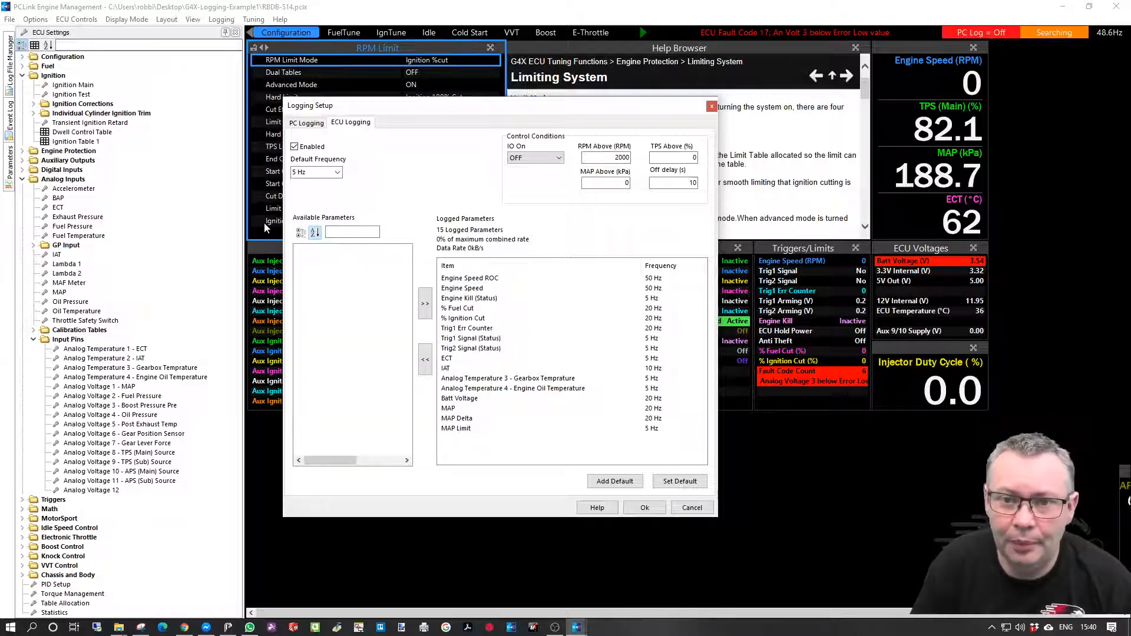
pyautogui.write('fu')
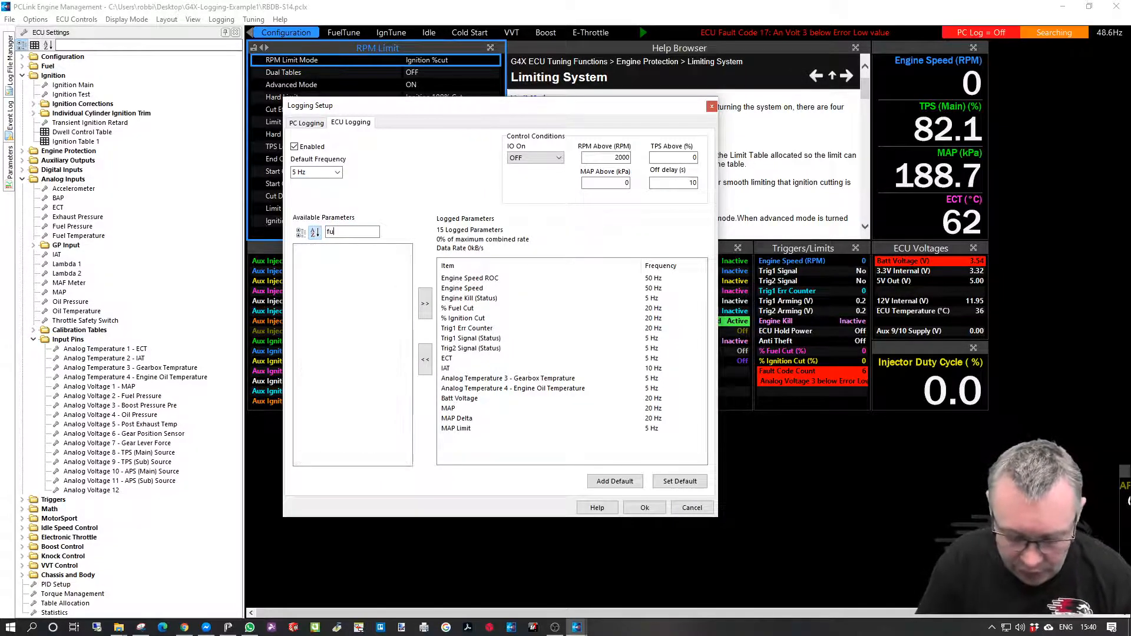
pyautogui.write('el p')
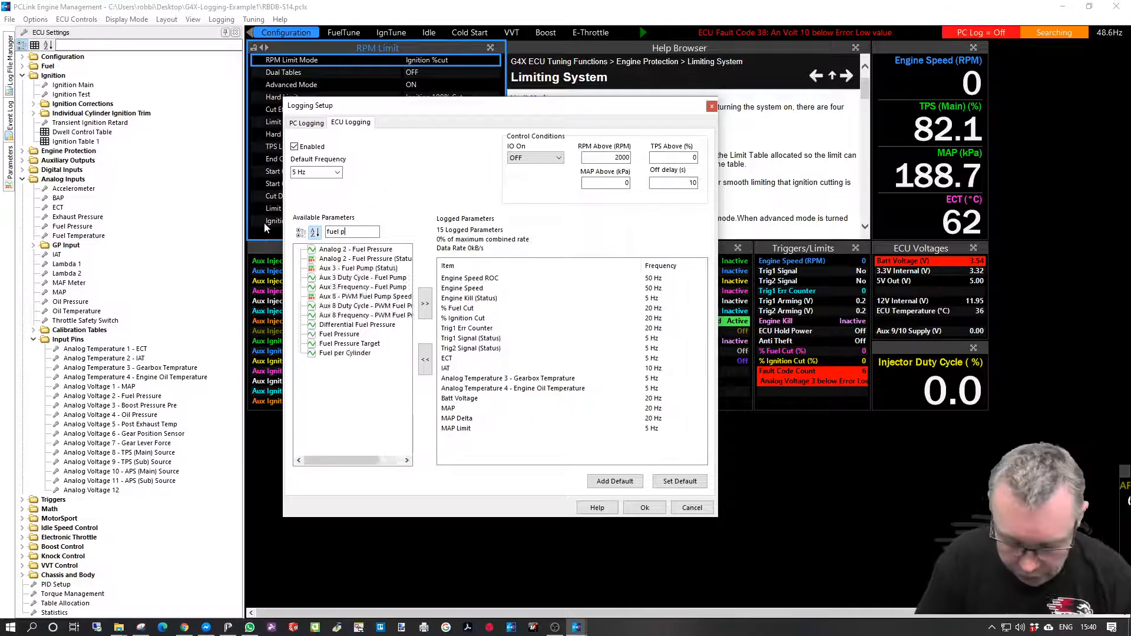
pyautogui.write('ress')
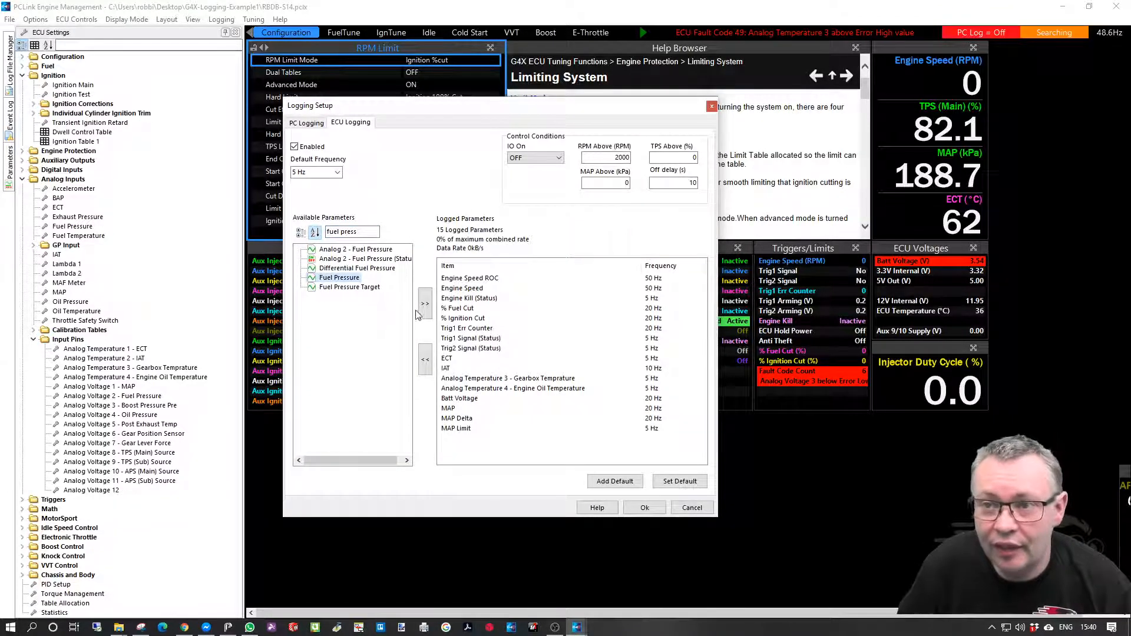
pyautogui.click(337, 172)
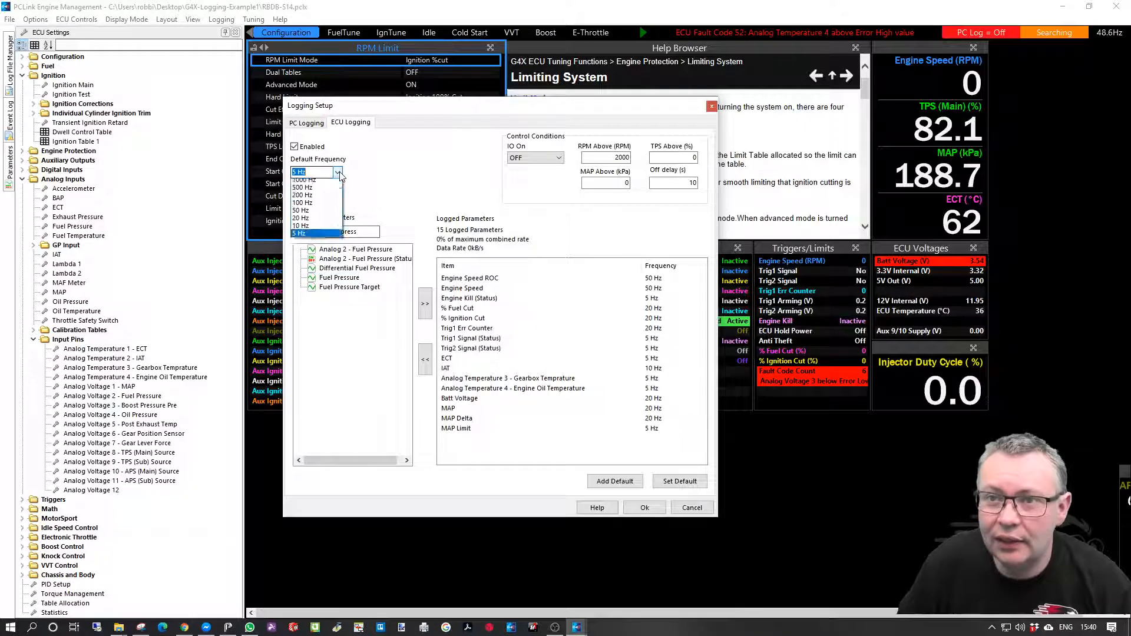
pyautogui.click(301, 221)
pyautogui.click(425, 304)
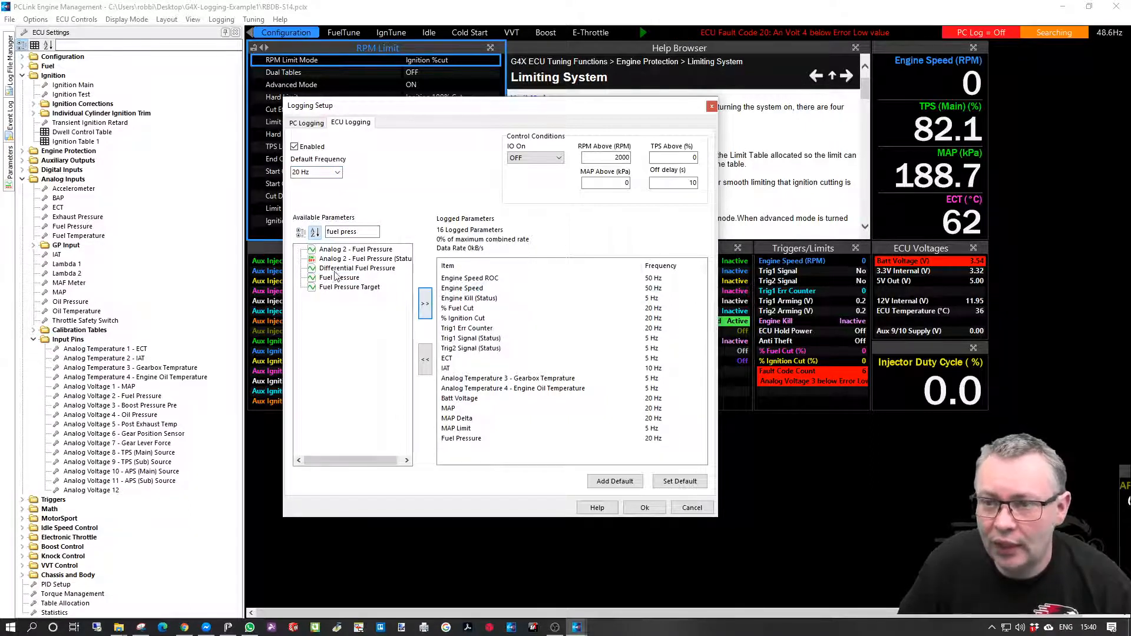
# - Filter the available parameters by "oil" and add Oil Pressure to the log at 20 Hz
pyautogui.click(372, 231)
pyautogui.moveTo(372, 230); pyautogui.dragTo(277, 226)
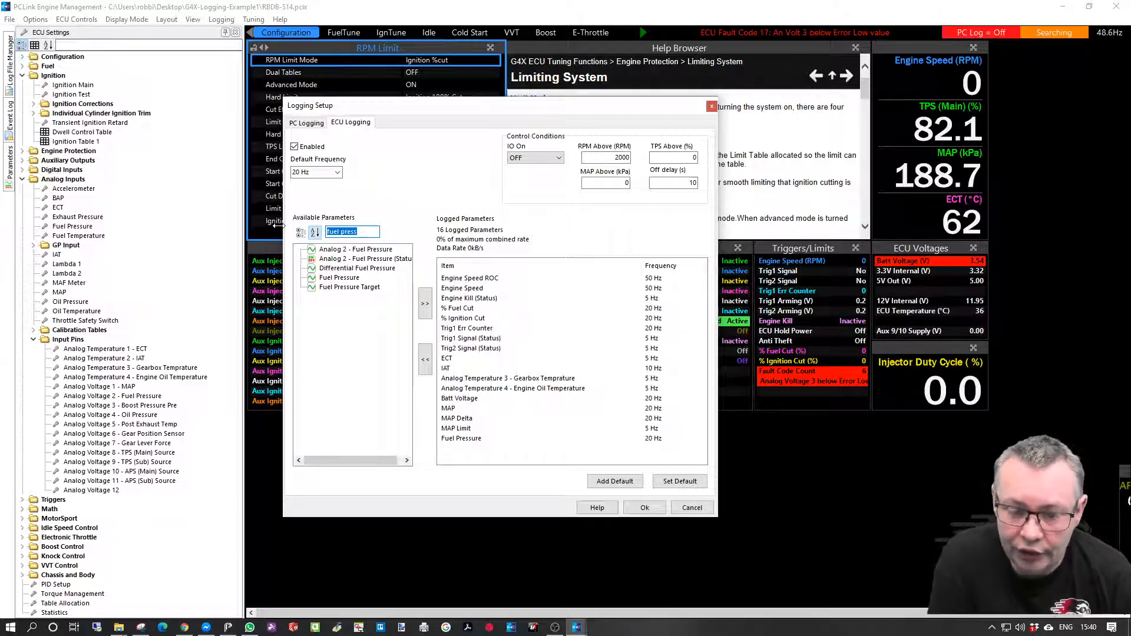
pyautogui.write('oil')
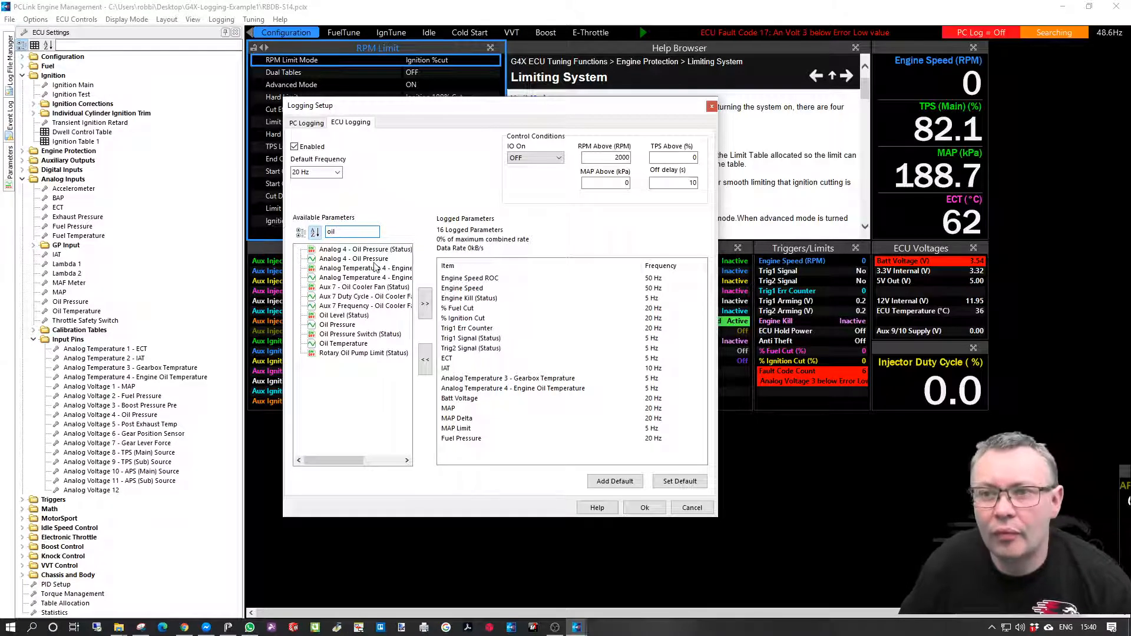
pyautogui.click(346, 326)
pyautogui.click(425, 305)
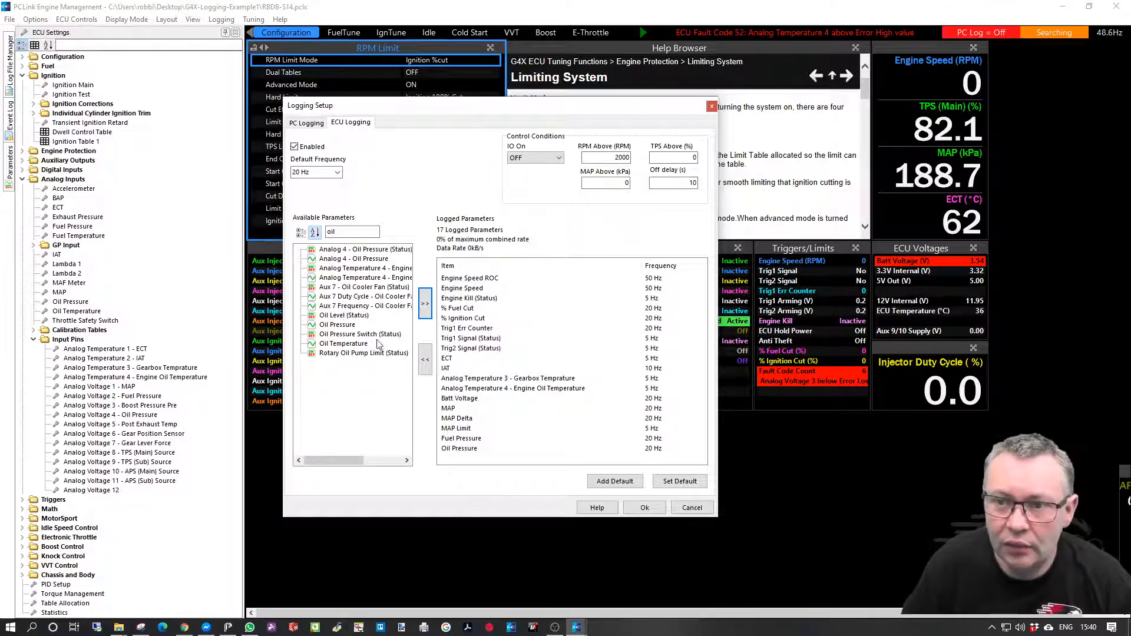
pyautogui.click(369, 355)
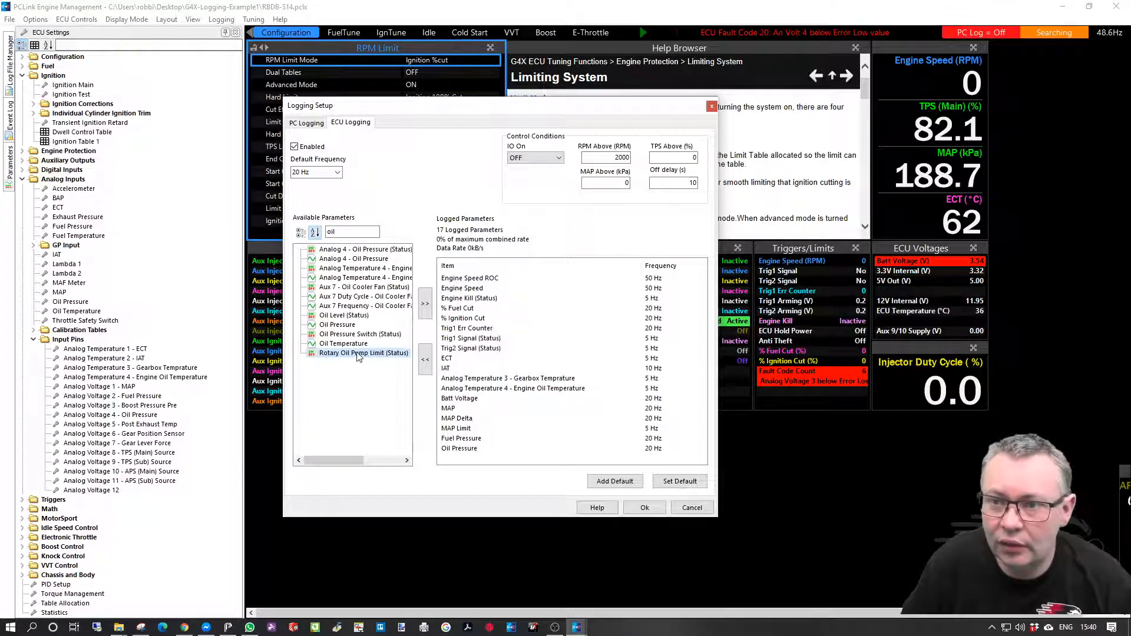
pyautogui.click(357, 345)
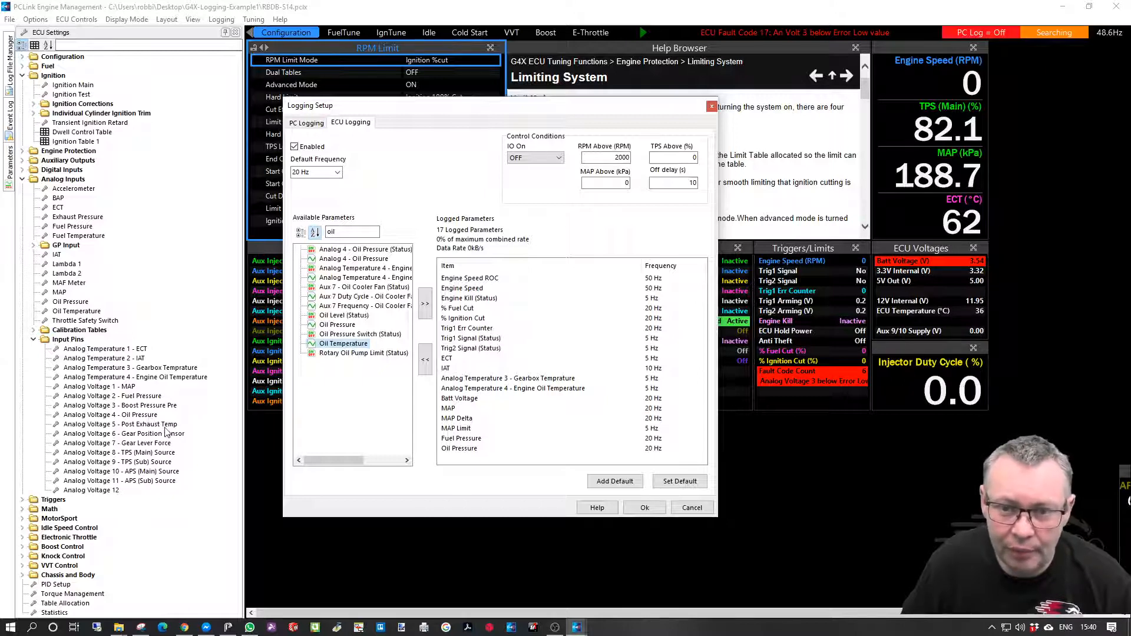
# - Filter the available parameters by "post" and add Analog 5 - Post Exhaust Temp to the log
pyautogui.click(349, 231)
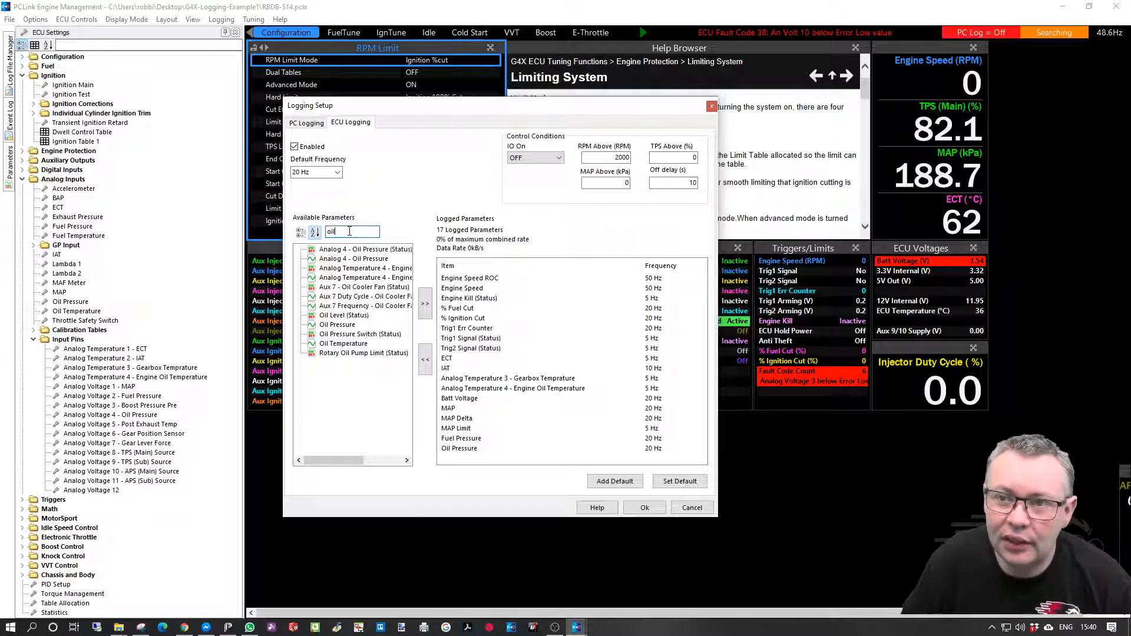
pyautogui.press('BackSpace')
pyautogui.press('BackSpace')
pyautogui.press('BackSpace')
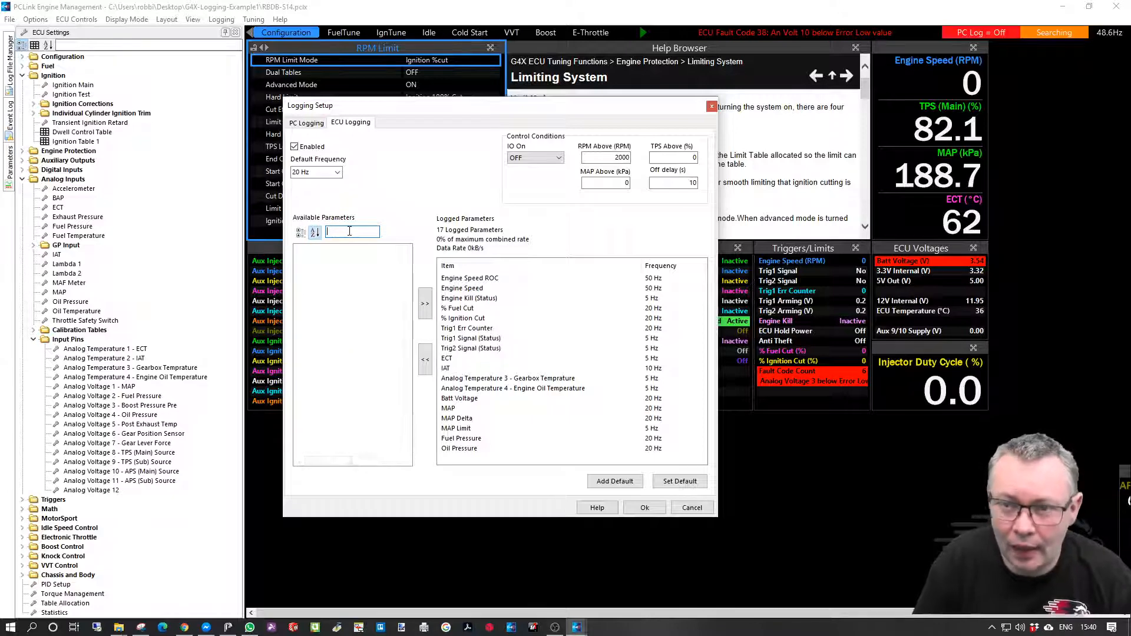
pyautogui.write('ost')
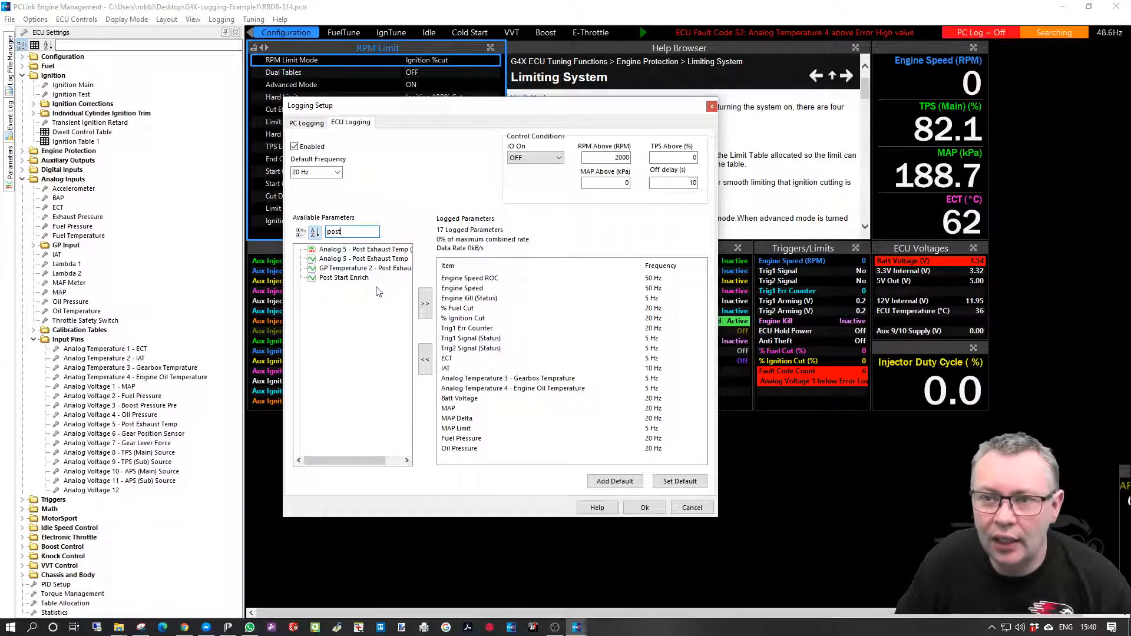
pyautogui.click(380, 260)
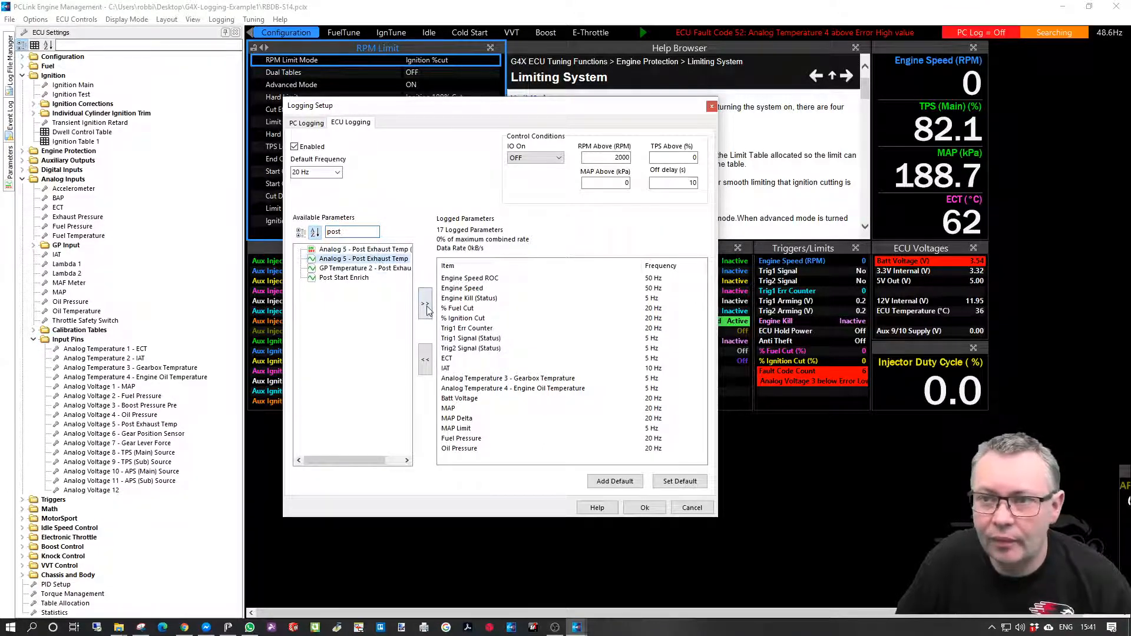
pyautogui.click(426, 306)
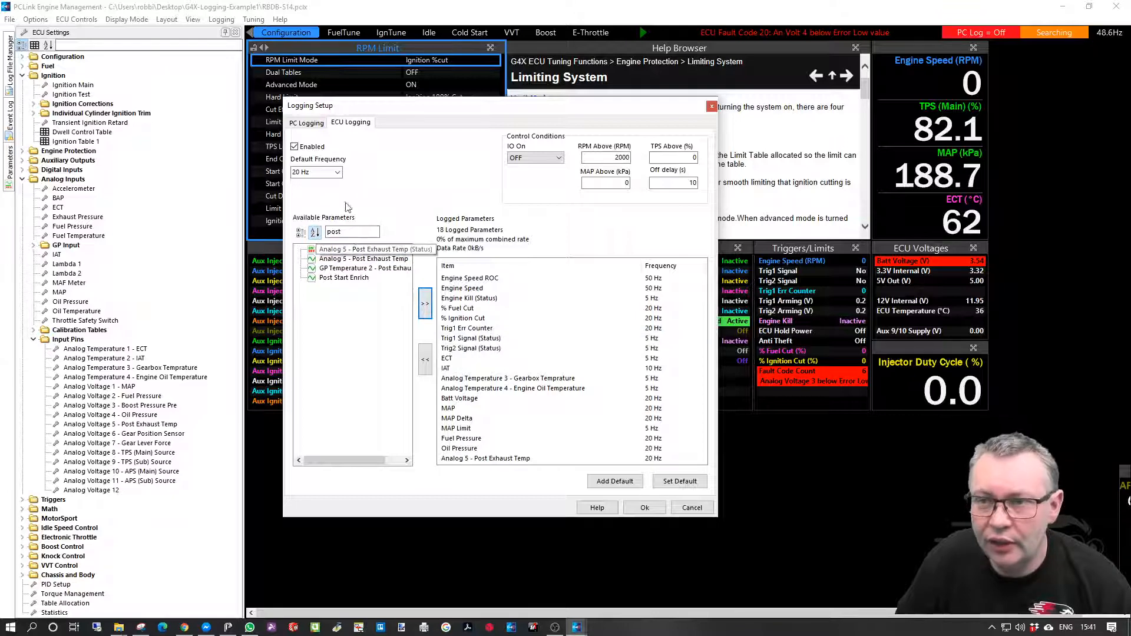
# - Set the logging frequency of Analog 5 - Post Exhaust Temp to 5 Hz
pyautogui.click(669, 459)
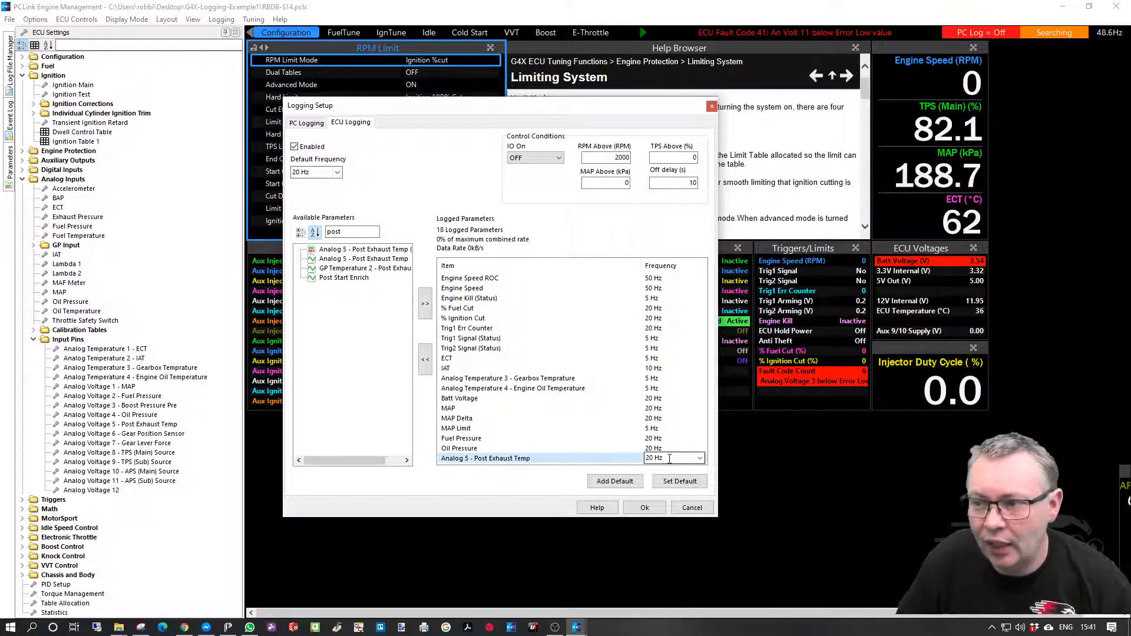
pyautogui.click(700, 459)
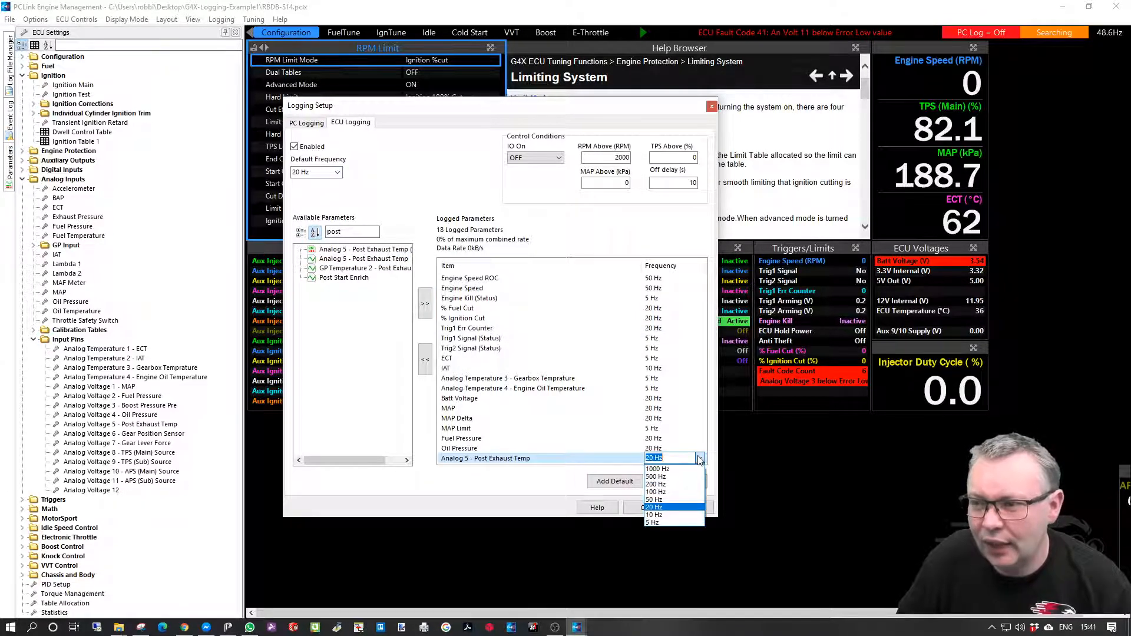
pyautogui.click(667, 523)
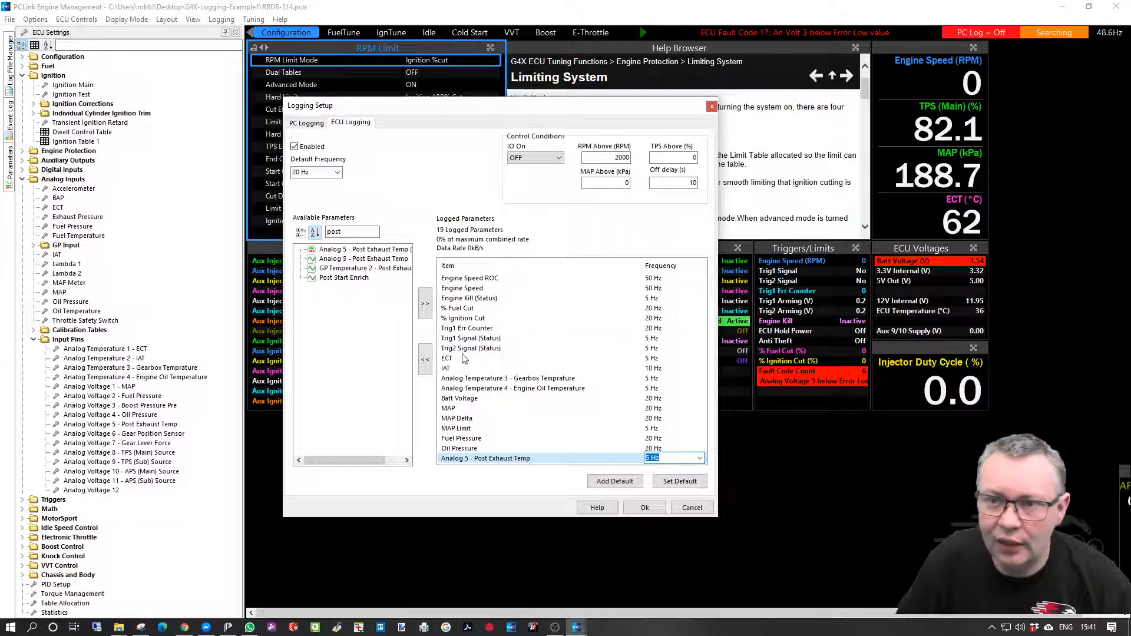
pyautogui.click(376, 321)
# - Filter the available parameters by "gear" and add Analog 6 - Gear Position Sensor with the default frequency set to 50 Hz
pyautogui.moveTo(349, 232); pyautogui.dragTo(278, 226)
pyautogui.press('BackSpace')
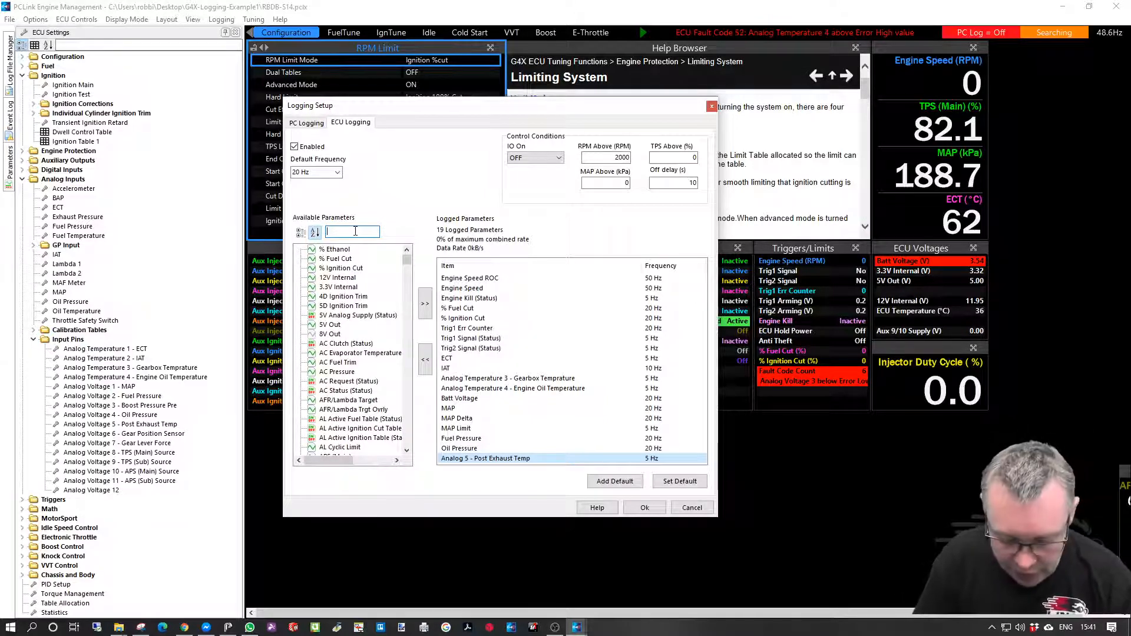
pyautogui.write('ger')
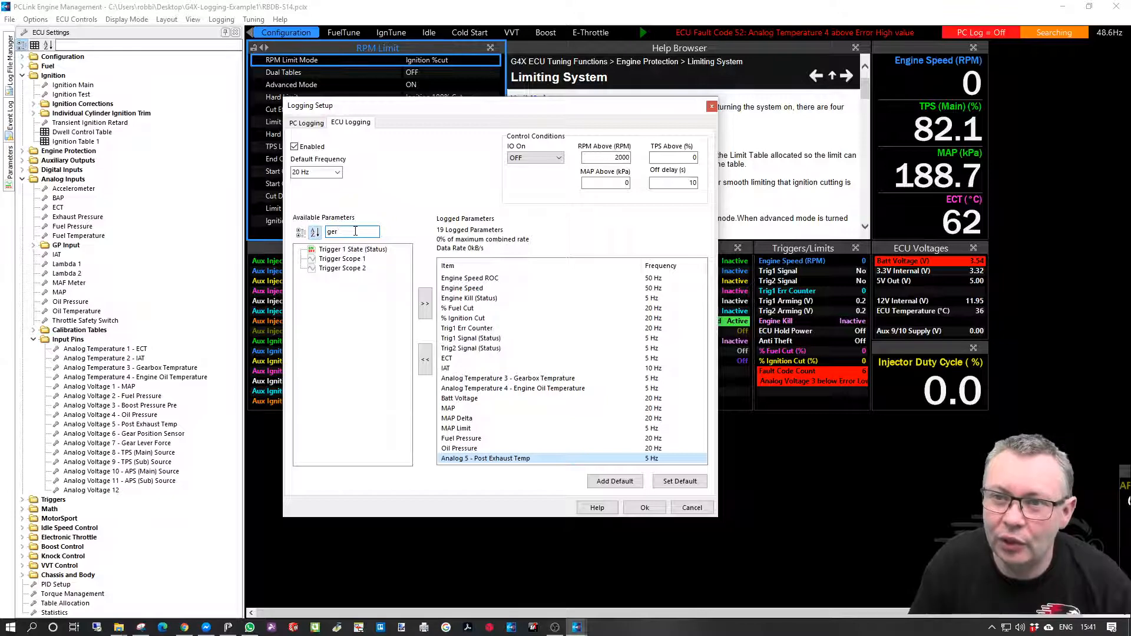
pyautogui.press('BackSpace')
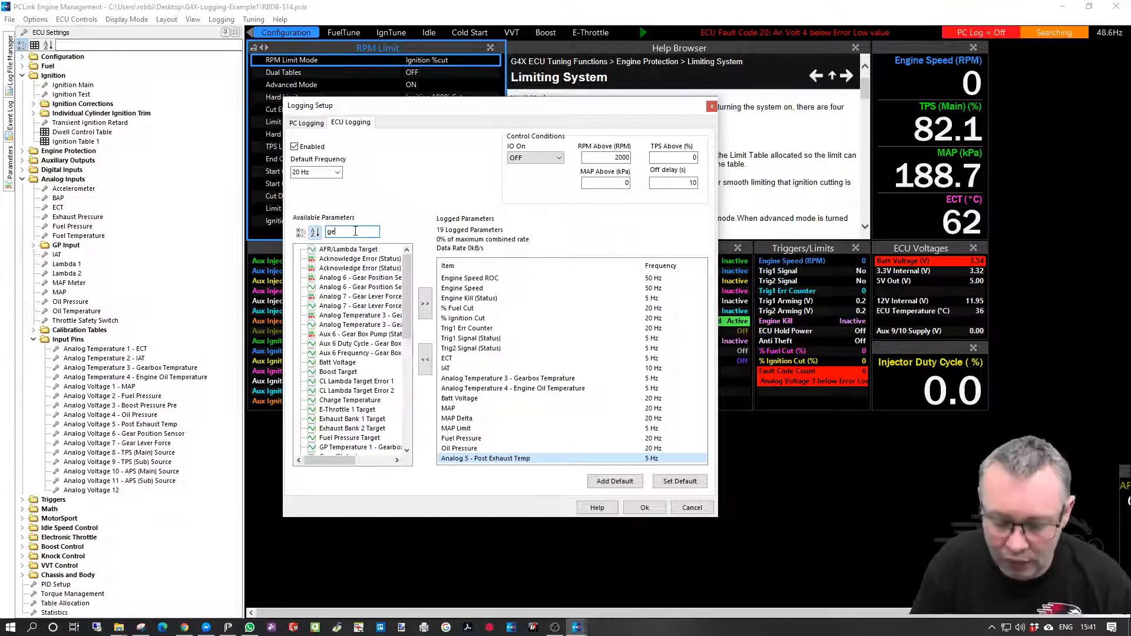
pyautogui.write('ar')
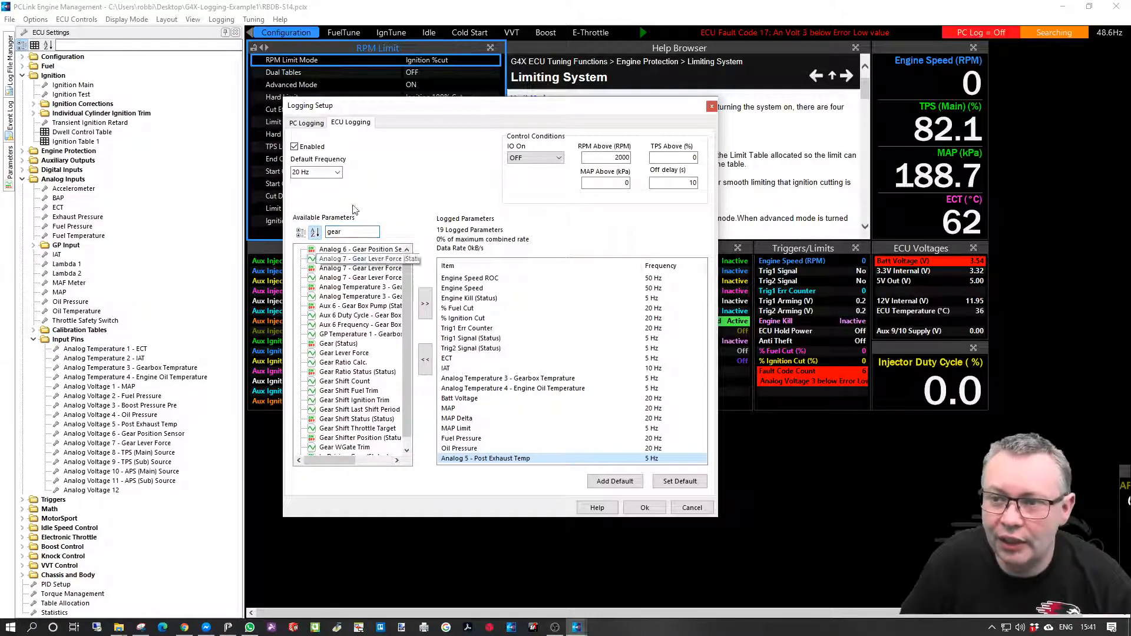
pyautogui.click(337, 172)
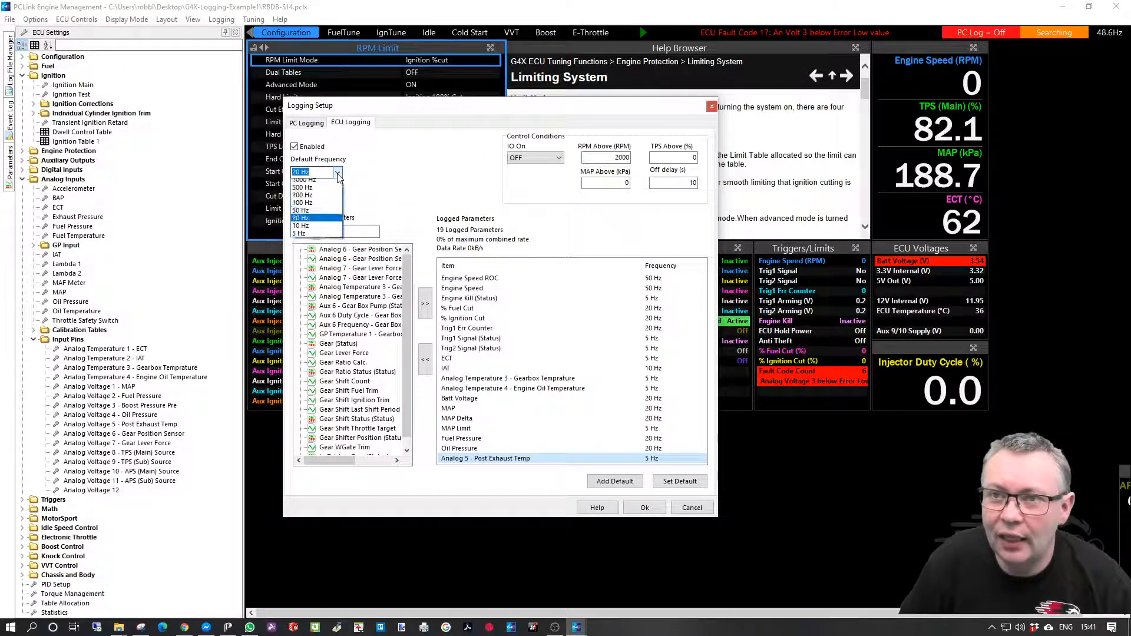
pyautogui.click(314, 215)
pyautogui.click(425, 304)
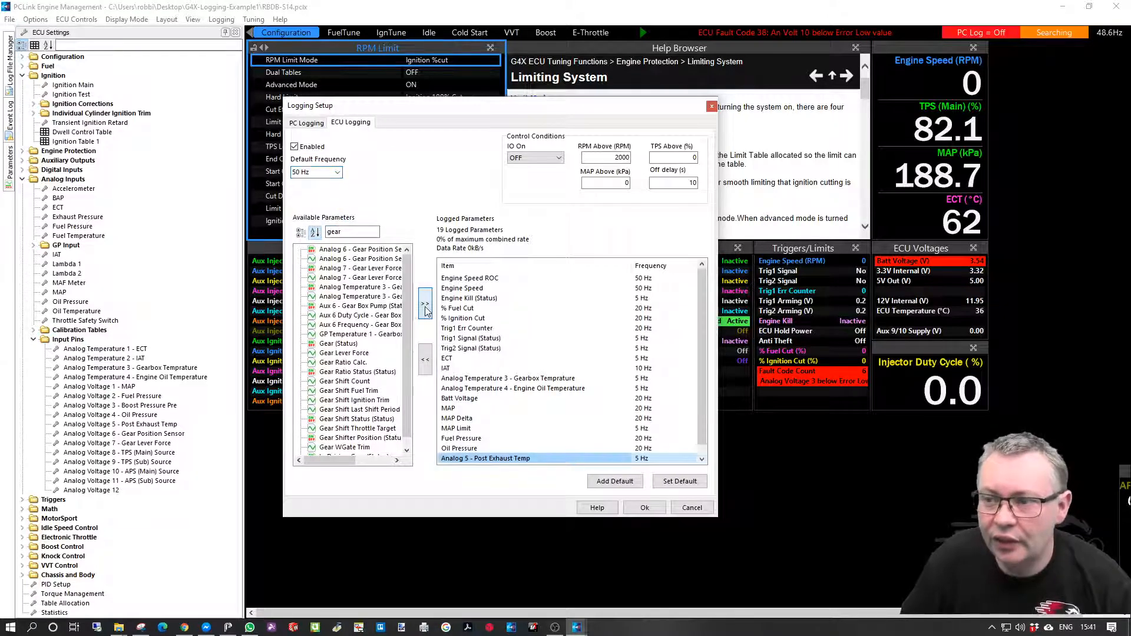
pyautogui.scroll(-1, 698, 330)
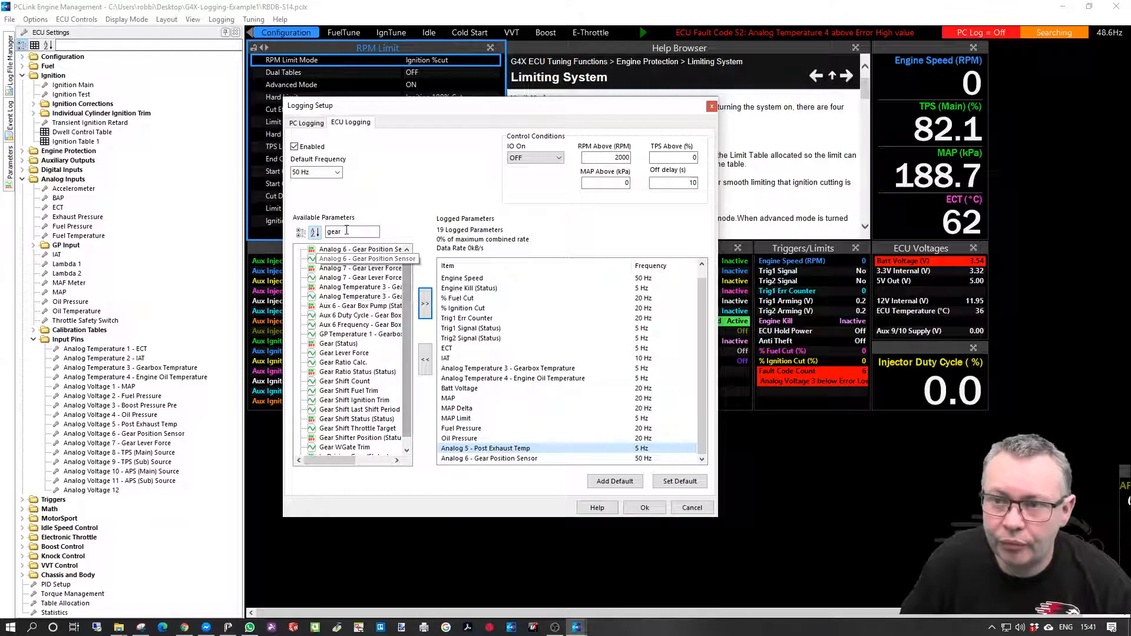
# - Add Gear Lever Force to the logged parameters at 50 Hz
pyautogui.click(362, 355)
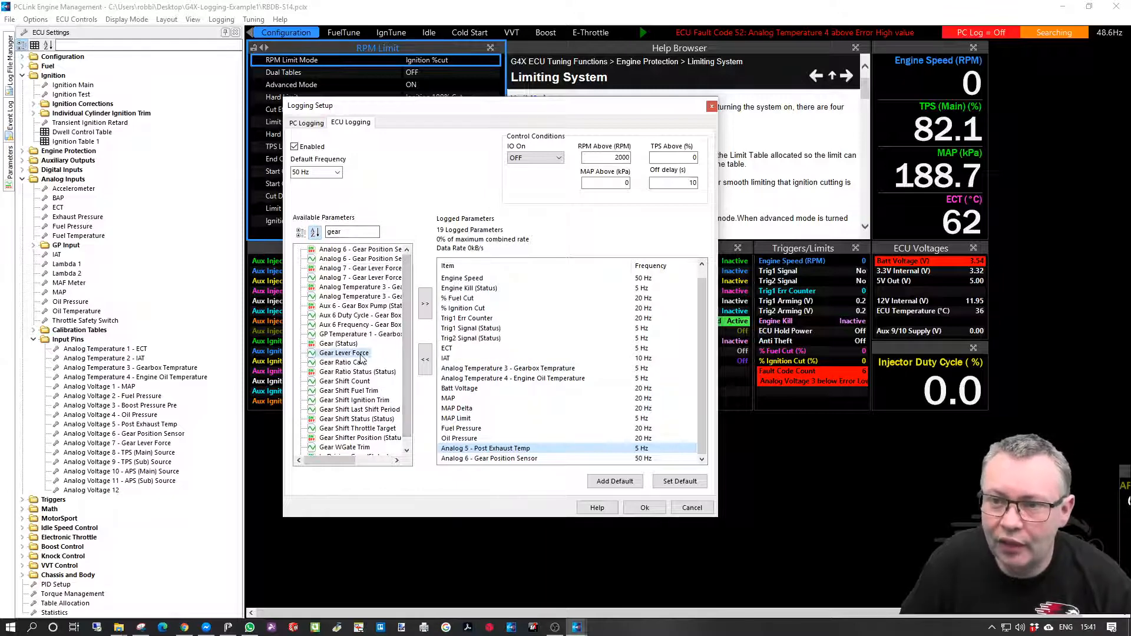
pyautogui.click(425, 304)
pyautogui.scroll(-1, 706, 373)
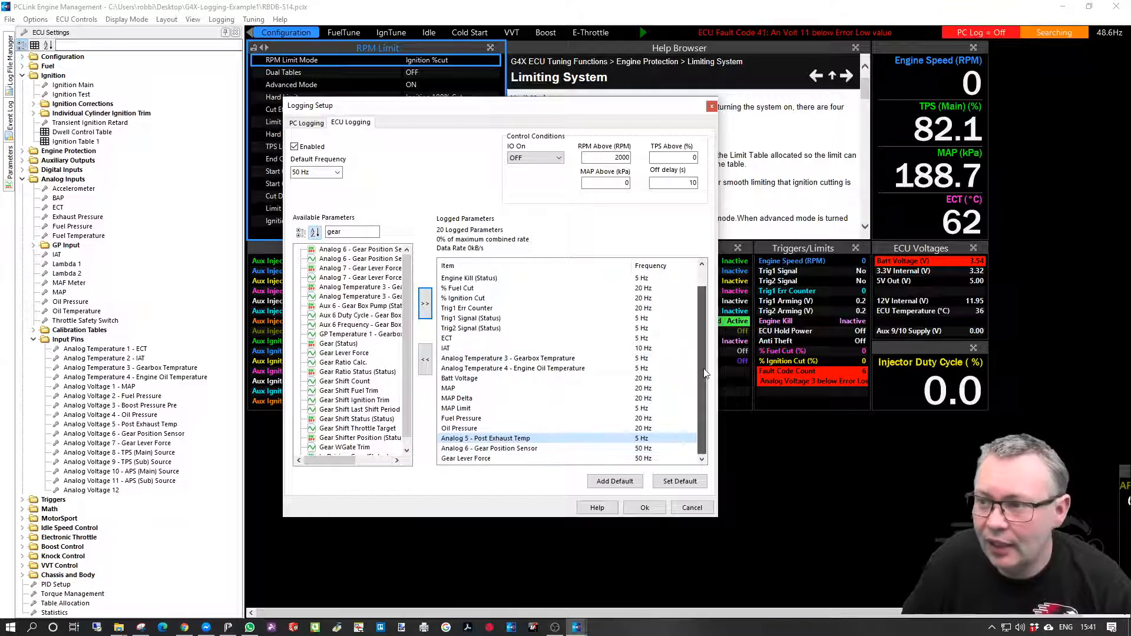
pyautogui.moveTo(704, 369); pyautogui.dragTo(698, 407)
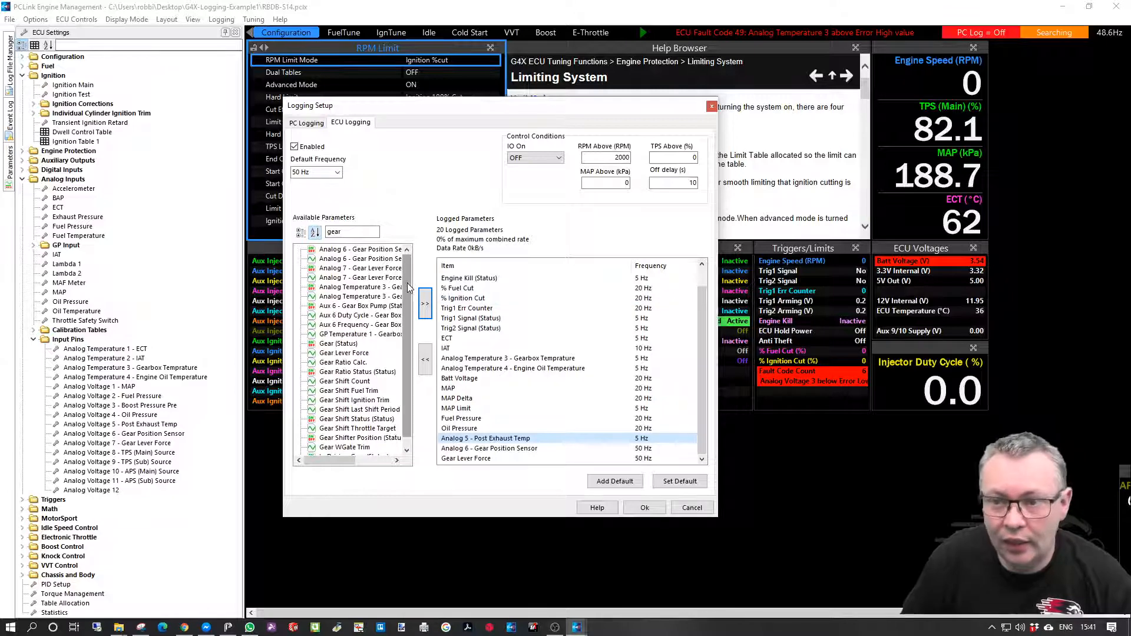
pyautogui.moveTo(408, 283); pyautogui.dragTo(405, 302)
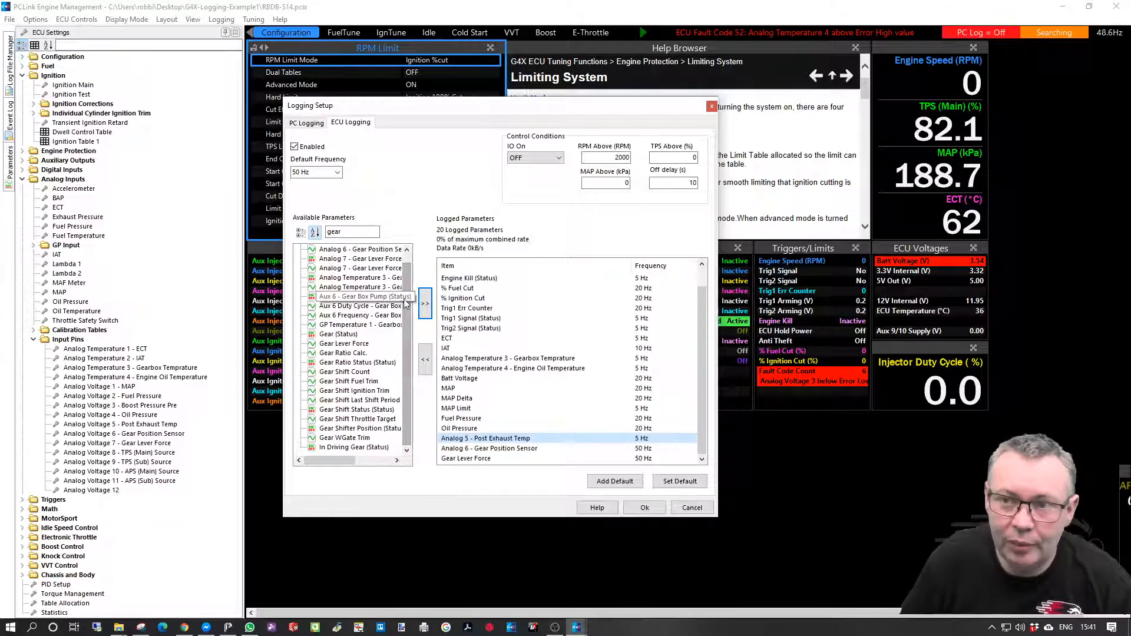
pyautogui.moveTo(404, 302); pyautogui.dragTo(408, 297)
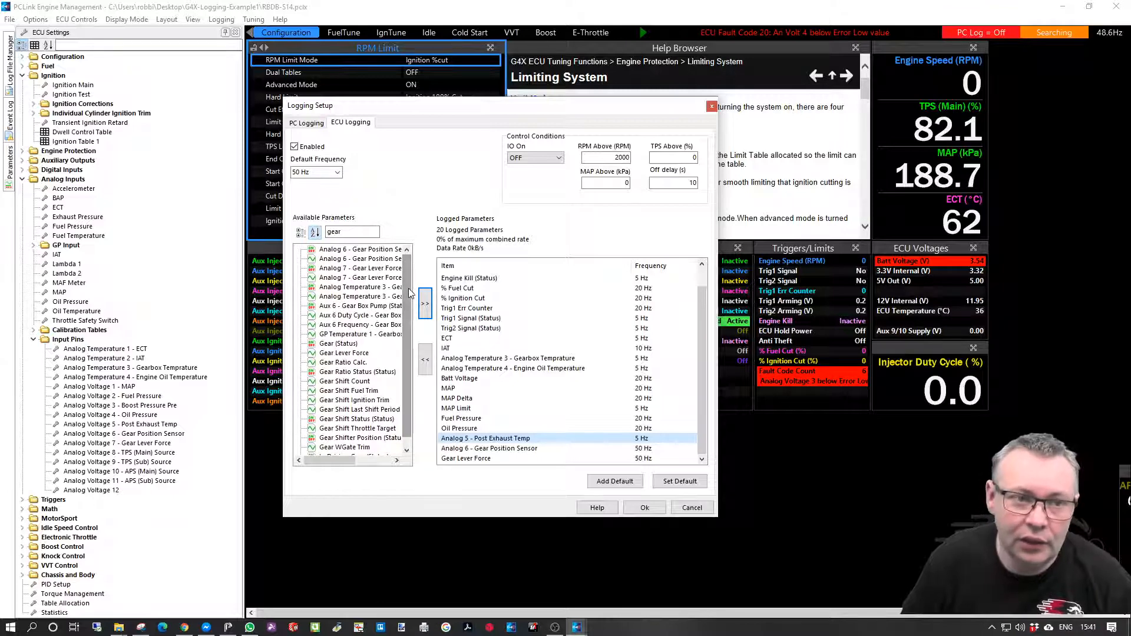
# - Filter the available parameters by "tp" and add TPS (Main), TPS (Sub) and TPS Delta with the default frequency set to 20 Hz
pyautogui.moveTo(360, 232); pyautogui.dragTo(284, 224)
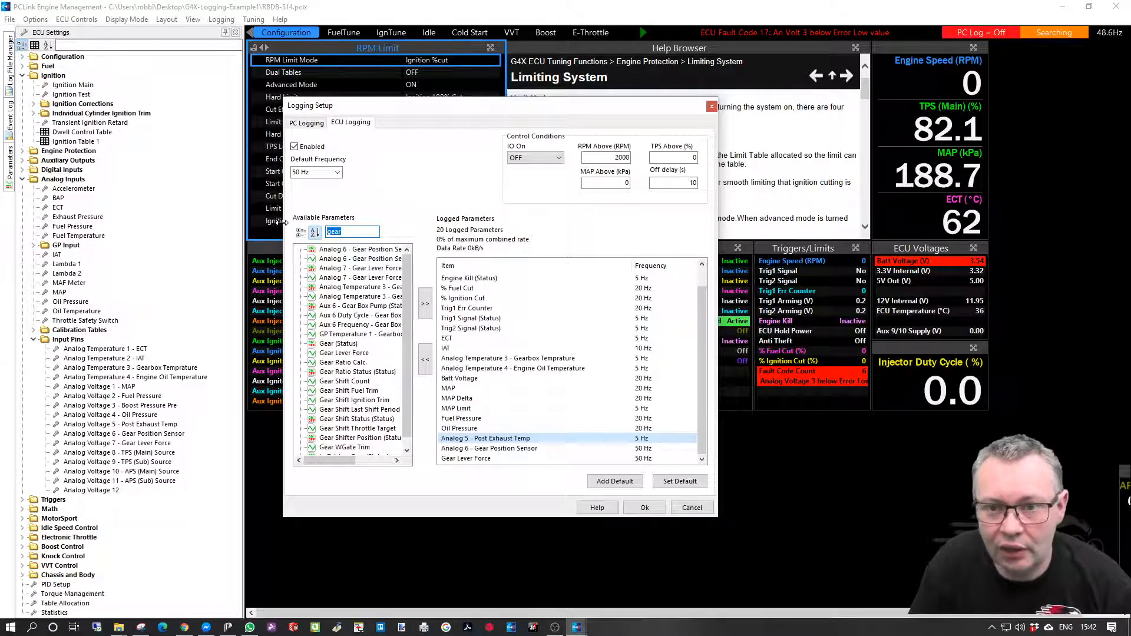
pyautogui.press('BackSpace')
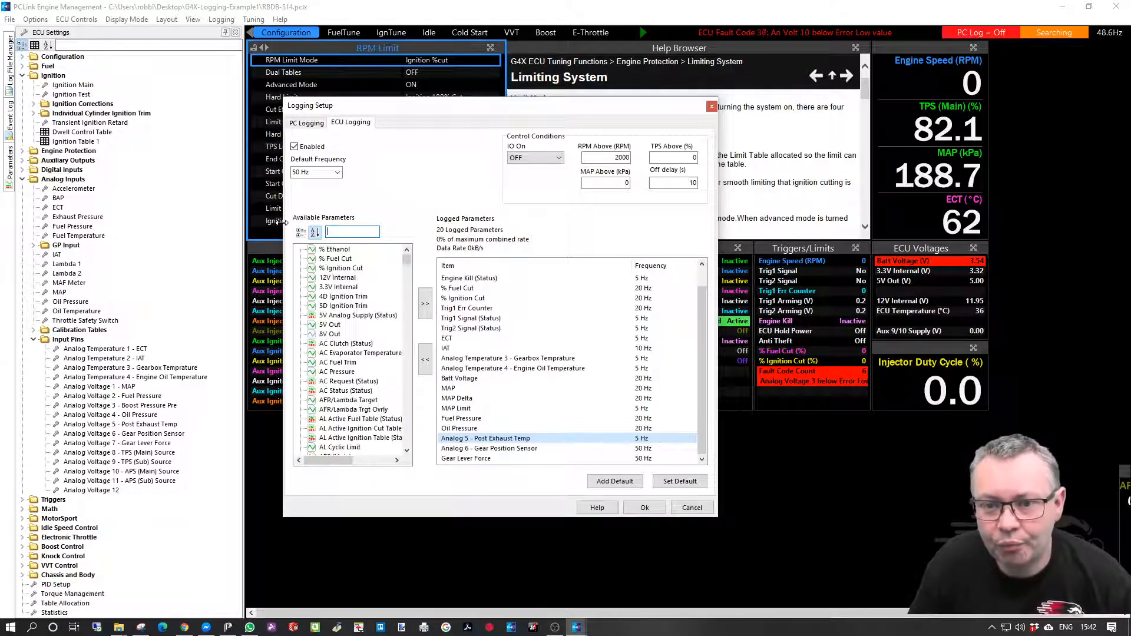
pyautogui.write('tp')
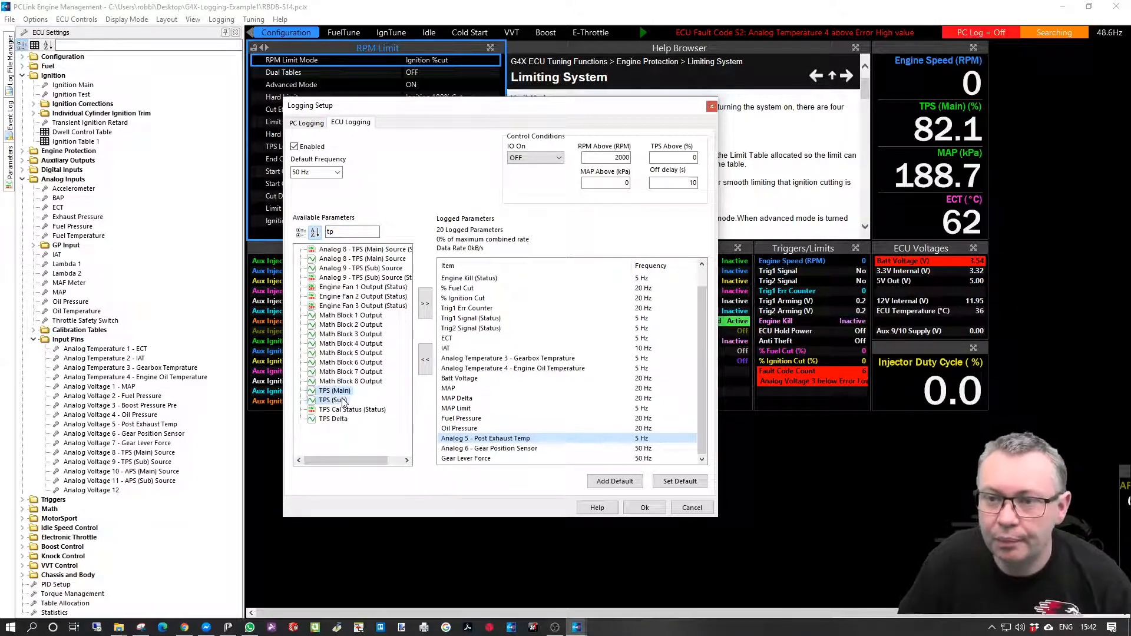
pyautogui.keyDown('shift'); pyautogui.click(334, 419); pyautogui.keyUp('shift')
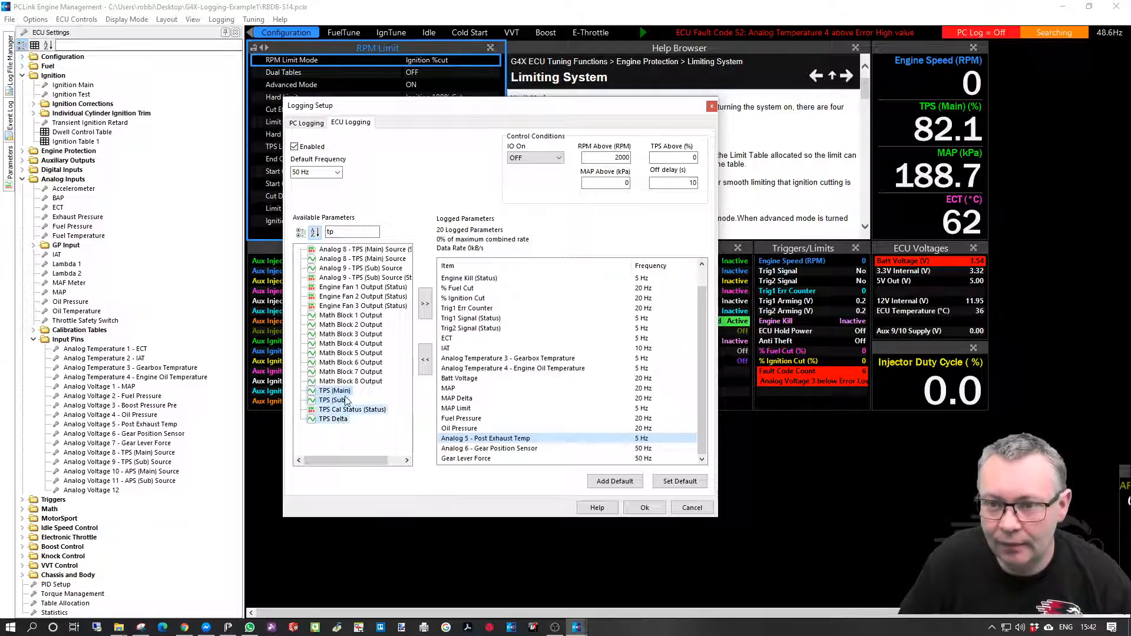
pyautogui.click(344, 391)
pyautogui.keyDown('ctrl'); pyautogui.click(339, 401); pyautogui.keyUp('ctrl')
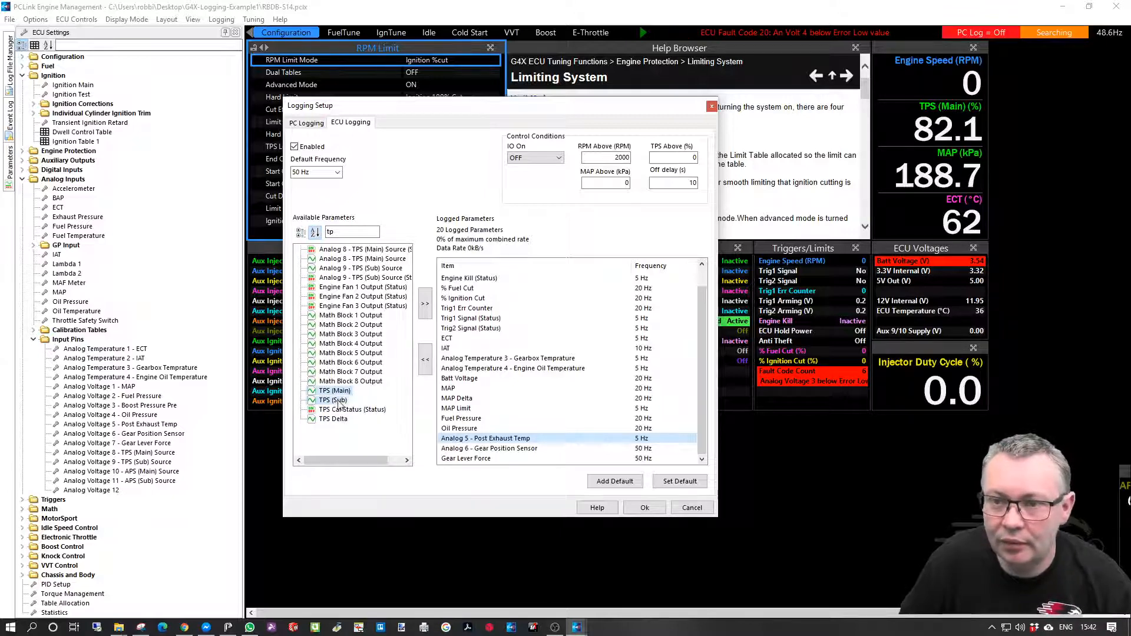
pyautogui.keyDown('ctrl'); pyautogui.click(336, 418); pyautogui.keyUp('ctrl')
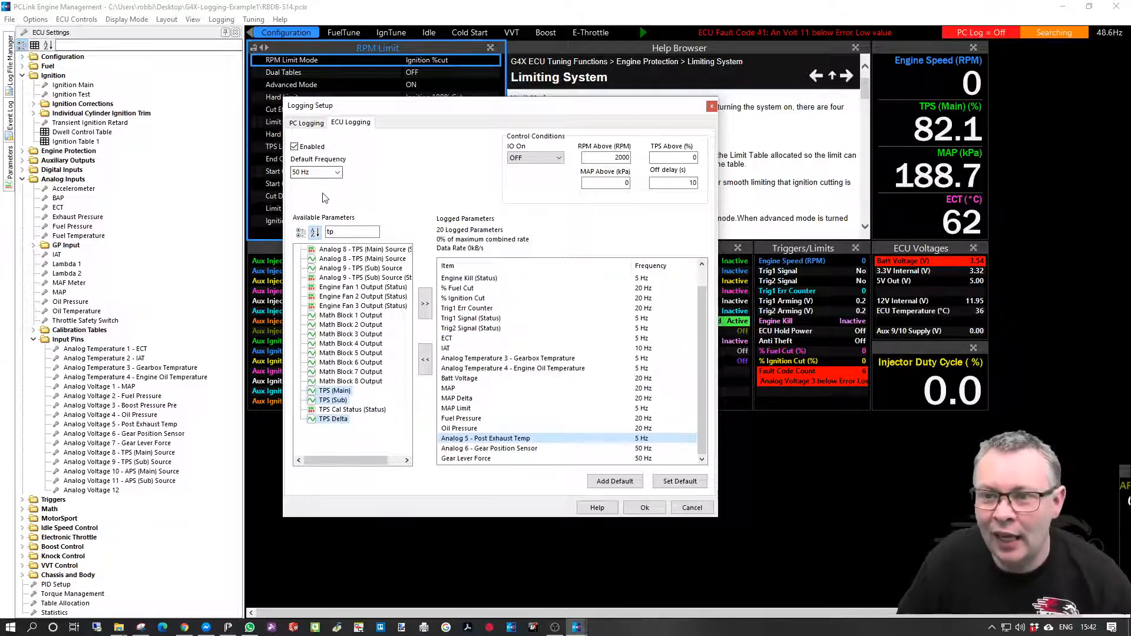
pyautogui.click(338, 172)
pyautogui.click(306, 221)
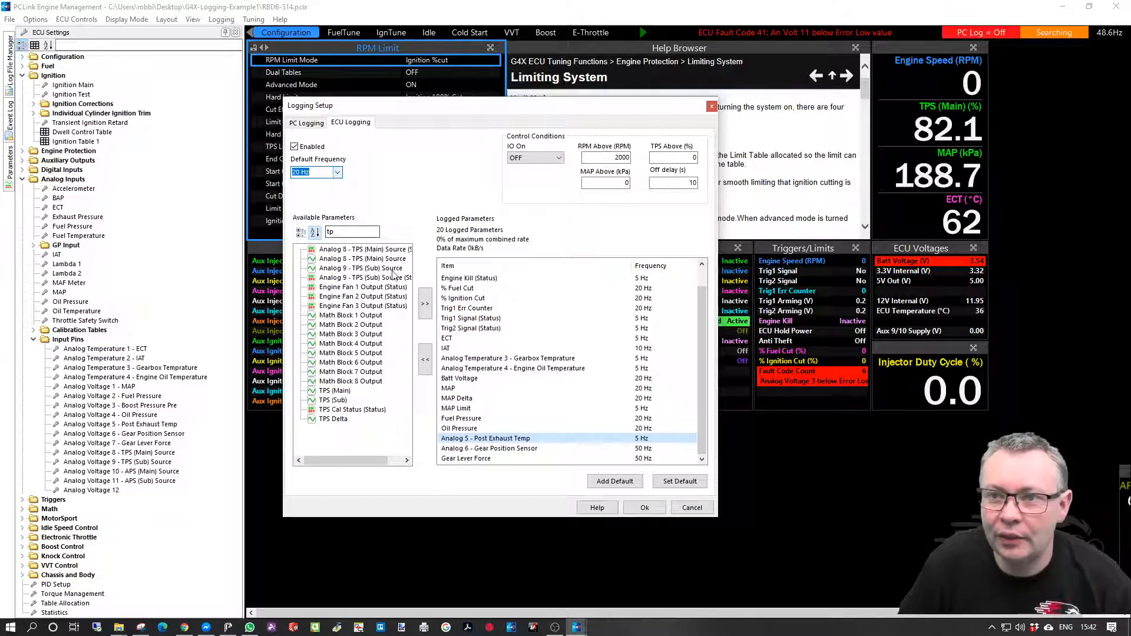
pyautogui.click(426, 304)
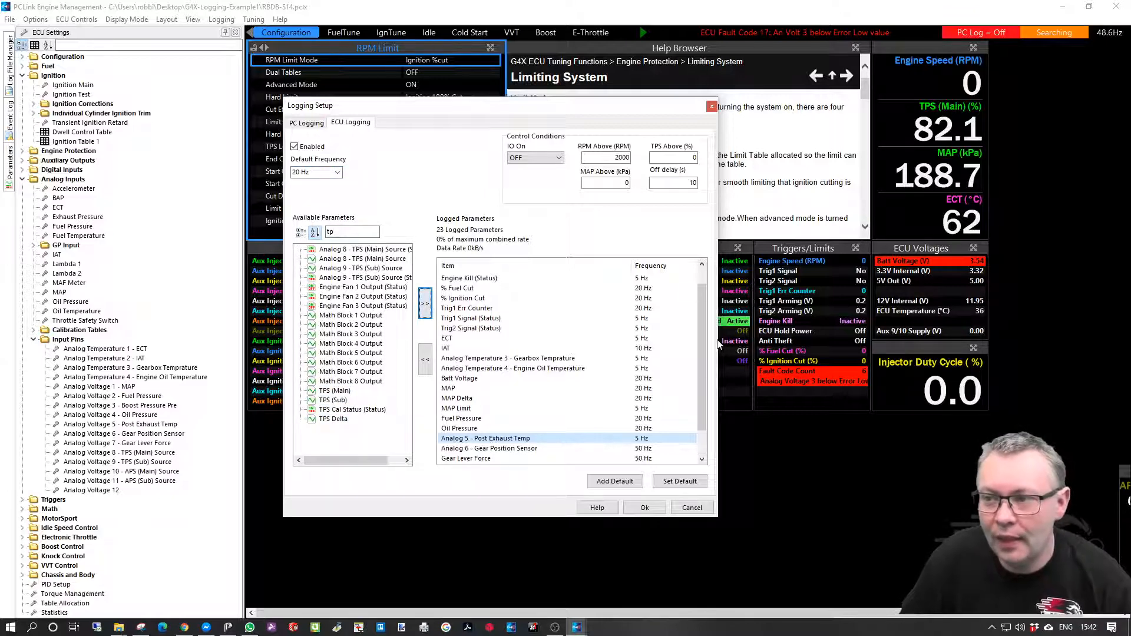
pyautogui.moveTo(702, 351); pyautogui.dragTo(696, 384)
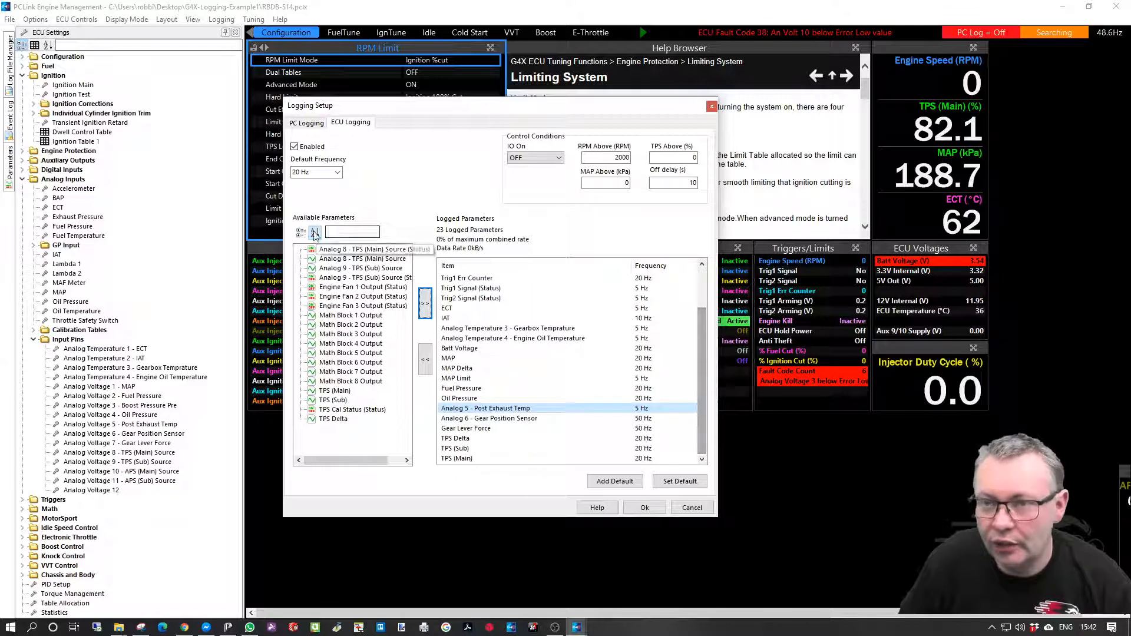
# - Filter the available parameters by "aps" and add APS (Main) and APS (Sub) to the log at 20 Hz
pyautogui.doubleClick(333, 232)
pyautogui.write('a')
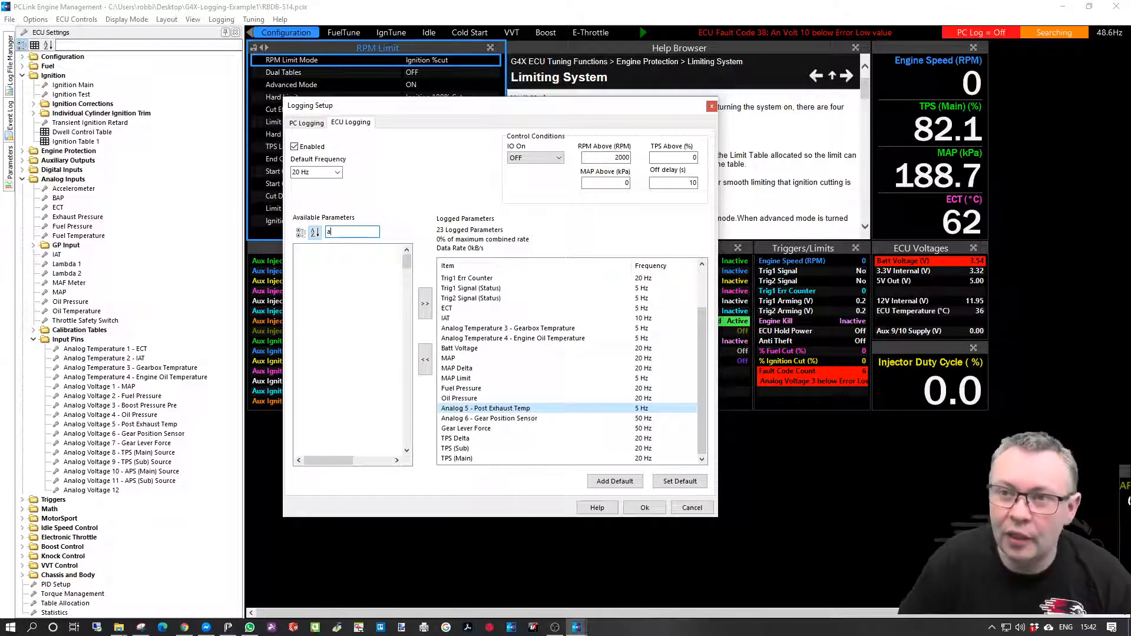
pyautogui.write('ps')
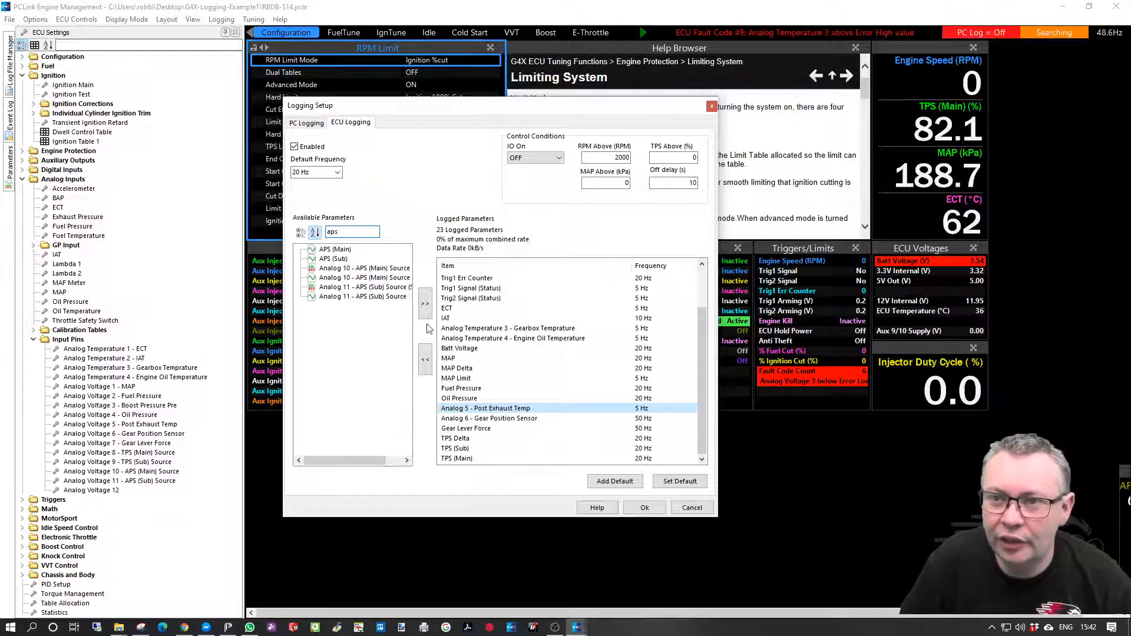
pyautogui.click(343, 249)
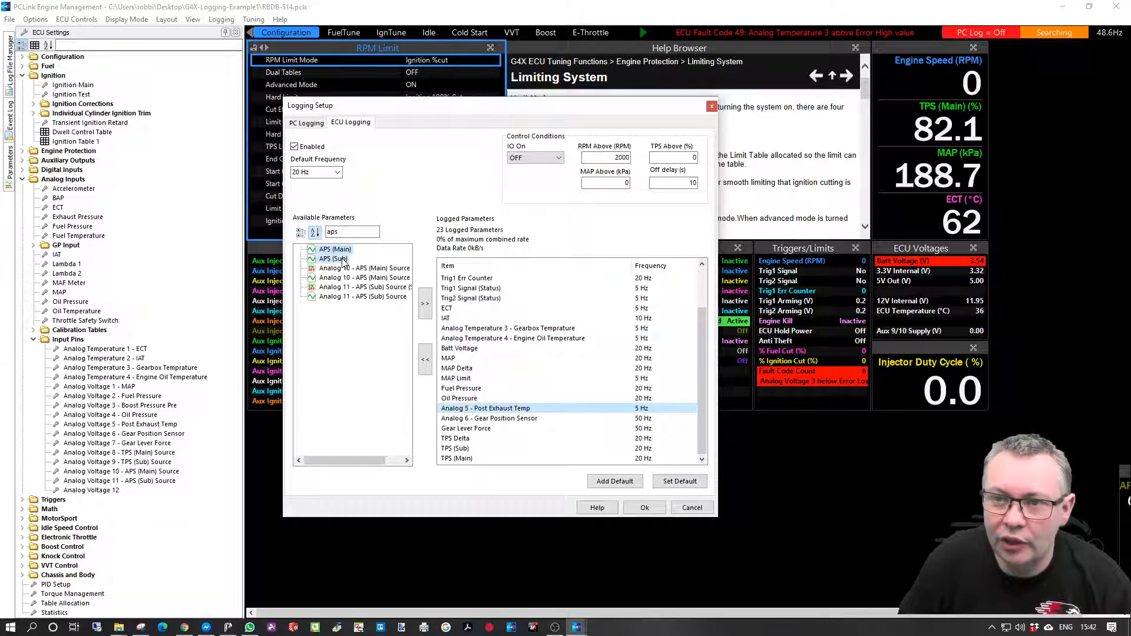
pyautogui.click(426, 301)
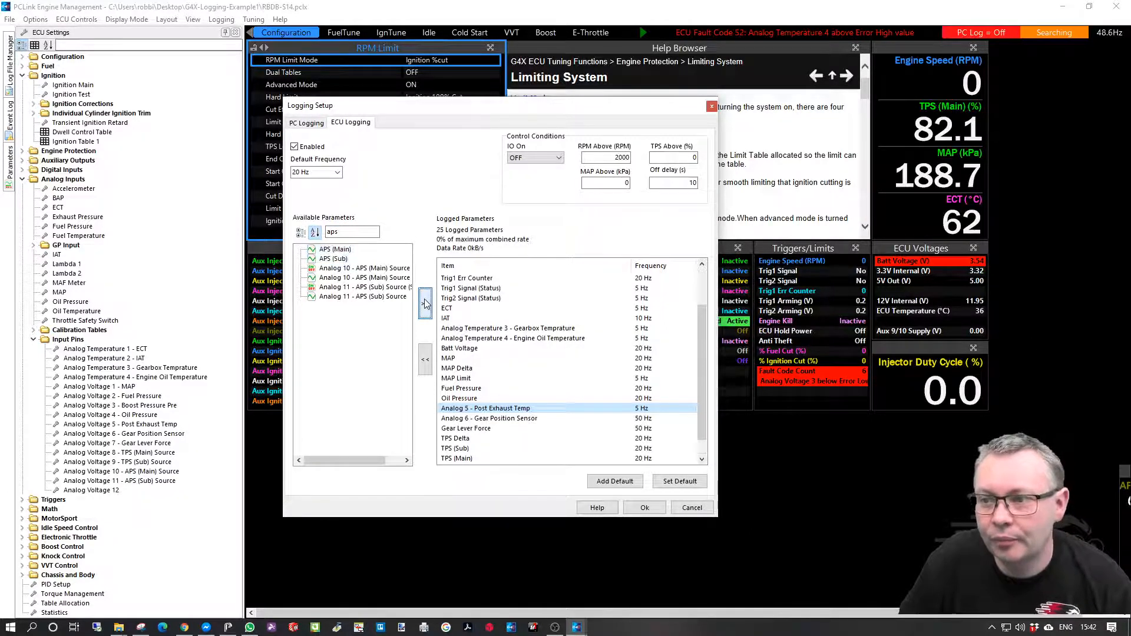
pyautogui.scroll(-1, 703, 377)
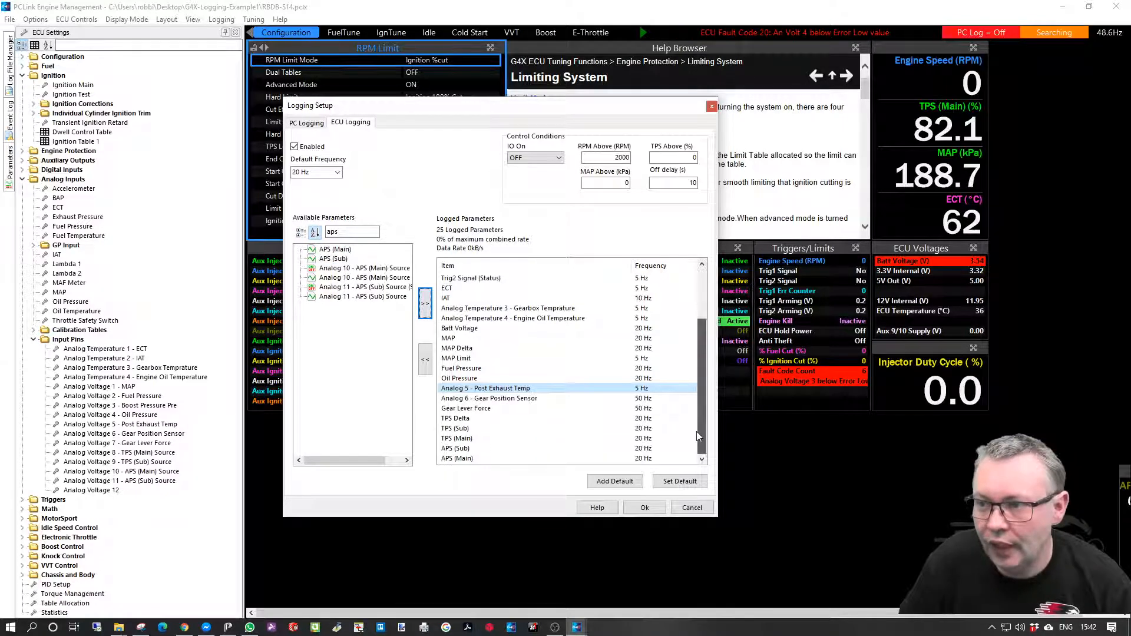
# - Replace the available parameters filter with "et" to find the e-throttle and target parameters
pyautogui.doubleClick(352, 232)
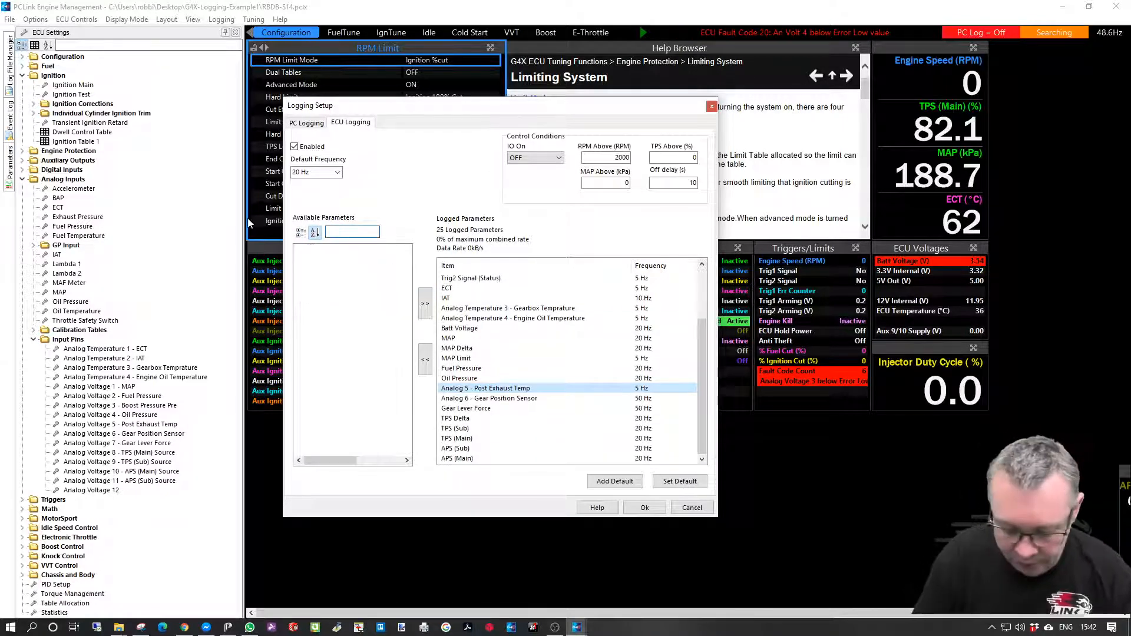
pyautogui.write('e')
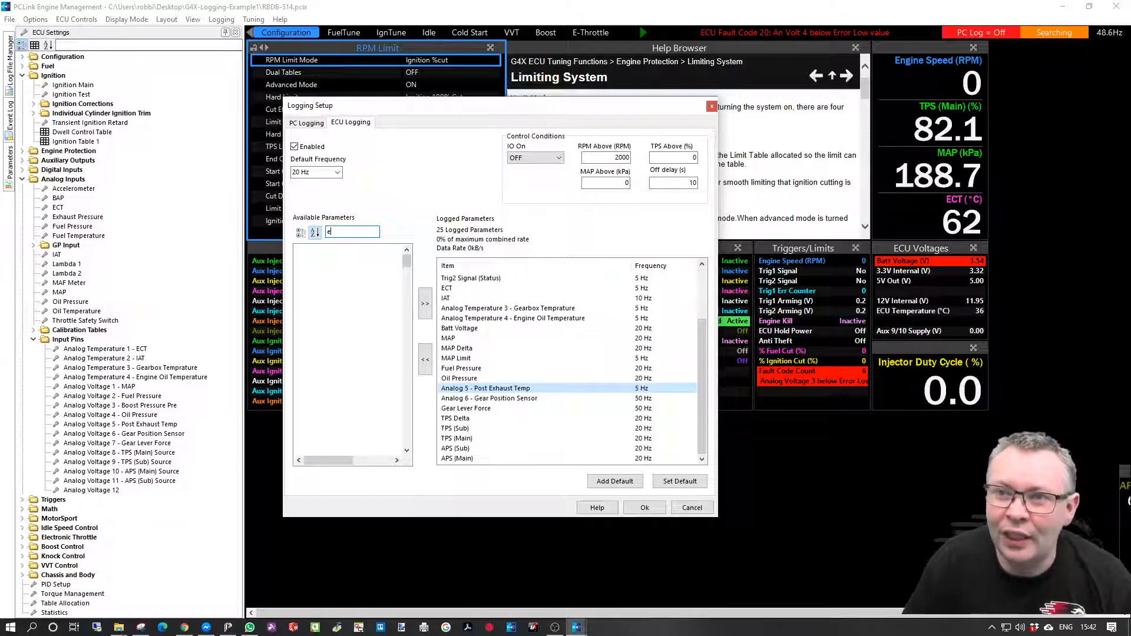
pyautogui.write('t')
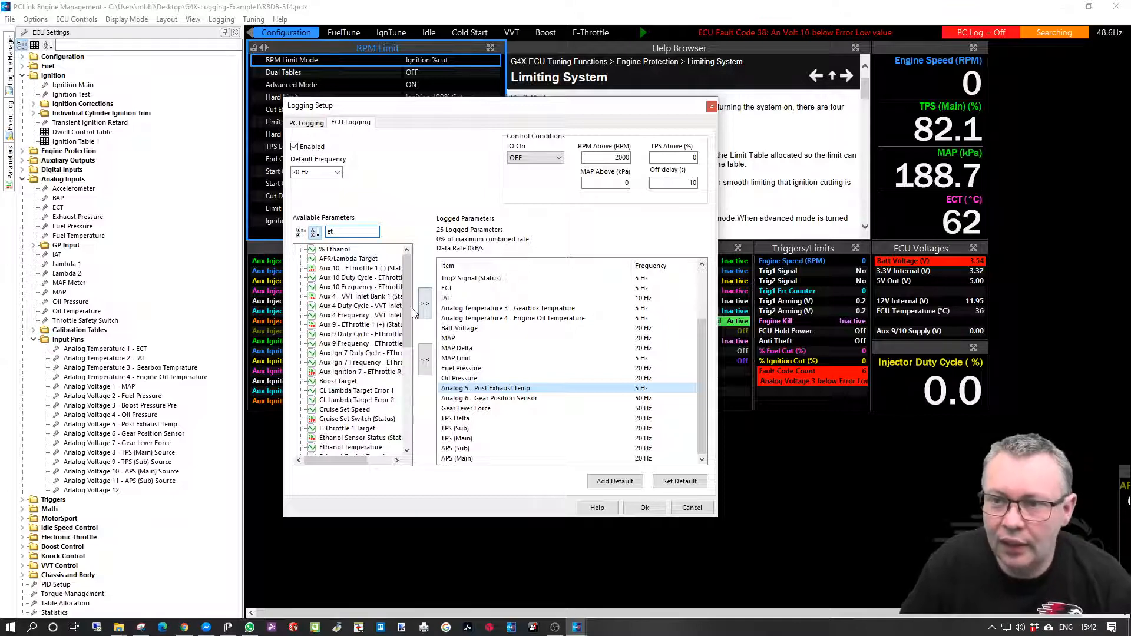
# - Add E-Throttle 1 Target, Idle Target, Idle Target Error, Inlet Bank 1 Target, AFR/Lambda Target and Boost Target to the log at 20 Hz
pyautogui.scroll(-2, 393, 352)
pyautogui.click(354, 391)
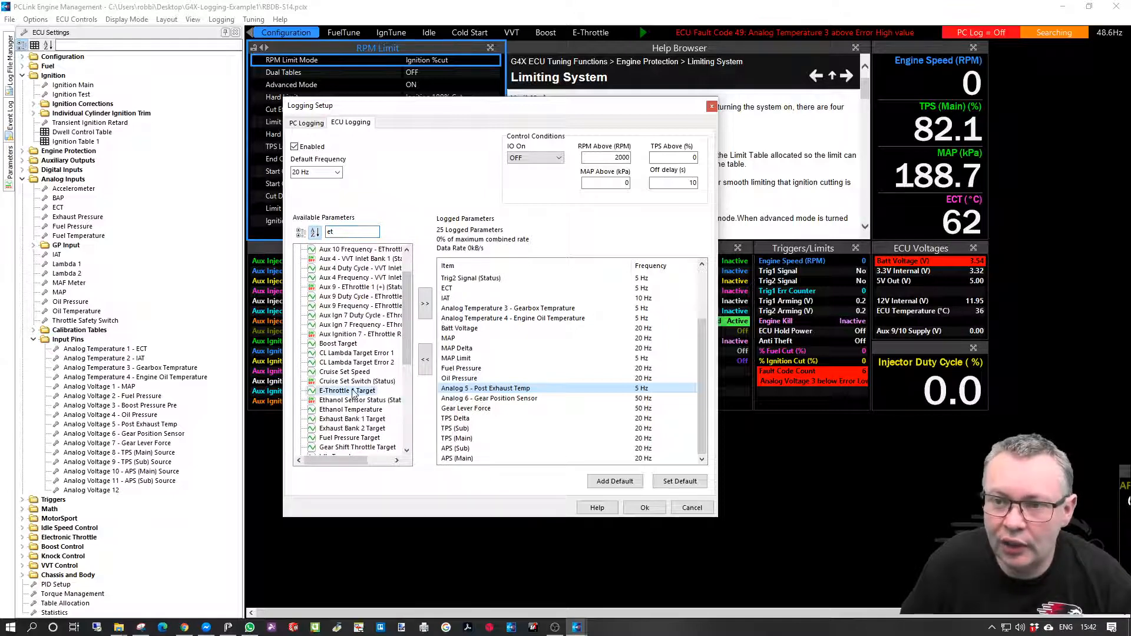
pyautogui.moveTo(406, 324); pyautogui.dragTo(401, 358)
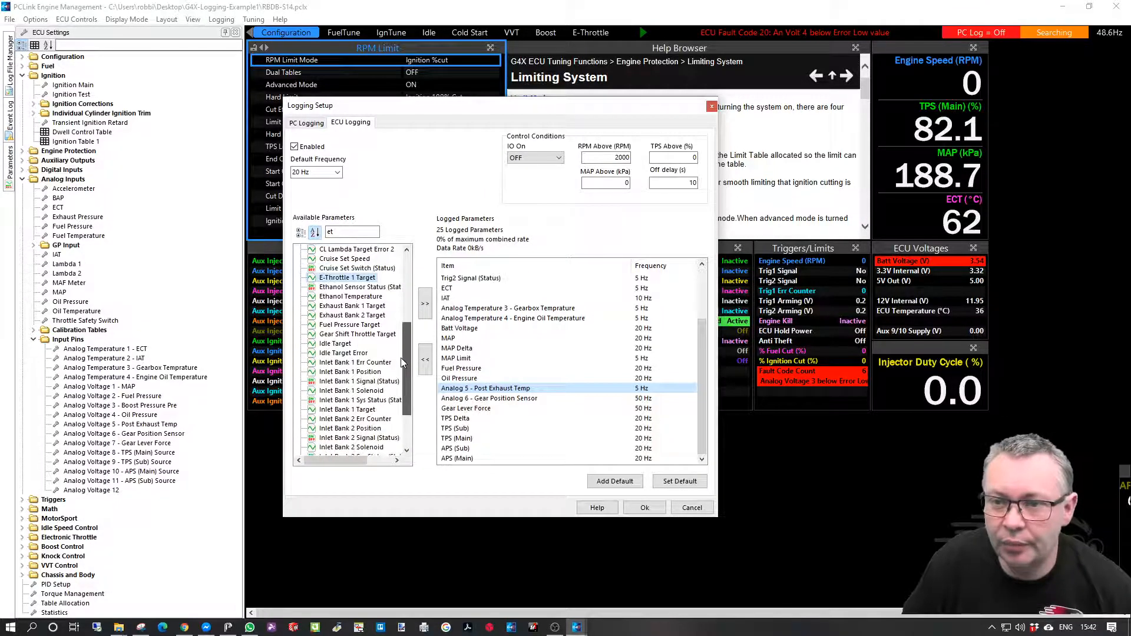
pyautogui.click(342, 344)
pyautogui.keyDown('ctrl'); pyautogui.click(360, 353); pyautogui.keyUp('ctrl')
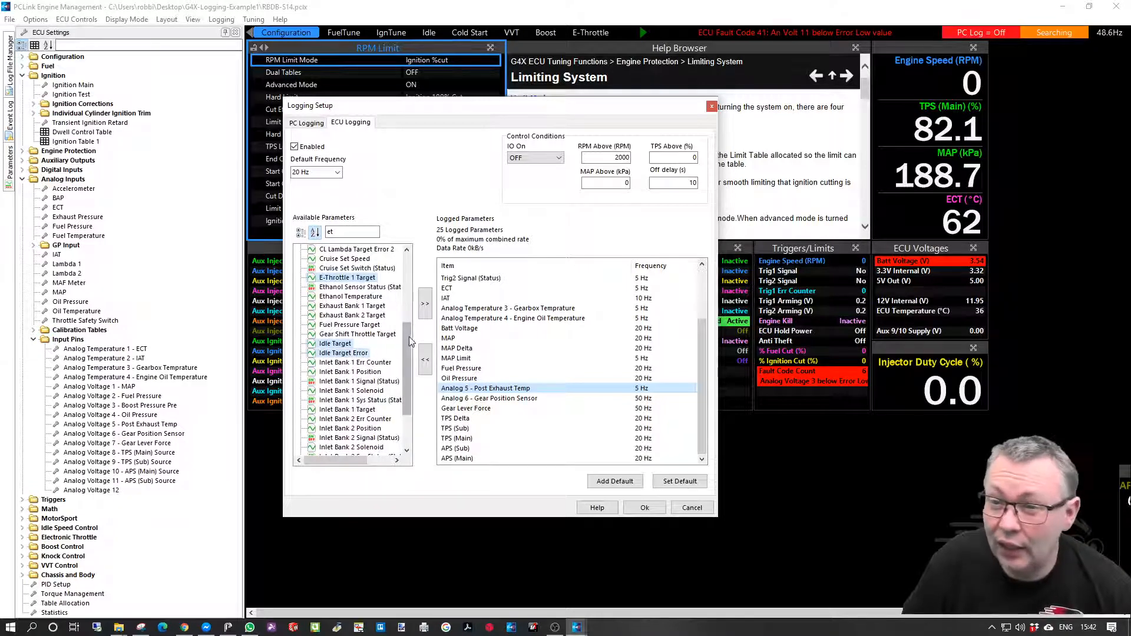
pyautogui.moveTo(408, 345); pyautogui.dragTo(404, 379)
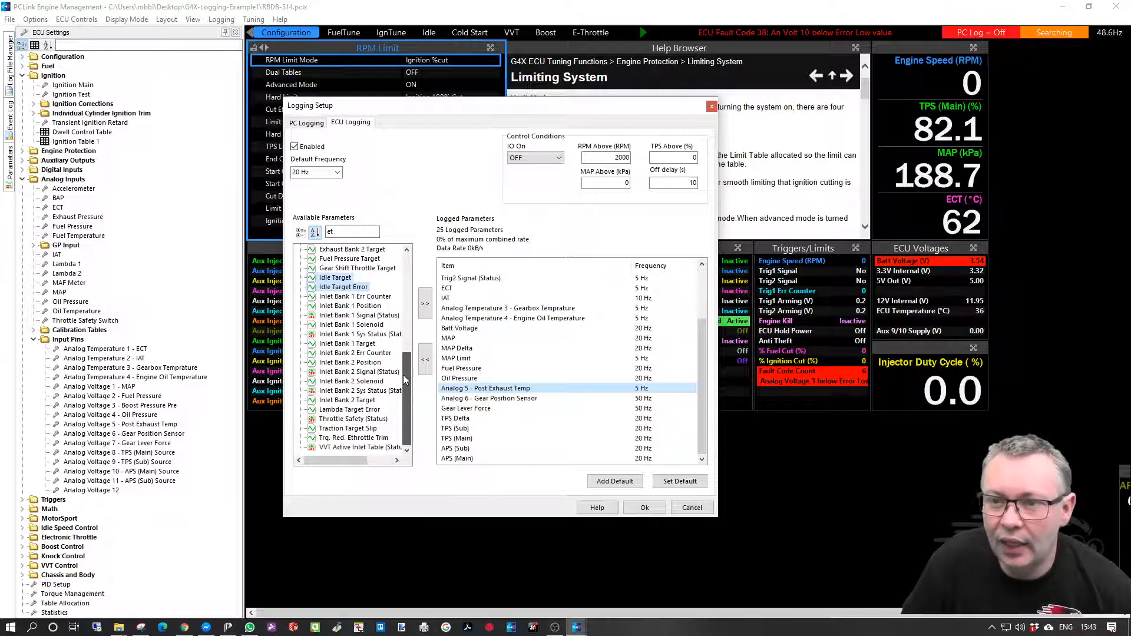
pyautogui.moveTo(403, 375)
pyautogui.mouseDown()
pyautogui.moveTo(405, 273)
pyautogui.moveTo(404, 382)
pyautogui.mouseUp()
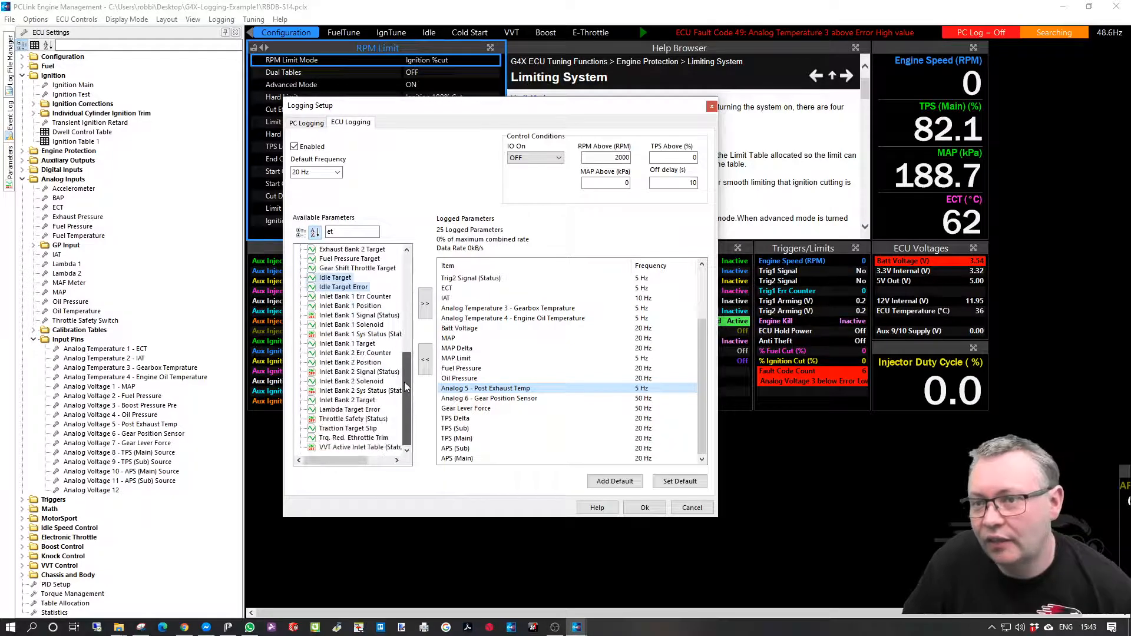
pyautogui.keyDown('ctrl'); pyautogui.click(346, 345); pyautogui.keyUp('ctrl')
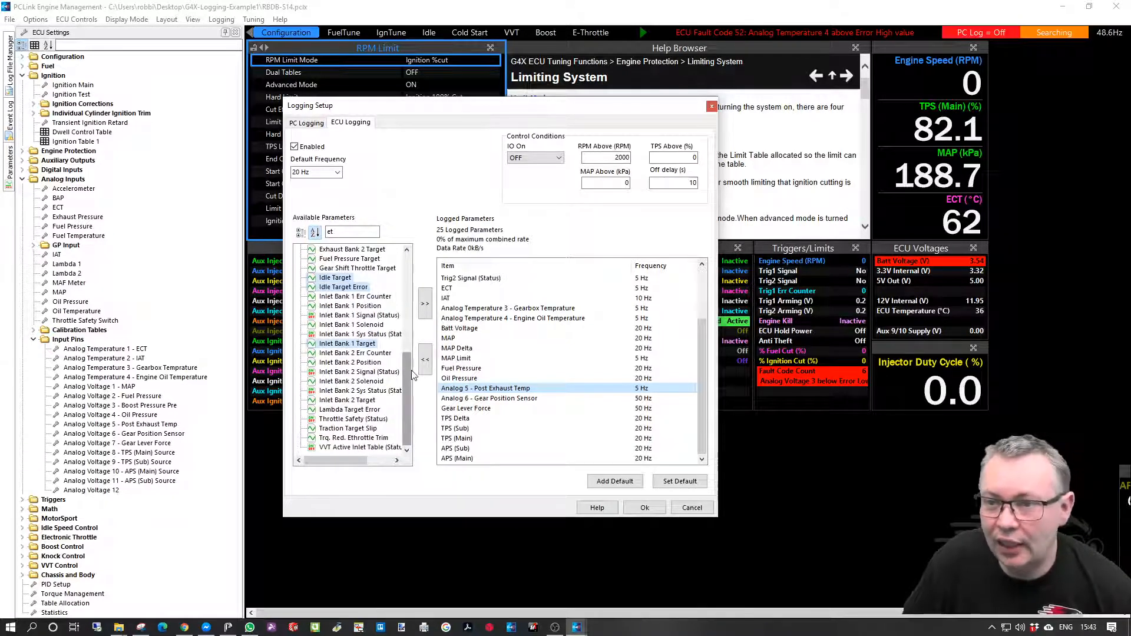
pyautogui.moveTo(405, 383); pyautogui.dragTo(410, 277)
pyautogui.keyDown('ctrl'); pyautogui.click(361, 260); pyautogui.keyUp('ctrl')
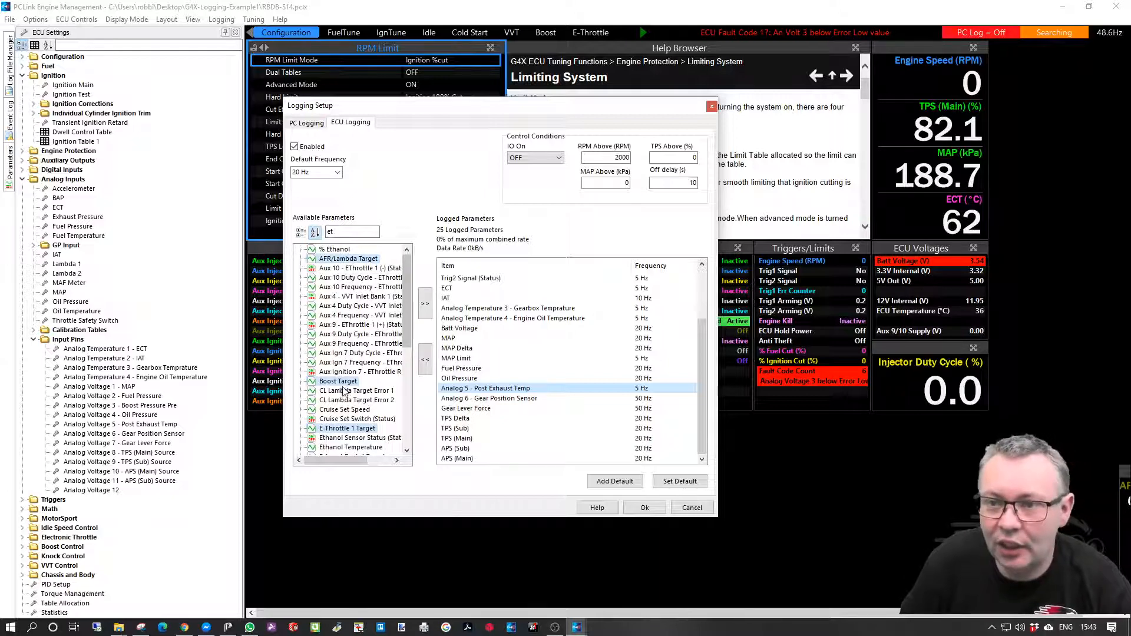
pyautogui.moveTo(410, 300); pyautogui.dragTo(406, 362)
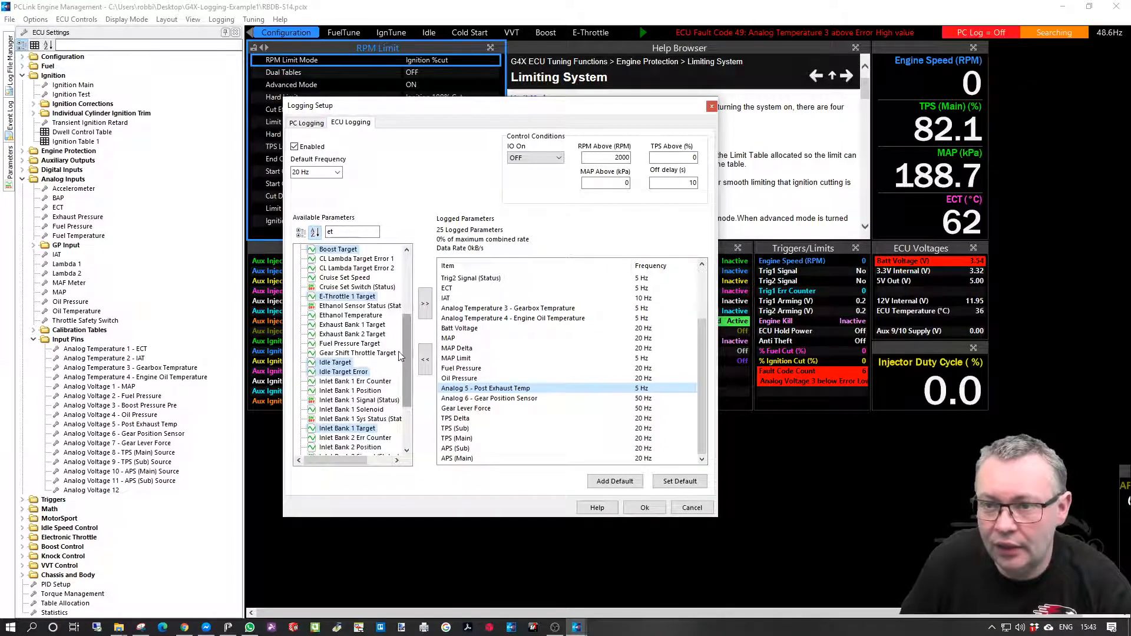
pyautogui.moveTo(408, 345); pyautogui.dragTo(406, 375)
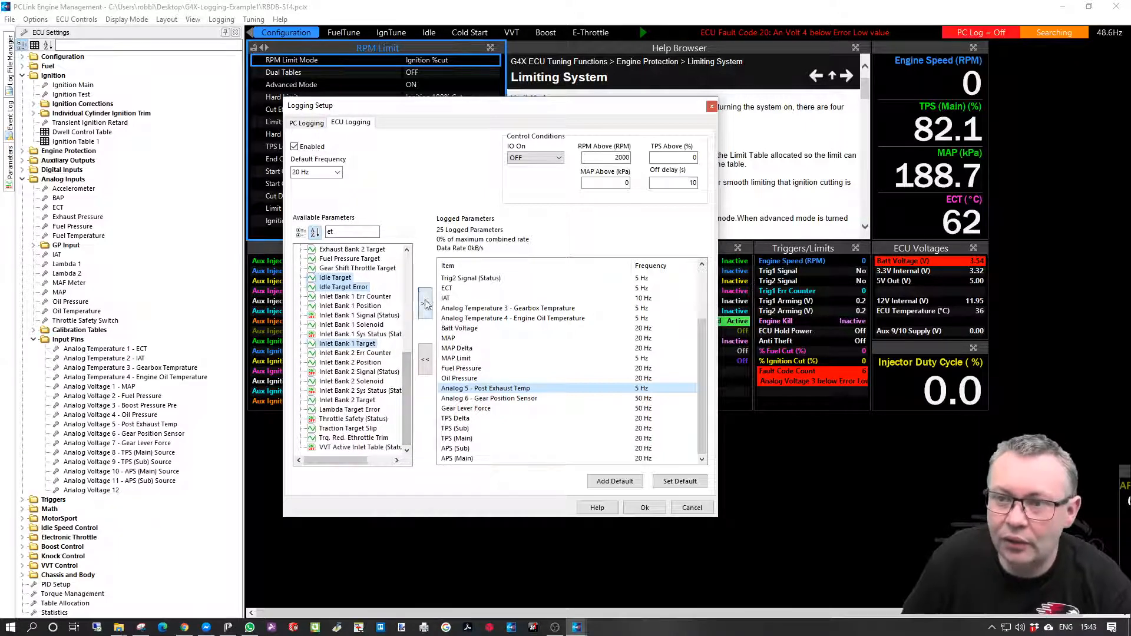
pyautogui.click(425, 304)
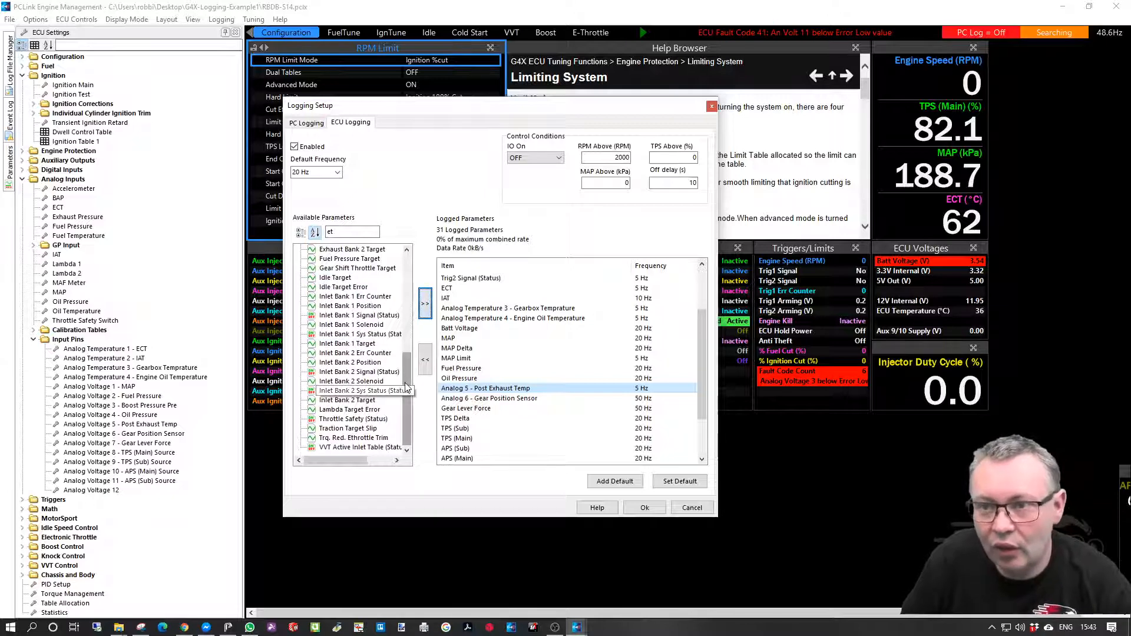
# - Add Aux 9 Duty Cycle - EThrottle 1 (+) and Aux 10 Duty Cycle - EThrottle 1 (-) to the log at 20 Hz
pyautogui.moveTo(407, 387); pyautogui.dragTo(403, 277)
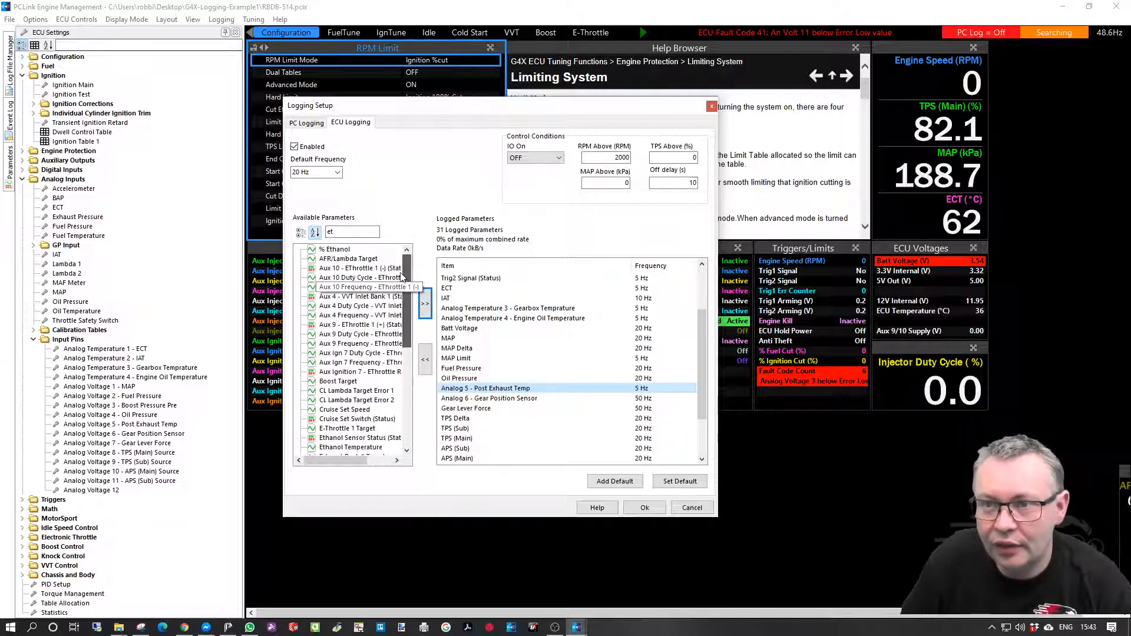
pyautogui.click(347, 233)
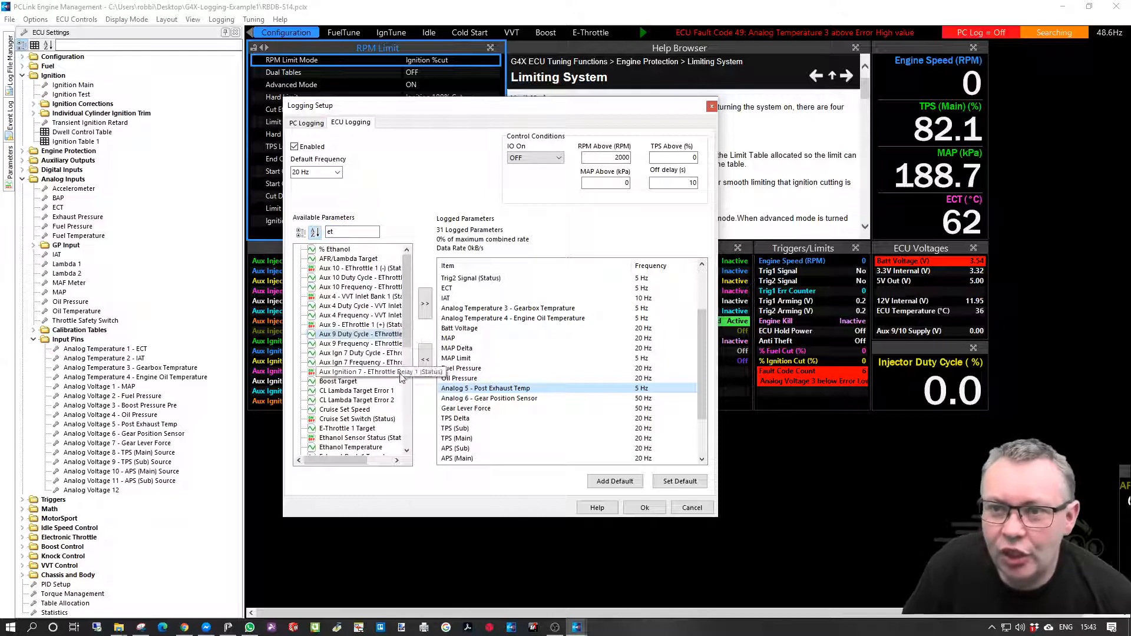
pyautogui.click(381, 337)
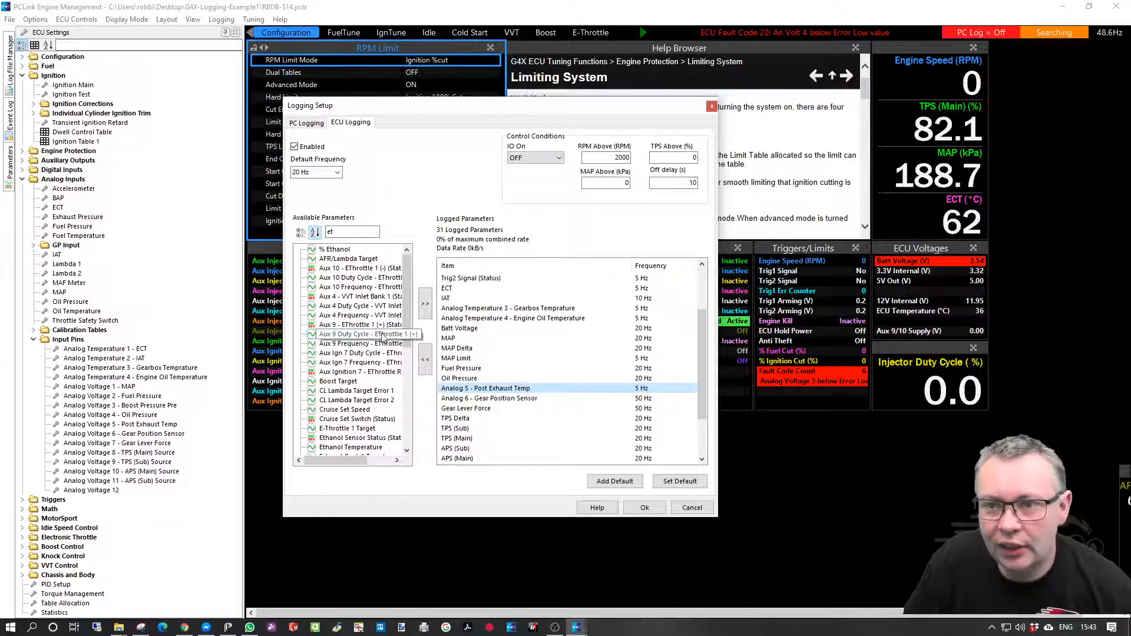
pyautogui.keyDown('shift'); pyautogui.click(372, 278); pyautogui.keyUp('shift')
pyautogui.click(375, 336)
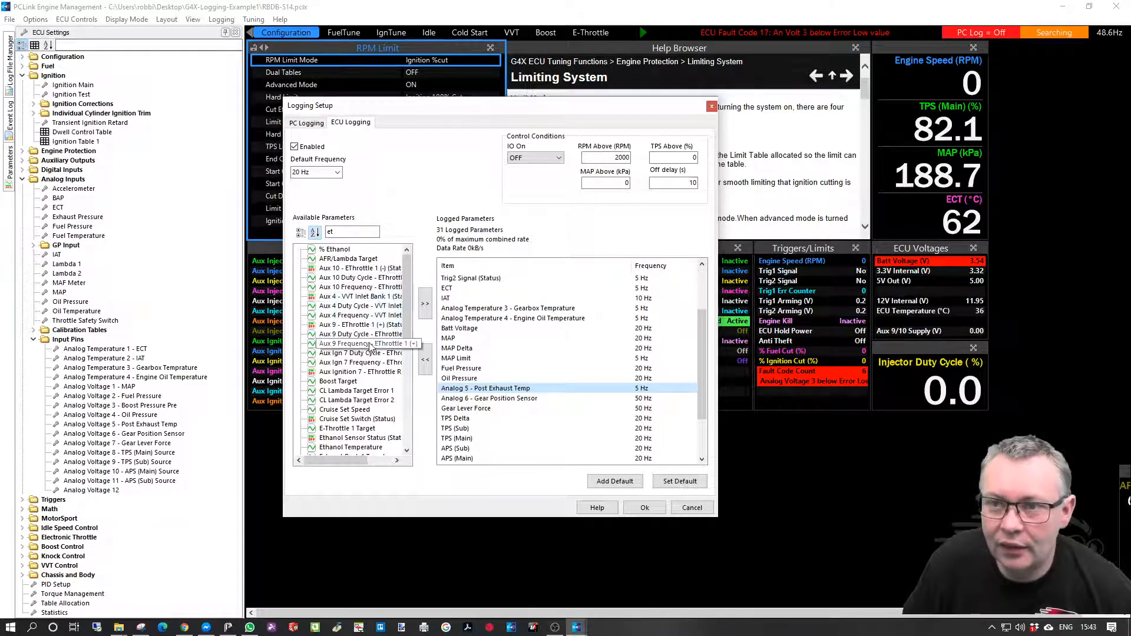
pyautogui.keyDown('ctrl'); pyautogui.click(377, 278); pyautogui.keyUp('ctrl')
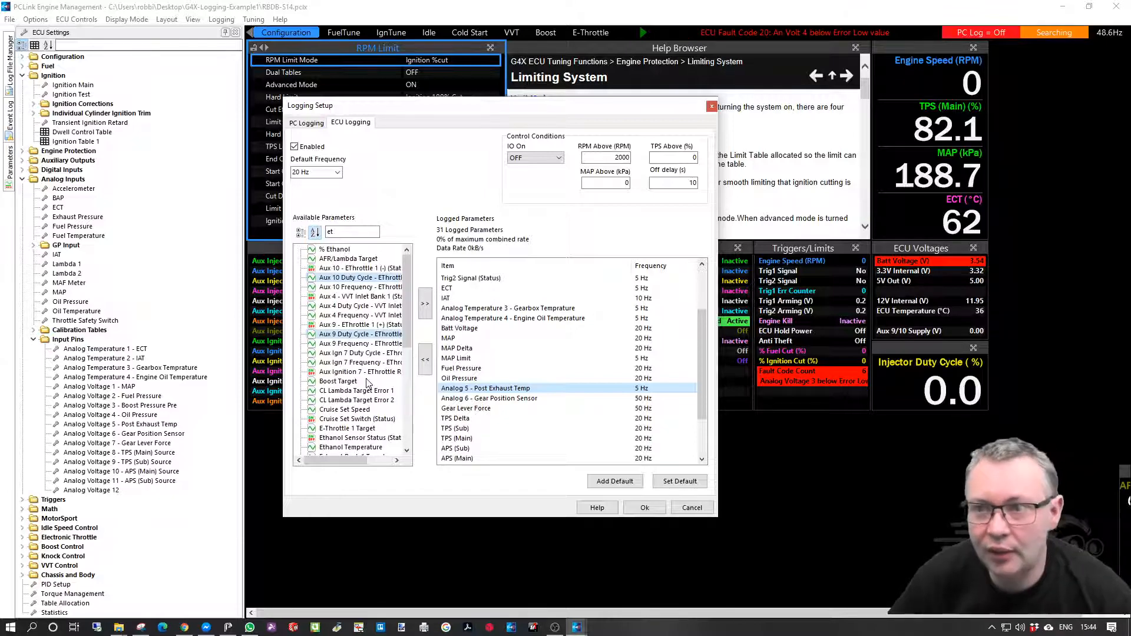
pyautogui.click(429, 304)
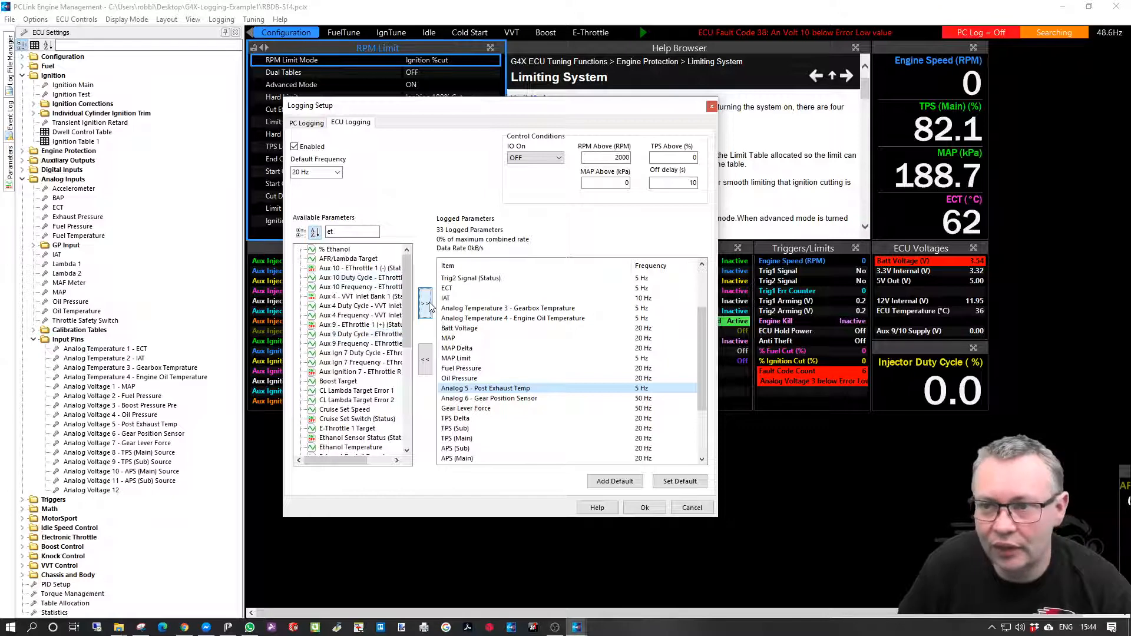
# - Review the whole list of logged parameters and their frequencies for anything still missing
pyautogui.moveTo(409, 280)
pyautogui.mouseDown()
pyautogui.moveTo(404, 401)
pyautogui.moveTo(409, 287)
pyautogui.mouseUp()
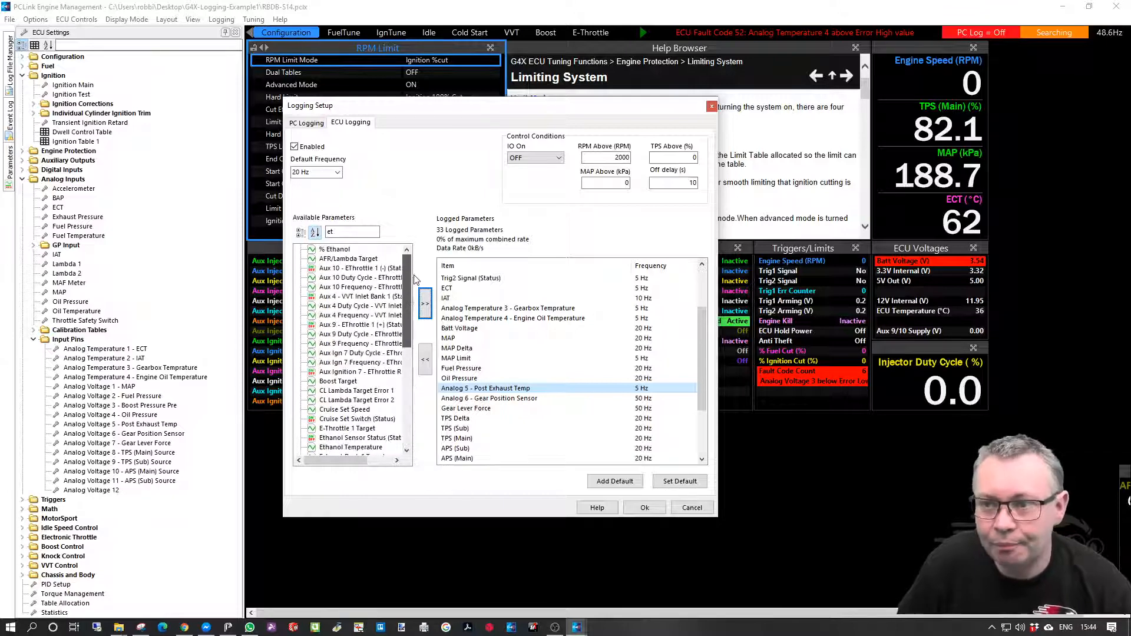
pyautogui.moveTo(703, 333); pyautogui.dragTo(701, 383)
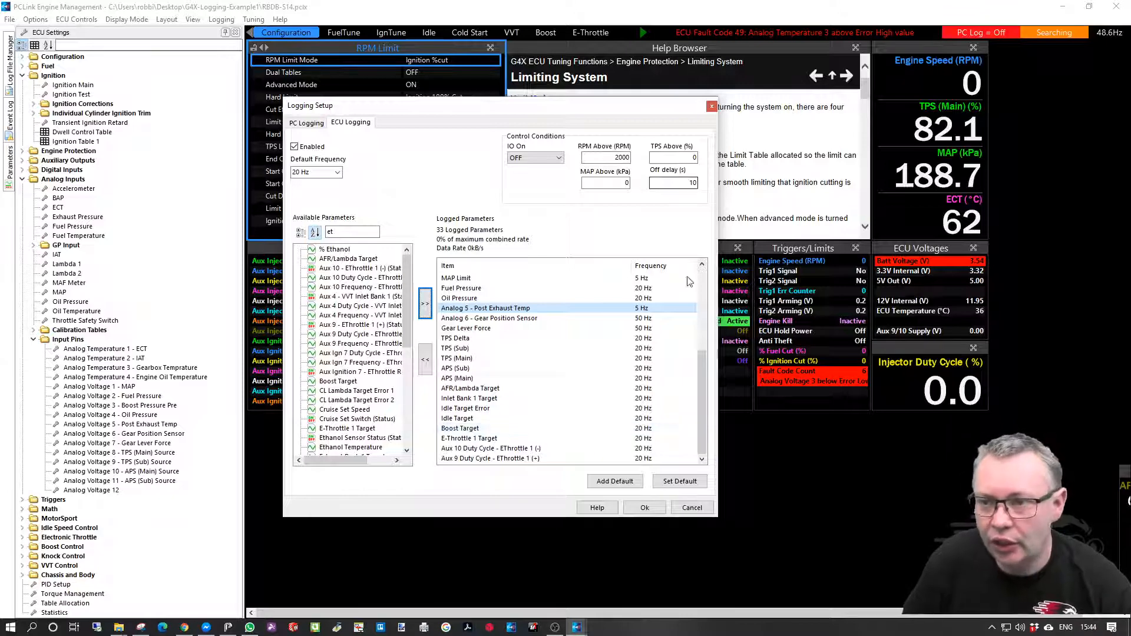
pyautogui.moveTo(701, 362); pyautogui.dragTo(713, 323)
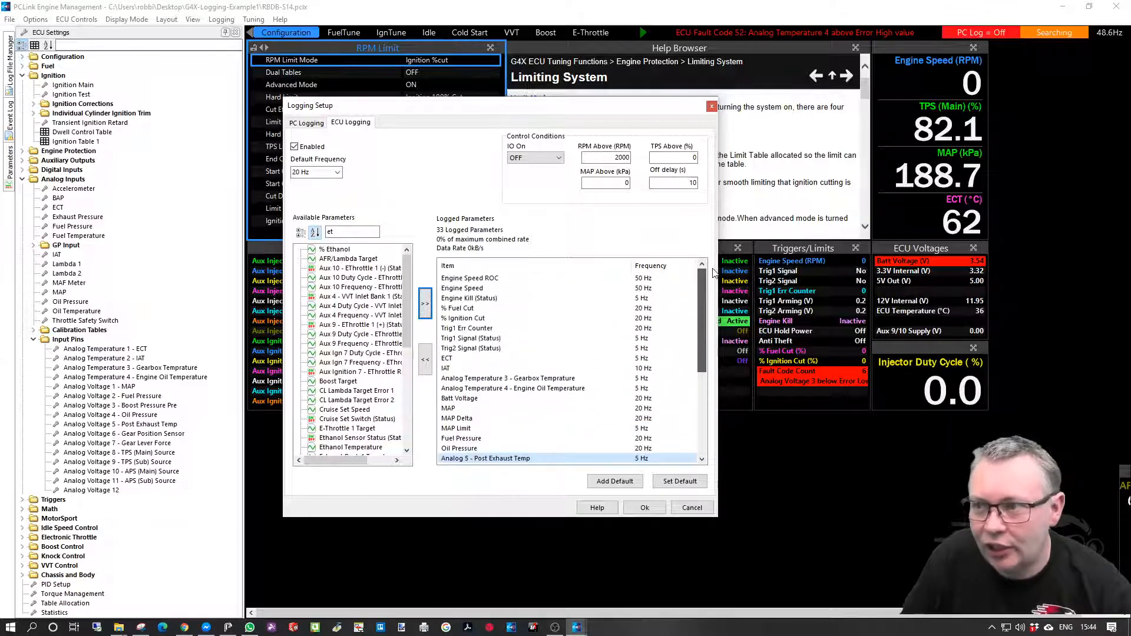
pyautogui.scroll(-3, 579, 384)
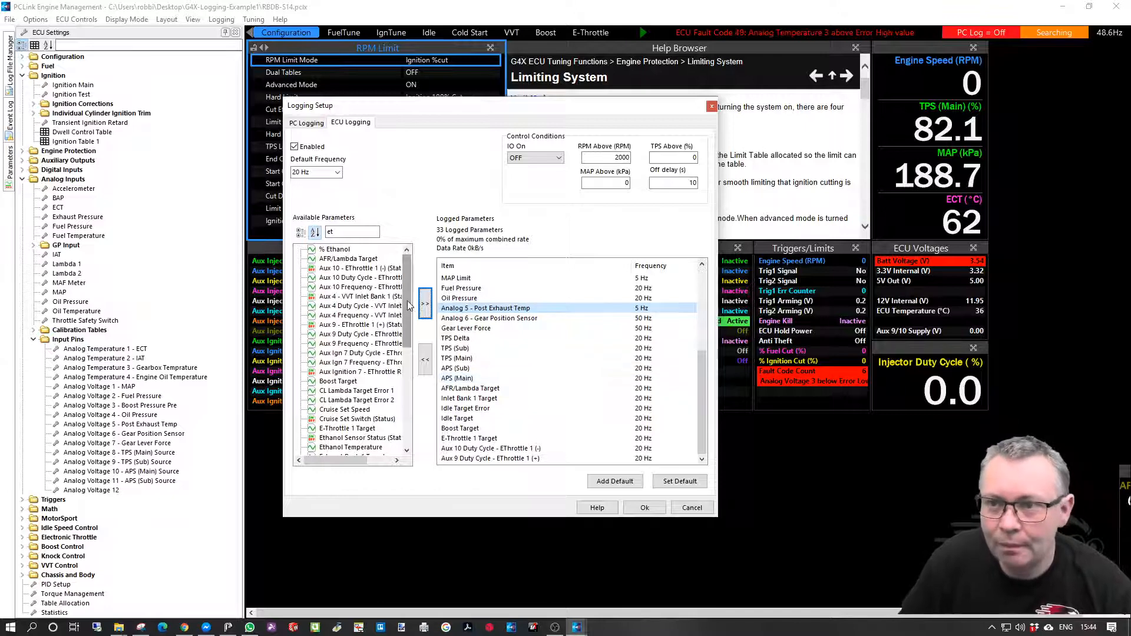
pyautogui.moveTo(408, 300)
pyautogui.mouseDown()
pyautogui.moveTo(416, 334)
pyautogui.moveTo(418, 295)
pyautogui.mouseUp()
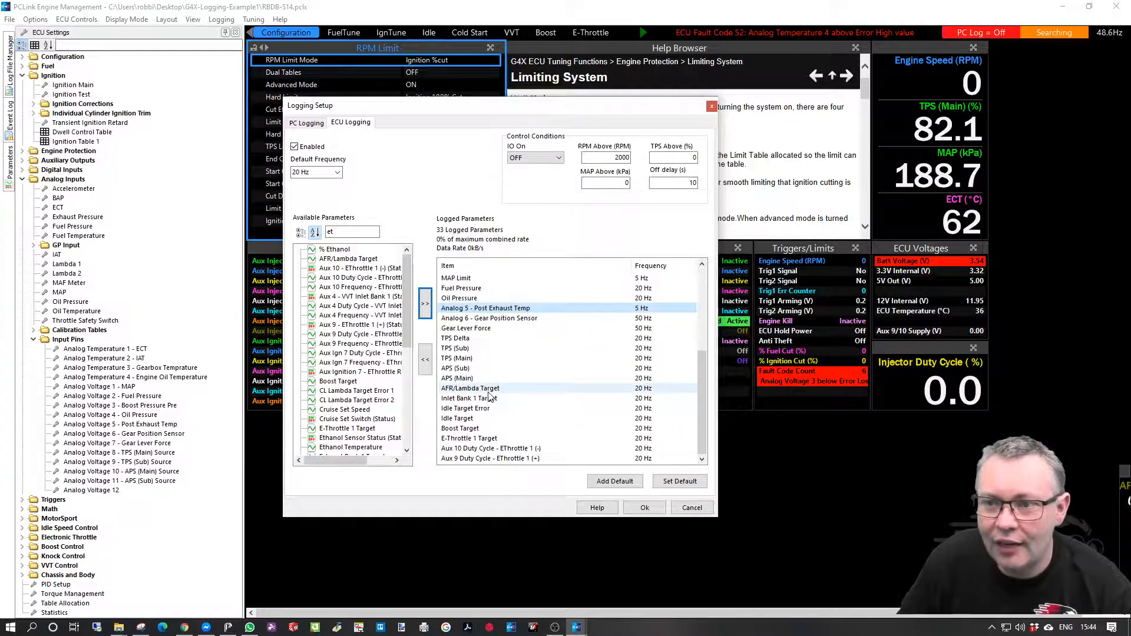
# - Filter the available parameters by "lam" and add Lambda 1 to the log at 20 Hz
pyautogui.click(348, 233)
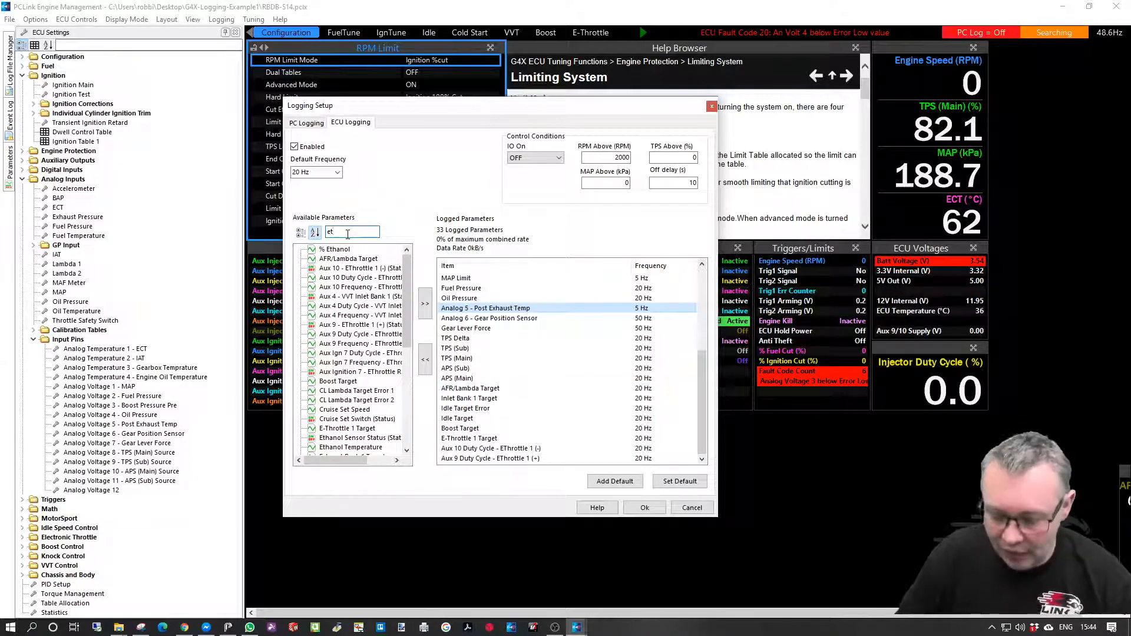
pyautogui.press('BackSpace')
pyautogui.press('BackSpace')
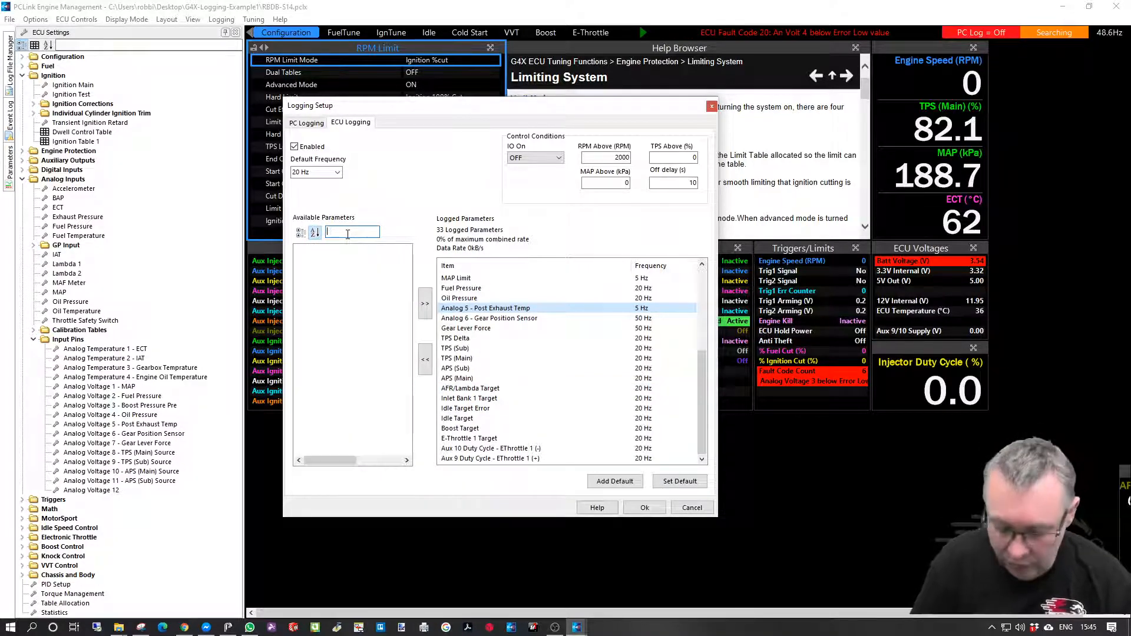
pyautogui.write('l')
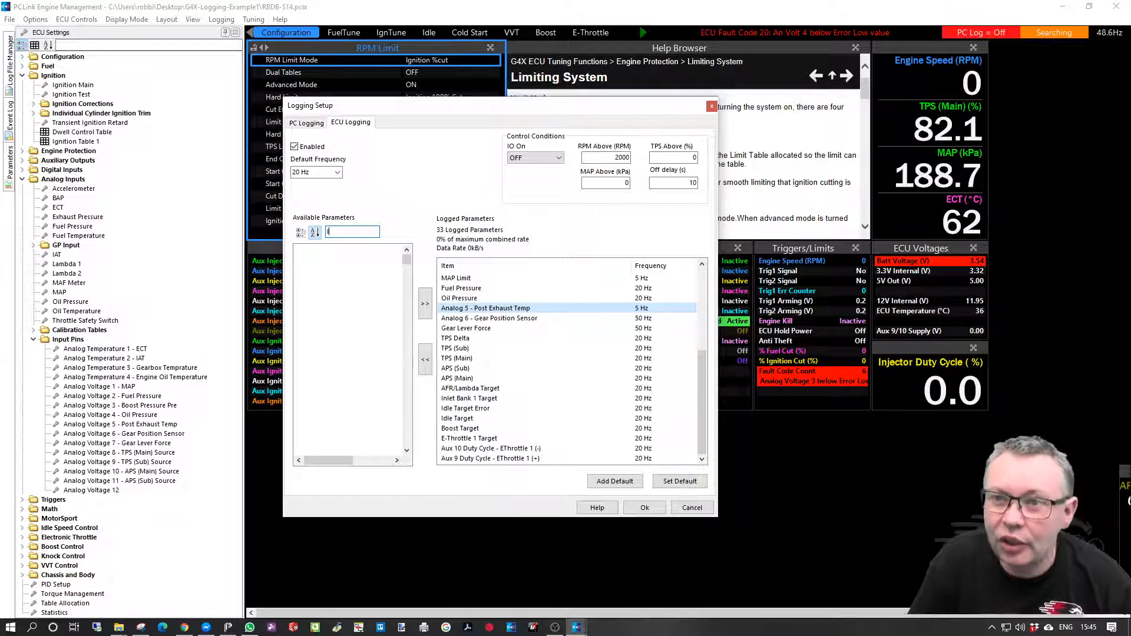
pyautogui.write('a')
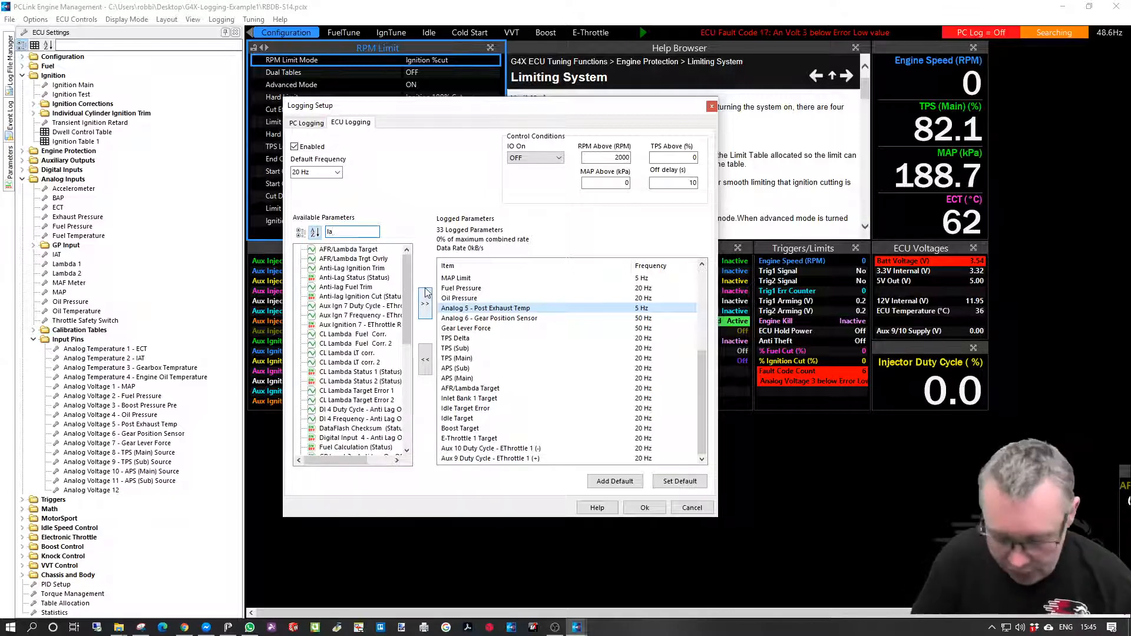
pyautogui.write('m')
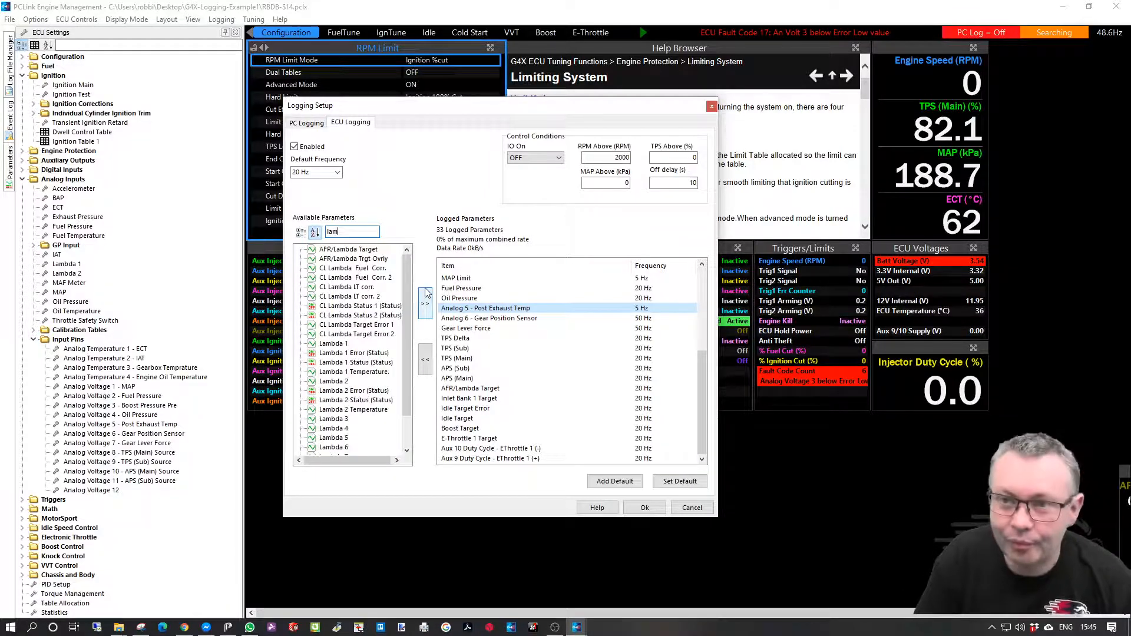
pyautogui.click(339, 345)
pyautogui.click(427, 304)
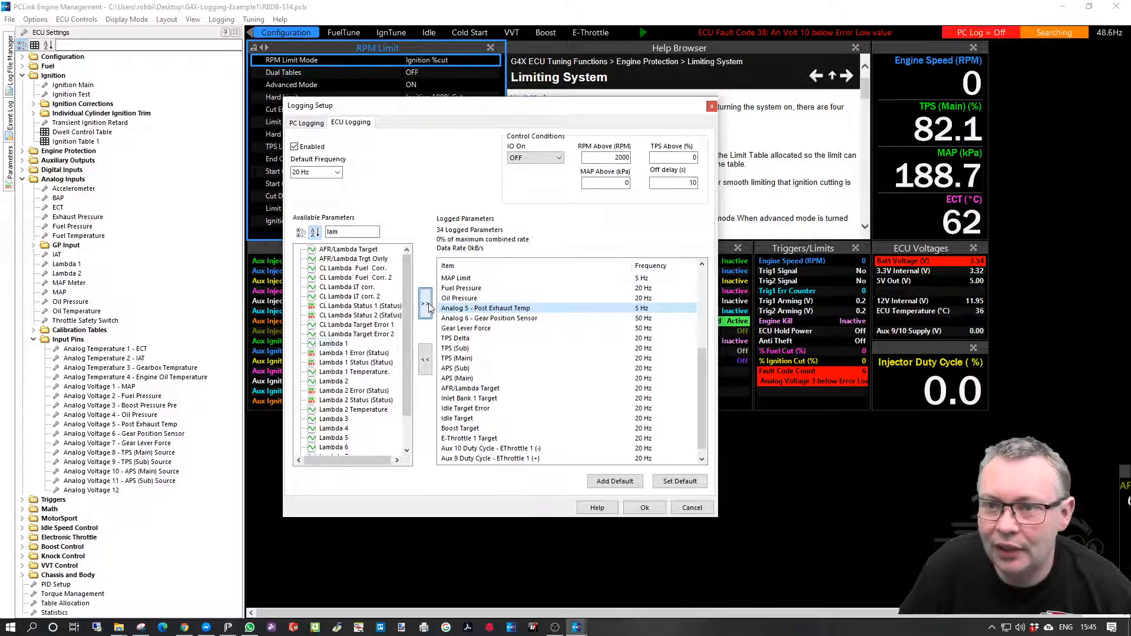
# - Add Lambda 1 Error, Status and Temperature plus CL Lambda Target Error 1, Status 1, Fuel Corr. and LT corr. to the log at 10 Hz
pyautogui.click(358, 354)
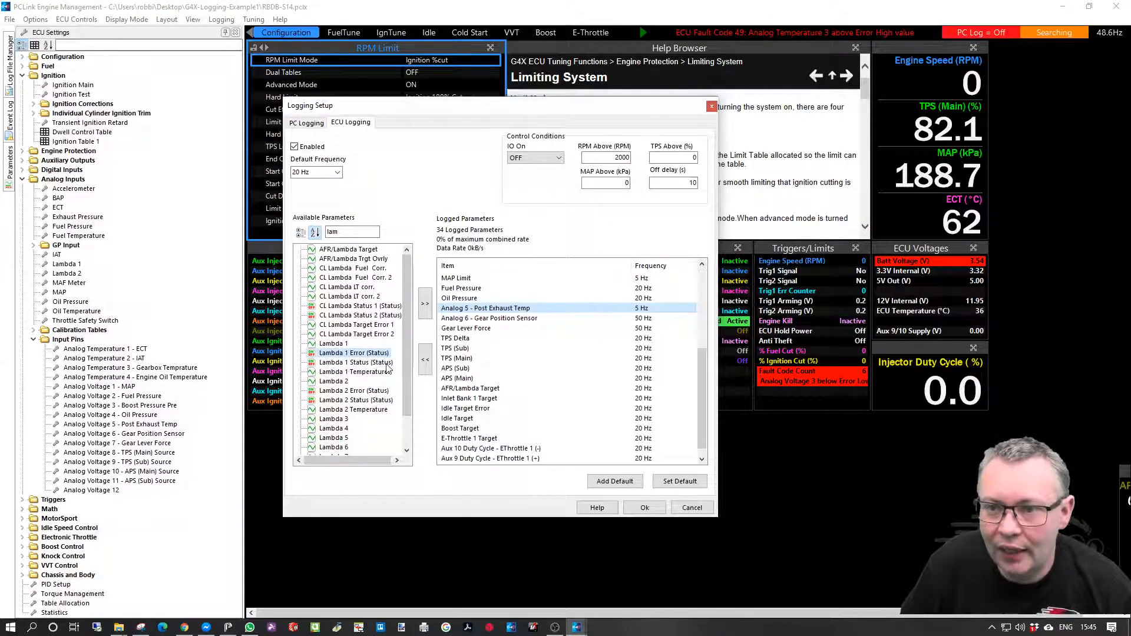
pyautogui.keyDown('ctrl'); pyautogui.click(386, 364); pyautogui.keyUp('ctrl')
pyautogui.keyDown('ctrl'); pyautogui.click(381, 374); pyautogui.keyUp('ctrl')
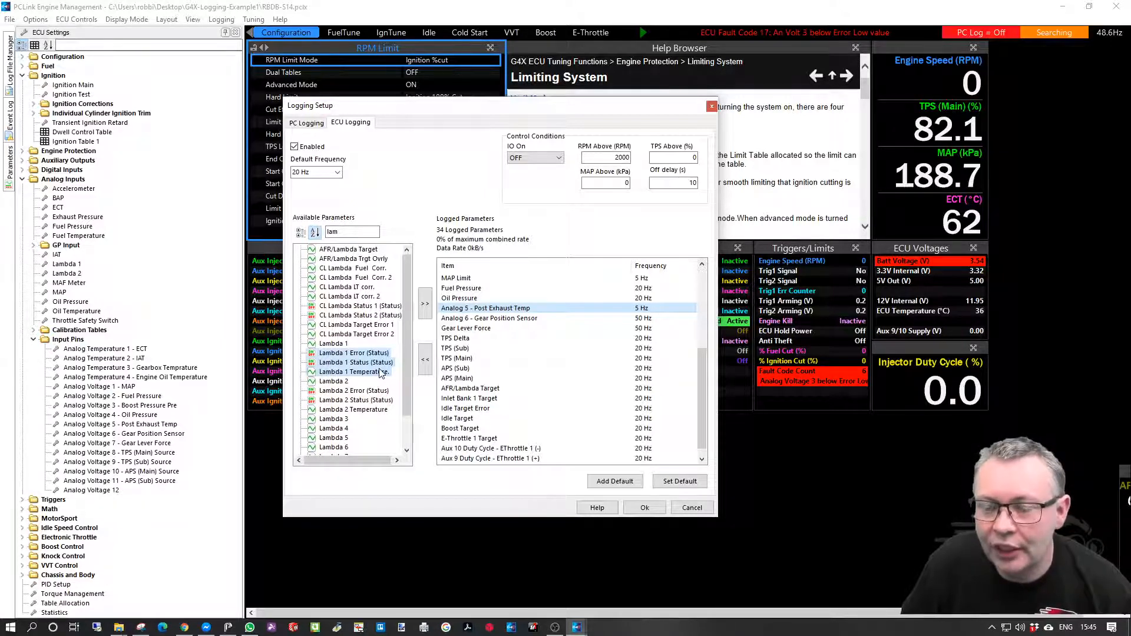
pyautogui.click(337, 172)
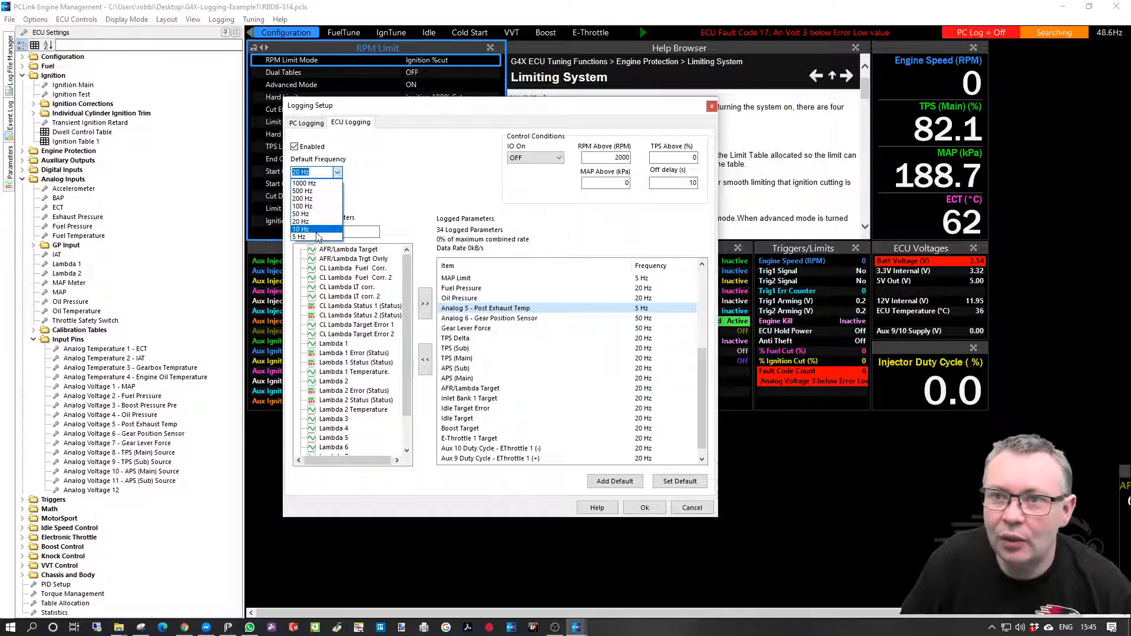
pyautogui.click(316, 230)
pyautogui.moveTo(381, 355); pyautogui.dragTo(384, 371)
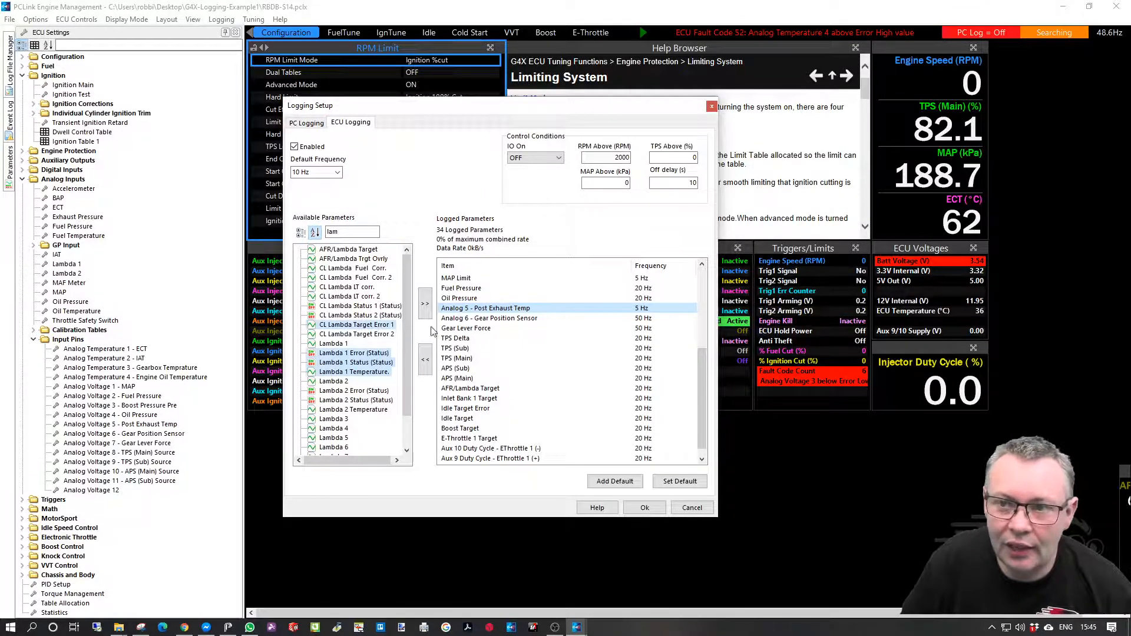
pyautogui.keyDown('ctrl'); pyautogui.click(345, 306); pyautogui.keyUp('ctrl')
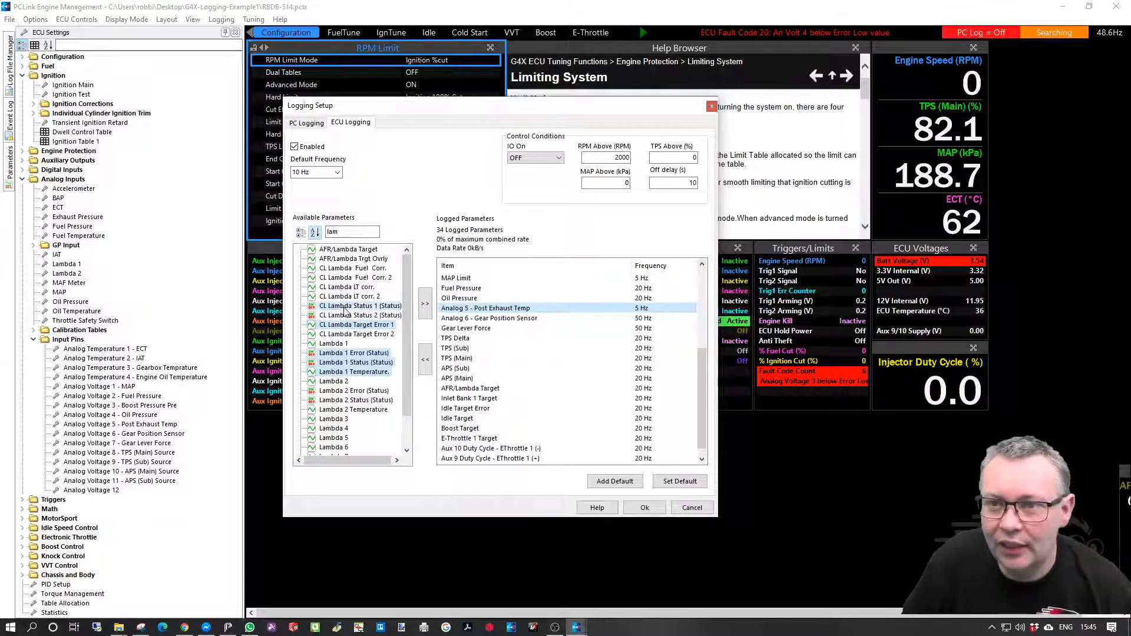
pyautogui.keyDown('ctrl'); pyautogui.click(356, 269); pyautogui.keyUp('ctrl')
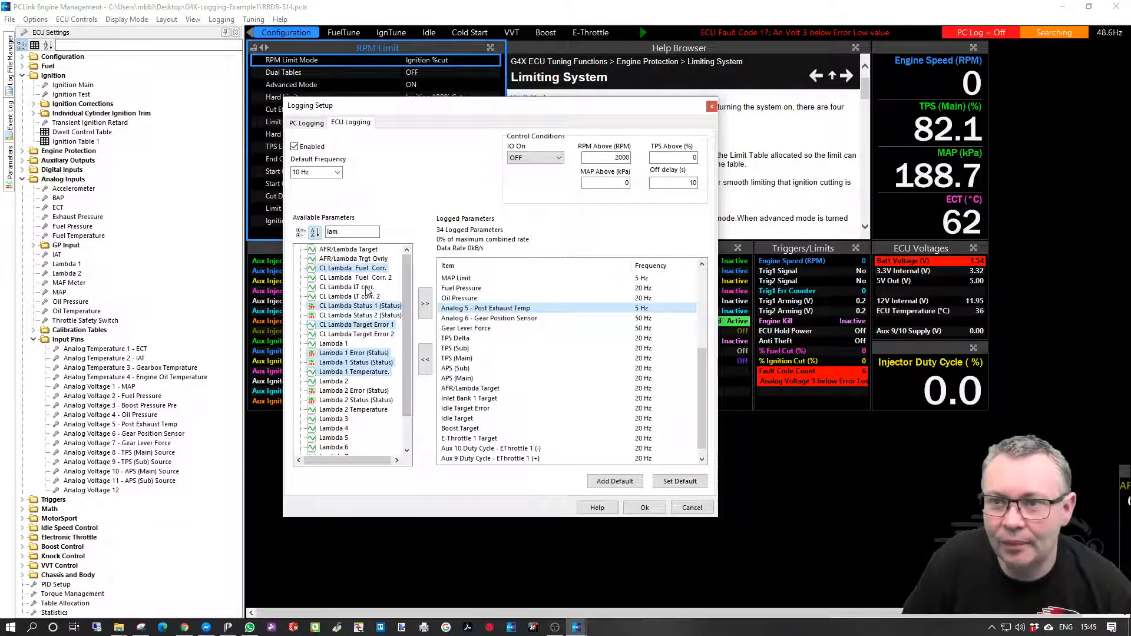
pyautogui.keyDown('ctrl'); pyautogui.click(366, 287); pyautogui.keyUp('ctrl')
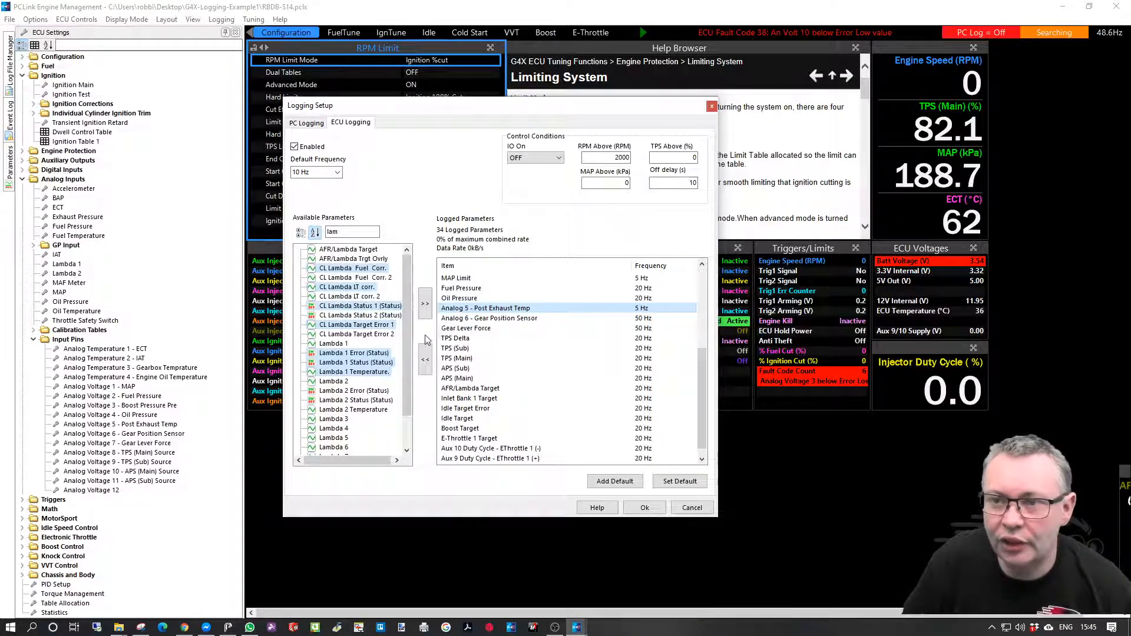
pyautogui.click(424, 304)
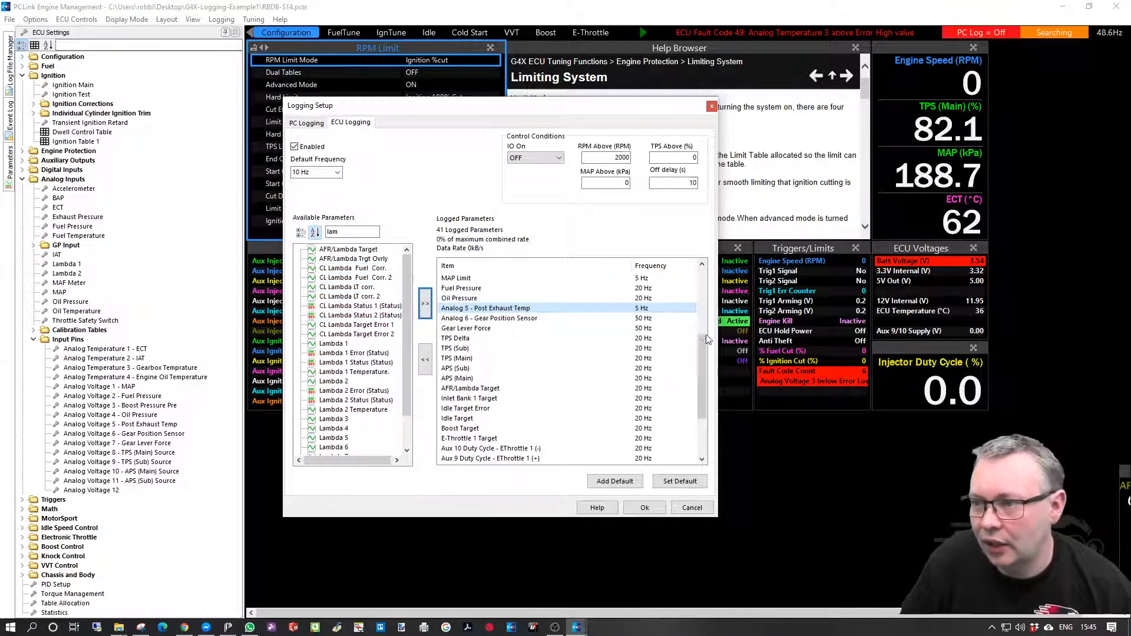
pyautogui.moveTo(701, 345); pyautogui.dragTo(699, 414)
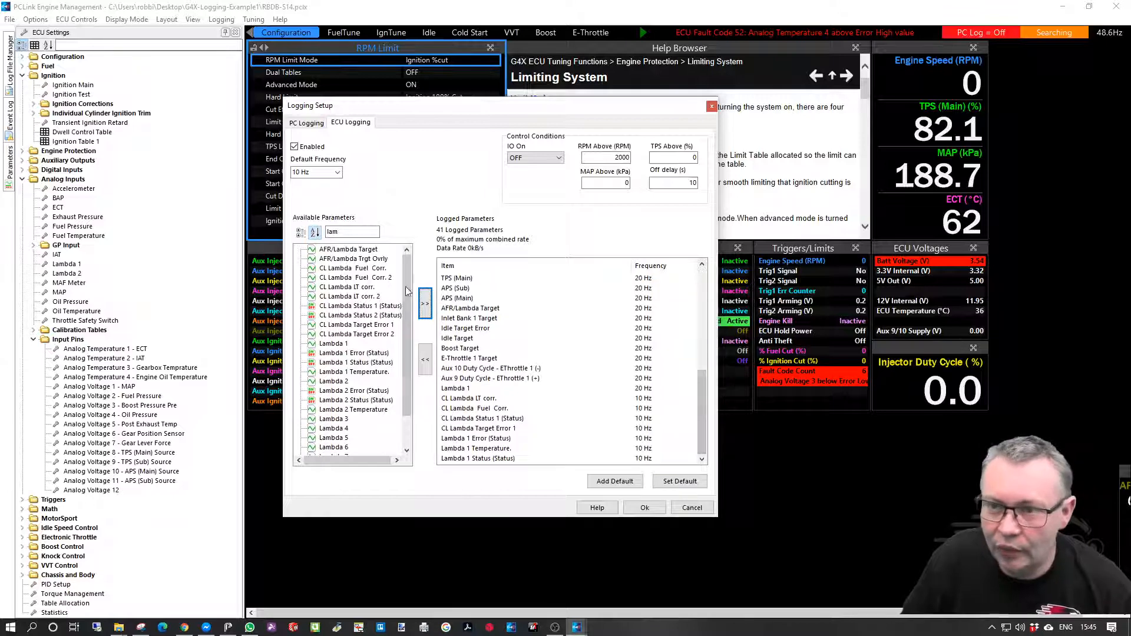
# - Filter the available parameters by "vvt" and add the Aux 4 VVT Inlet Bank 1 status and duty cycle to the log at 10 Hz
pyautogui.moveTo(405, 291); pyautogui.dragTo(412, 261)
pyautogui.moveTo(354, 230); pyautogui.dragTo(288, 227)
pyautogui.press('BackSpace')
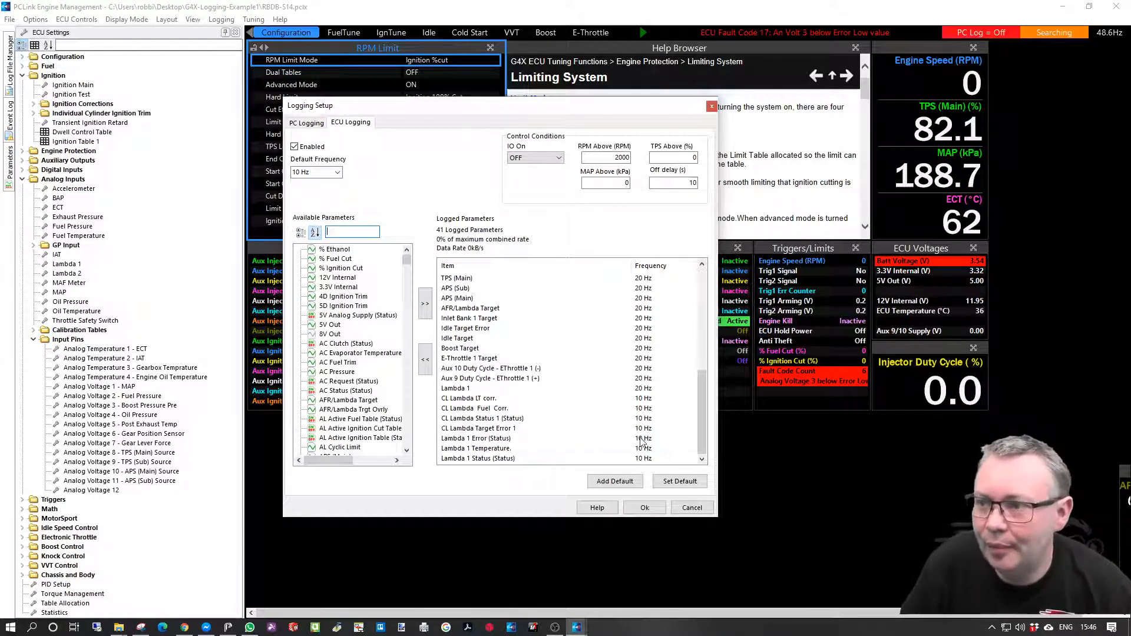
pyautogui.scroll(1, 589, 386)
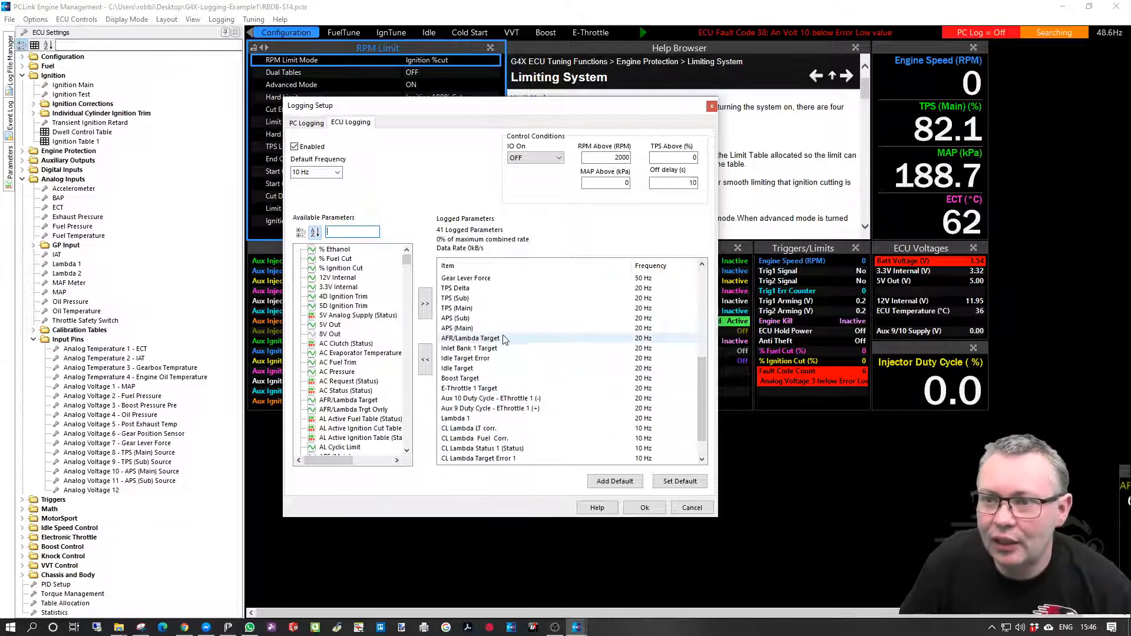
pyautogui.click(459, 341)
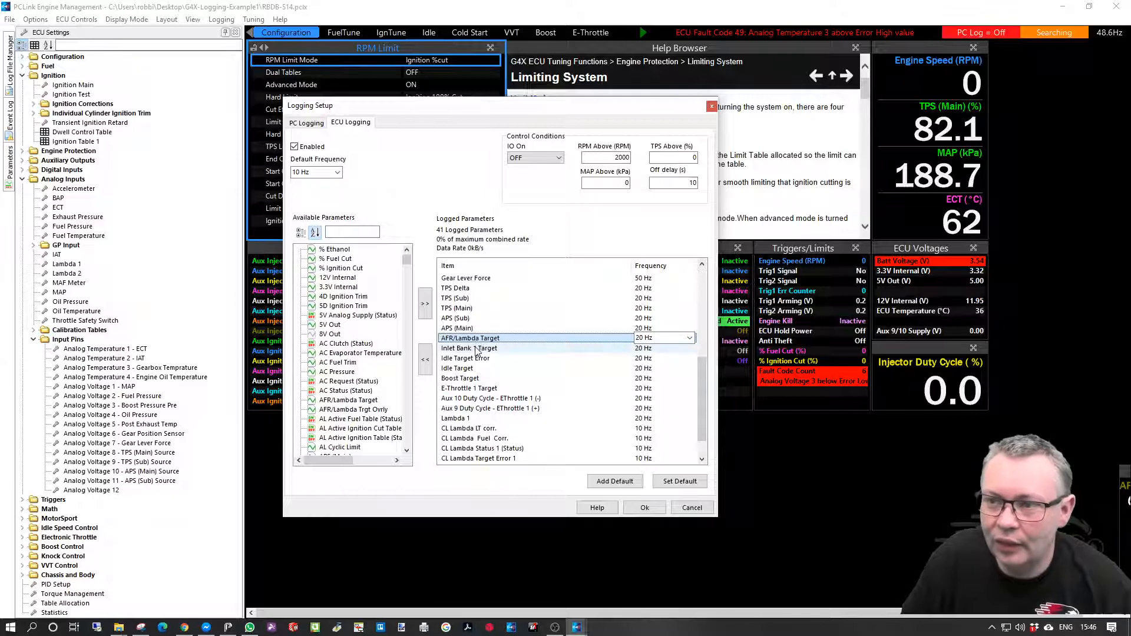
pyautogui.click(476, 349)
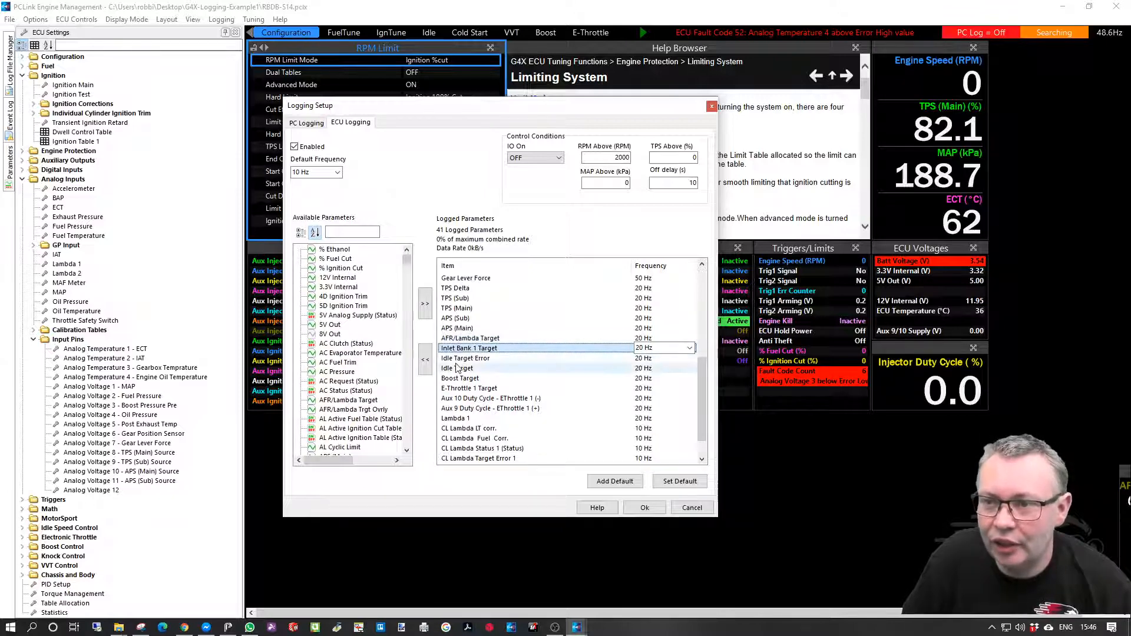
pyautogui.click(352, 231)
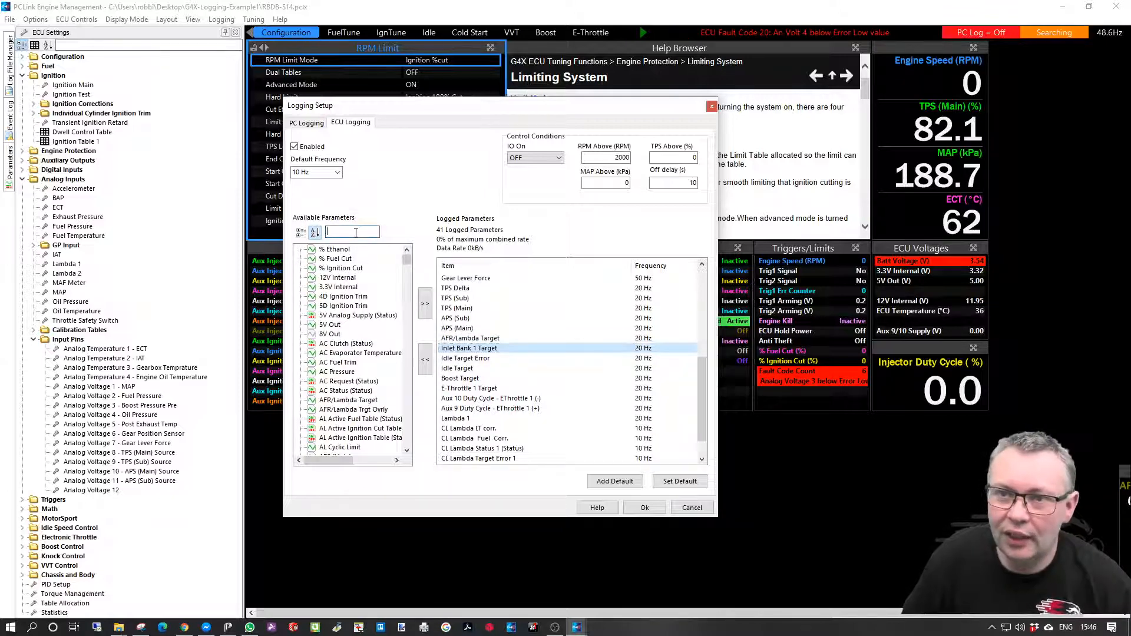
pyautogui.write('vvt')
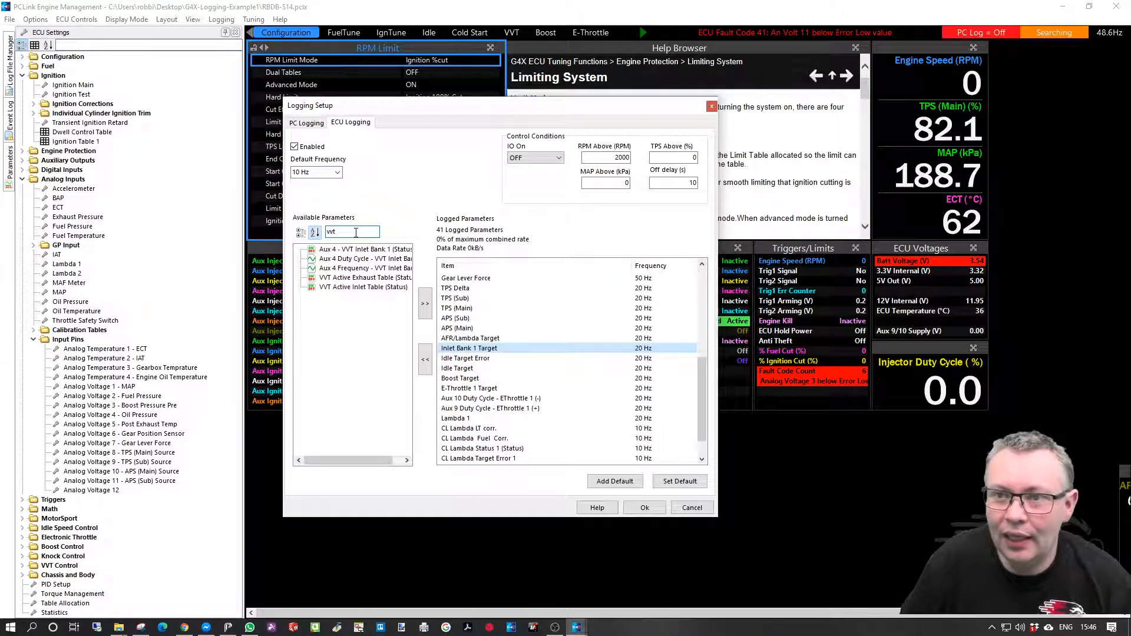
pyautogui.click(369, 252)
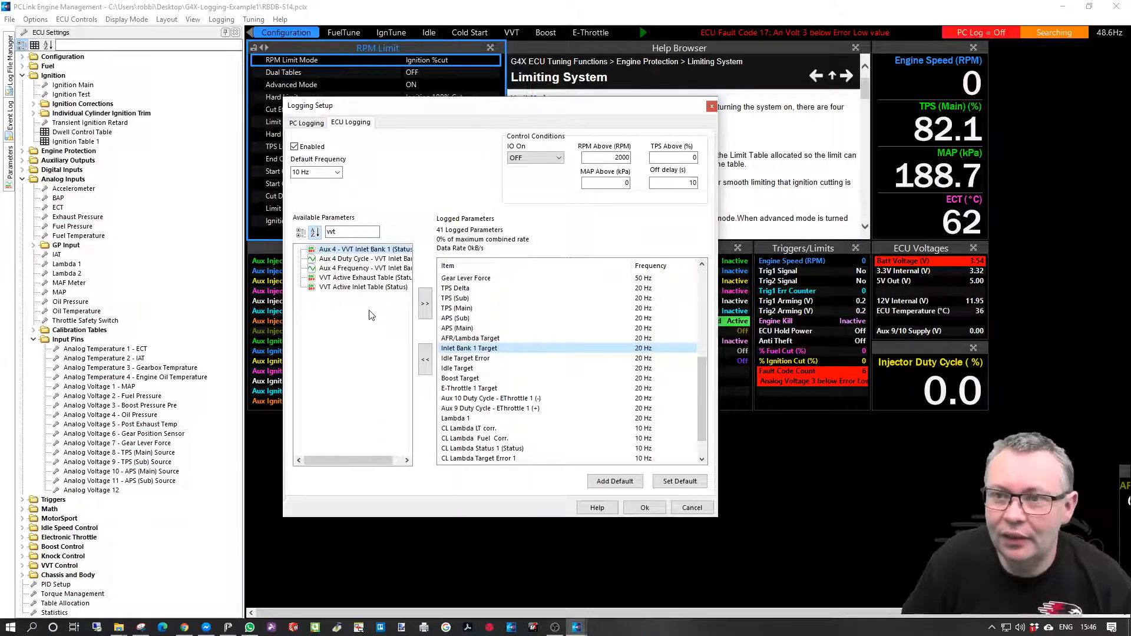
pyautogui.keyDown('shift'); pyautogui.click(372, 263); pyautogui.keyUp('shift')
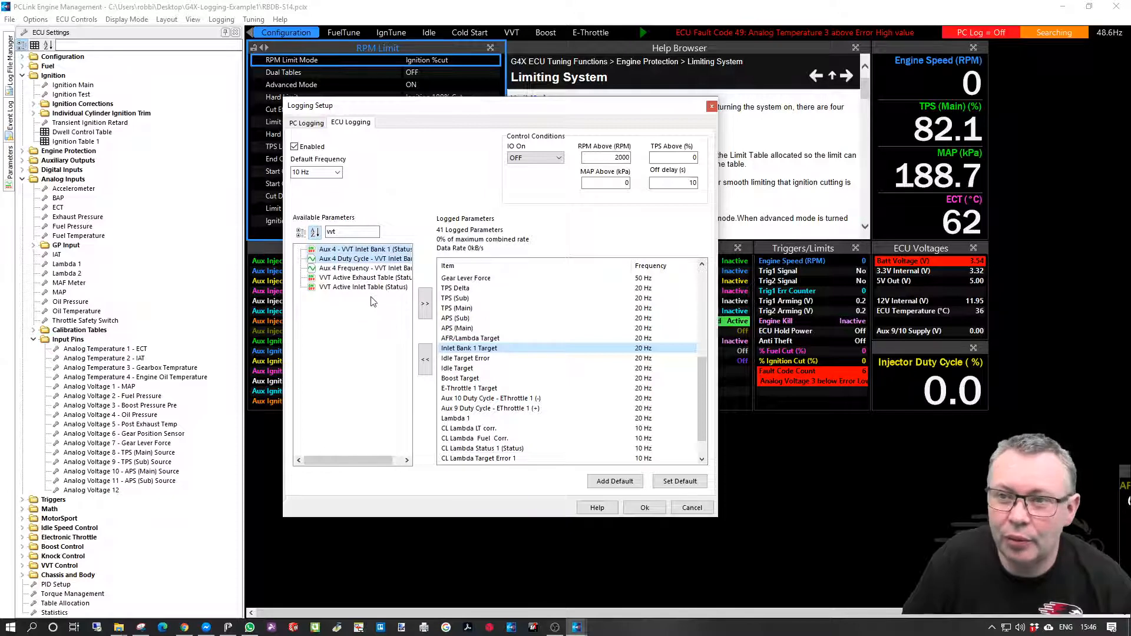
pyautogui.click(425, 303)
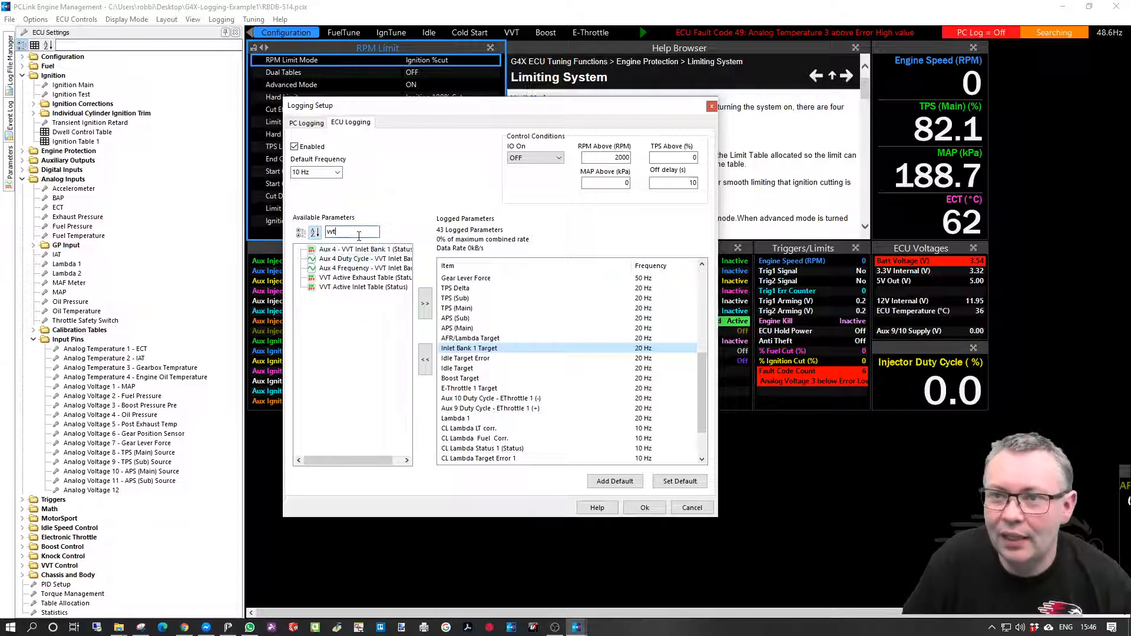
# - Replace the available parameter filter with "inlet"
pyautogui.press('BackSpace')
pyautogui.press('BackSpace')
pyautogui.press('BackSpace')
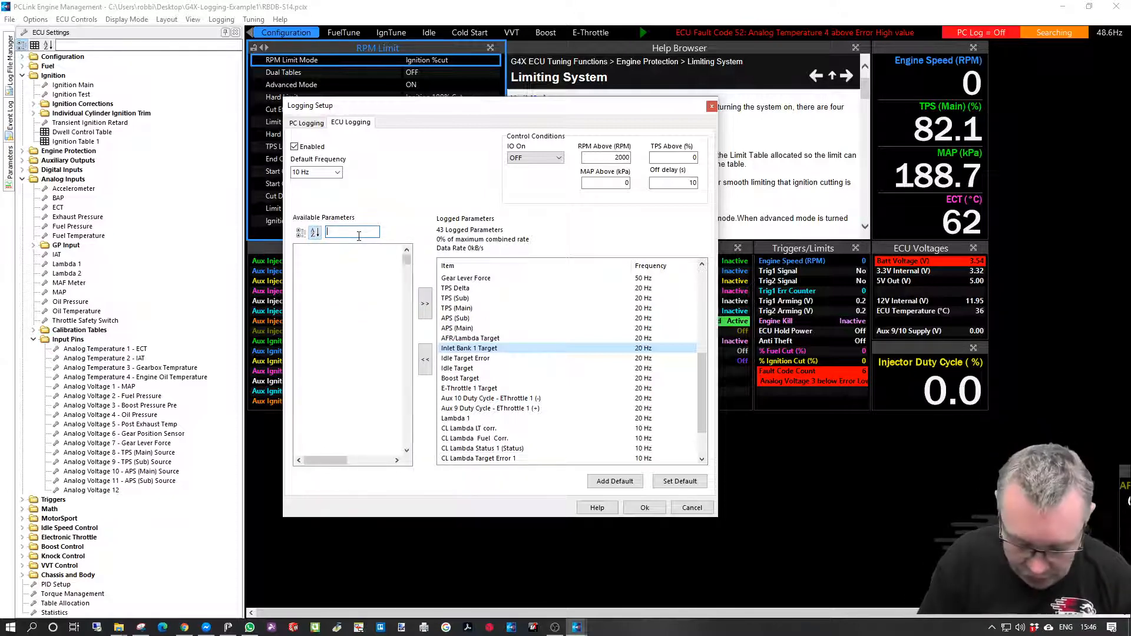
pyautogui.write('inlet')
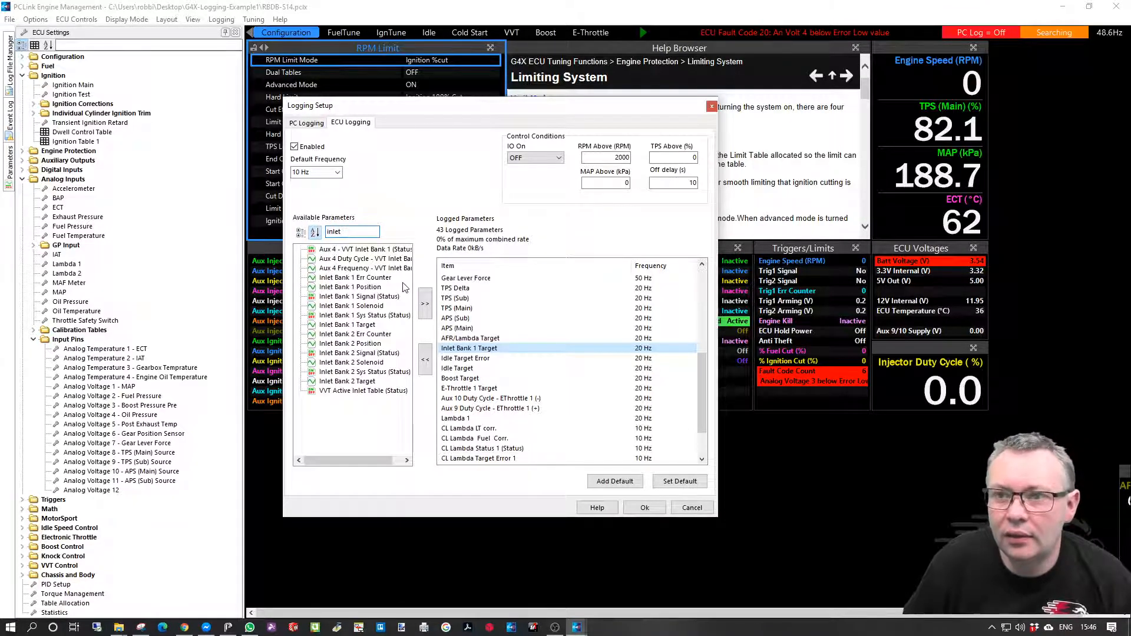
pyautogui.write(' cam')
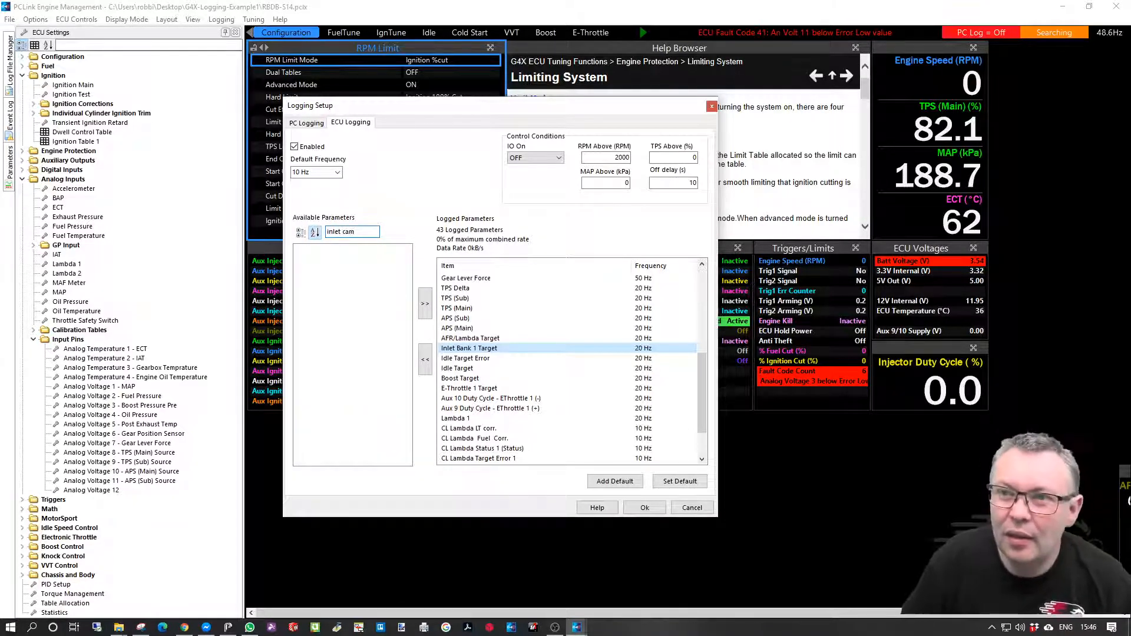
pyautogui.press('BackSpace')
pyautogui.press('BackSpace')
pyautogui.press('BackSpace')
pyautogui.press('BackSpace')
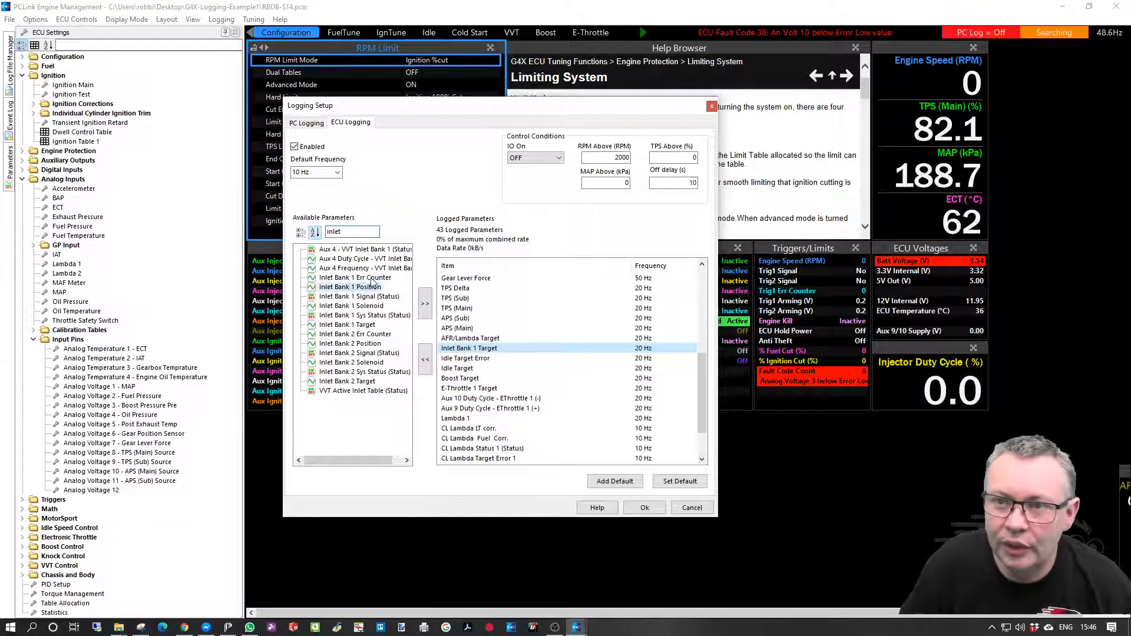
# - Add Inlet Bank 1 Err Counter and Inlet Bank 1 Position to the log at 20 Hz and clear the parameter filter
pyautogui.click(336, 172)
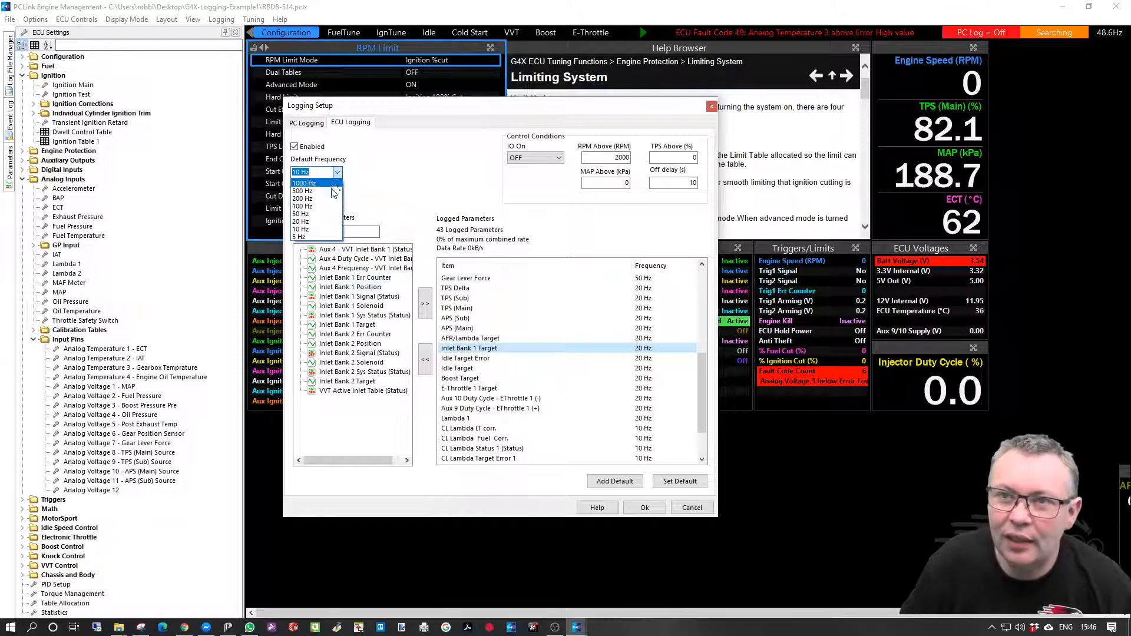
pyautogui.click(327, 222)
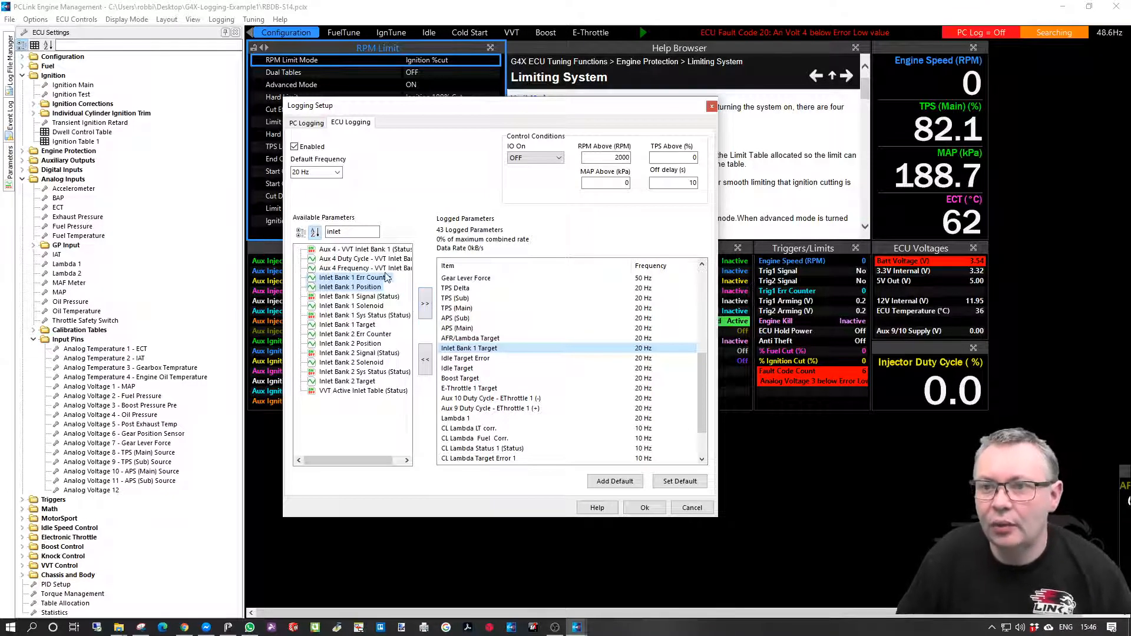
pyautogui.click(426, 300)
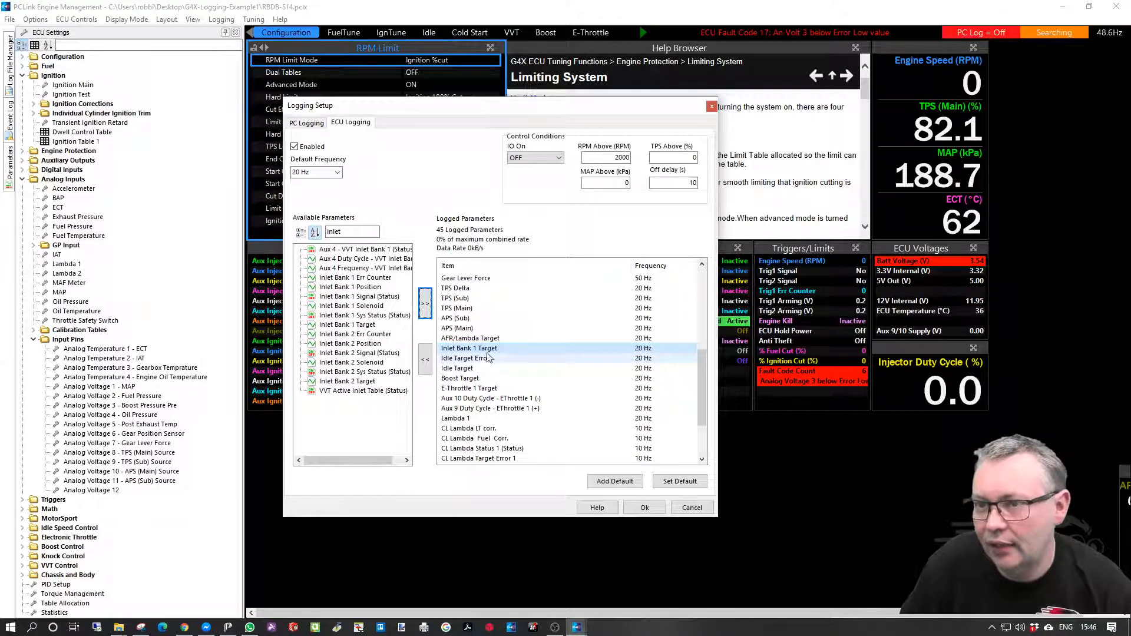
pyautogui.moveTo(357, 232); pyautogui.dragTo(285, 229)
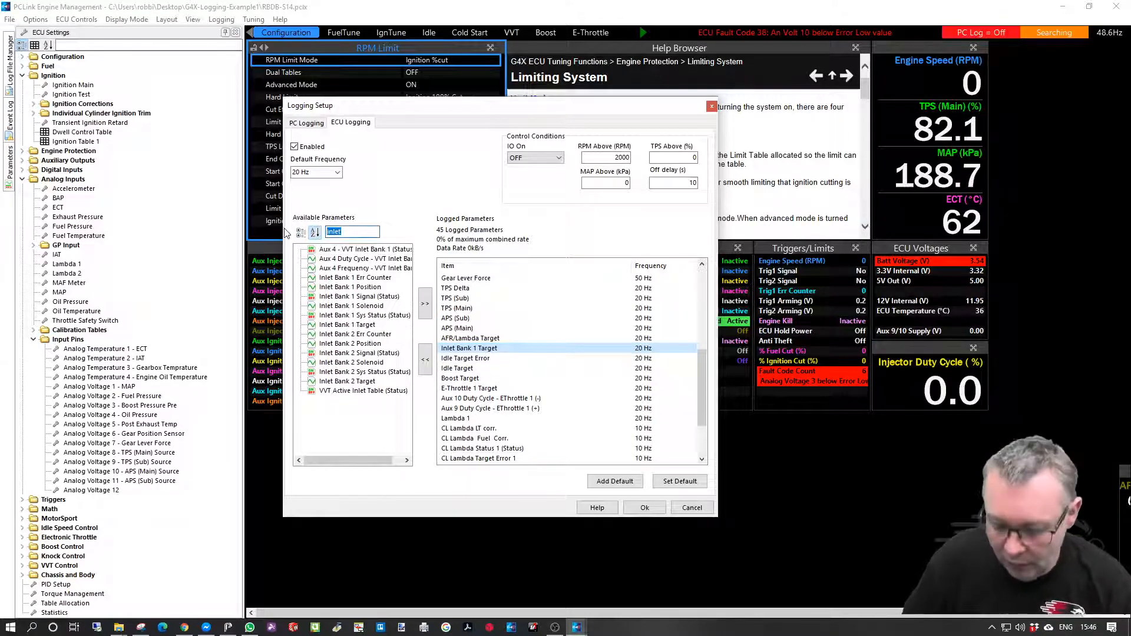
pyautogui.press('BackSpace')
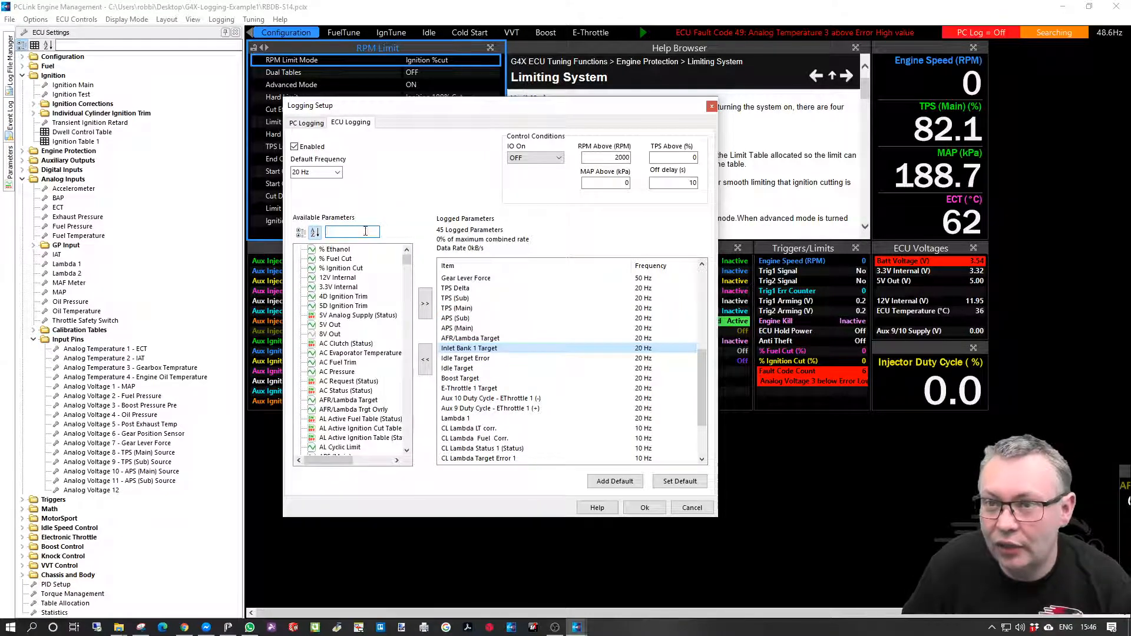
pyautogui.moveTo(702, 359)
pyautogui.mouseDown()
pyautogui.moveTo(707, 383)
pyautogui.moveTo(707, 368)
pyautogui.mouseUp()
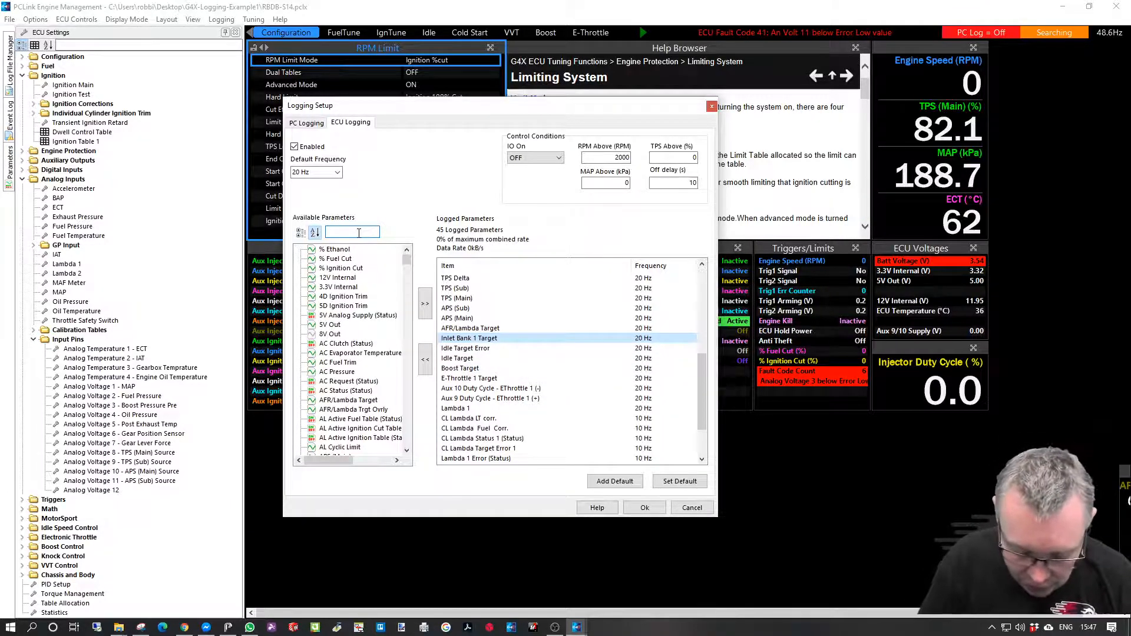
pyautogui.click(359, 233)
pyautogui.write('bosst')
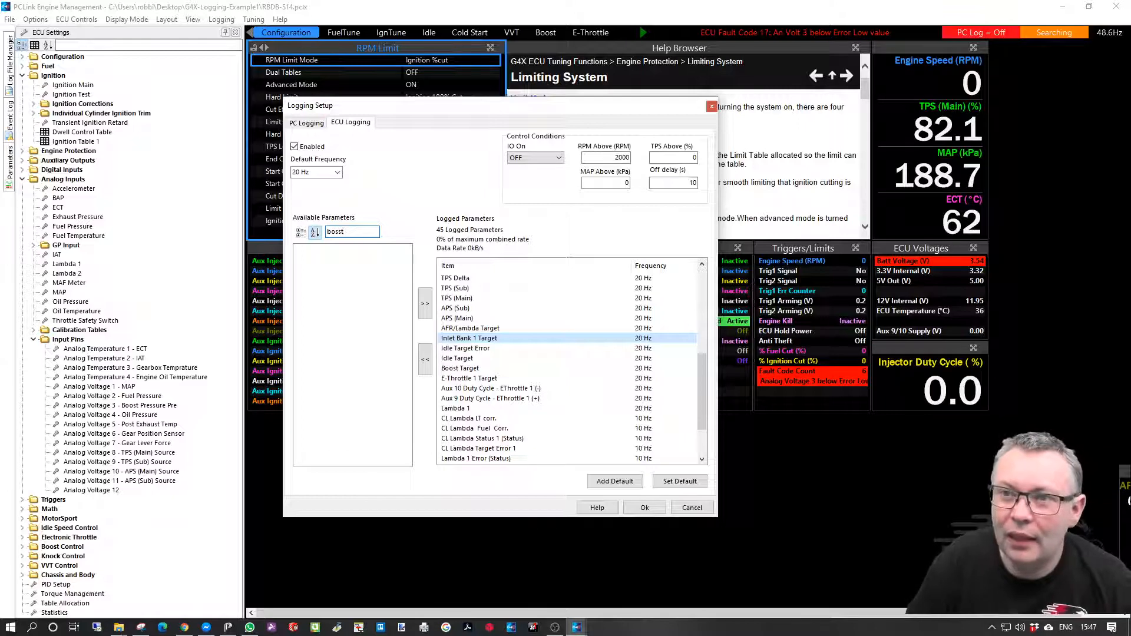
pyautogui.press('BackSpace')
pyautogui.press('BackSpace')
pyautogui.press('BackSpace')
pyautogui.press('BackSpace')
pyautogui.press('BackSpace')
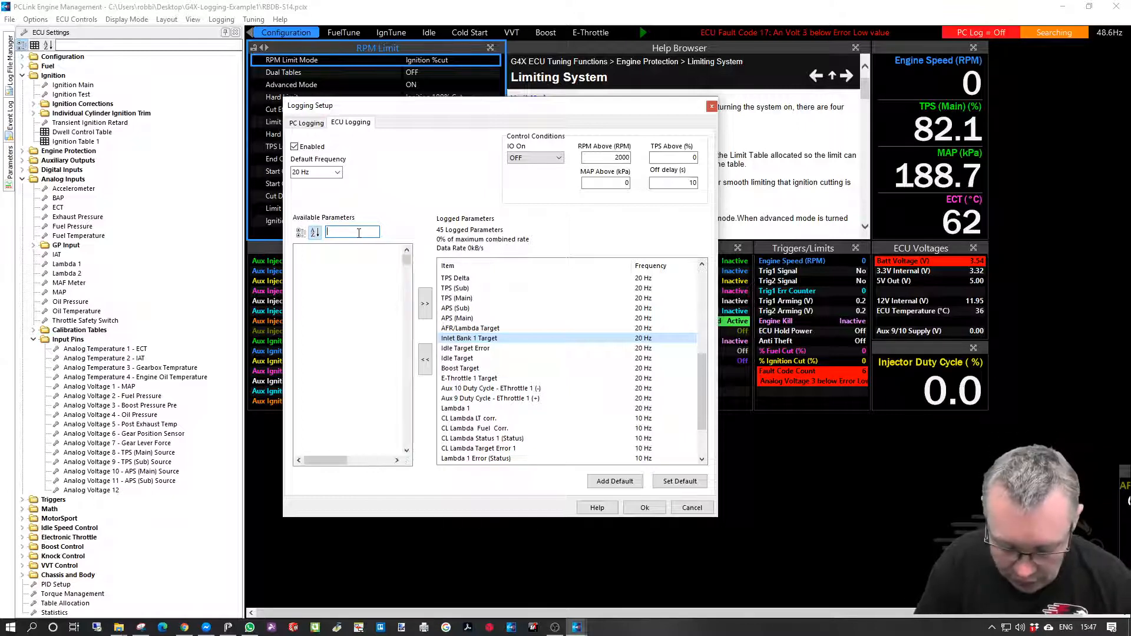
# - Filter the available parameters by "boost" and add Aux 1 Duty Cycle - Boost Control to the log at 20 Hz
pyautogui.write('boost')
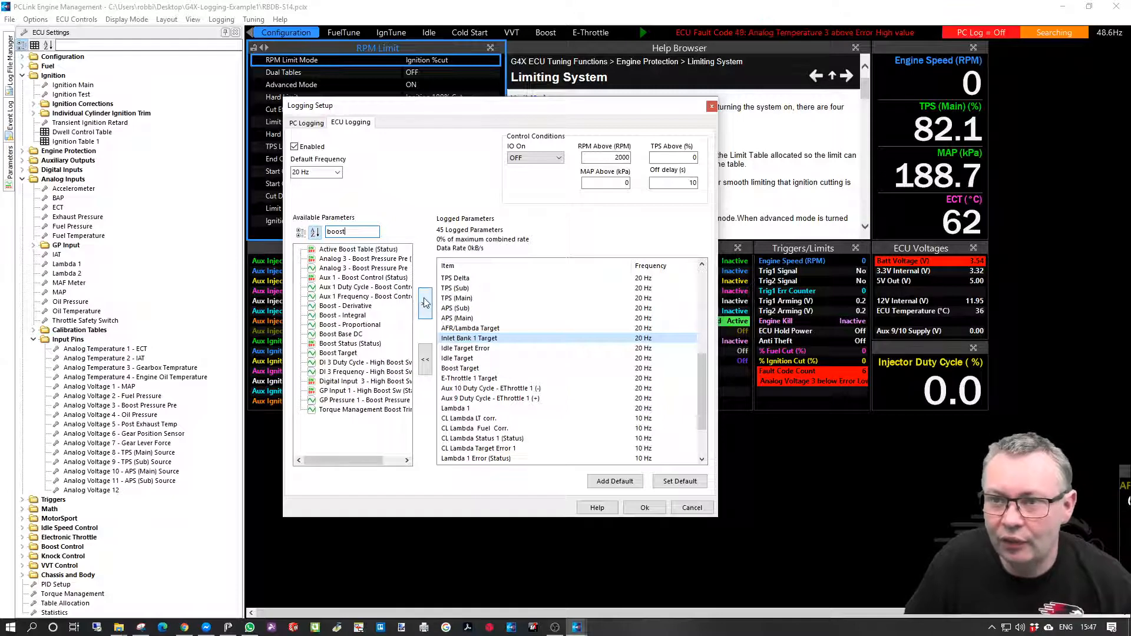
pyautogui.click(381, 288)
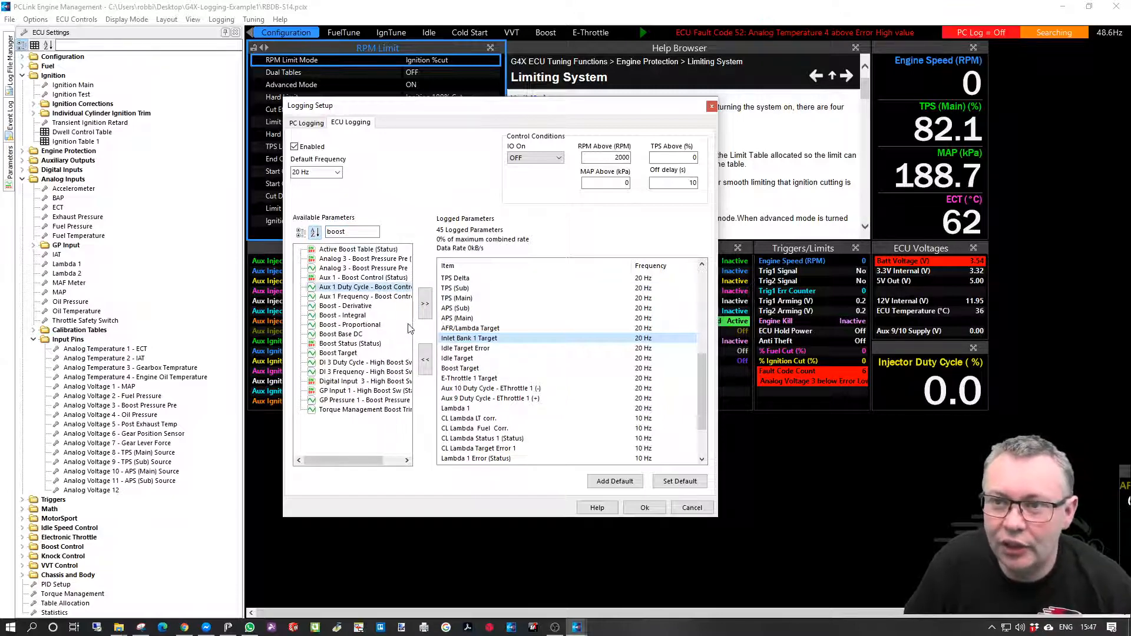
pyautogui.click(395, 280)
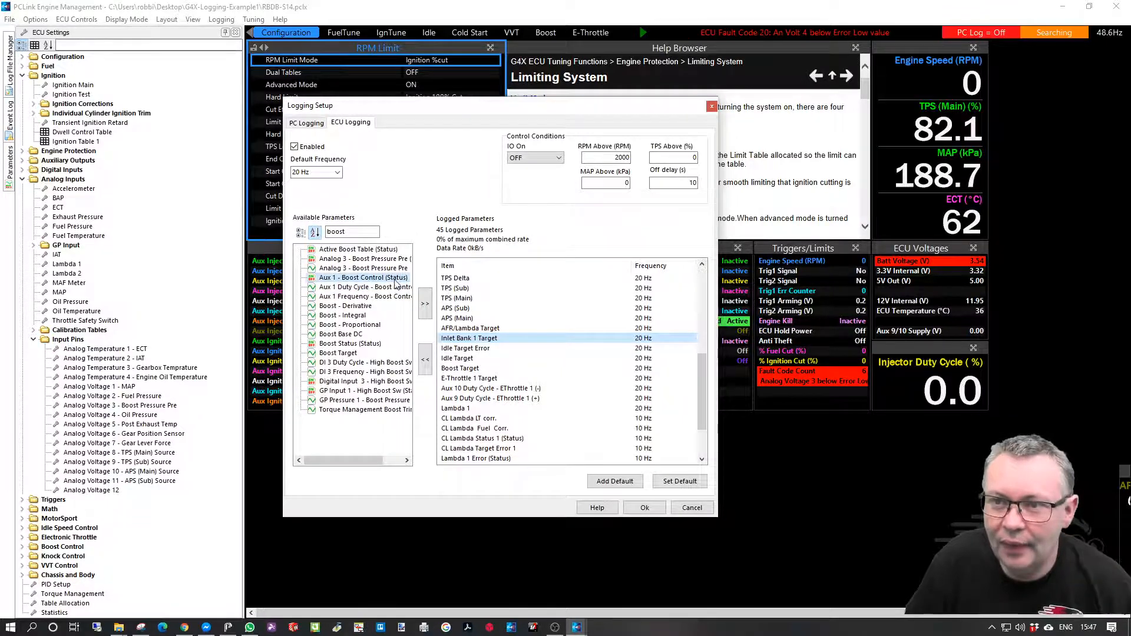
pyautogui.click(393, 287)
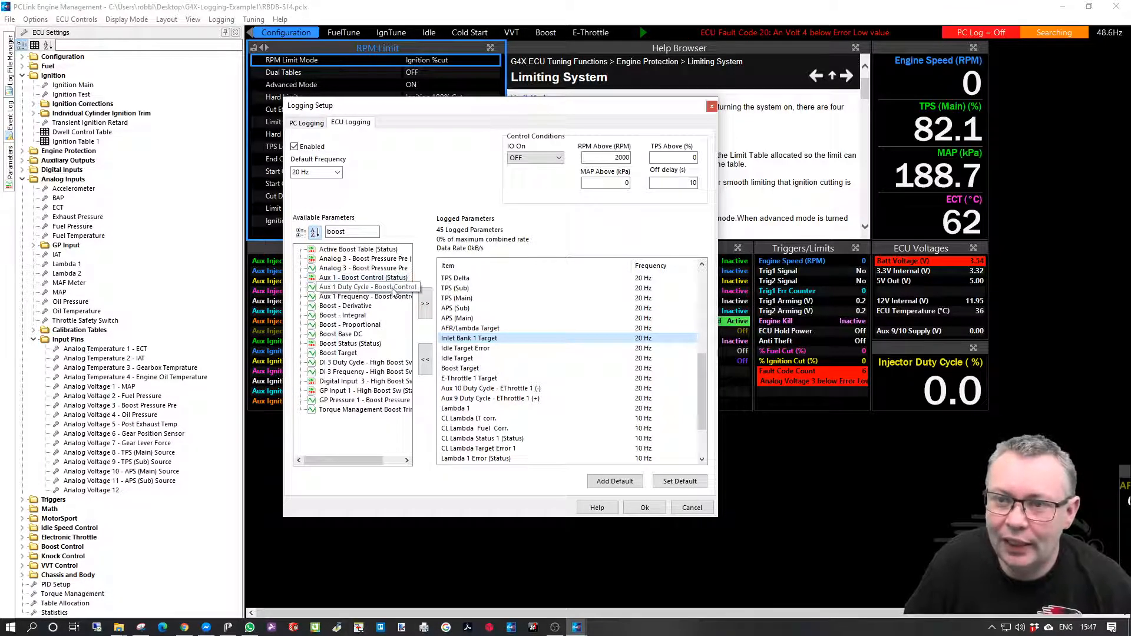
pyautogui.click(425, 304)
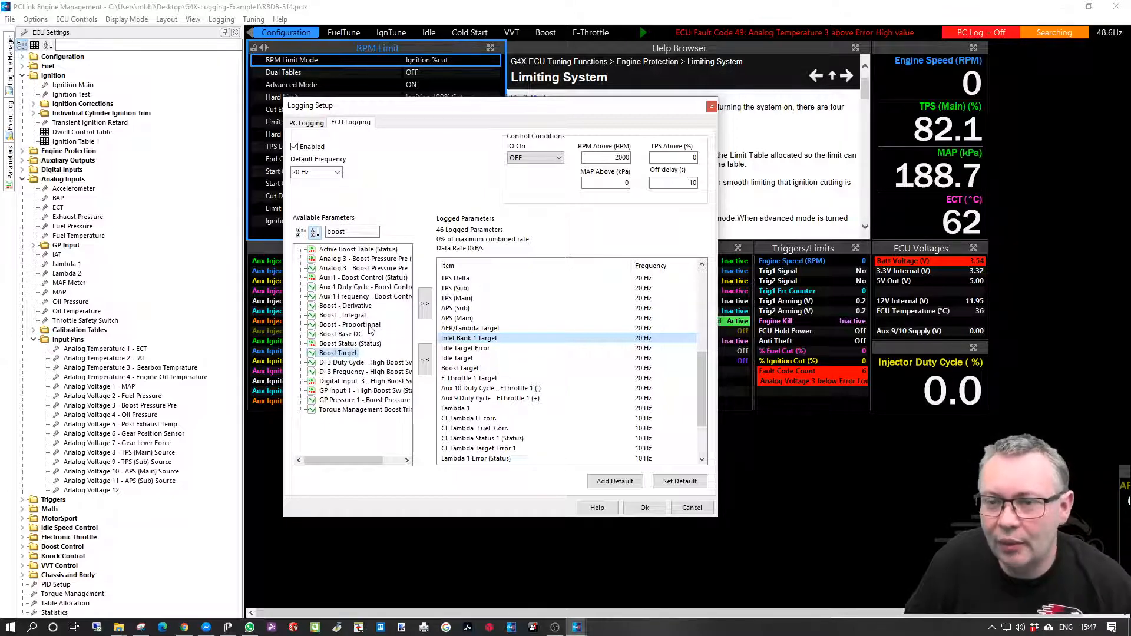
# - Add Boost - Derivative, Boost - Integral, Boost - Proportional and Boost Target to the log at 20 Hz
pyautogui.keyDown('shift'); pyautogui.click(371, 326); pyautogui.keyUp('shift')
pyautogui.click(368, 307)
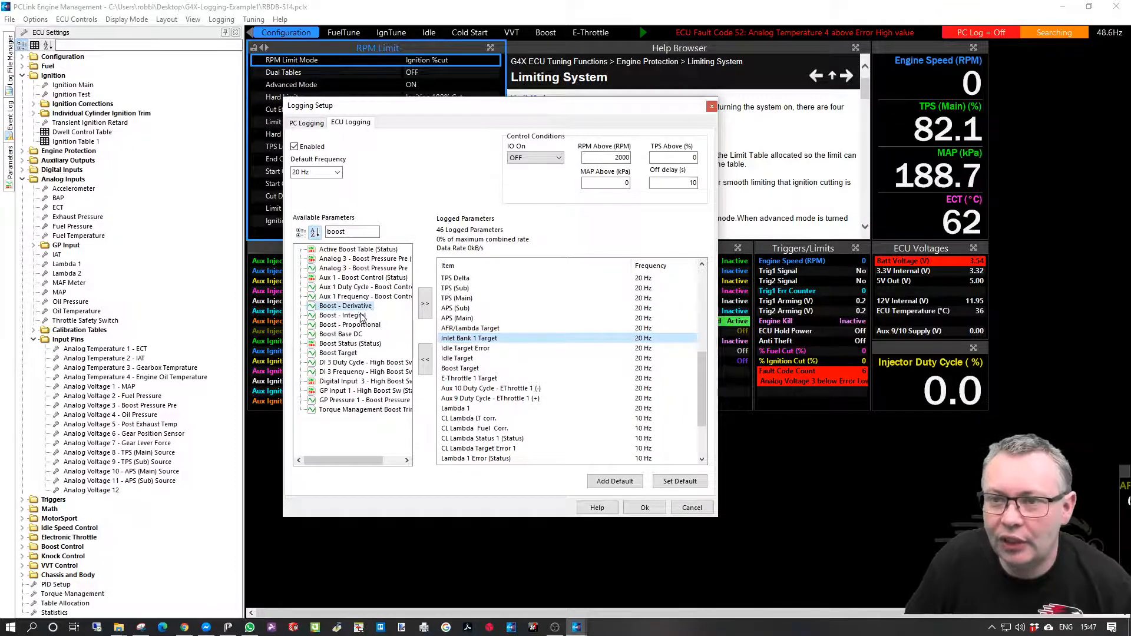
pyautogui.keyDown('ctrl'); pyautogui.click(363, 316); pyautogui.keyUp('ctrl')
pyautogui.keyDown('ctrl'); pyautogui.click(364, 326); pyautogui.keyUp('ctrl')
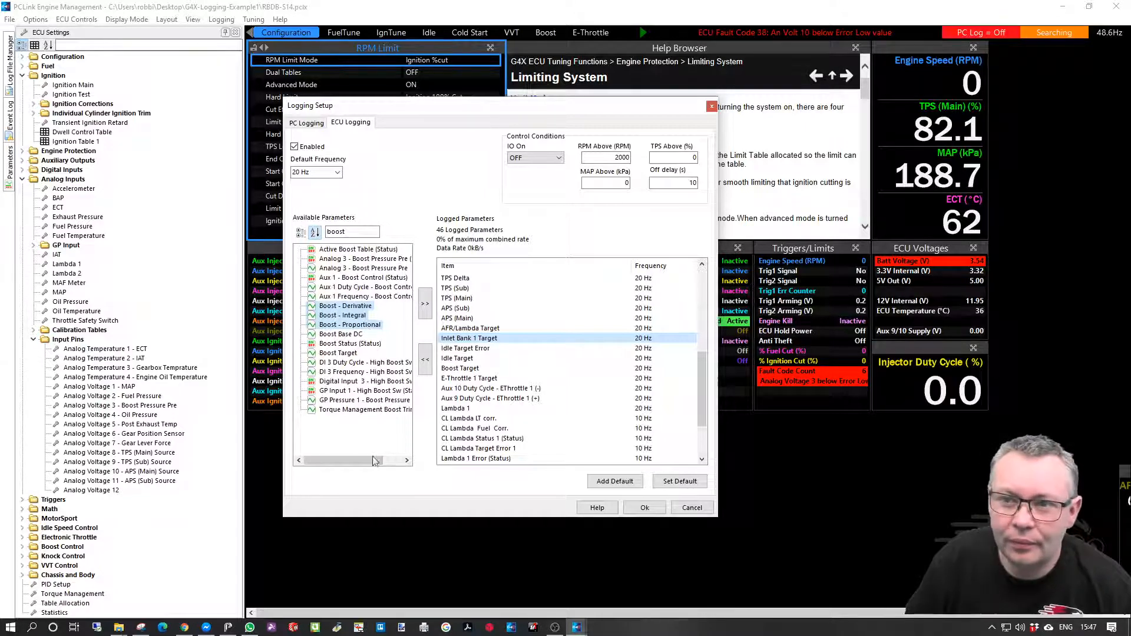
pyautogui.moveTo(374, 460); pyautogui.dragTo(352, 466)
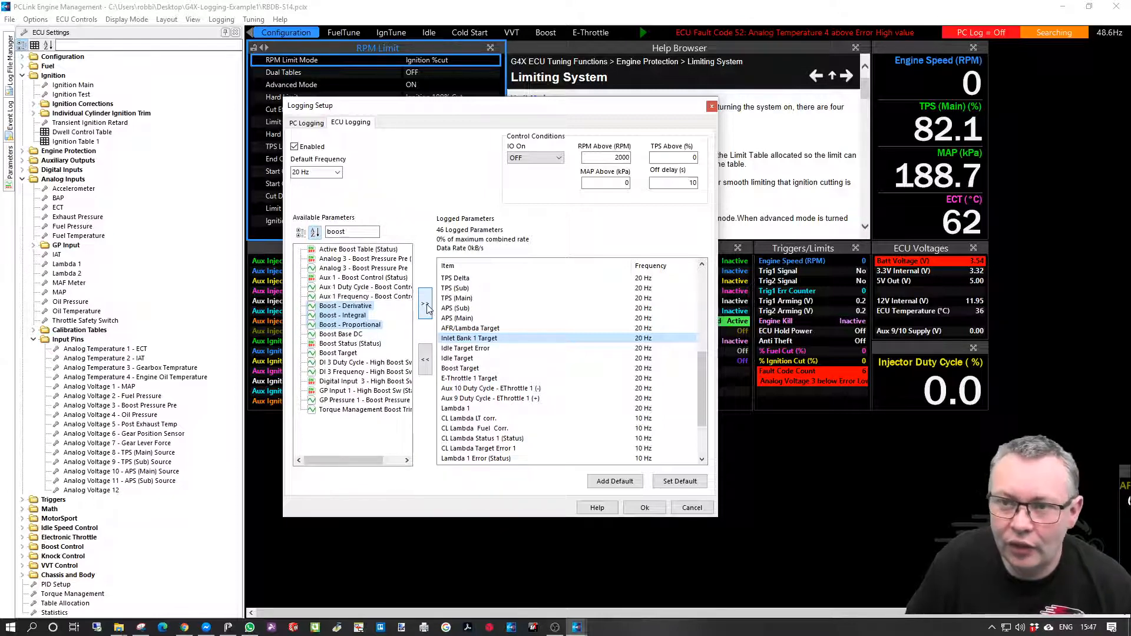
pyautogui.keyDown('ctrl'); pyautogui.click(339, 353); pyautogui.keyUp('ctrl')
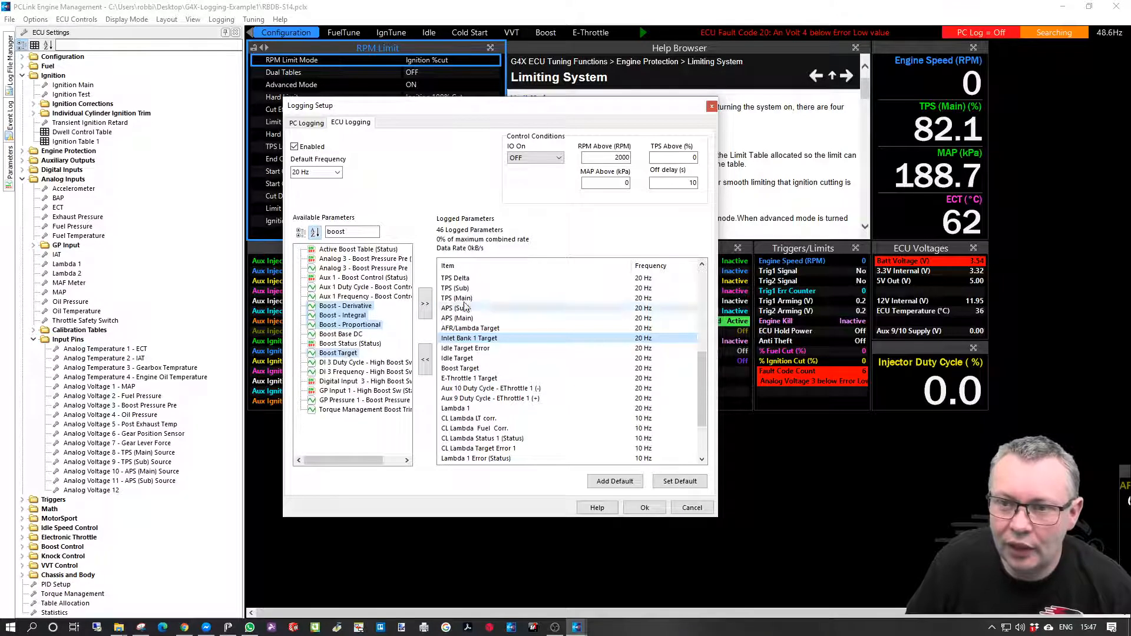
pyautogui.click(424, 307)
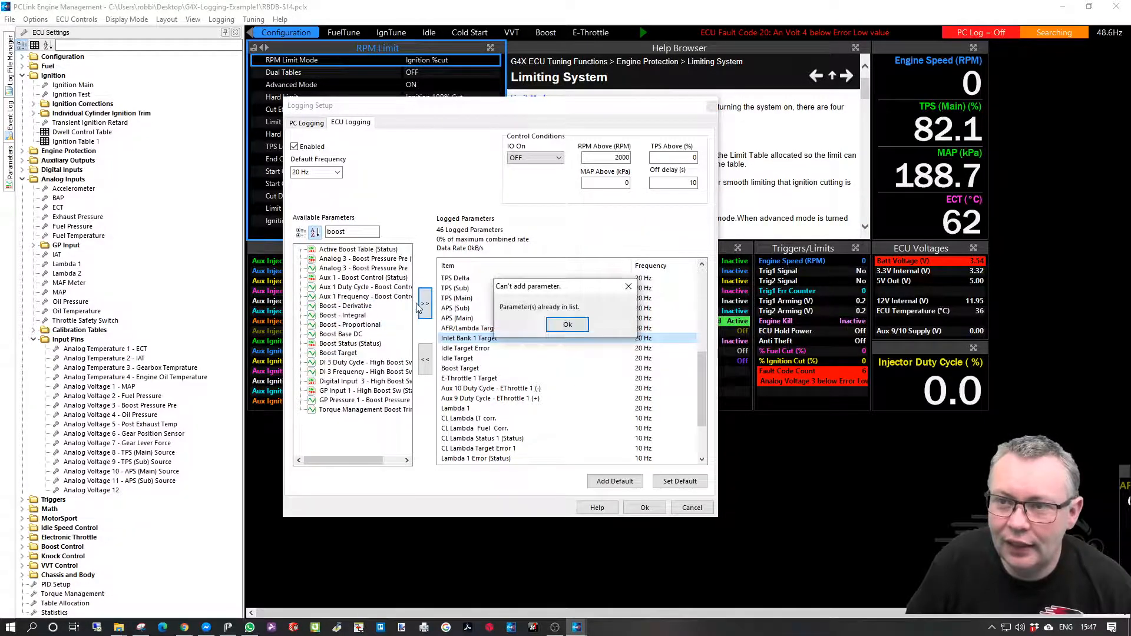
pyautogui.click(567, 325)
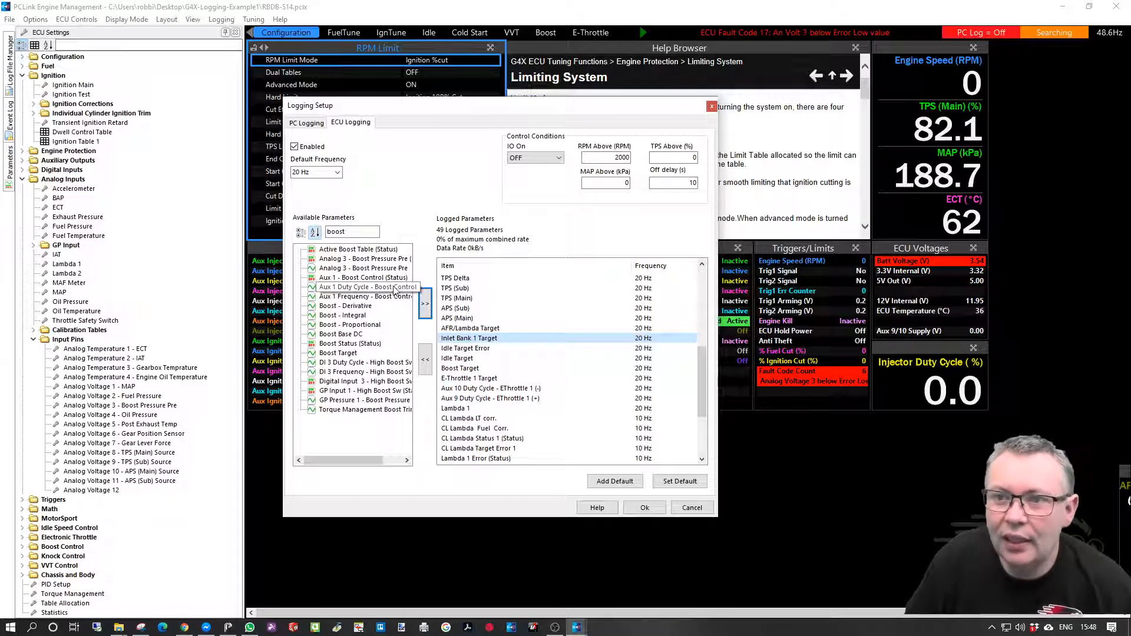
# - Add Active Boost Table (Status) and Boost Status (Status) to the log at 5 Hz and clear the parameter filter
pyautogui.click(386, 252)
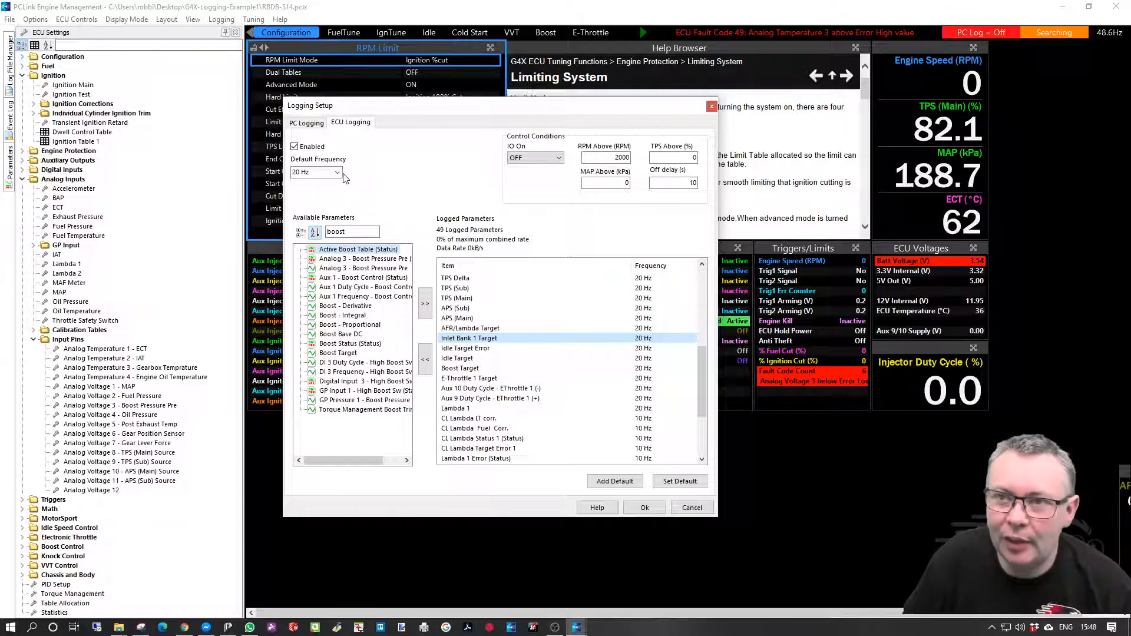
pyautogui.click(338, 173)
pyautogui.click(327, 237)
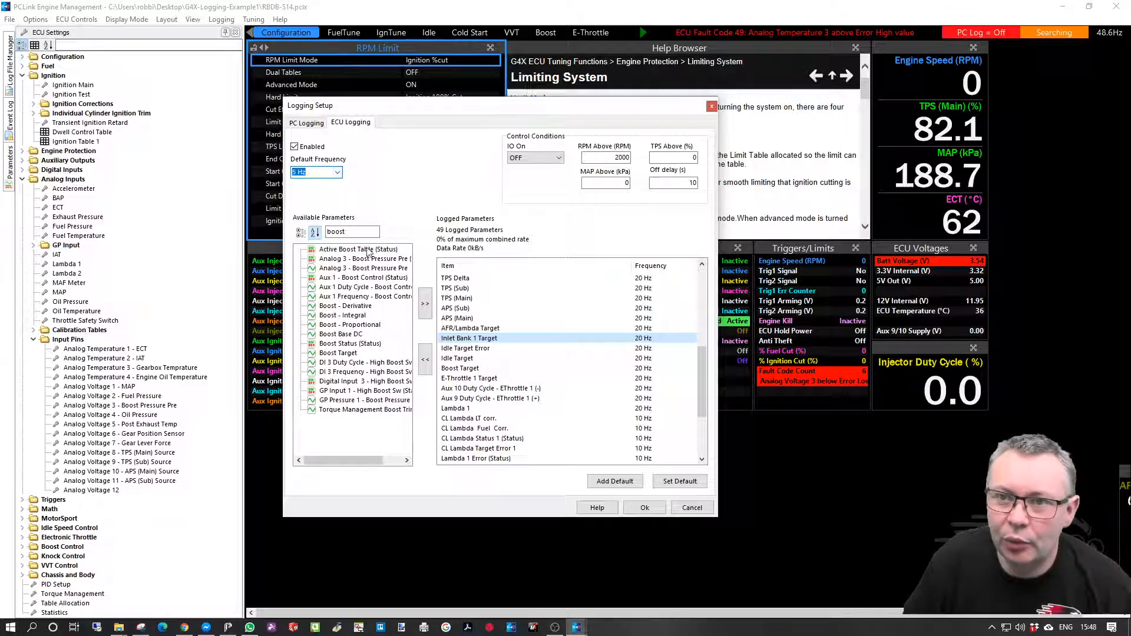
pyautogui.click(424, 305)
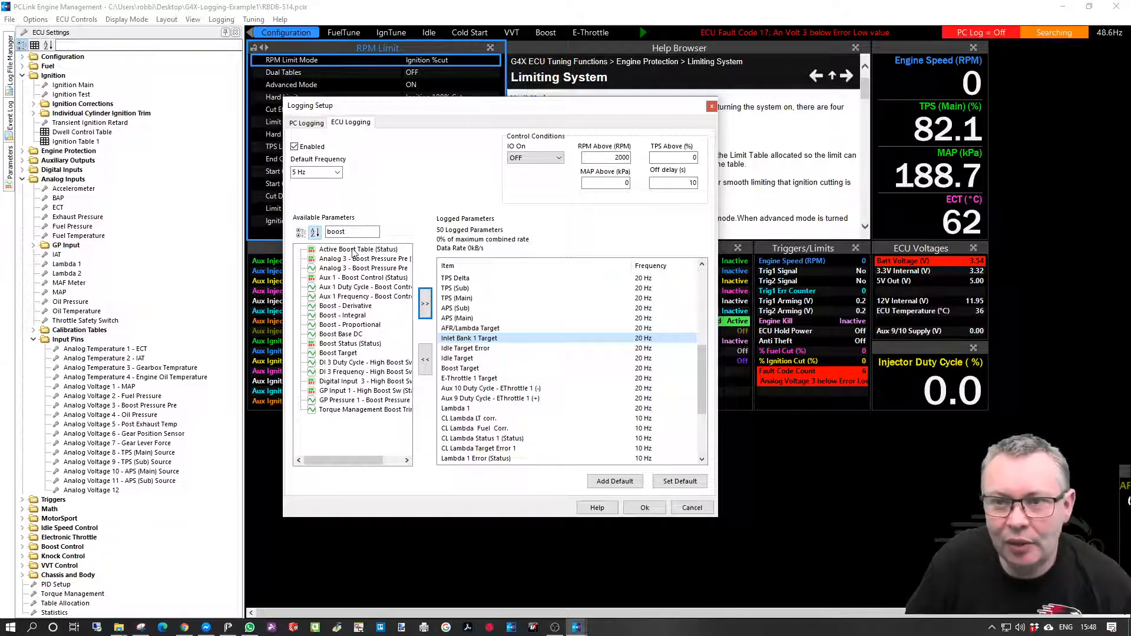
pyautogui.click(362, 344)
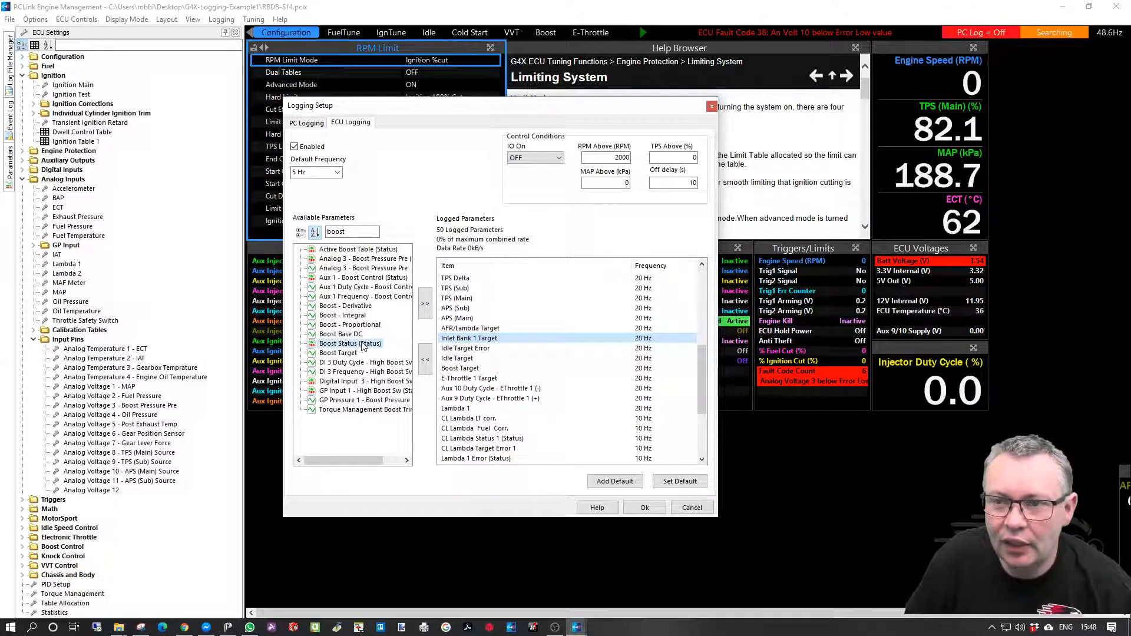
pyautogui.click(424, 304)
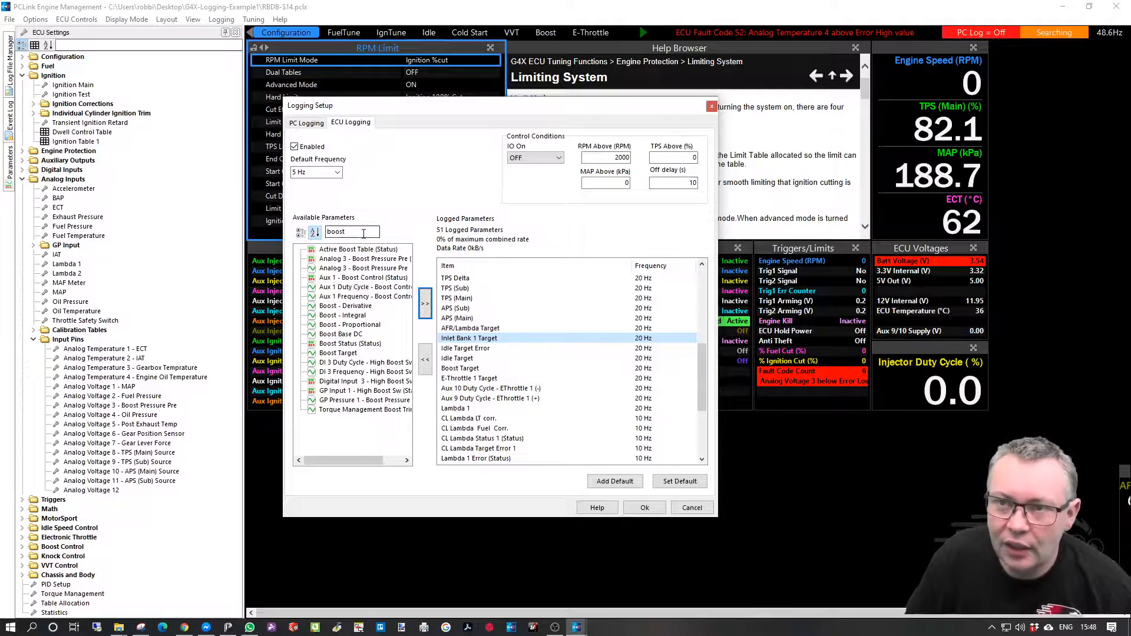
pyautogui.moveTo(364, 232); pyautogui.dragTo(303, 230)
pyautogui.press('BackSpace')
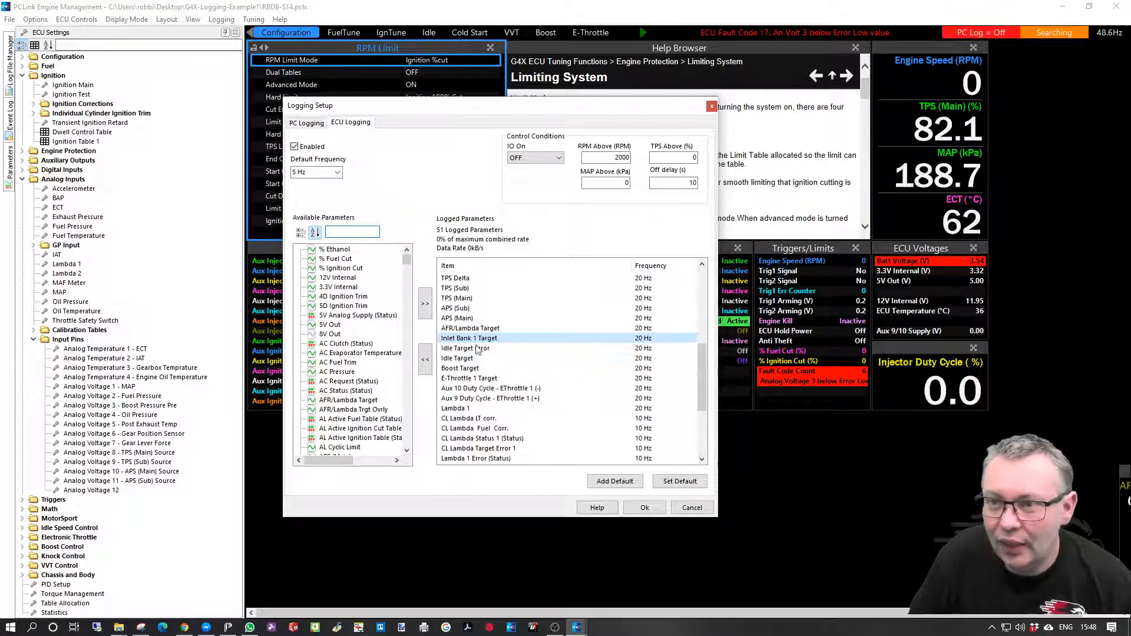
# - Look through the unfiltered available parameters and the logged parameters with their frequencies for anything still missing
pyautogui.click(466, 380)
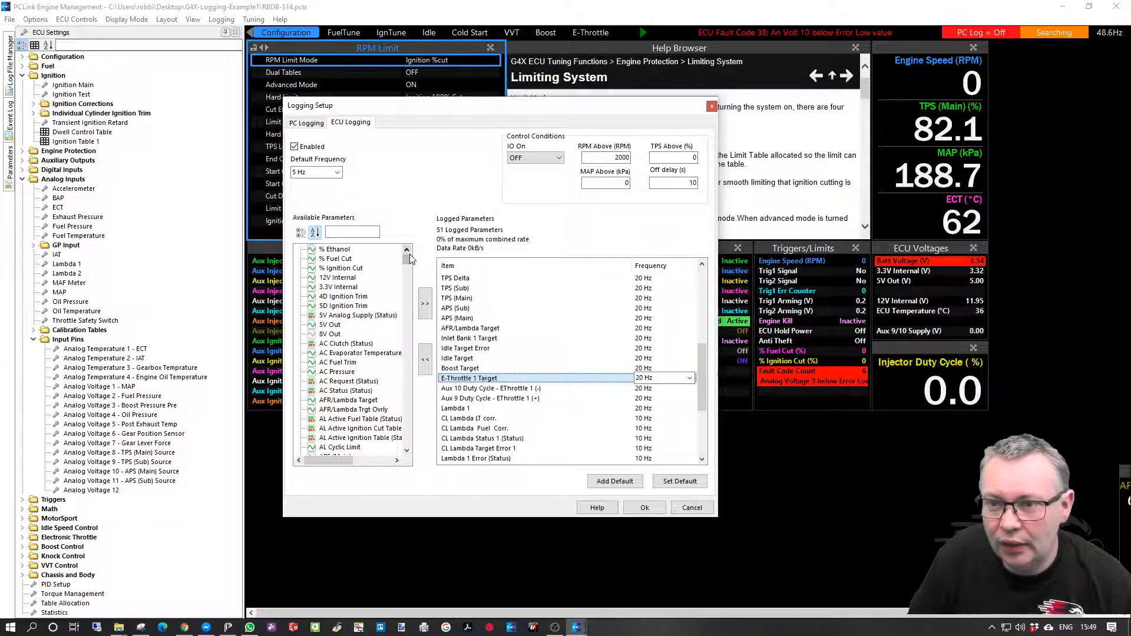
pyautogui.scroll(-1, 399, 283)
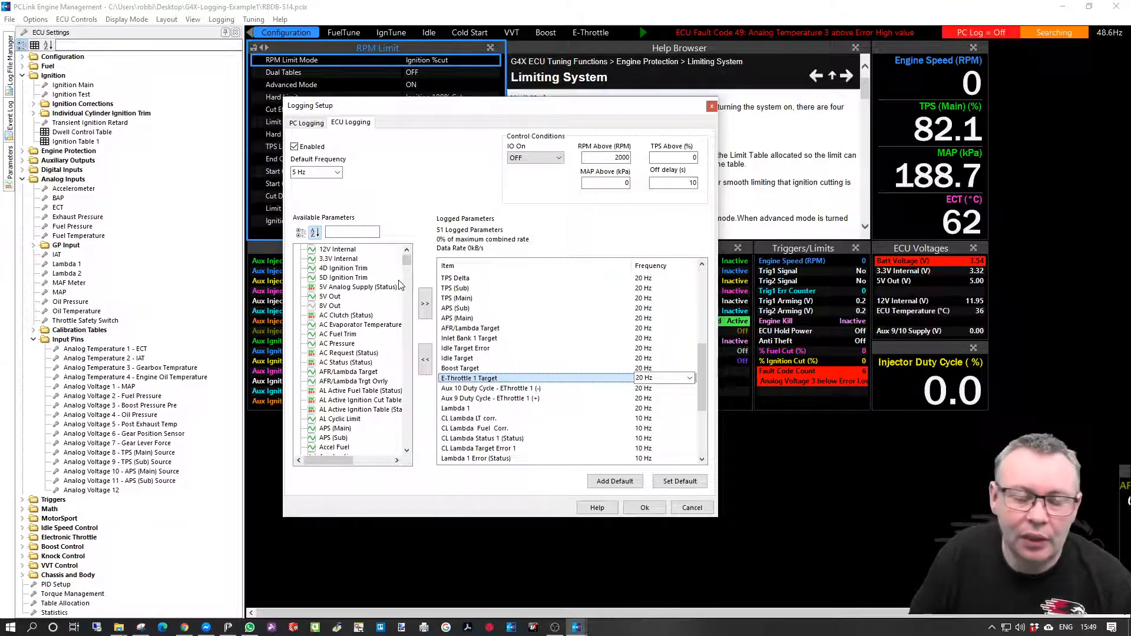
pyautogui.scroll(-1, 399, 286)
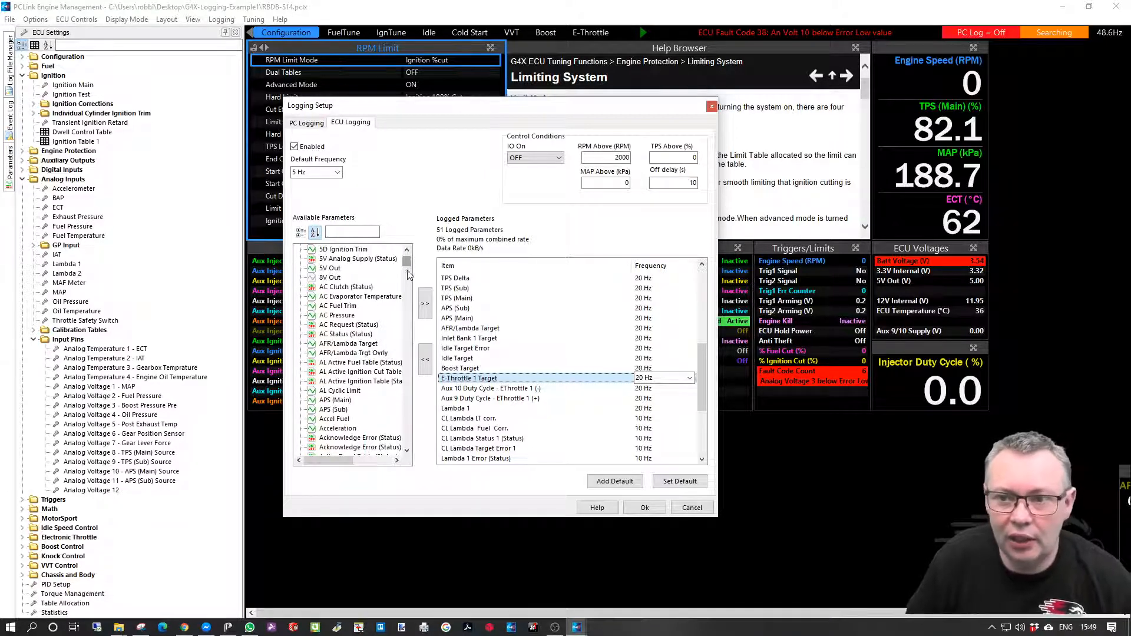
pyautogui.scroll(-4, 406, 347)
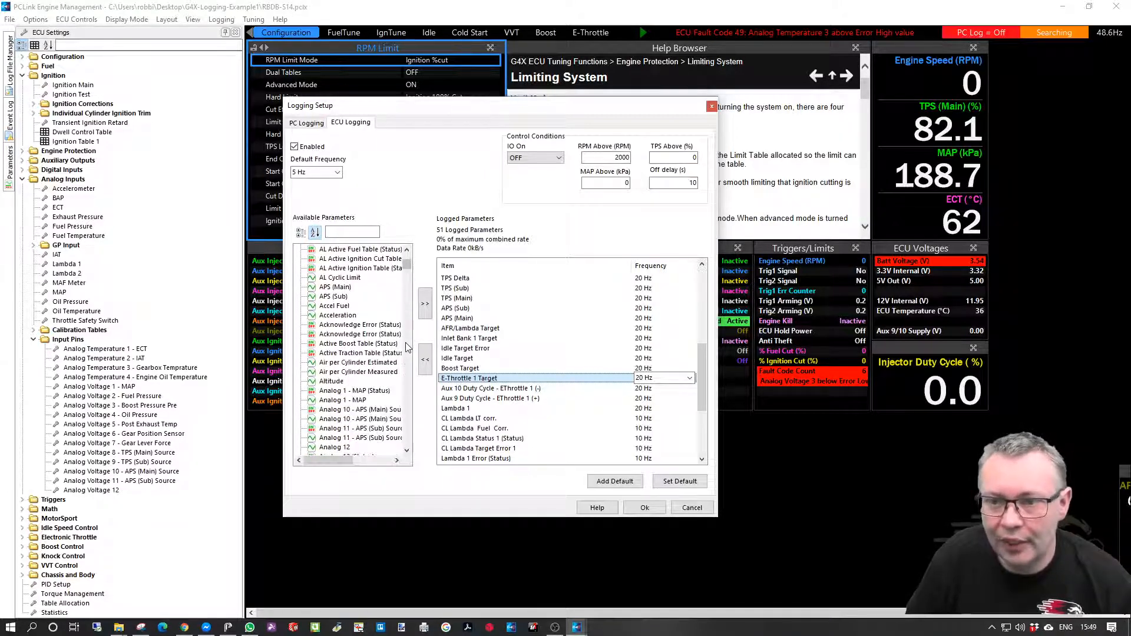
pyautogui.scroll(3, 405, 348)
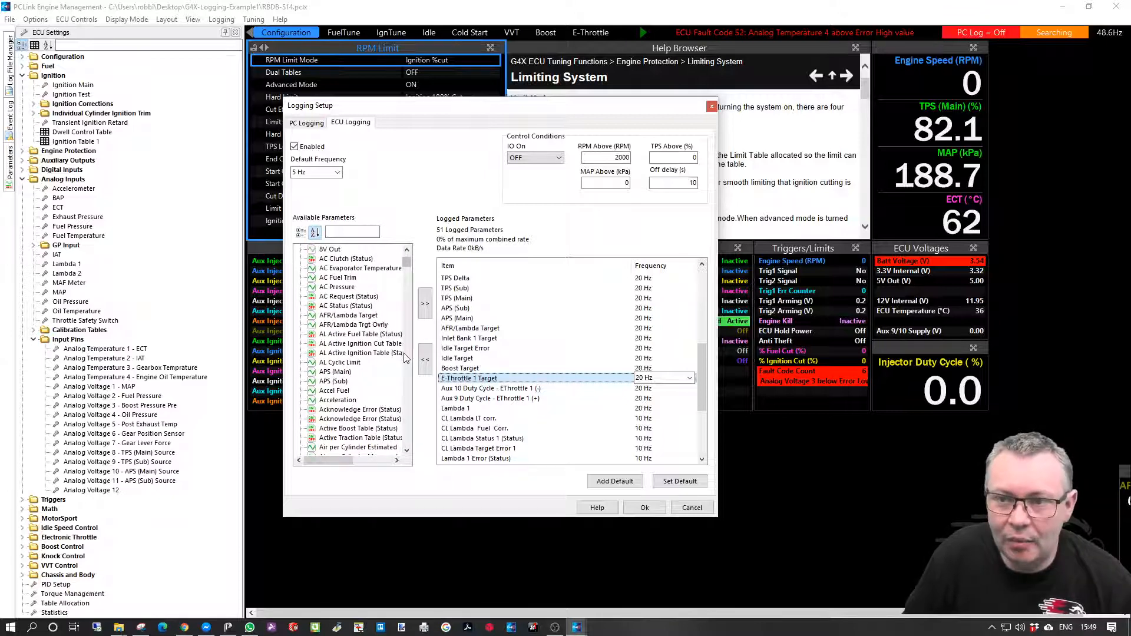
pyautogui.scroll(-4, 536, 392)
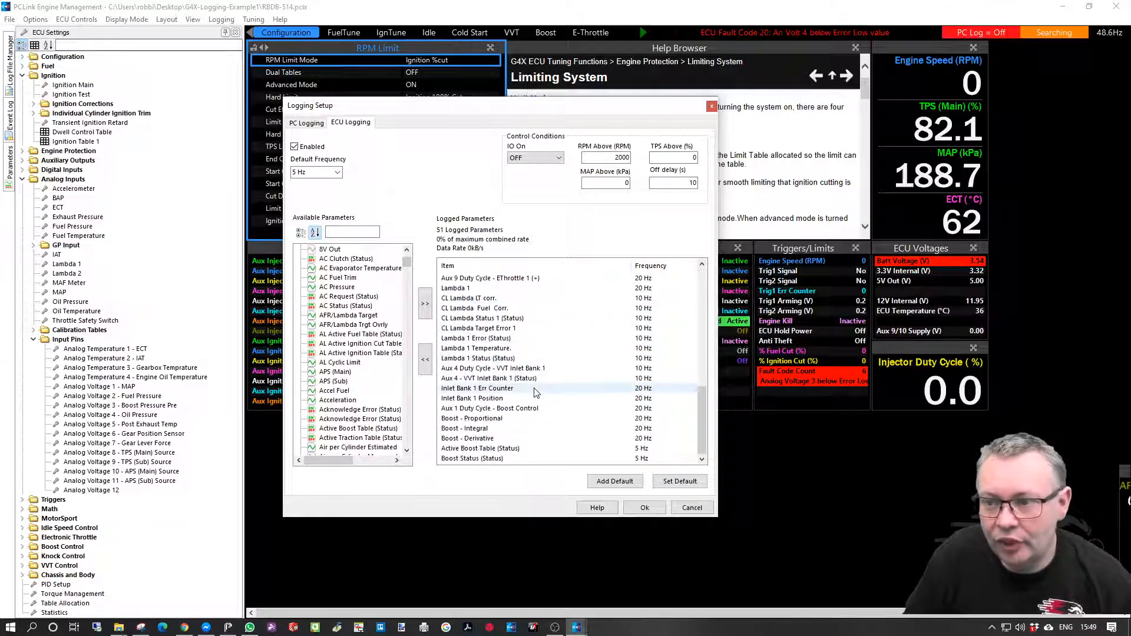
pyautogui.scroll(10, 536, 393)
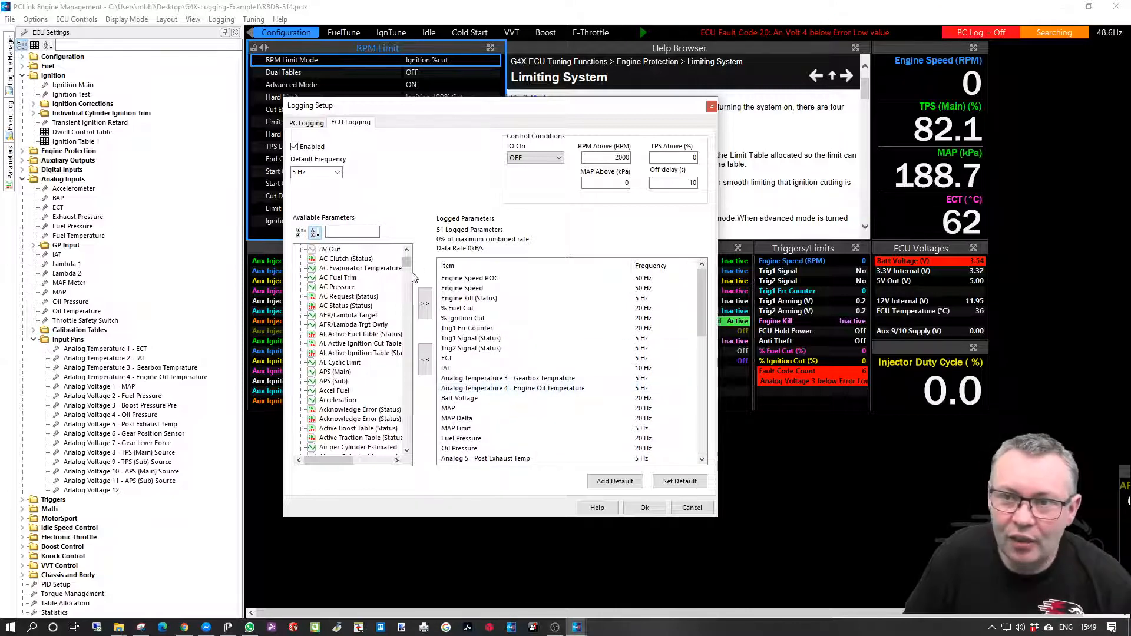
pyautogui.scroll(3, 408, 263)
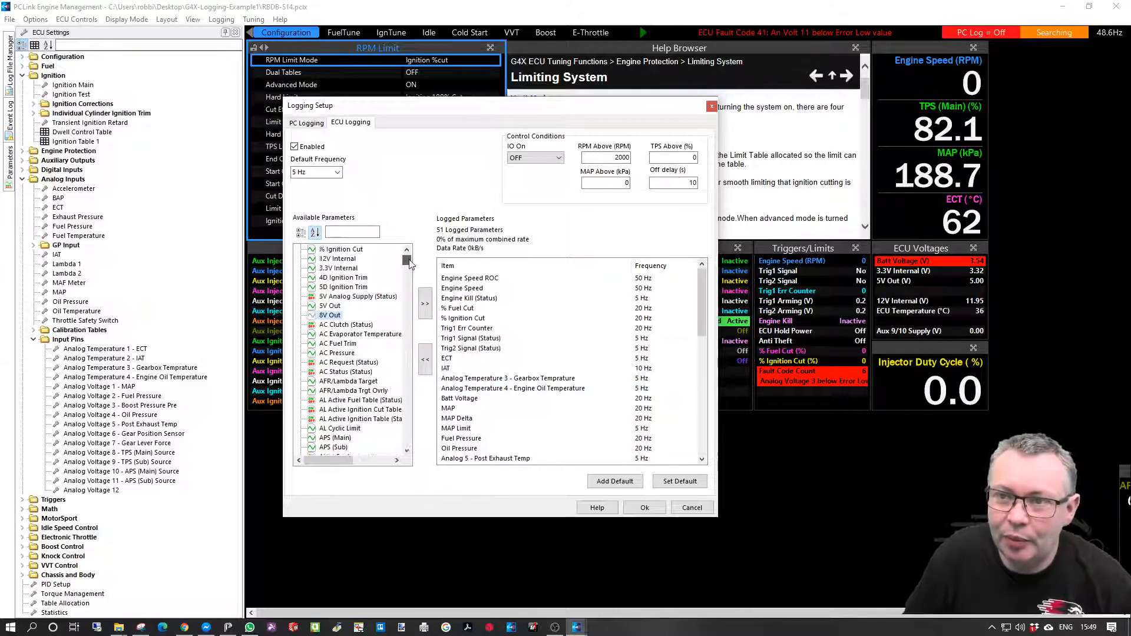
# - Add 12V Internal, 3.3V Internal, 5V Analog Supply (Status) and 5V Out to the log at 5 Hz
pyautogui.click(334, 326)
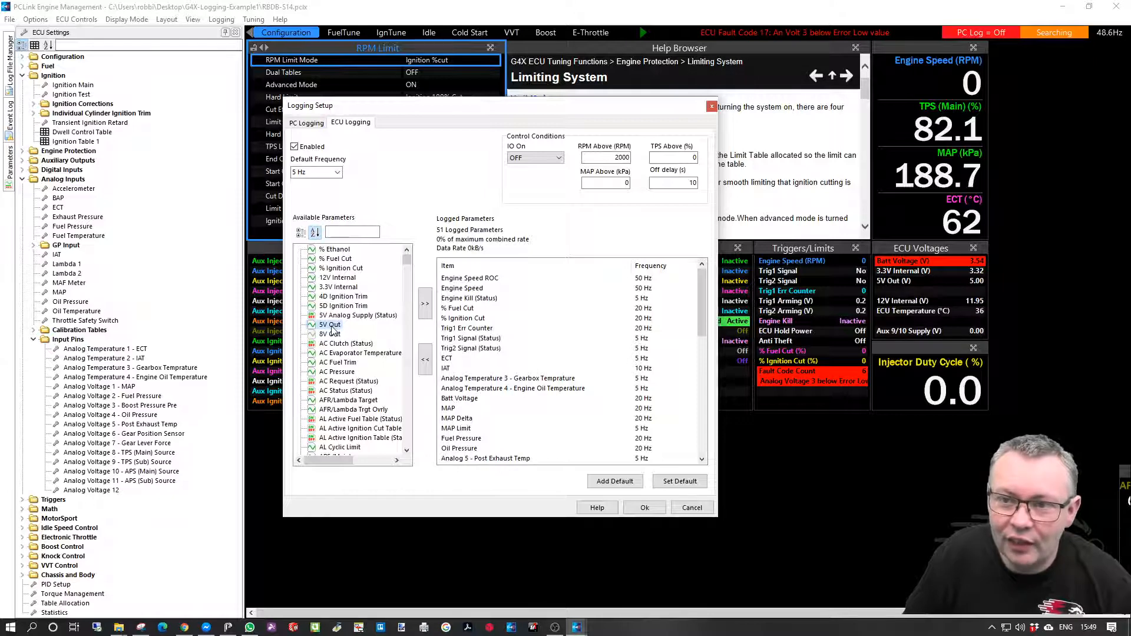
pyautogui.click(365, 318)
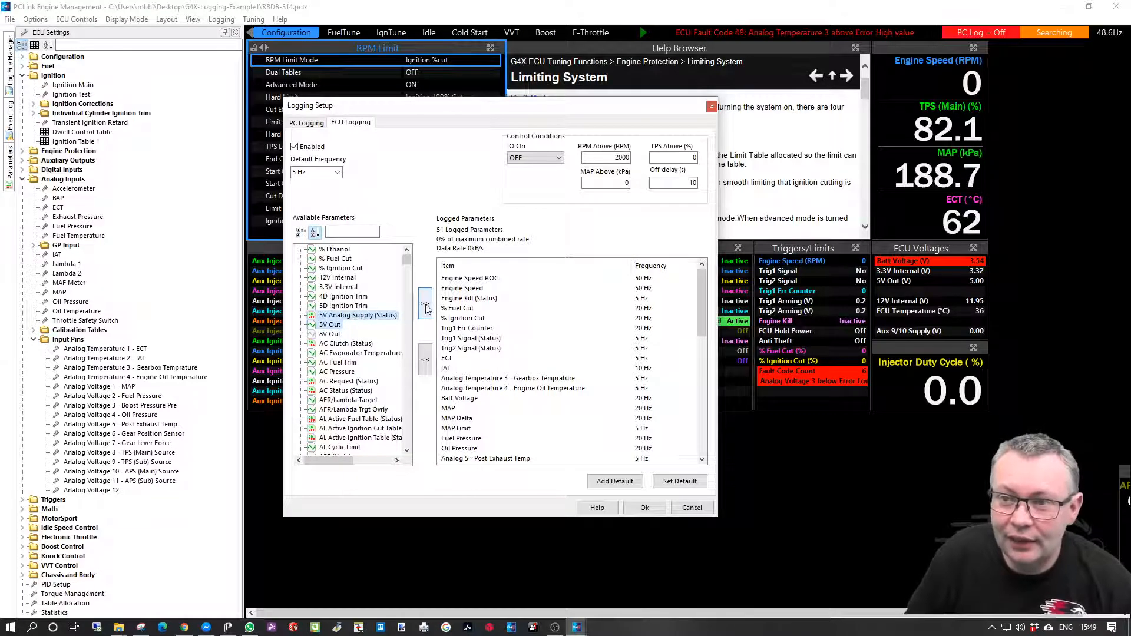
pyautogui.click(348, 288)
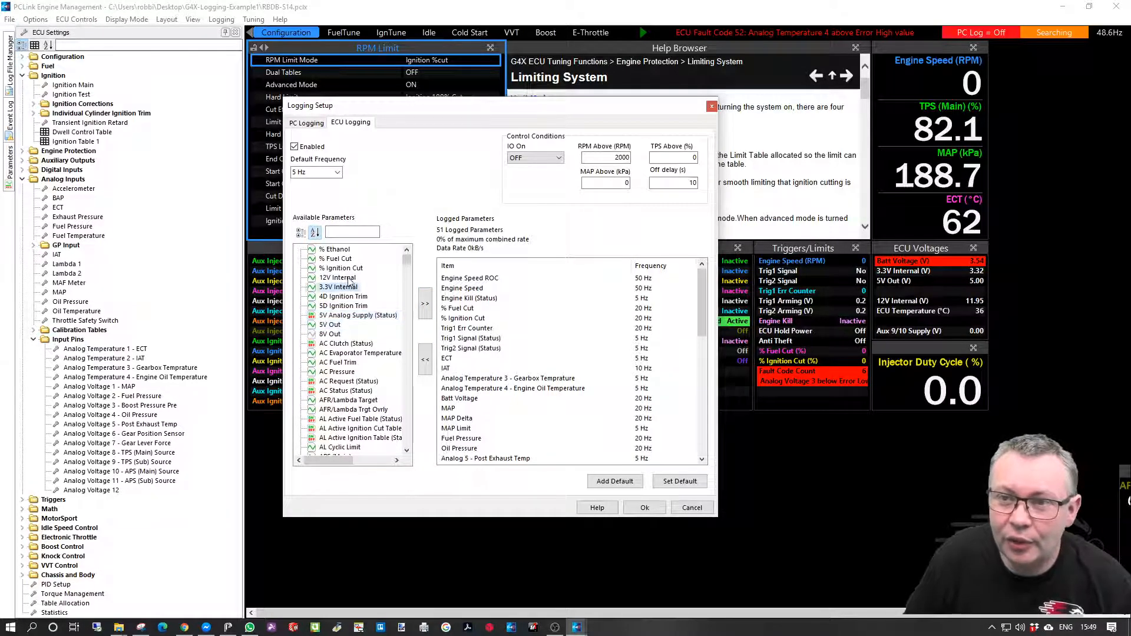
pyautogui.click(349, 279)
pyautogui.keyDown('shift'); pyautogui.click(344, 288); pyautogui.keyUp('shift')
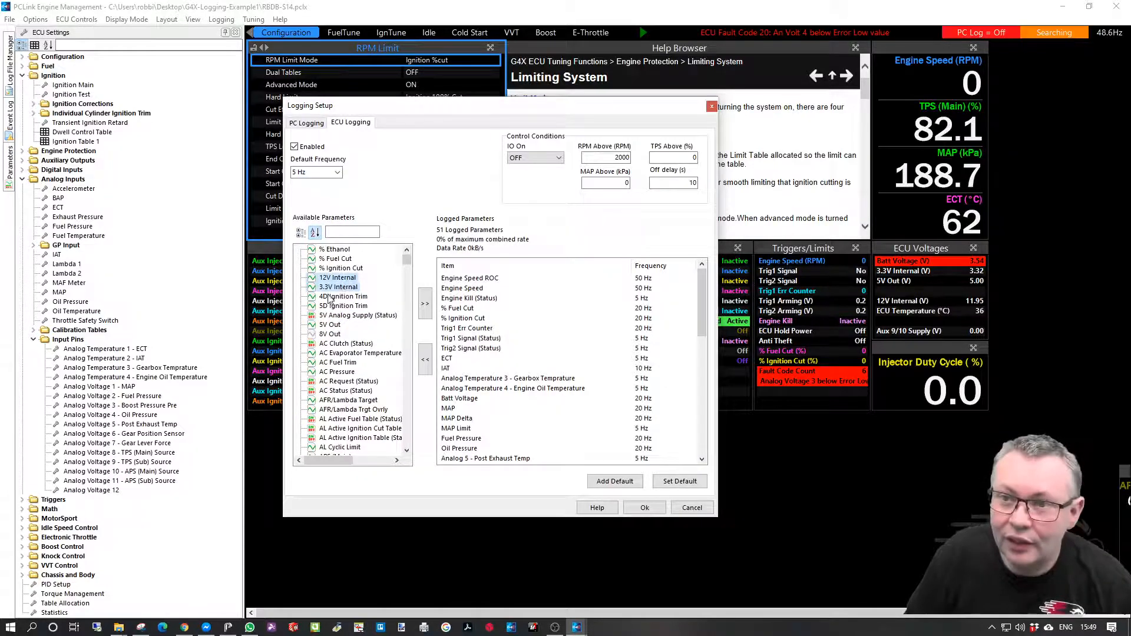
pyautogui.keyDown('shift'); pyautogui.click(339, 317); pyautogui.keyUp('shift')
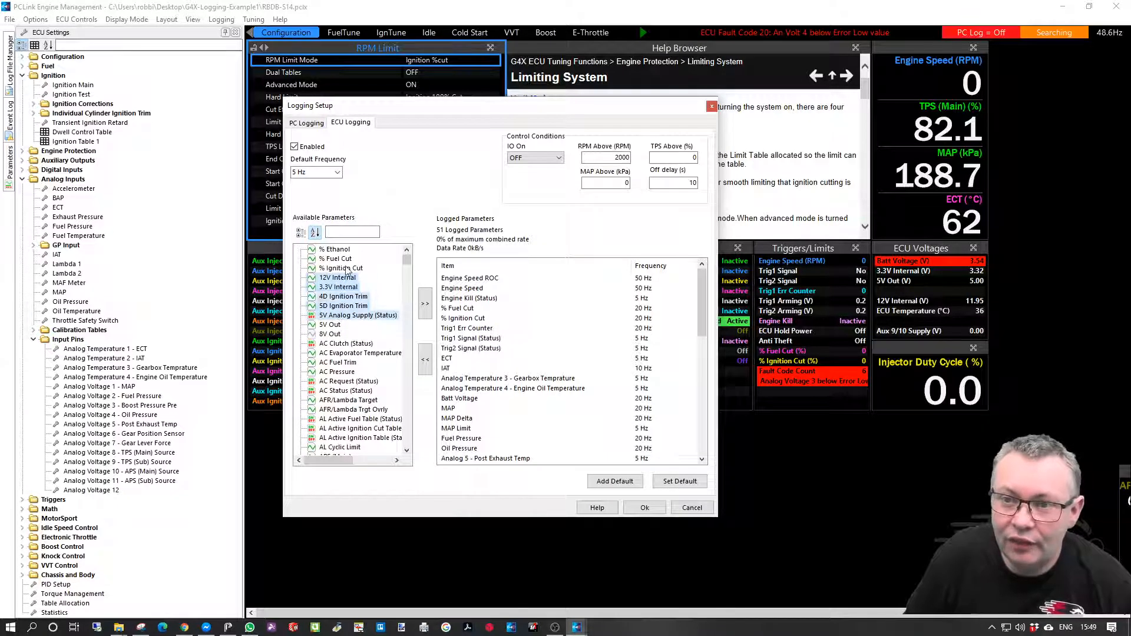
pyautogui.click(346, 267)
pyautogui.click(346, 277)
pyautogui.keyDown('ctrl'); pyautogui.click(338, 287); pyautogui.keyUp('ctrl')
pyautogui.keyDown('ctrl'); pyautogui.click(333, 316); pyautogui.keyUp('ctrl')
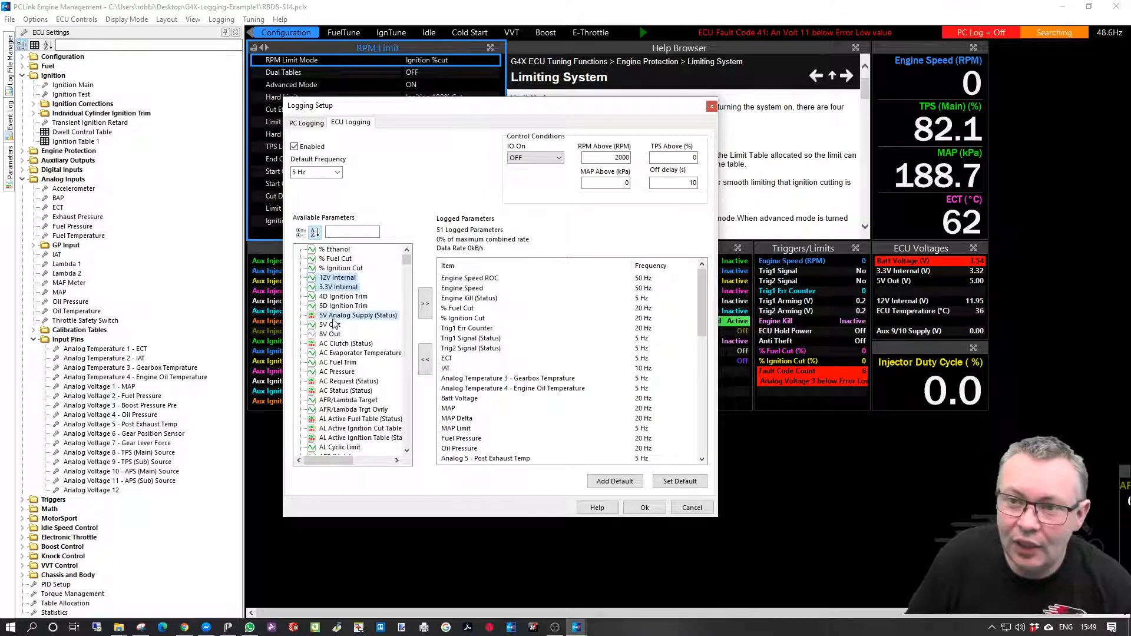
pyautogui.keyDown('ctrl'); pyautogui.click(331, 325); pyautogui.keyUp('ctrl')
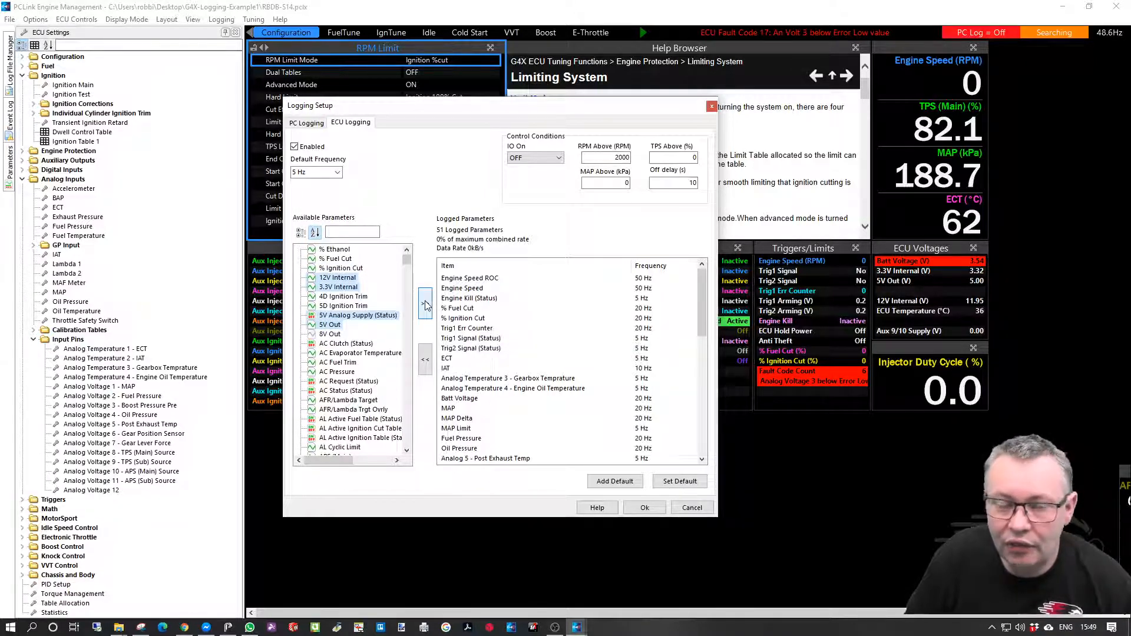
pyautogui.click(425, 305)
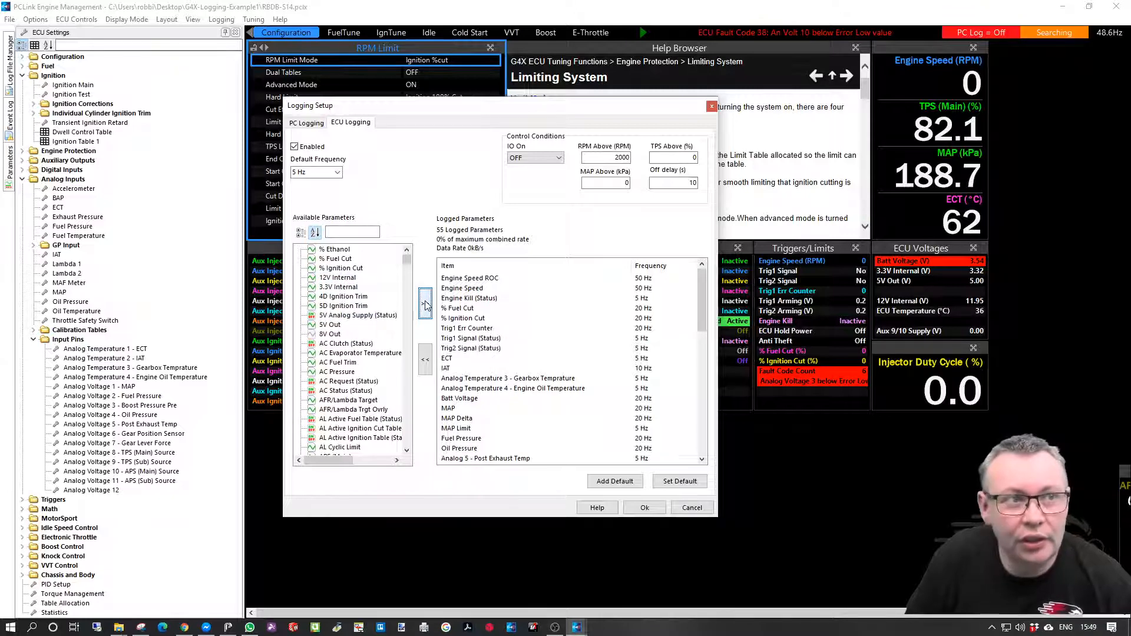
# - Store the current logged parameter list as the default and accept the logging setup
pyautogui.scroll(-2, 700, 299)
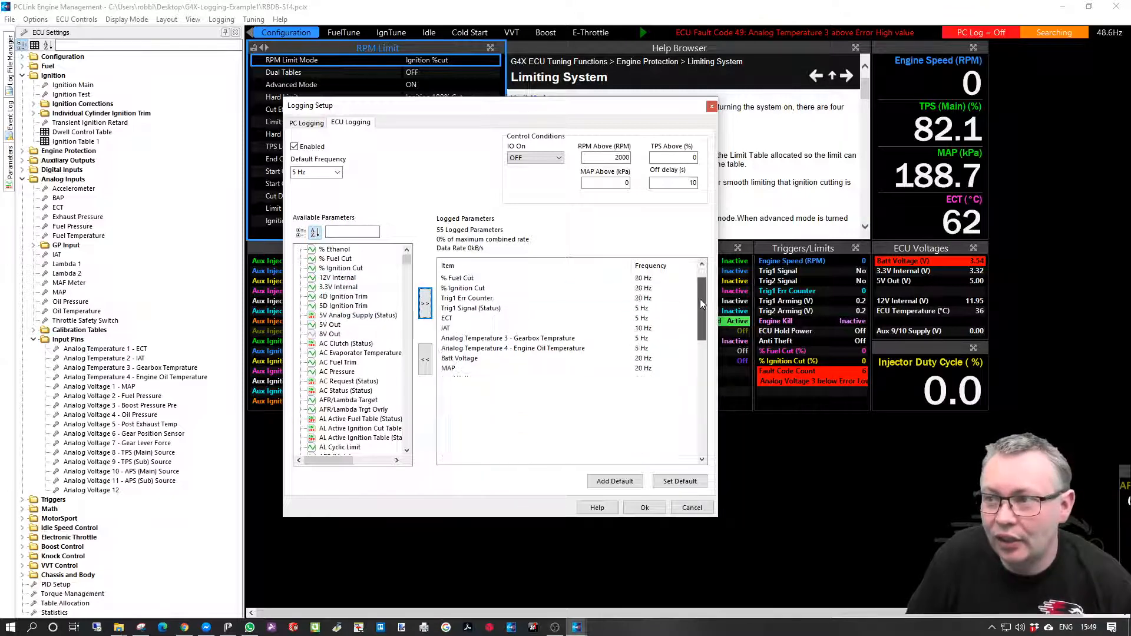
pyautogui.moveTo(700, 301)
pyautogui.mouseDown()
pyautogui.moveTo(706, 422)
pyautogui.moveTo(703, 283)
pyautogui.mouseUp()
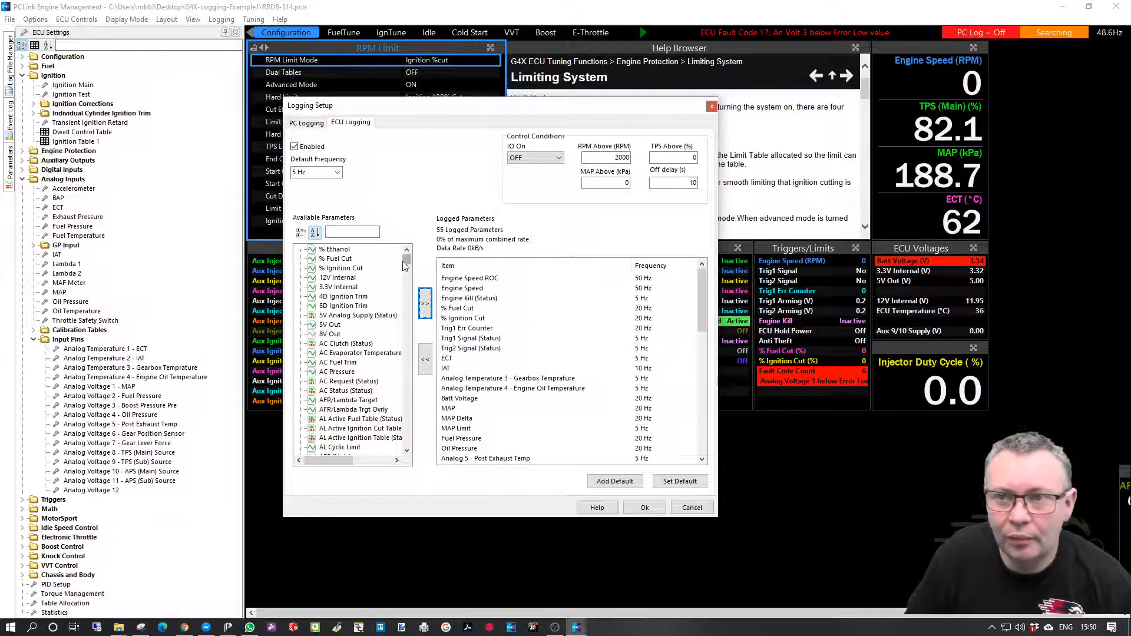
pyautogui.moveTo(405, 266); pyautogui.dragTo(412, 260)
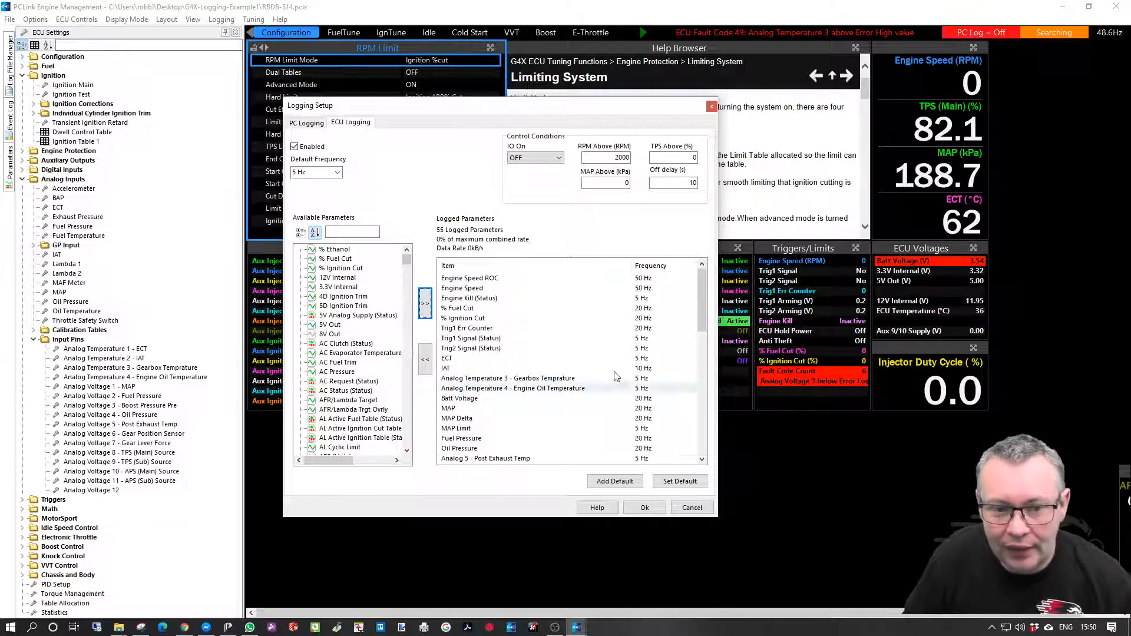
pyautogui.moveTo(706, 288)
pyautogui.mouseDown()
pyautogui.moveTo(697, 430)
pyautogui.moveTo(700, 278)
pyautogui.mouseUp()
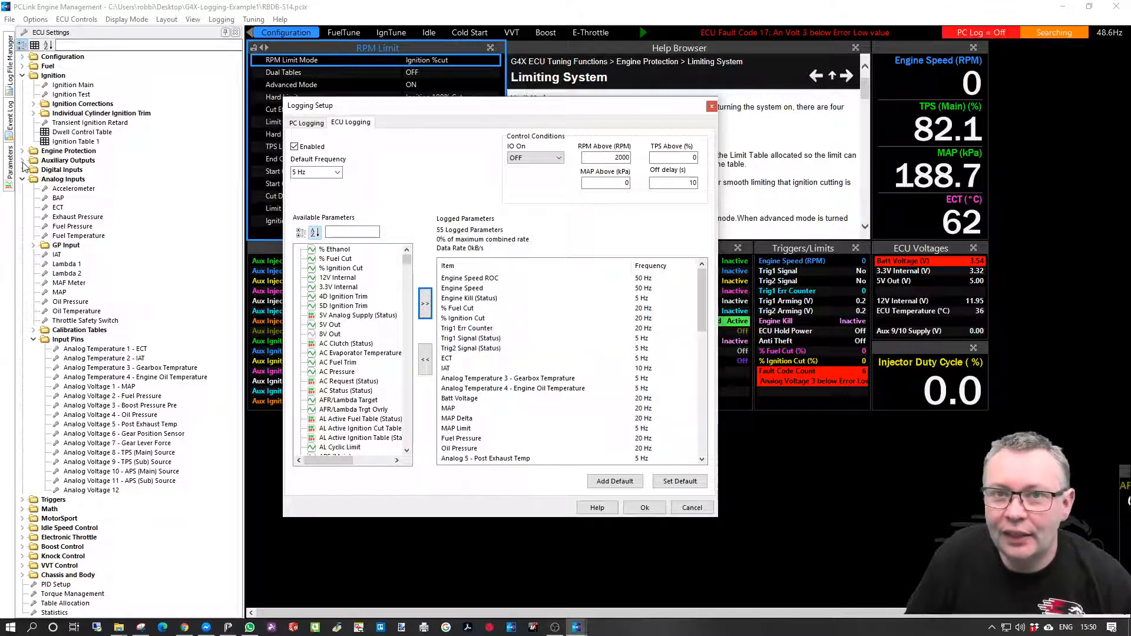
pyautogui.click(537, 339)
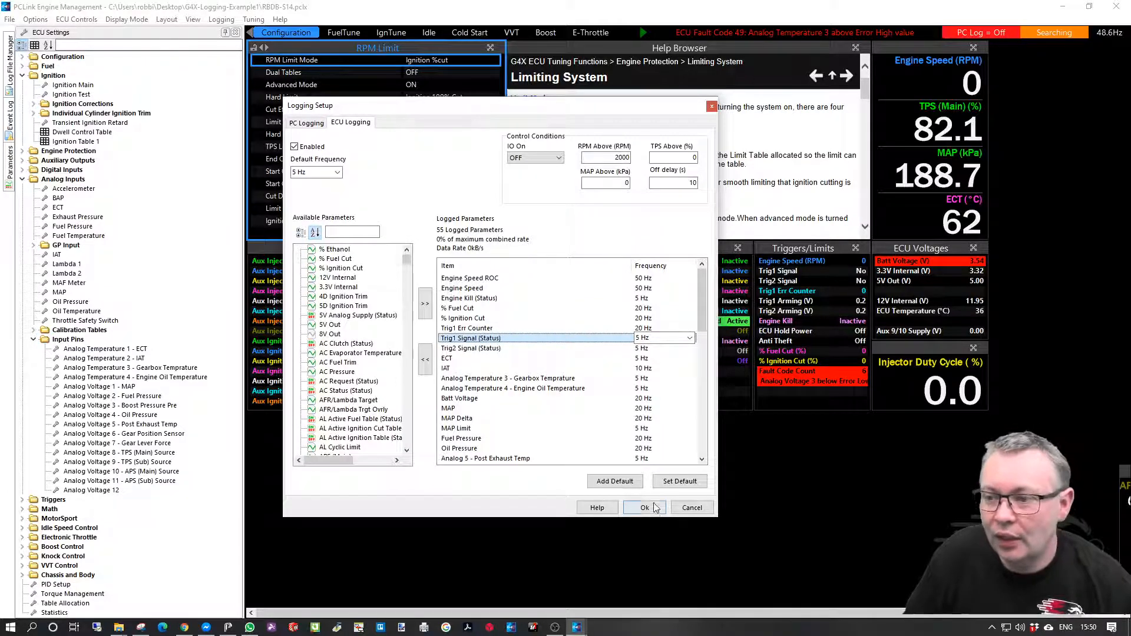
pyautogui.click(679, 482)
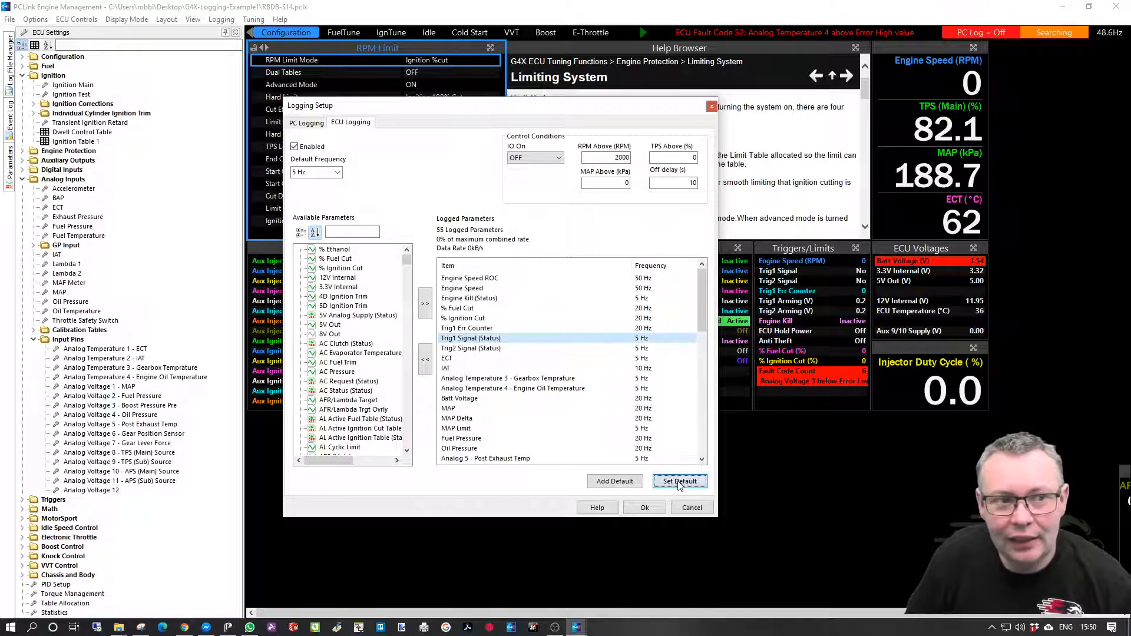
pyautogui.click(645, 508)
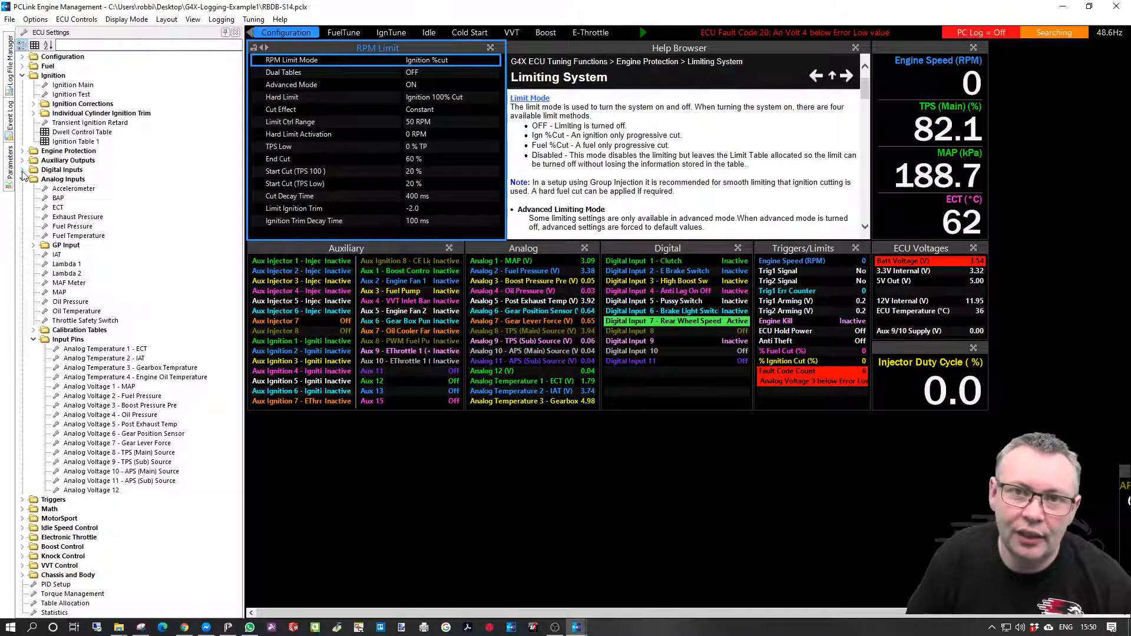
# - Look through the Auxiliary Outputs, Digital Inputs with their input pins, and Analog Inputs in the ECU settings for further channels worth logging
pyautogui.click(152, 198)
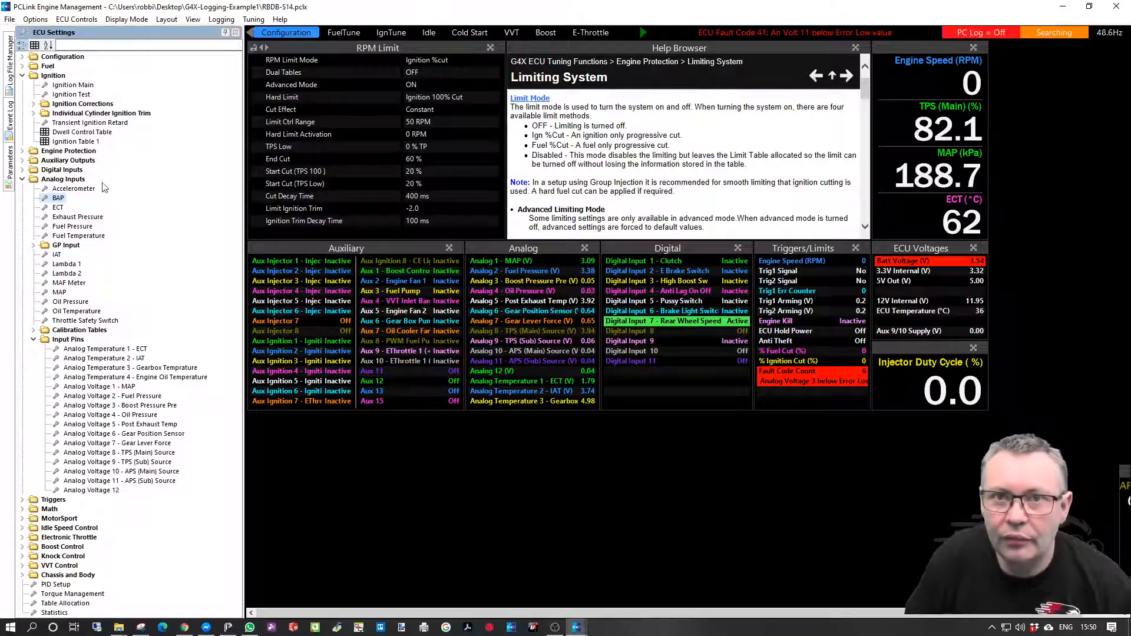
pyautogui.click(22, 170)
pyautogui.scroll(-1, 234, 274)
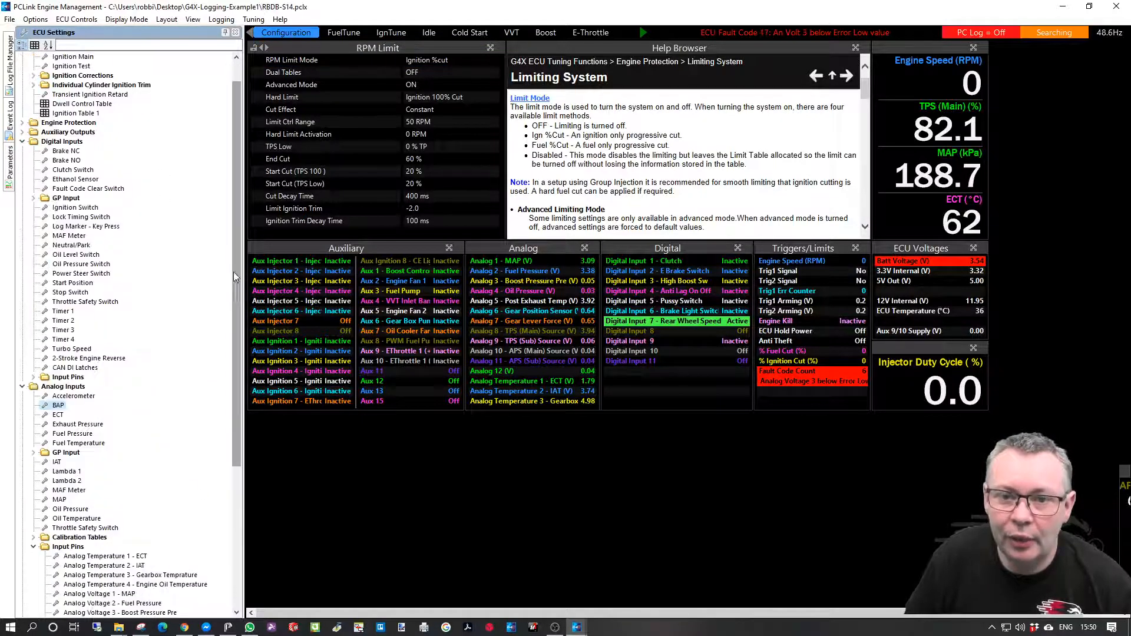
pyautogui.scroll(-1, 233, 274)
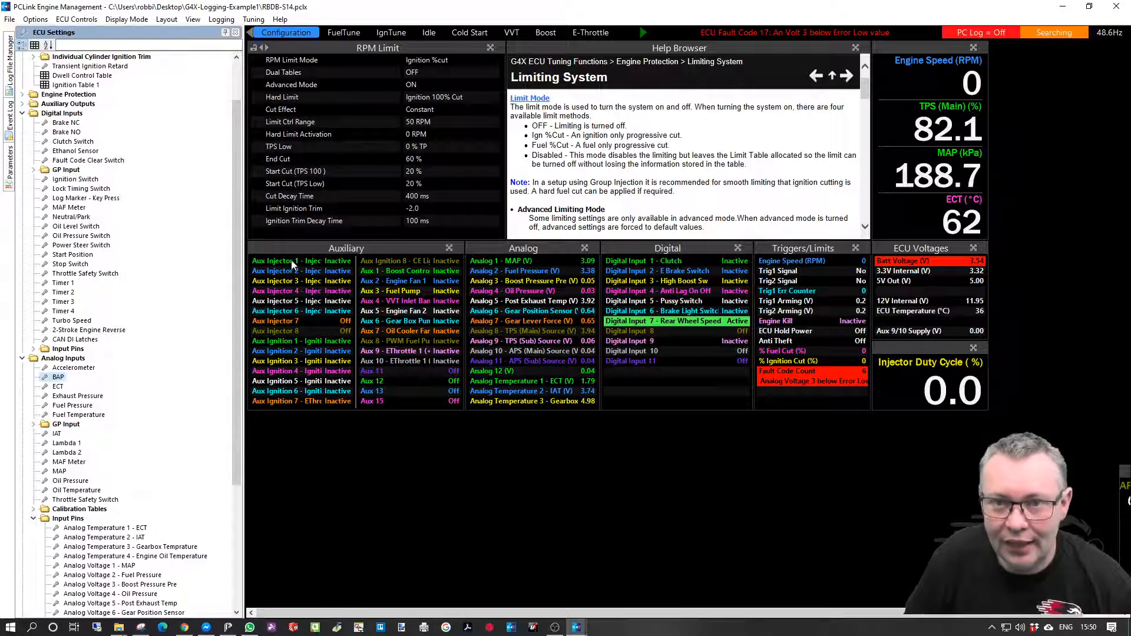
pyautogui.scroll(-6, 232, 457)
pyautogui.scroll(8, 232, 457)
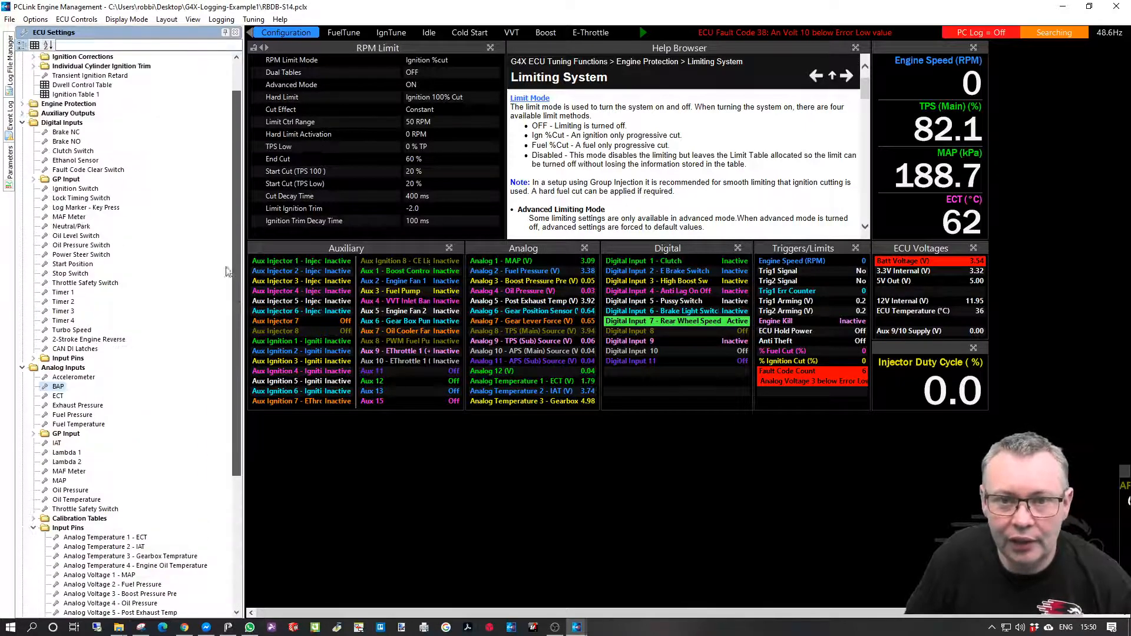
pyautogui.moveTo(234, 234); pyautogui.dragTo(233, 250)
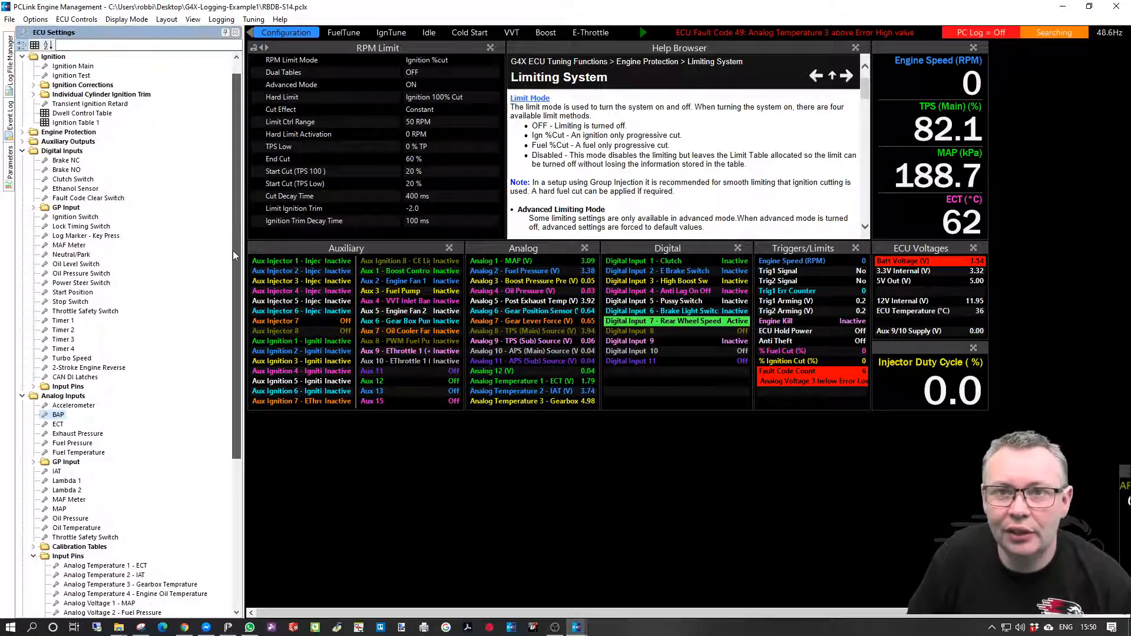
pyautogui.click(22, 142)
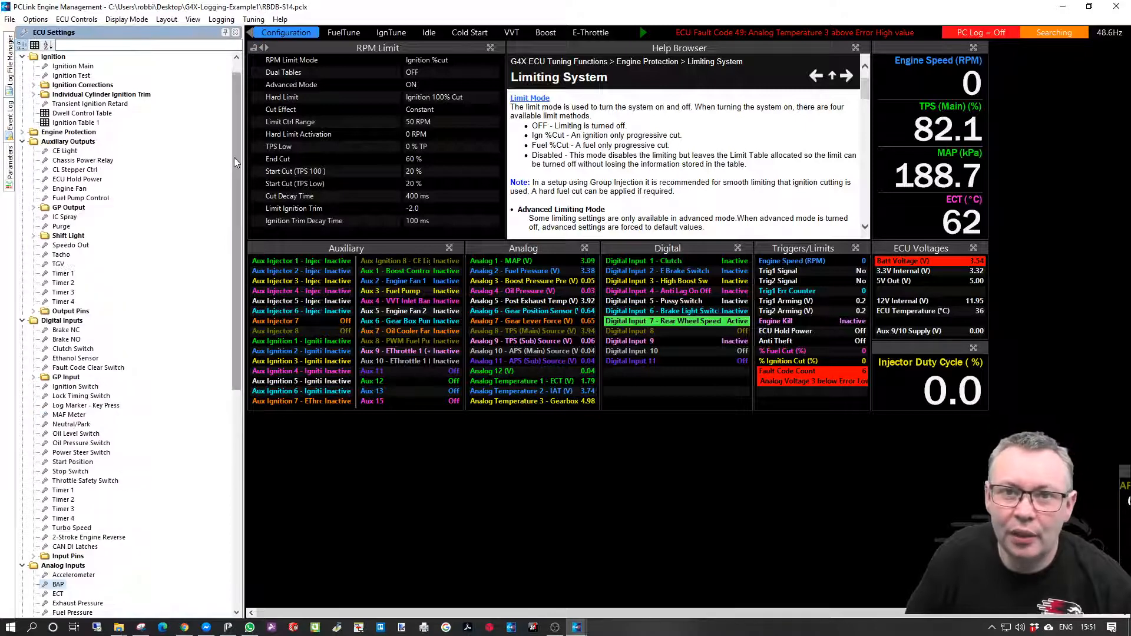
pyautogui.moveTo(238, 172)
pyautogui.mouseDown()
pyautogui.moveTo(238, 195)
pyautogui.moveTo(244, 154)
pyautogui.mouseUp()
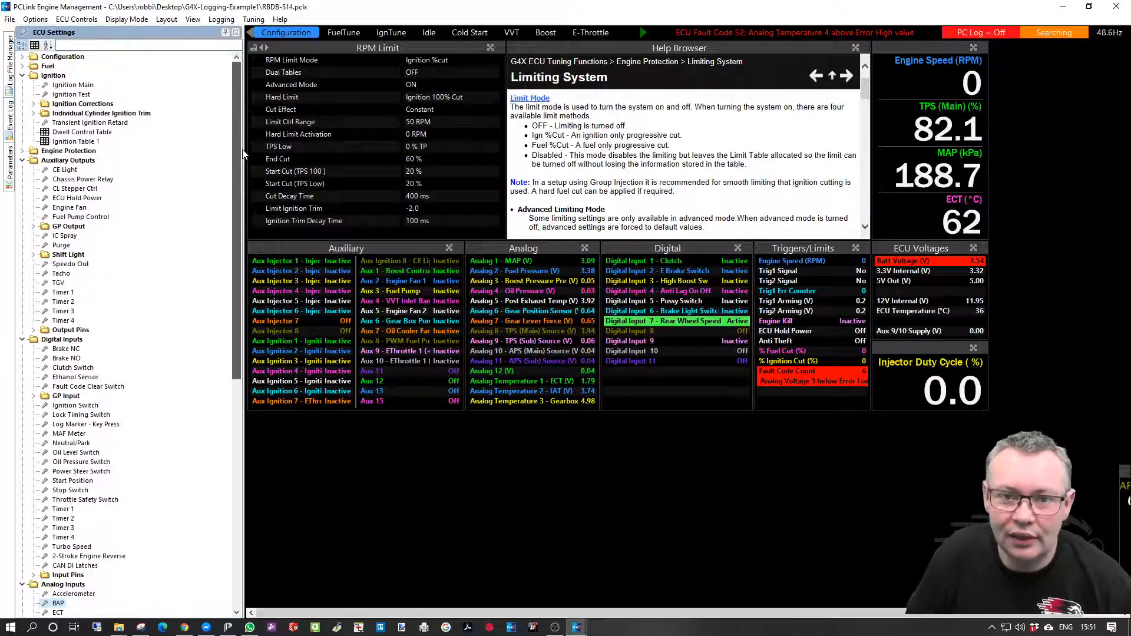
pyautogui.doubleClick(66, 575)
pyautogui.moveTo(238, 221); pyautogui.dragTo(247, 194)
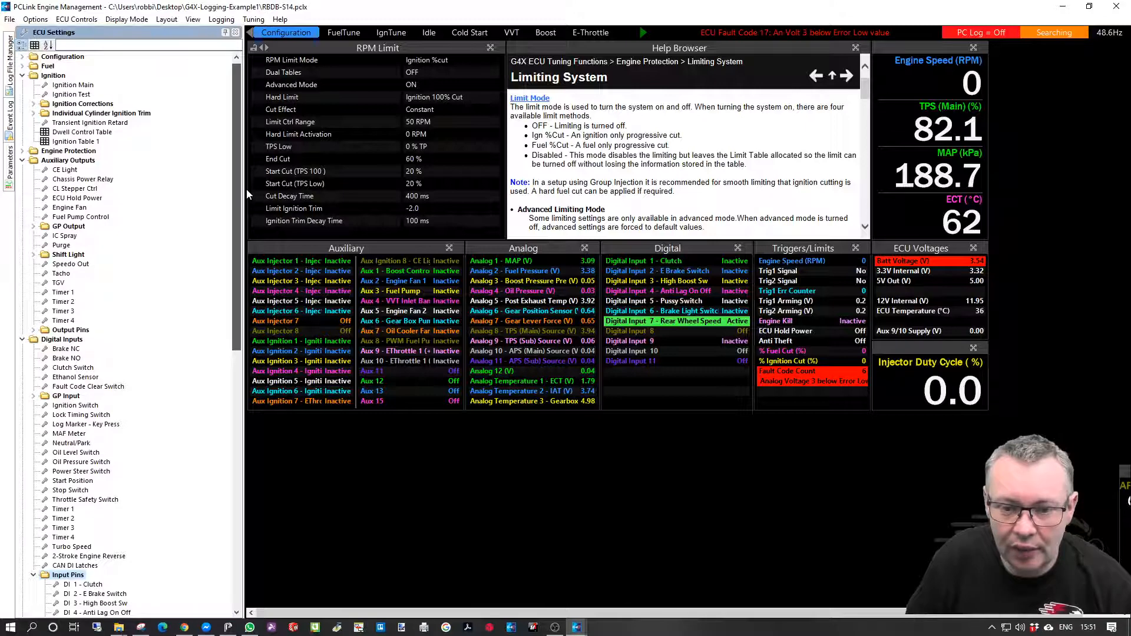
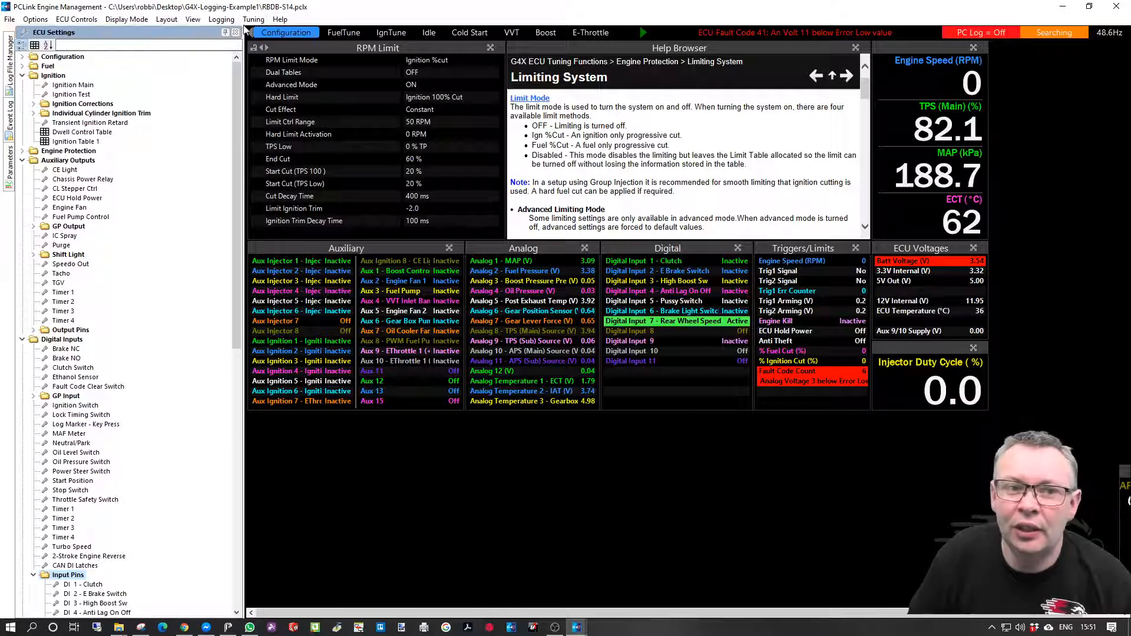
# - Reopen the ECU logging setup and widen its window so the full parameter names fit
pyautogui.click(222, 20)
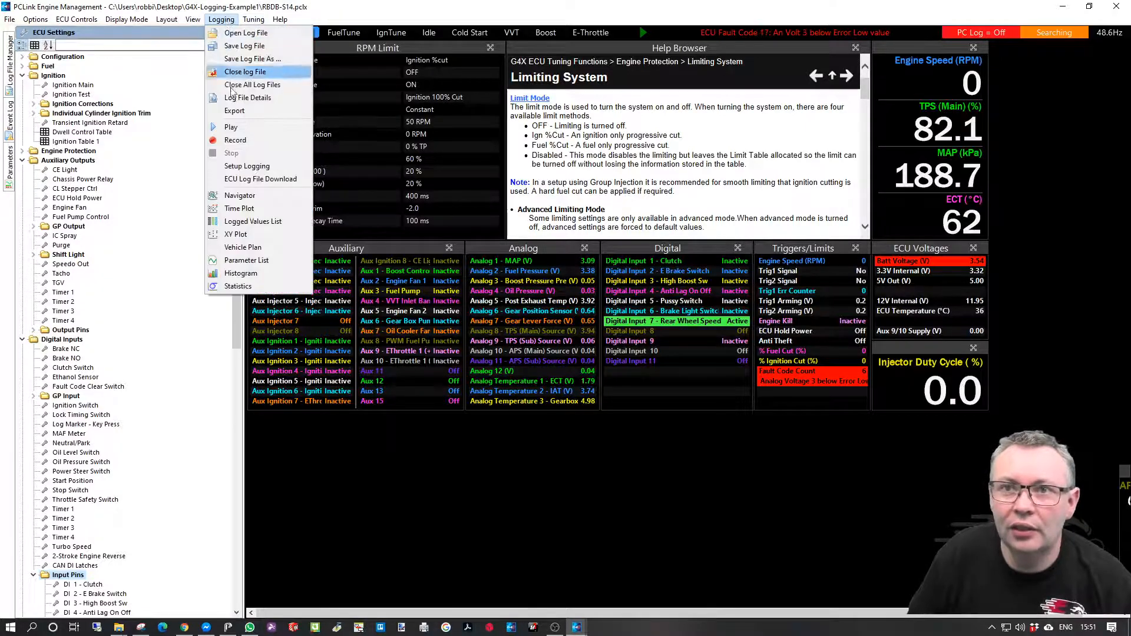
pyautogui.click(260, 170)
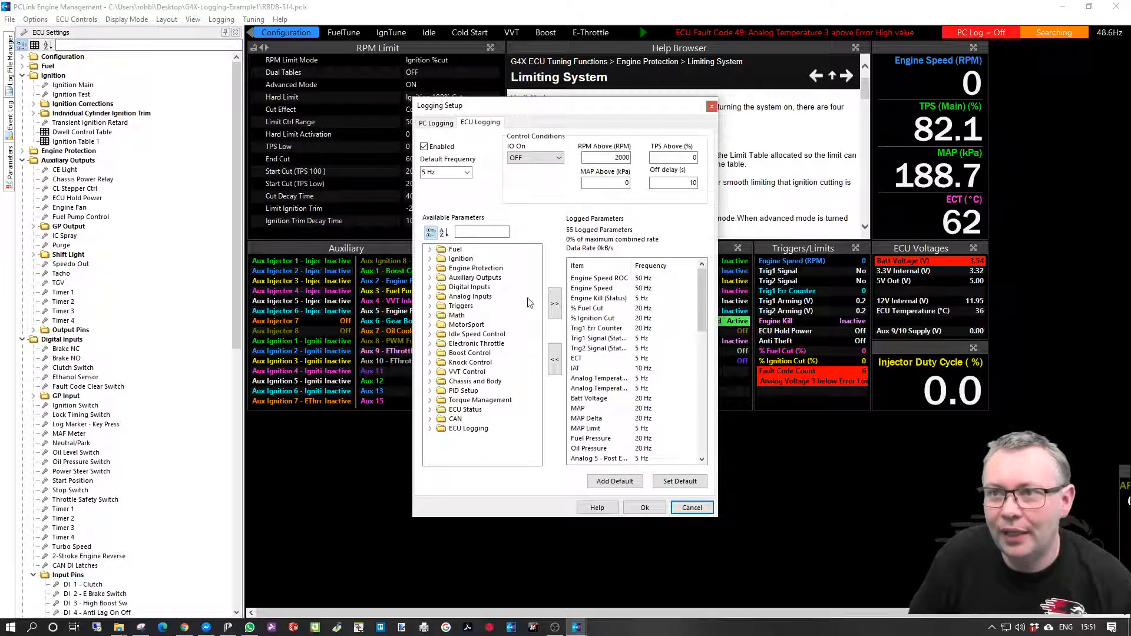
pyautogui.moveTo(702, 306)
pyautogui.mouseDown()
pyautogui.moveTo(722, 440)
pyautogui.moveTo(704, 290)
pyautogui.mouseUp()
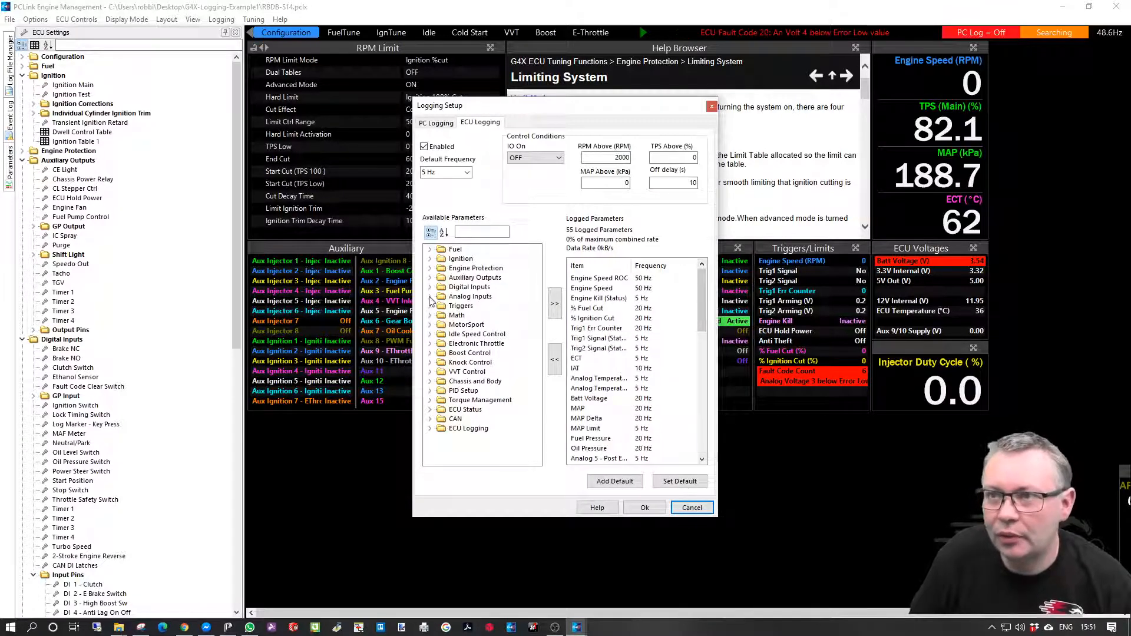
pyautogui.moveTo(413, 334); pyautogui.dragTo(320, 334)
# - Filter the alphabetical list of available parameters by "clu" and add Digital Input 1 - Clutch (Status) to the log at 5 Hz
pyautogui.click(395, 232)
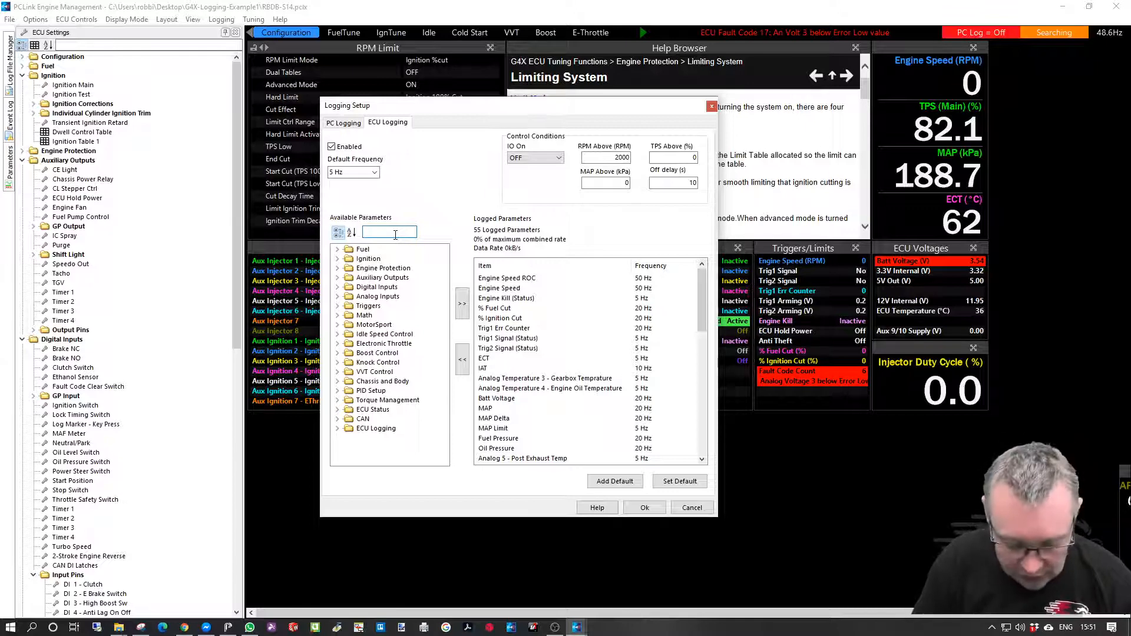
pyautogui.write('l')
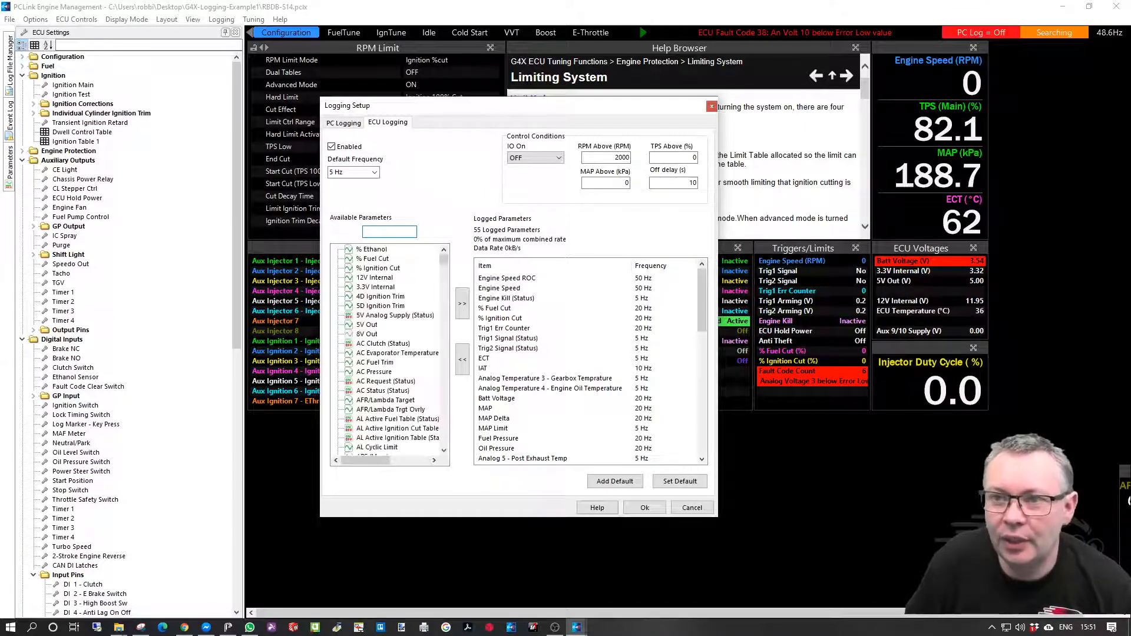
pyautogui.write('cu')
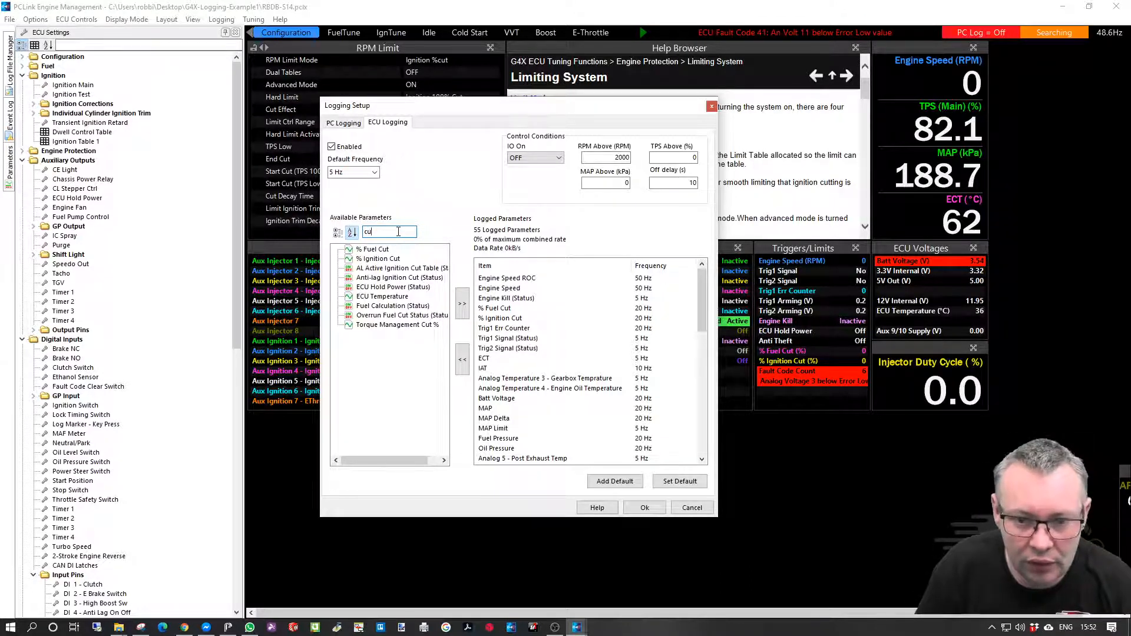
pyautogui.press('BackSpace')
pyautogui.write('lu')
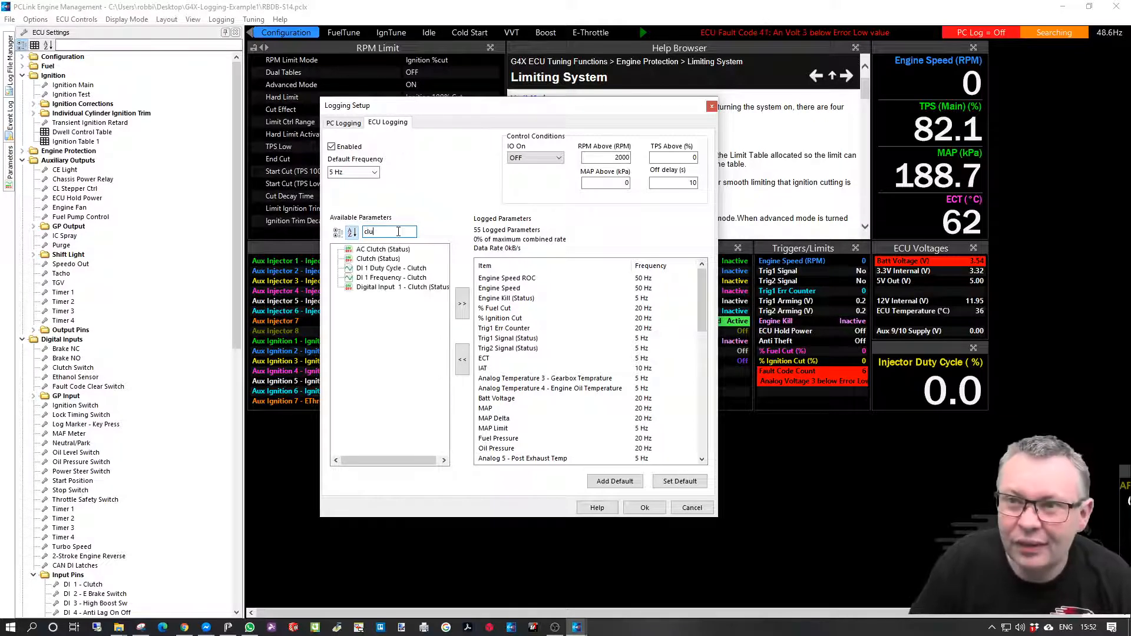
pyautogui.click(419, 269)
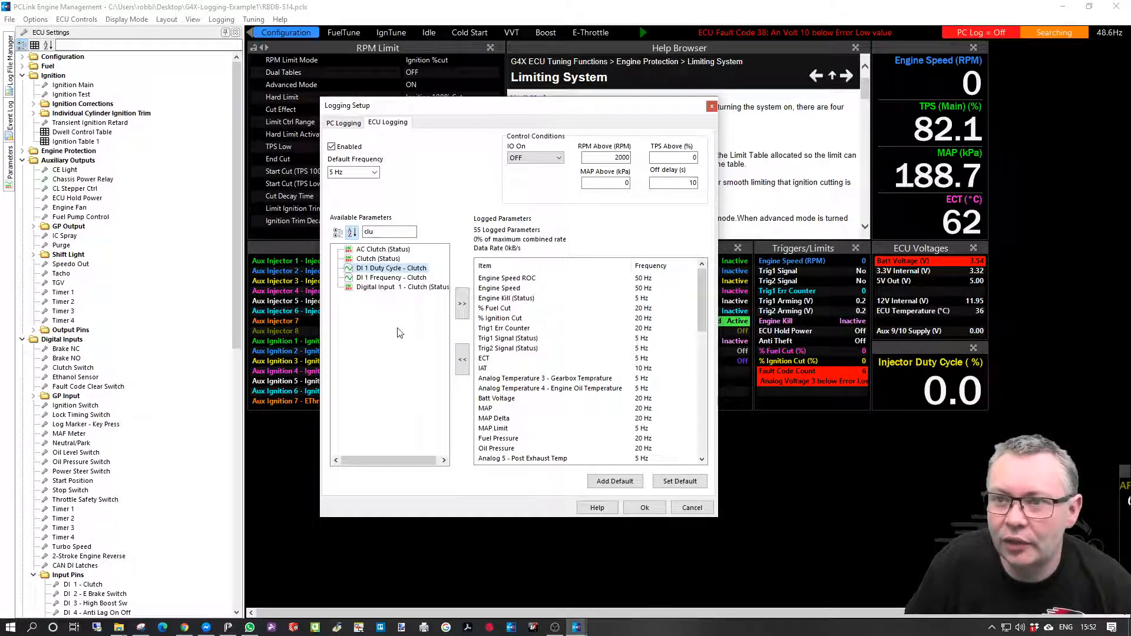
pyautogui.click(432, 288)
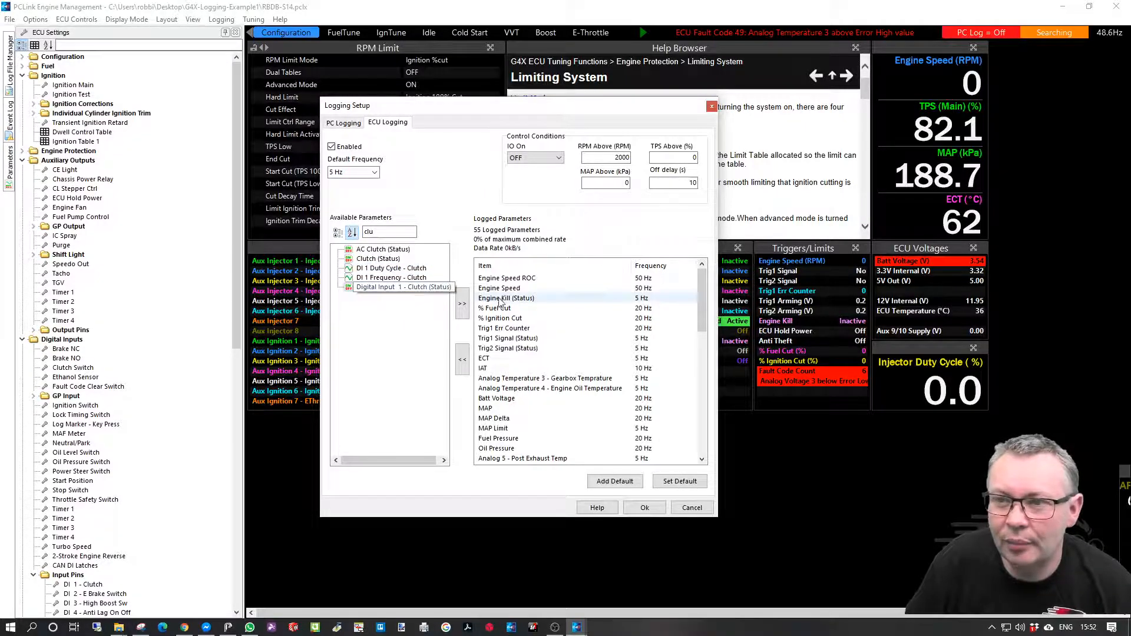
pyautogui.click(461, 305)
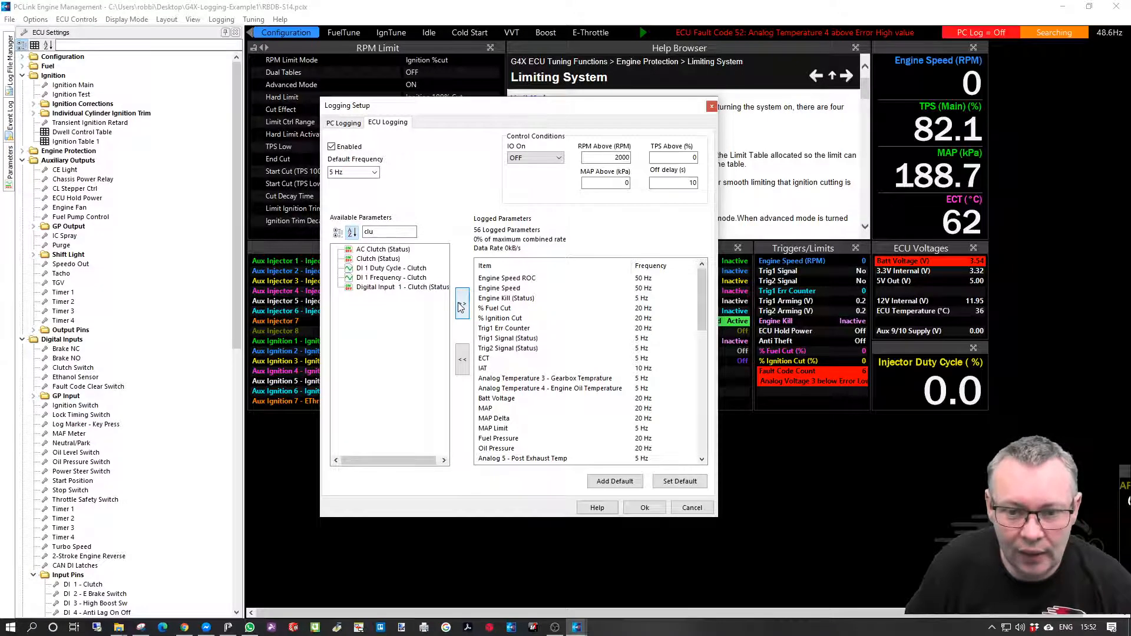
# - Filter the available parameters by "e b" and add GP Input 2 - E Brake Switch (Status) to the log at 5 Hz
pyautogui.doubleClick(371, 231)
pyautogui.write('e')
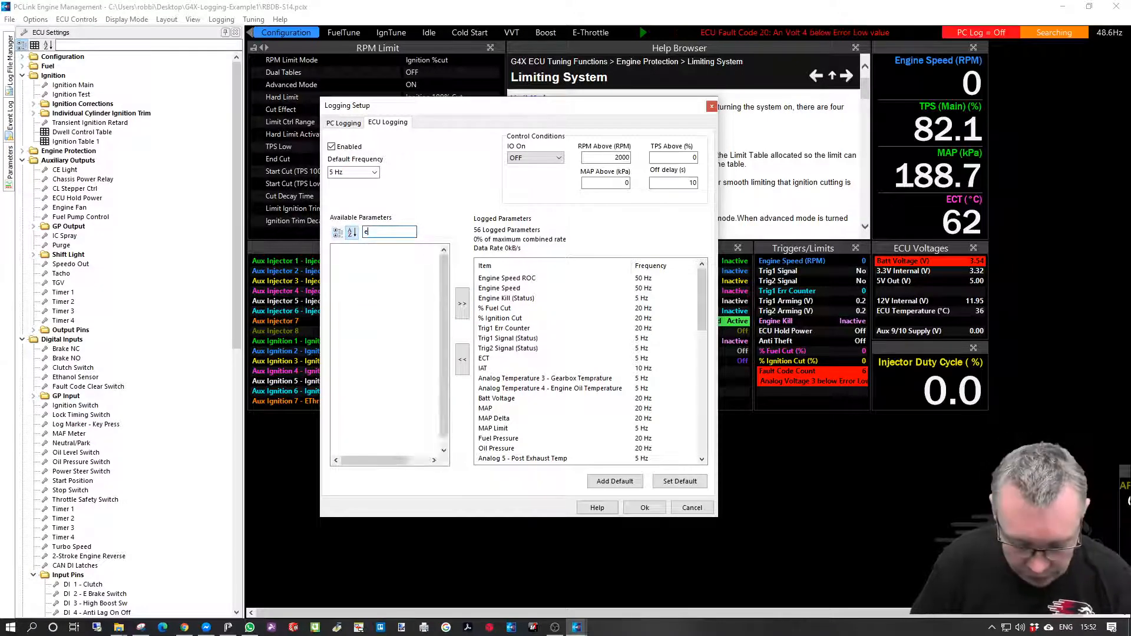
pyautogui.write(' b')
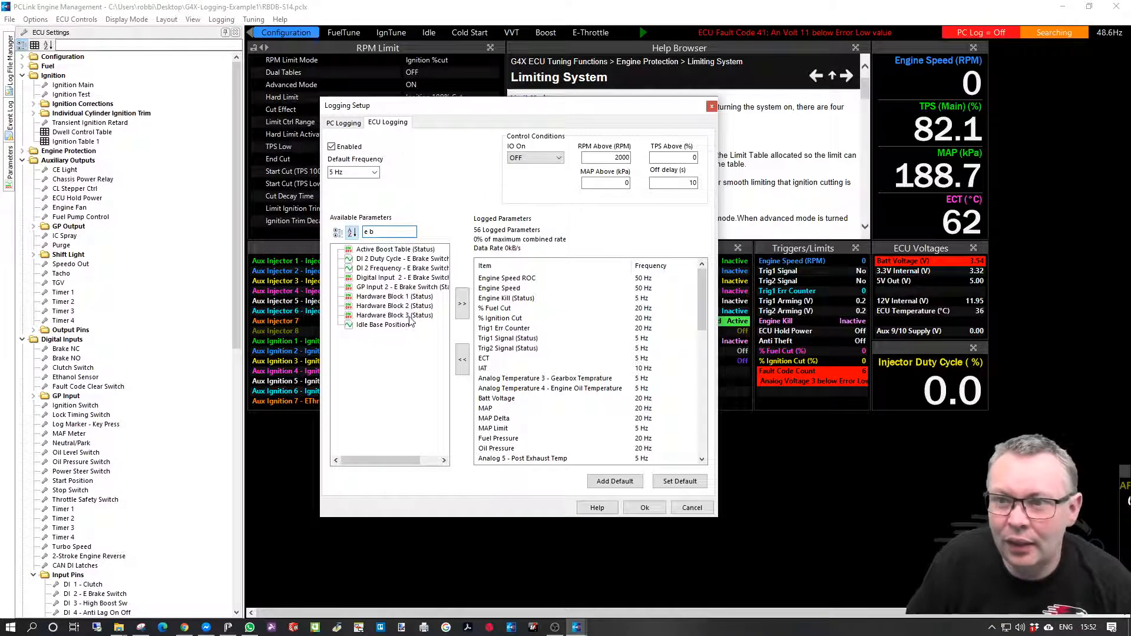
pyautogui.click(427, 292)
pyautogui.click(464, 307)
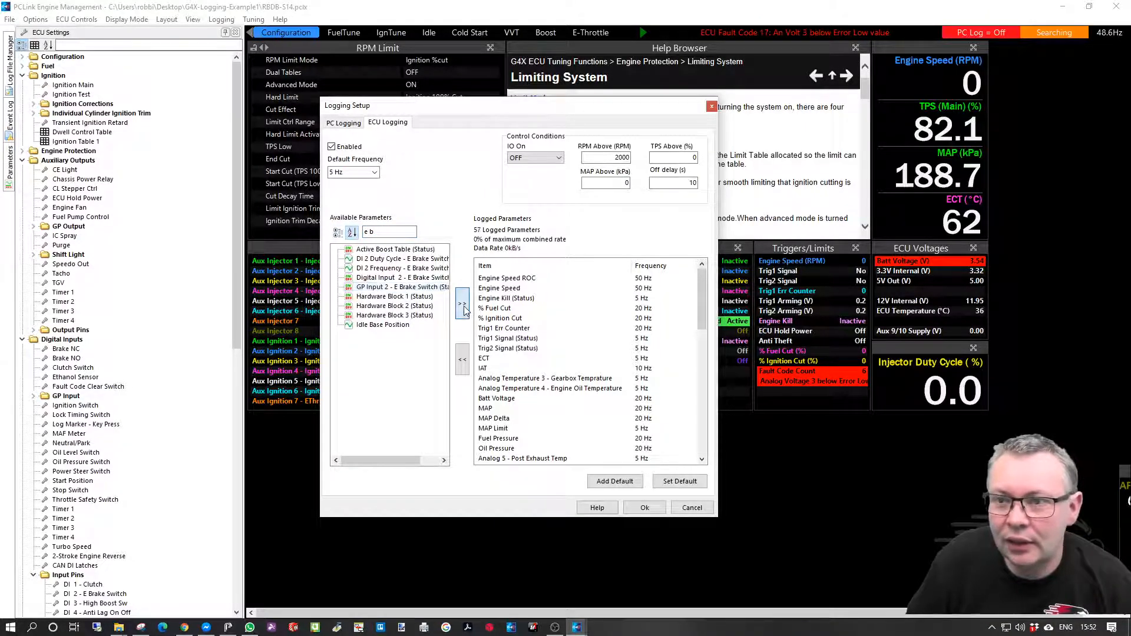
# - Filter the available parameters by "di" and add the Digital Input 3 - High Boost and Digital Input 4 - Anti Lag statuses at 5 Hz
pyautogui.moveTo(389, 232); pyautogui.dragTo(325, 228)
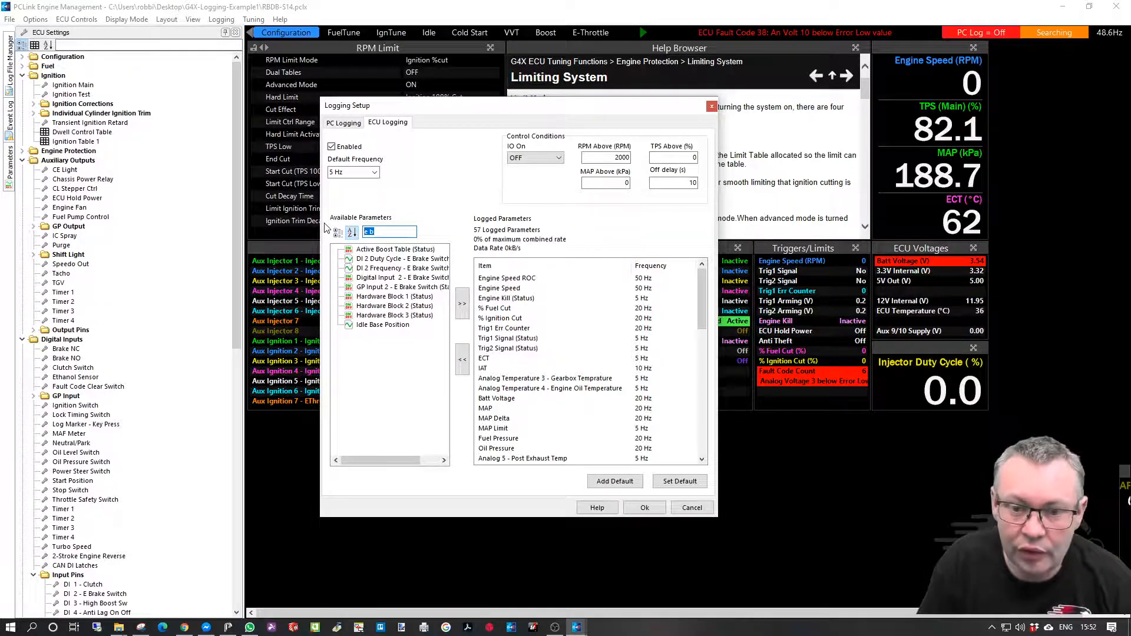
pyautogui.press('BackSpace')
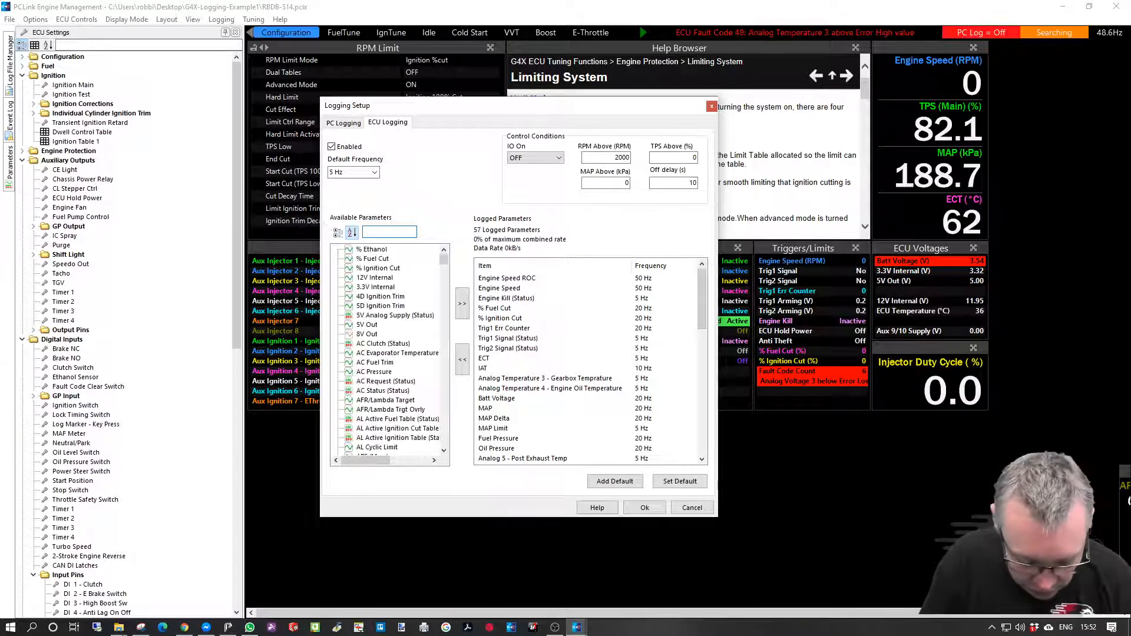
pyautogui.write('d')
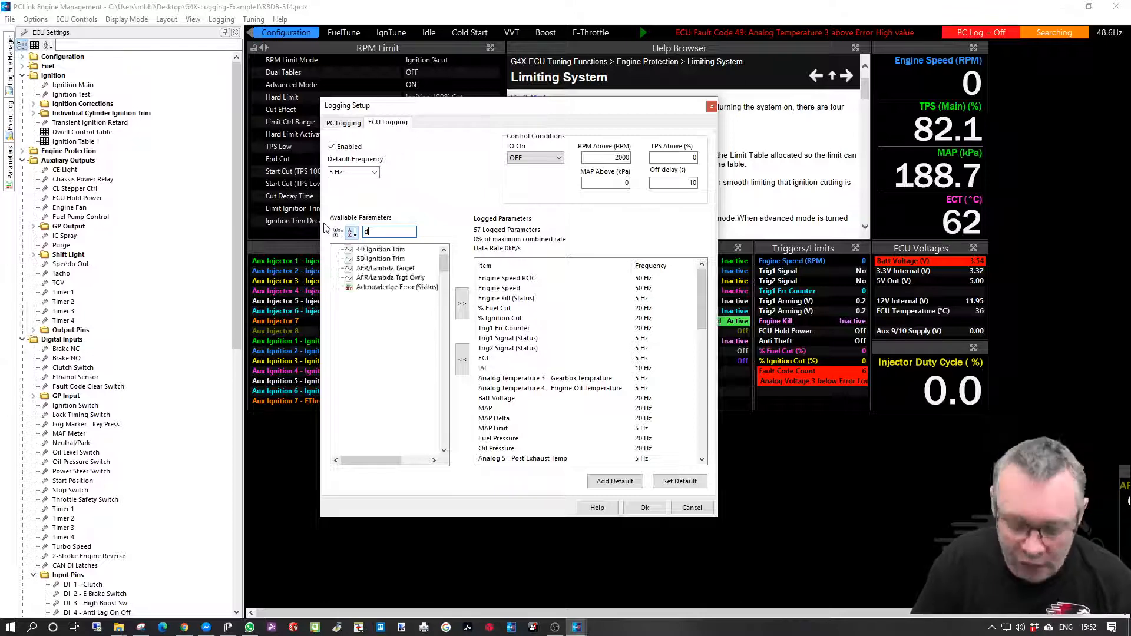
pyautogui.write('i')
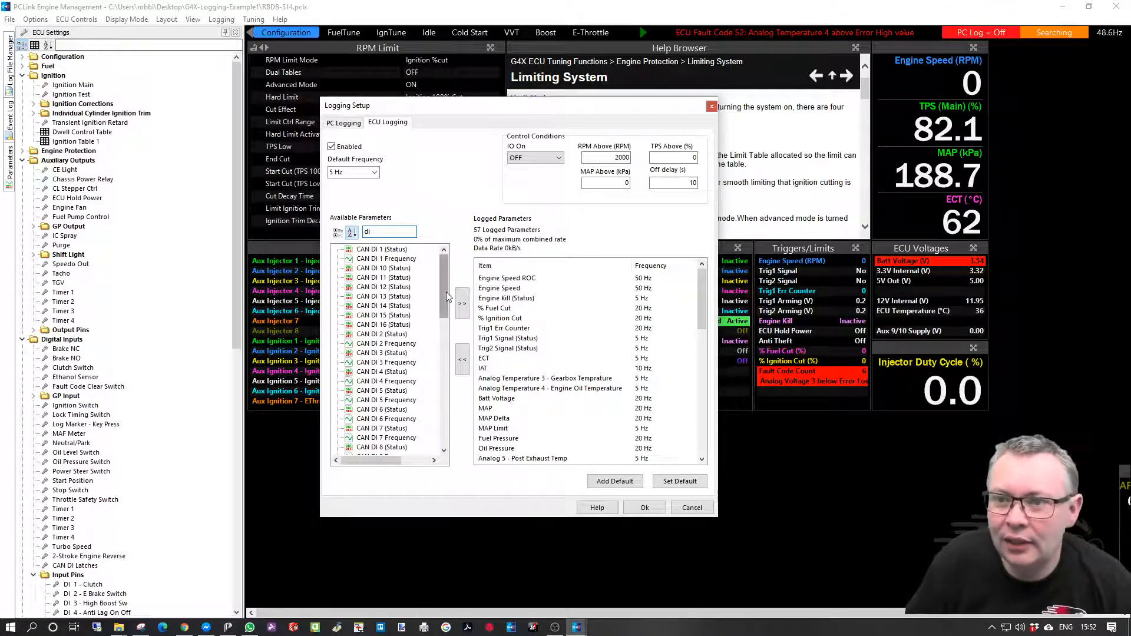
pyautogui.moveTo(444, 284); pyautogui.dragTo(444, 345)
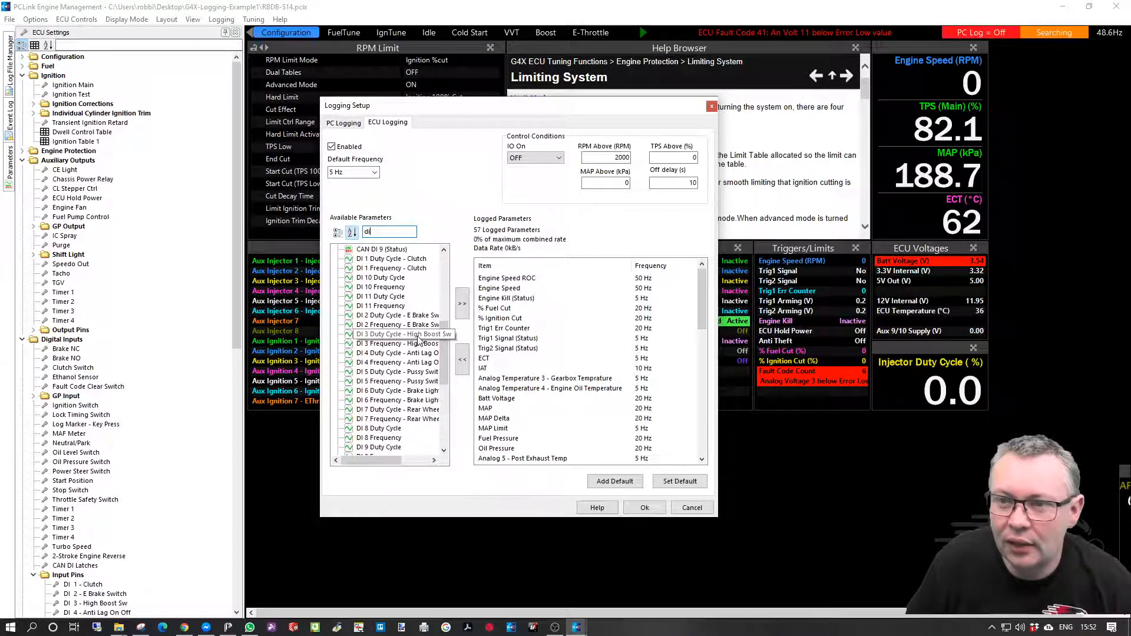
pyautogui.moveTo(445, 360); pyautogui.dragTo(446, 396)
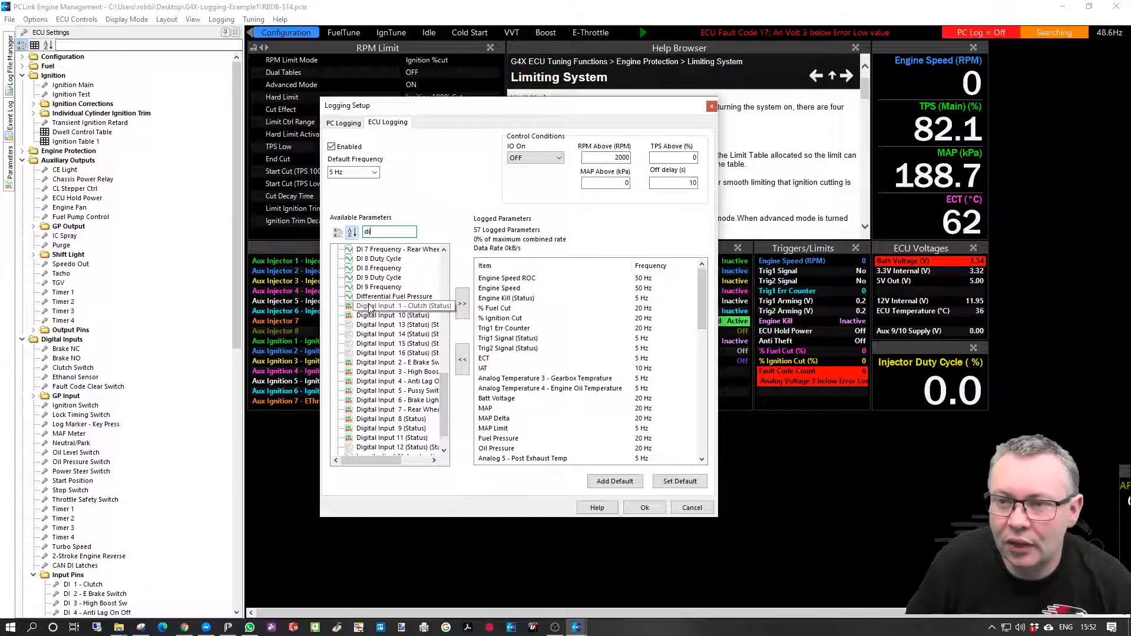
pyautogui.click(413, 375)
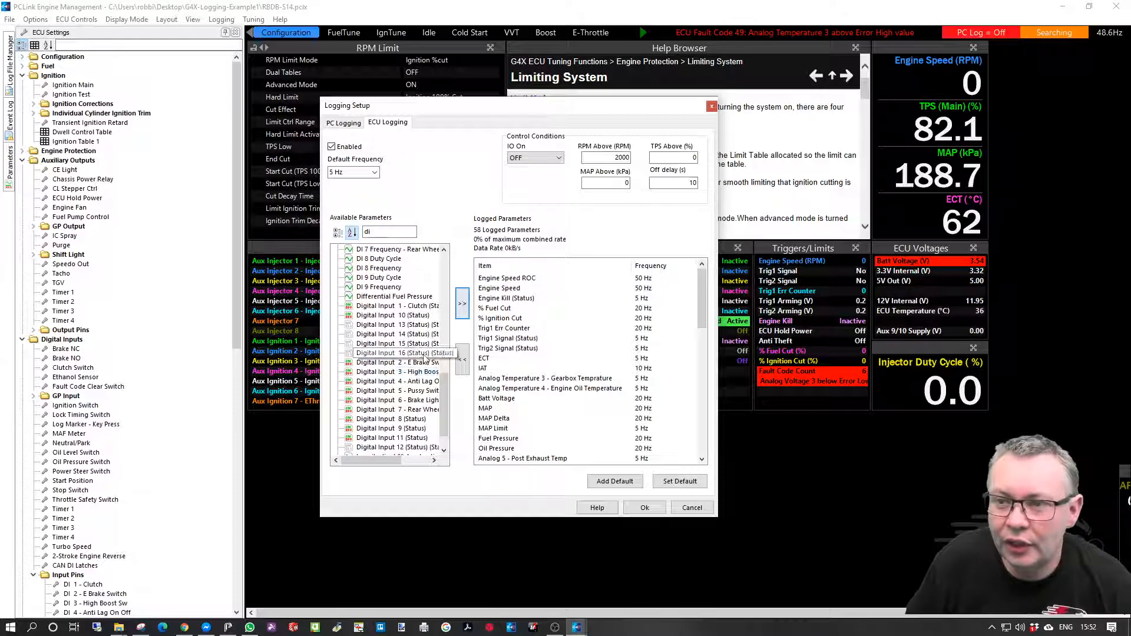
pyautogui.click(460, 318)
pyautogui.click(459, 318)
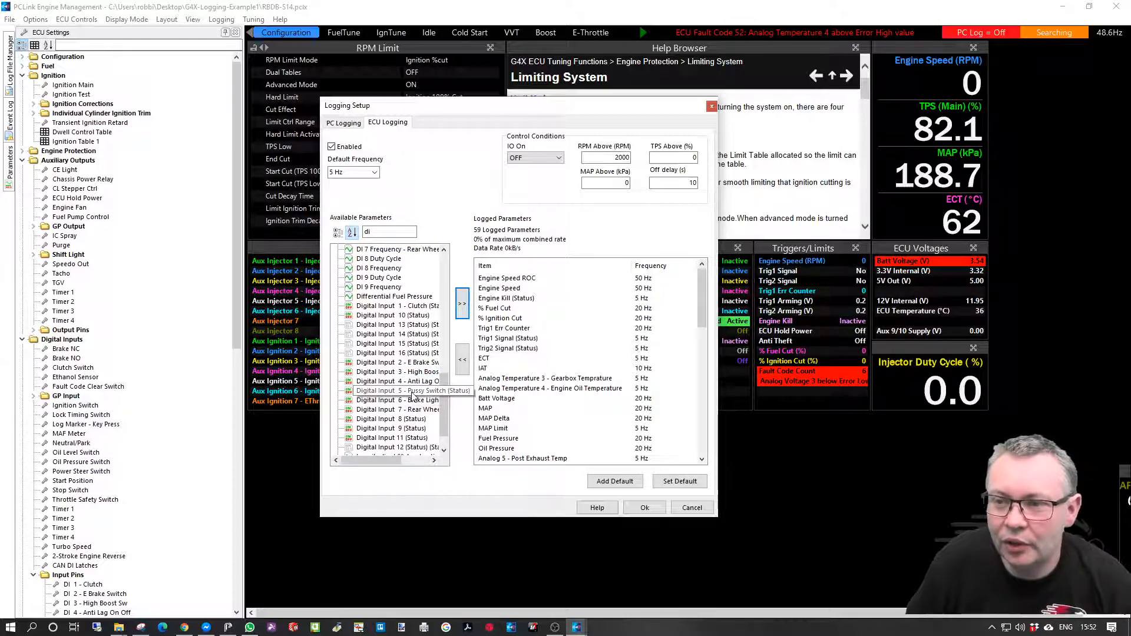
# - Add the Digital Input 5 and Digital Input 6 - Brake Light statuses to the log at 5 Hz
pyautogui.click(414, 391)
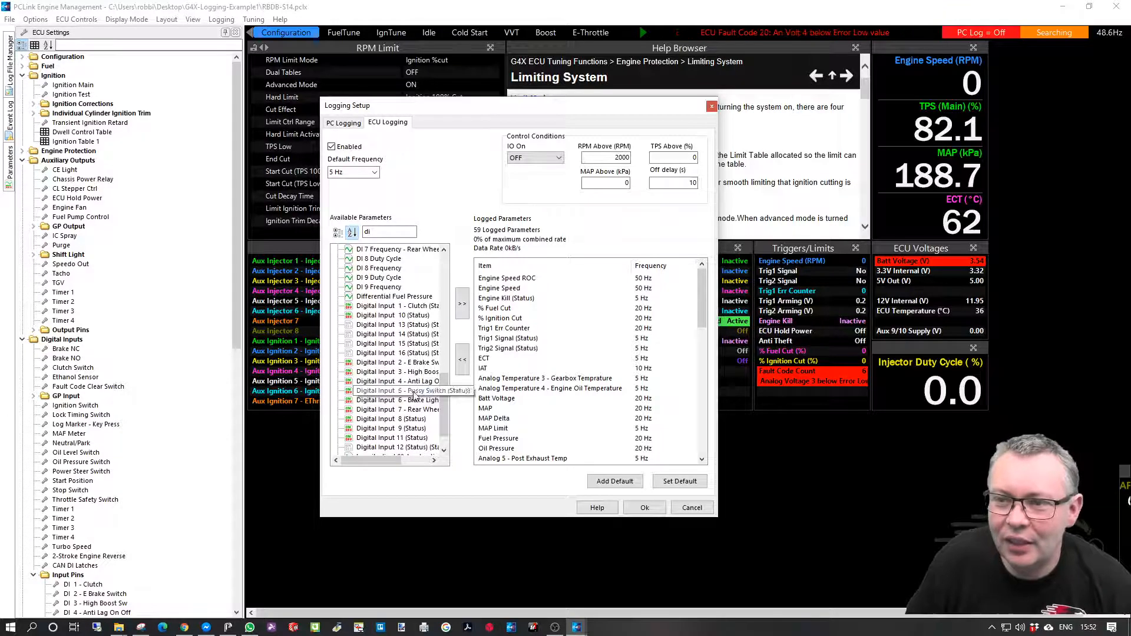
pyautogui.click(463, 310)
pyautogui.click(432, 402)
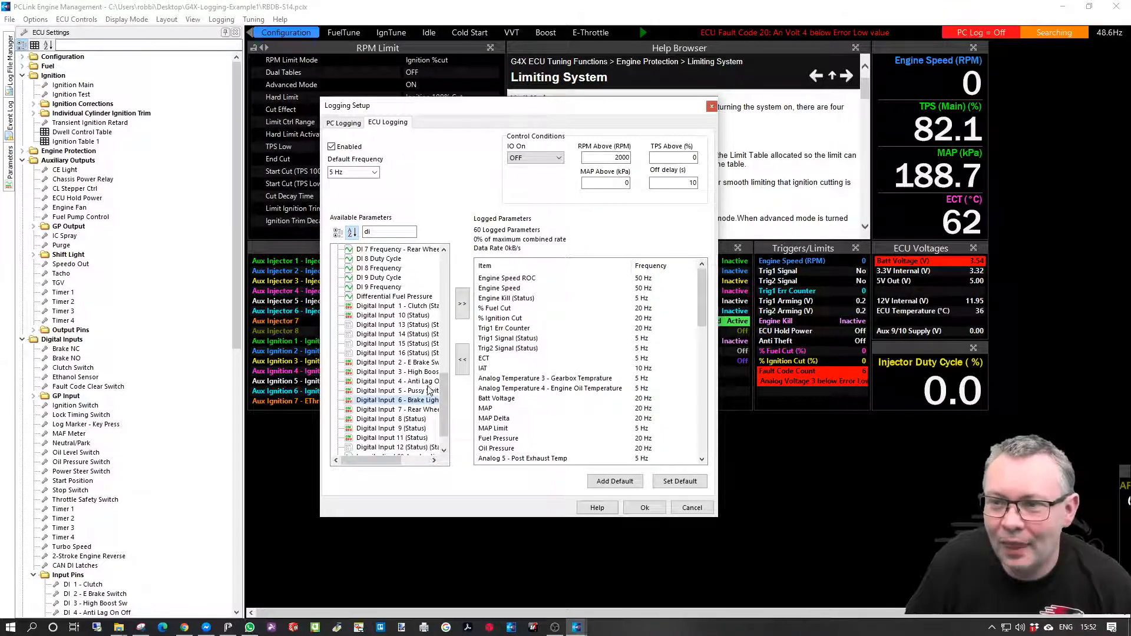
pyautogui.click(463, 311)
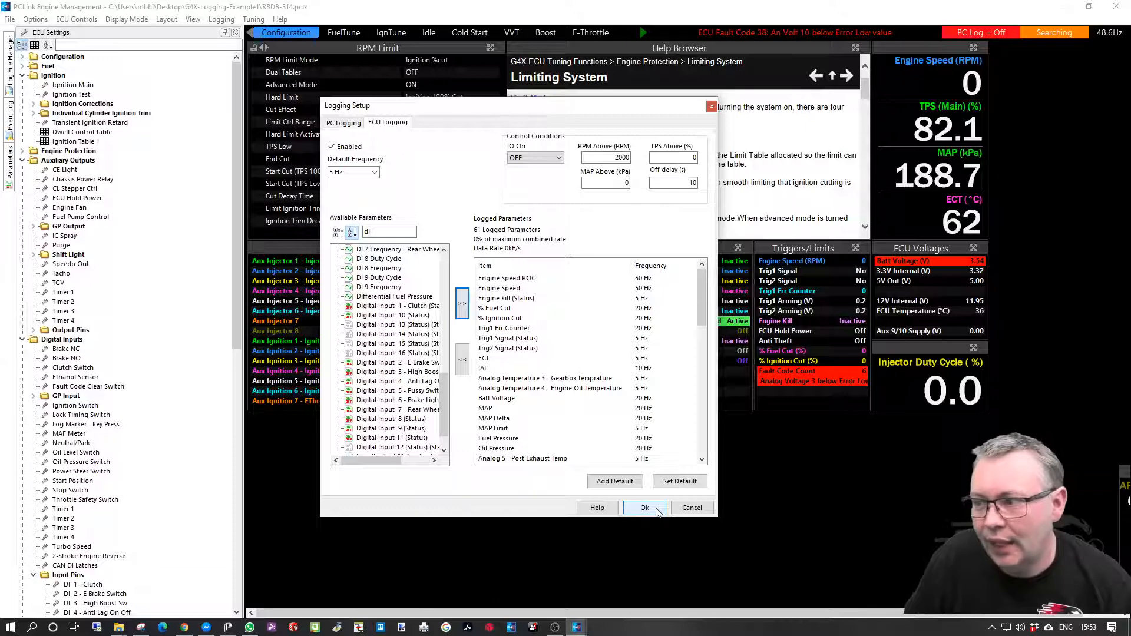
# - Filter the available parameters by "inj" and add Injection Actual PW and Injector Duty Cycle to the log at 20 Hz
pyautogui.moveTo(440, 393); pyautogui.dragTo(456, 270)
pyautogui.moveTo(404, 233); pyautogui.dragTo(280, 213)
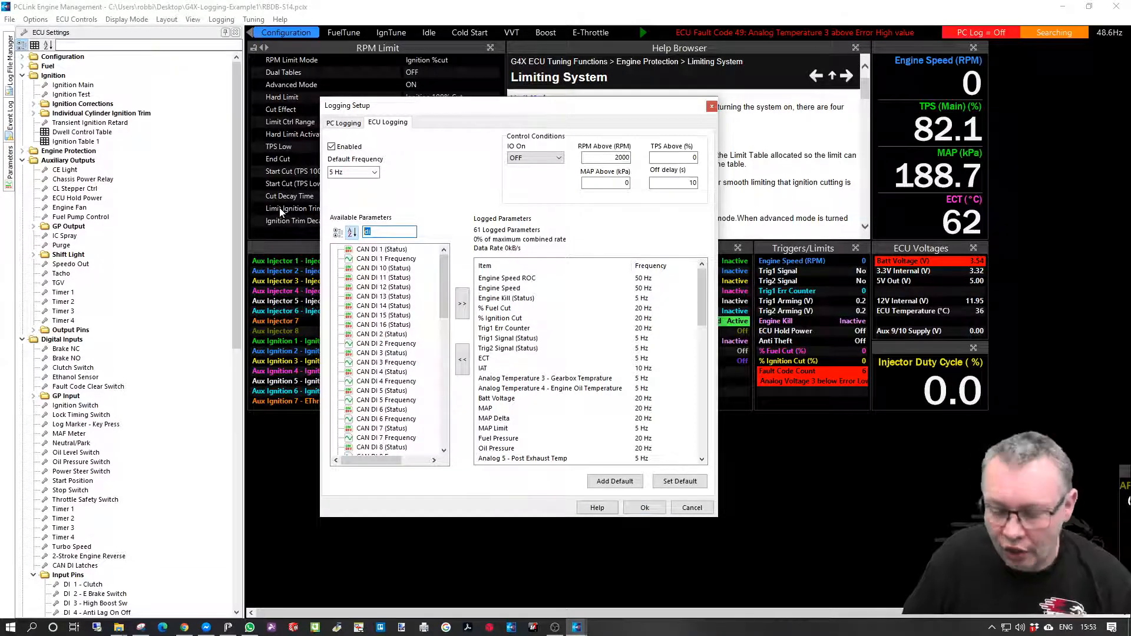
pyautogui.press('BackSpace')
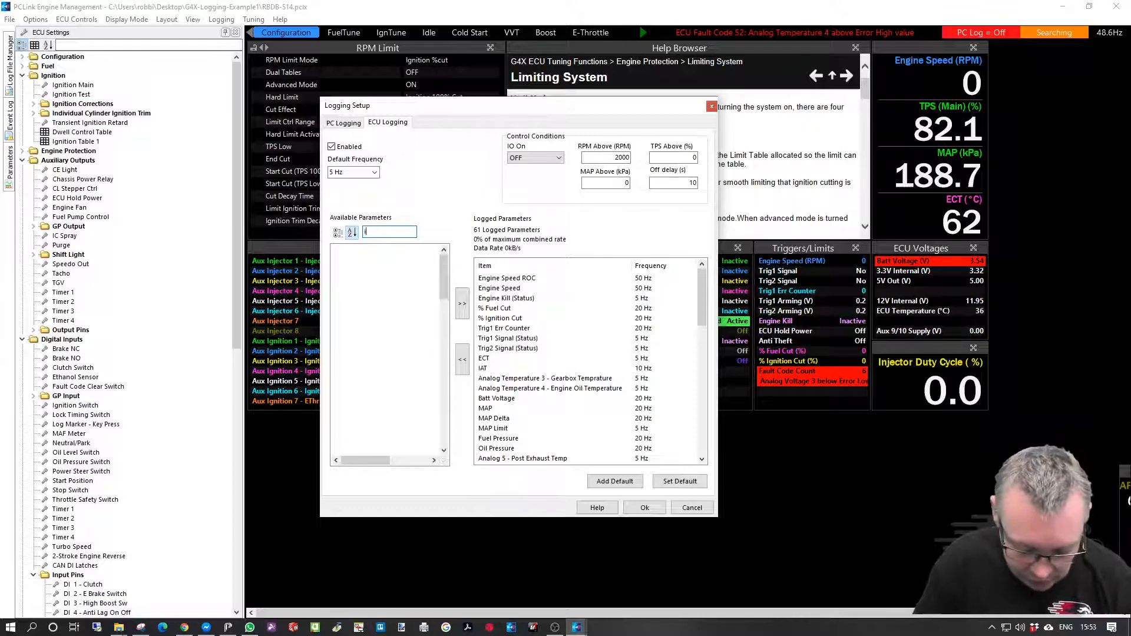
pyautogui.write('inje')
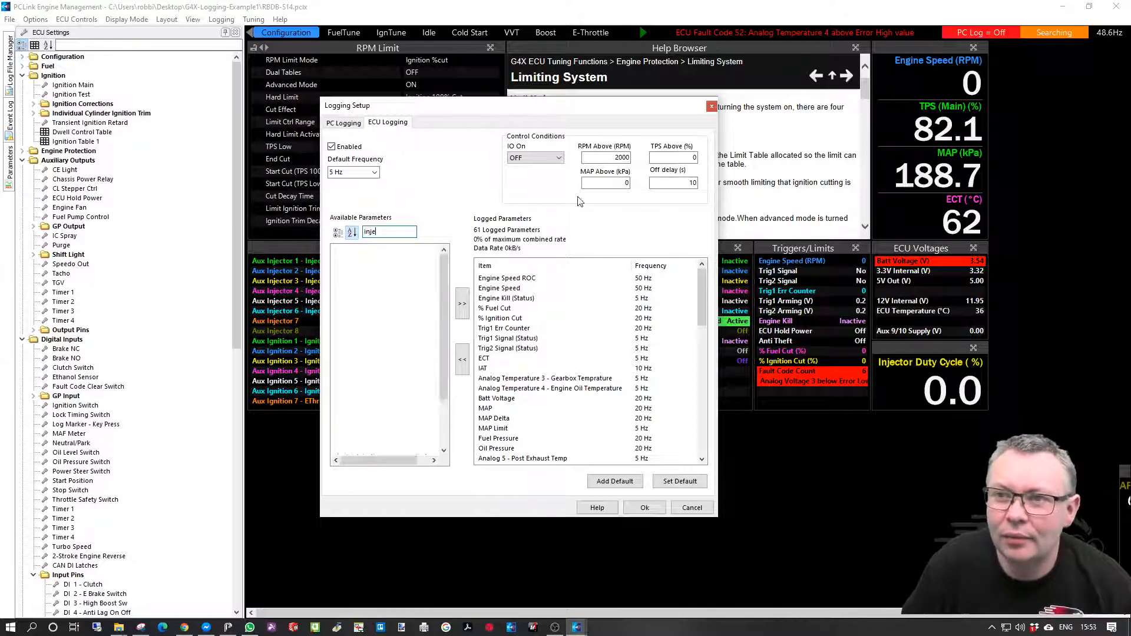
pyautogui.press('BackSpace')
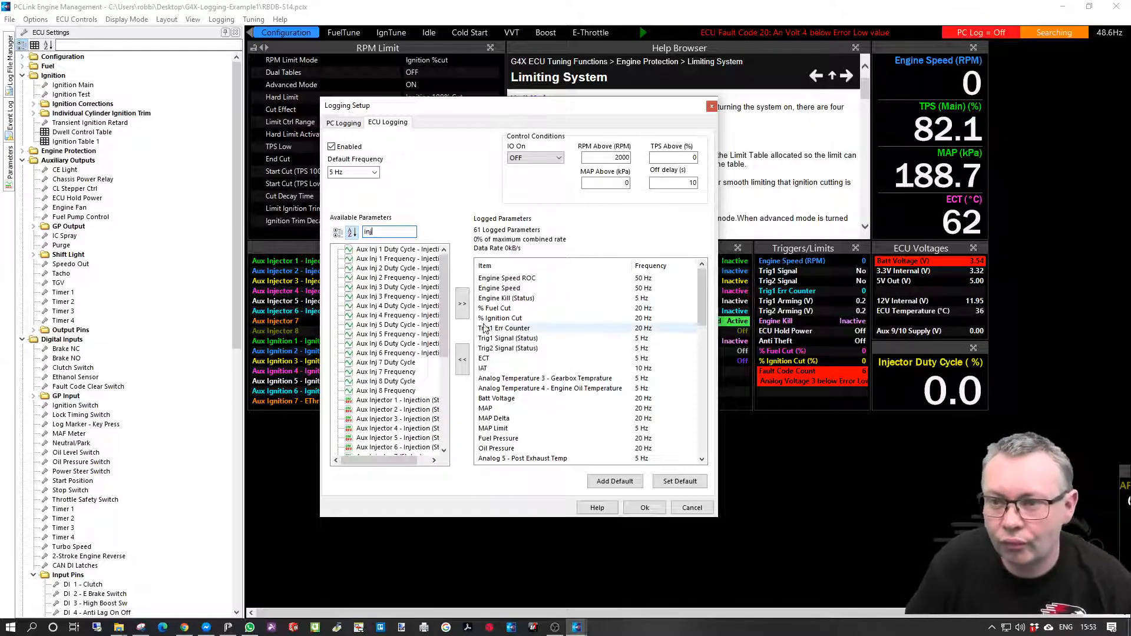
pyautogui.moveTo(444, 313); pyautogui.dragTo(454, 391)
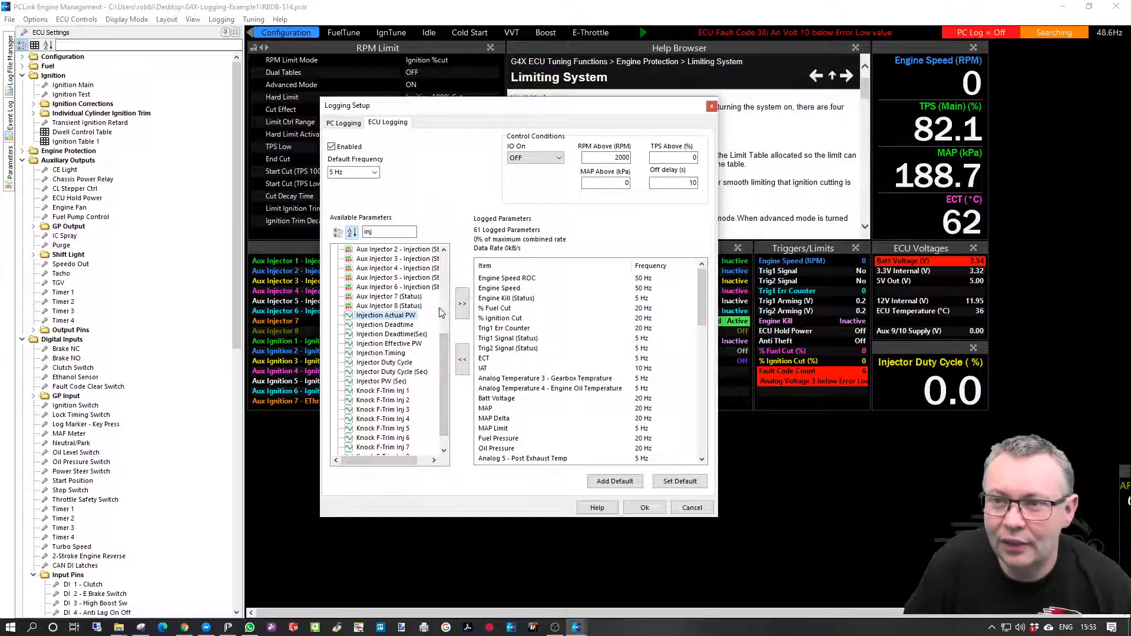
pyautogui.click(368, 173)
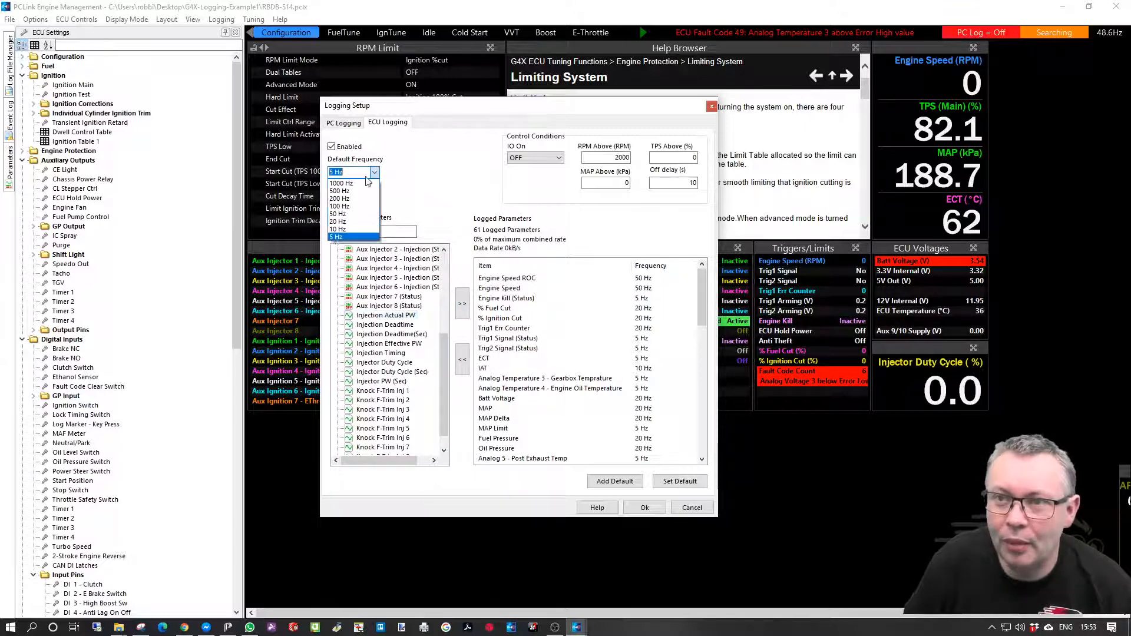
pyautogui.click(347, 222)
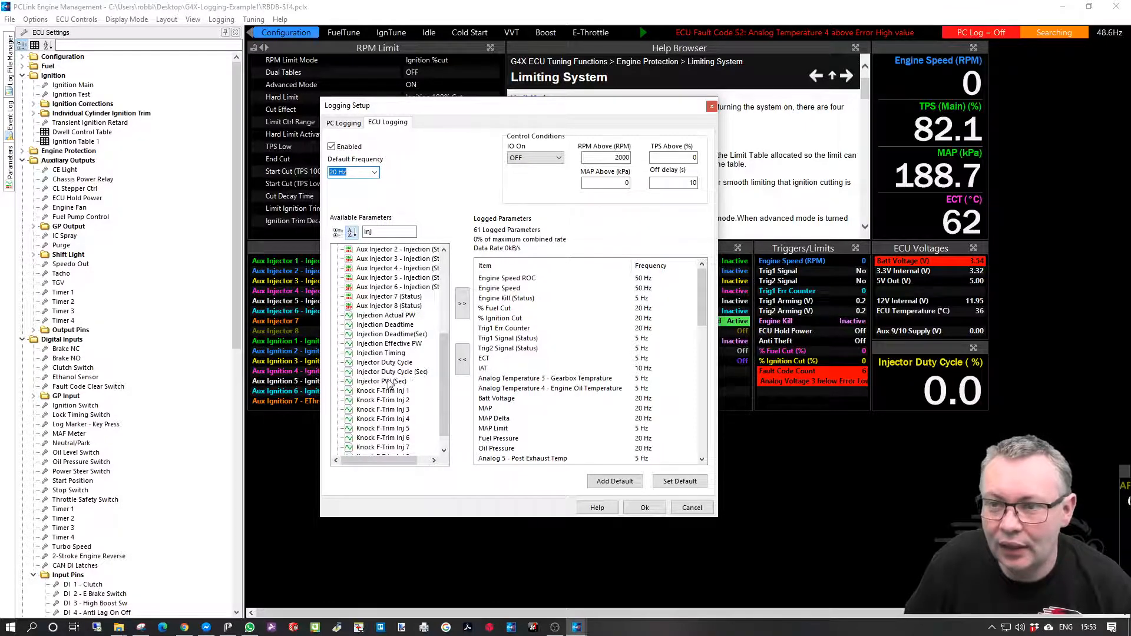
pyautogui.click(401, 364)
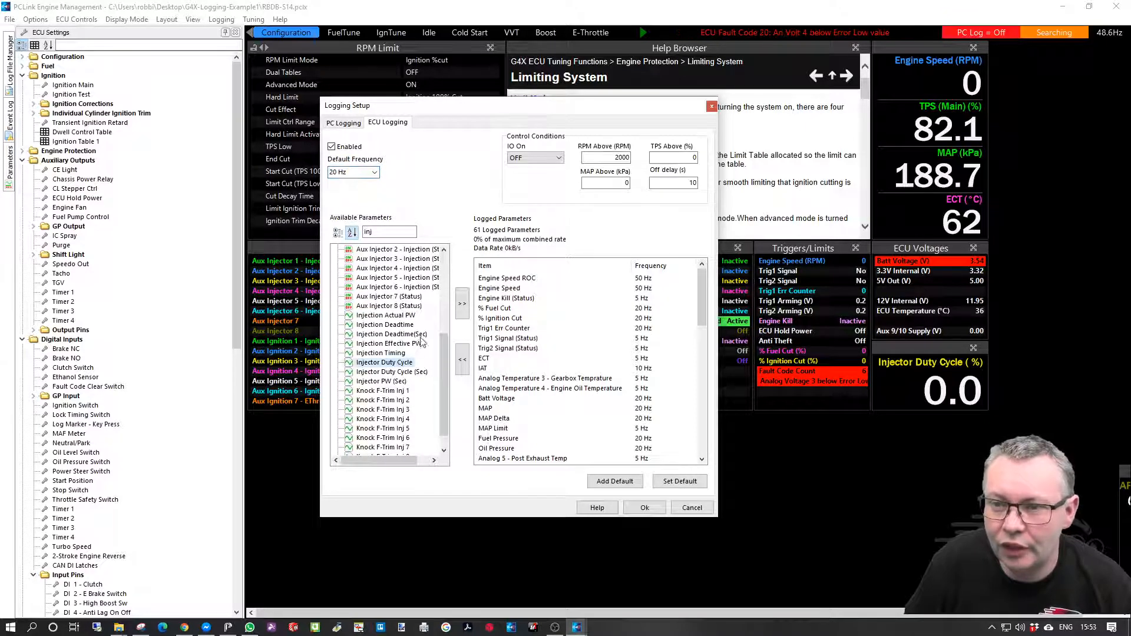
pyautogui.keyDown('ctrl'); pyautogui.click(400, 317); pyautogui.keyUp('ctrl')
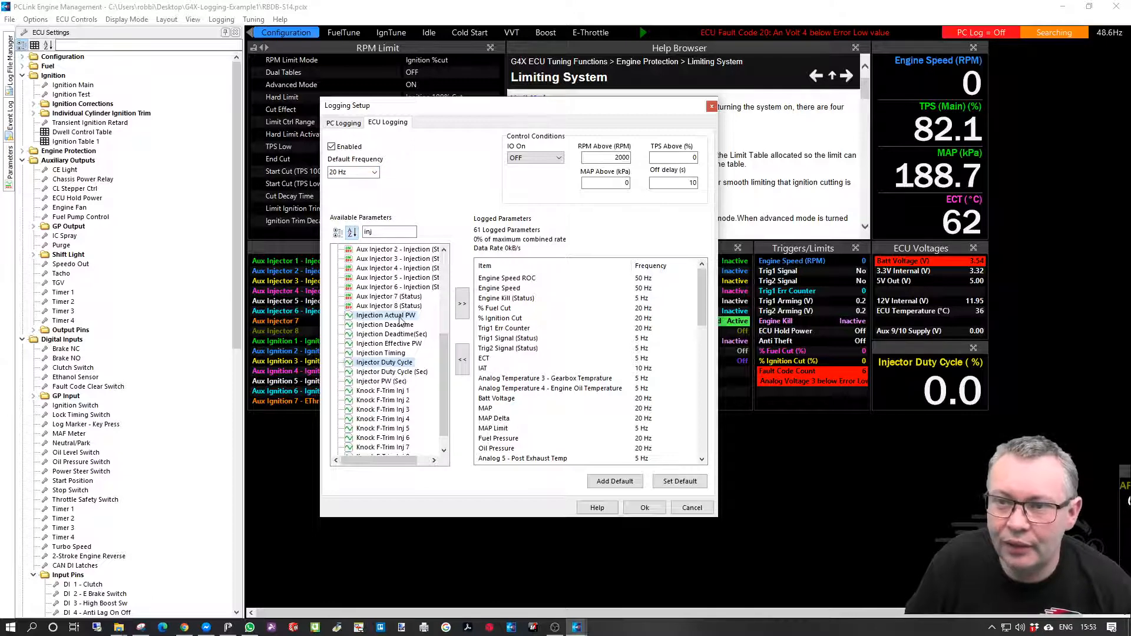
pyautogui.click(460, 316)
# - Filter the available parameters by "trim" and select the 4D Ignition, 5D Ignition, Anti-Lag Ignition, Anti-lag Fuel, ECT Ignition and ECT WGate trims
pyautogui.moveTo(440, 351); pyautogui.dragTo(443, 259)
pyautogui.click(405, 233)
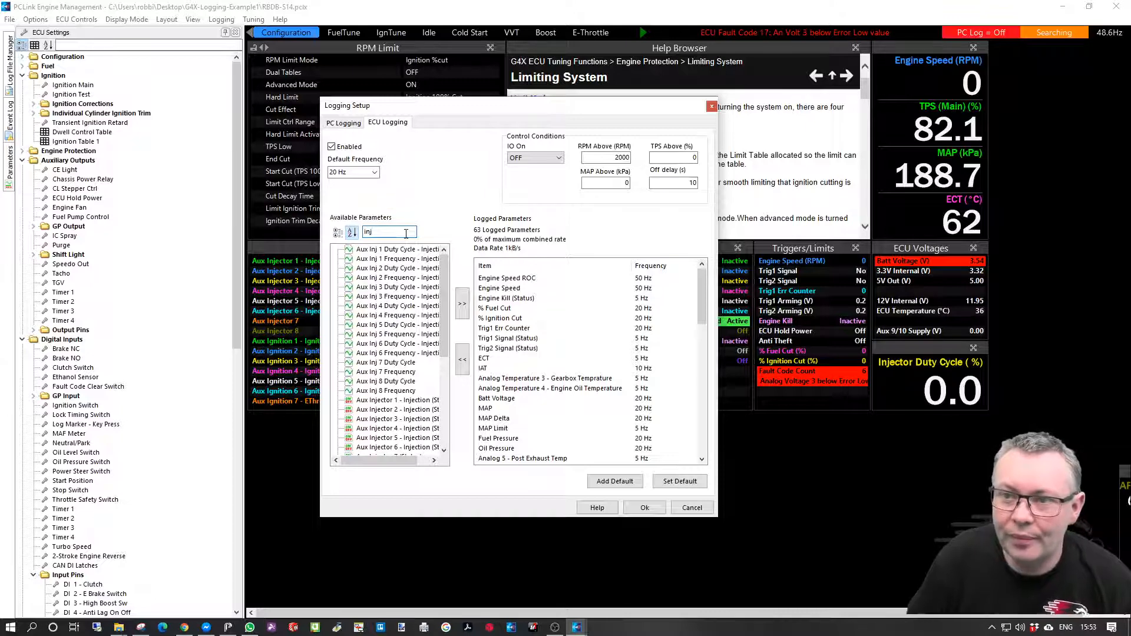
pyautogui.press('BackSpace')
pyautogui.press('BackSpace')
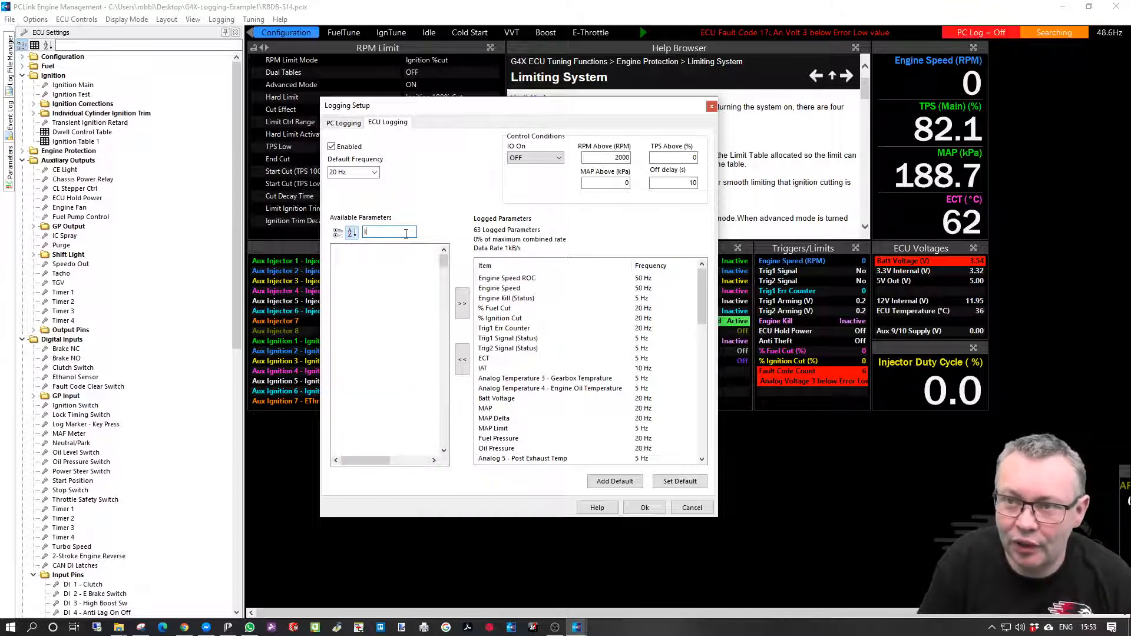
pyautogui.press('BackSpace')
pyautogui.write('t')
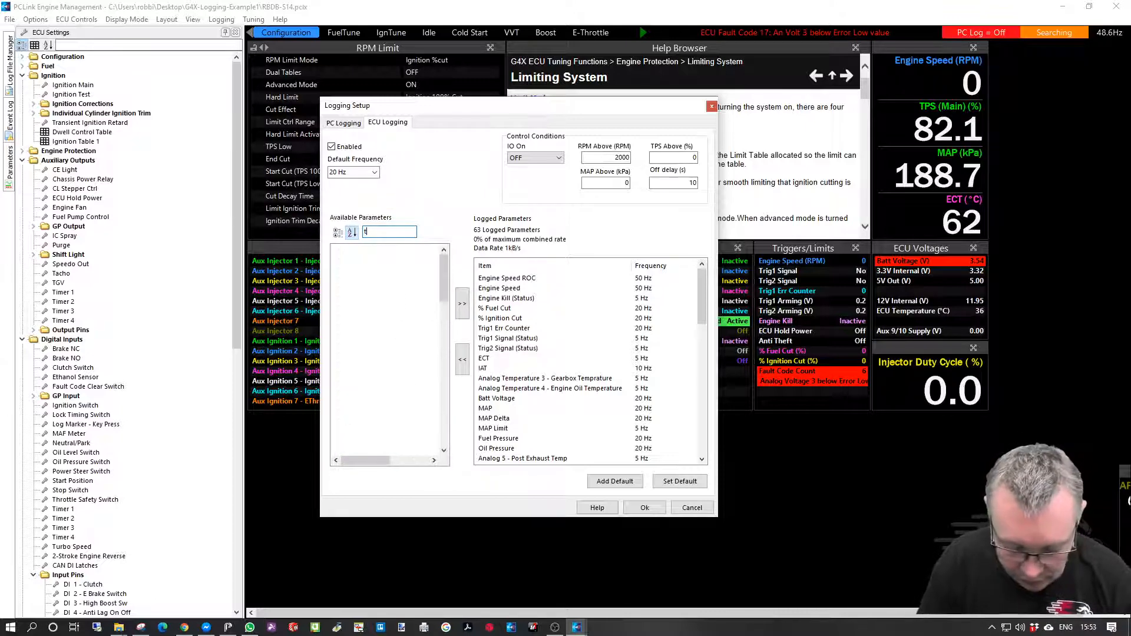
pyautogui.write('rim')
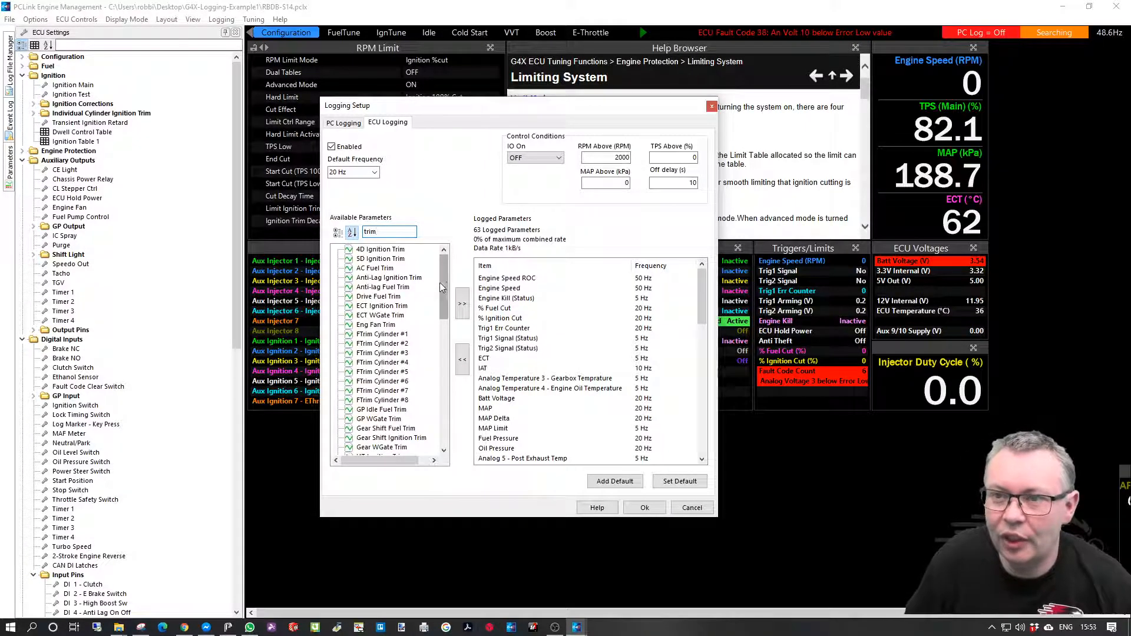
pyautogui.keyDown('shift'); pyautogui.click(383, 260); pyautogui.keyUp('shift')
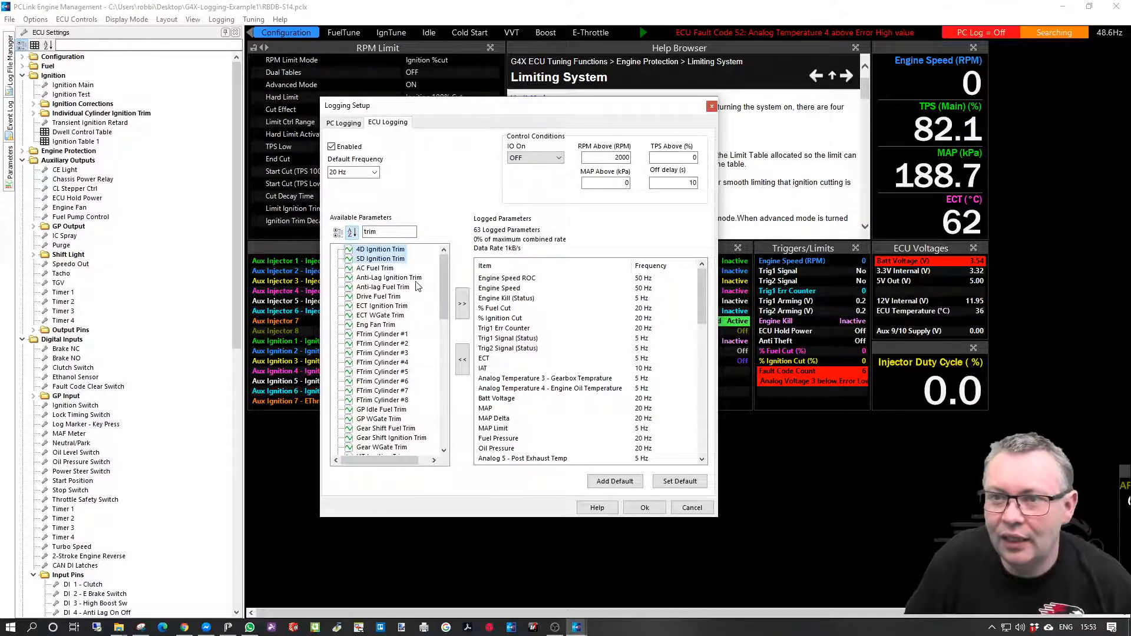
pyautogui.keyDown('ctrl'); pyautogui.click(405, 288); pyautogui.keyUp('ctrl')
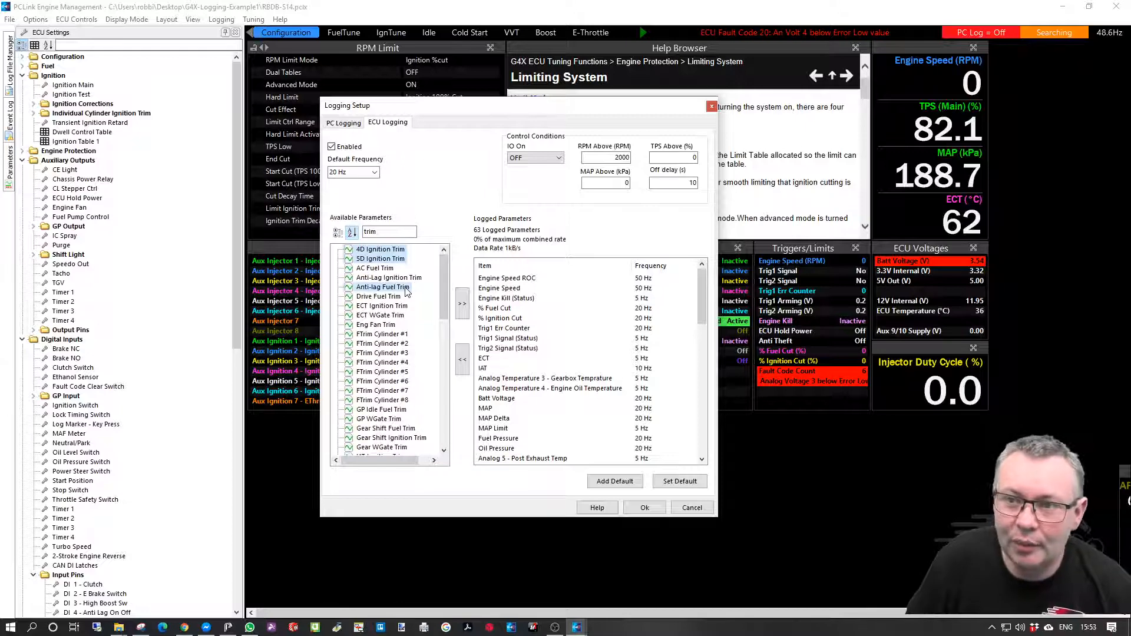
pyautogui.keyDown('ctrl'); pyautogui.click(413, 279); pyautogui.keyUp('ctrl')
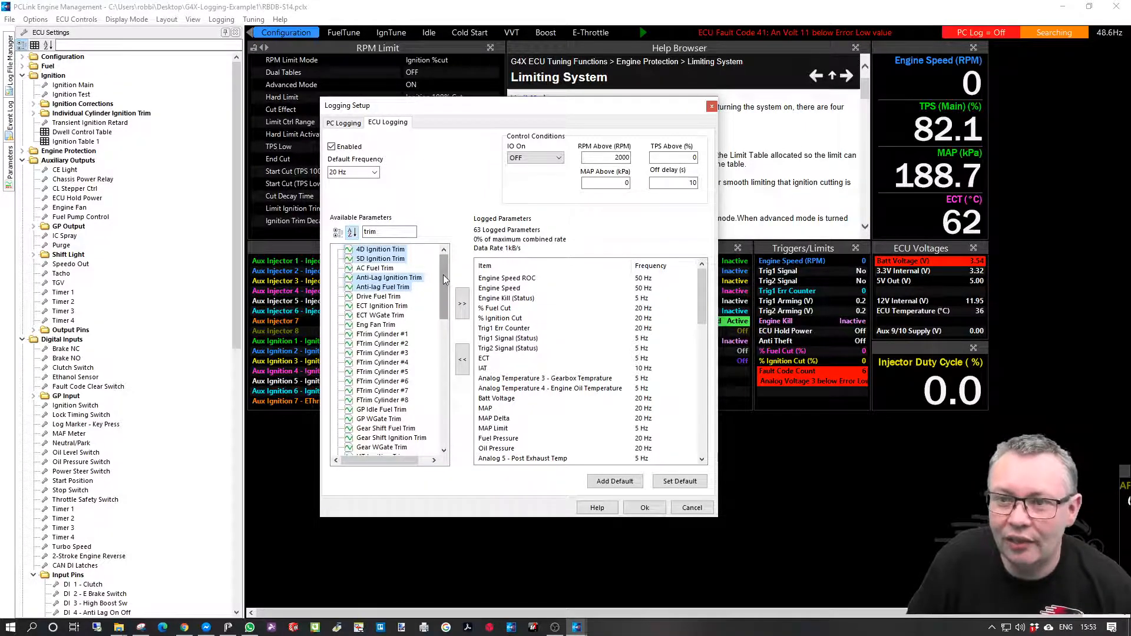
pyautogui.keyDown('ctrl'); pyautogui.click(391, 308); pyautogui.keyUp('ctrl')
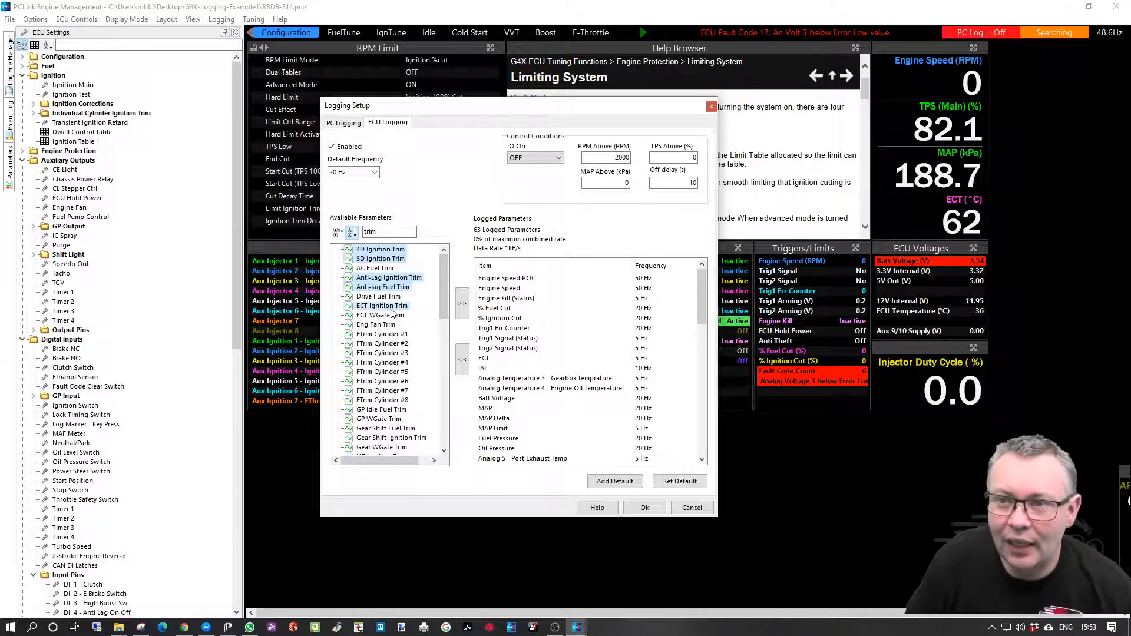
pyautogui.keyDown('ctrl'); pyautogui.click(403, 317); pyautogui.keyUp('ctrl')
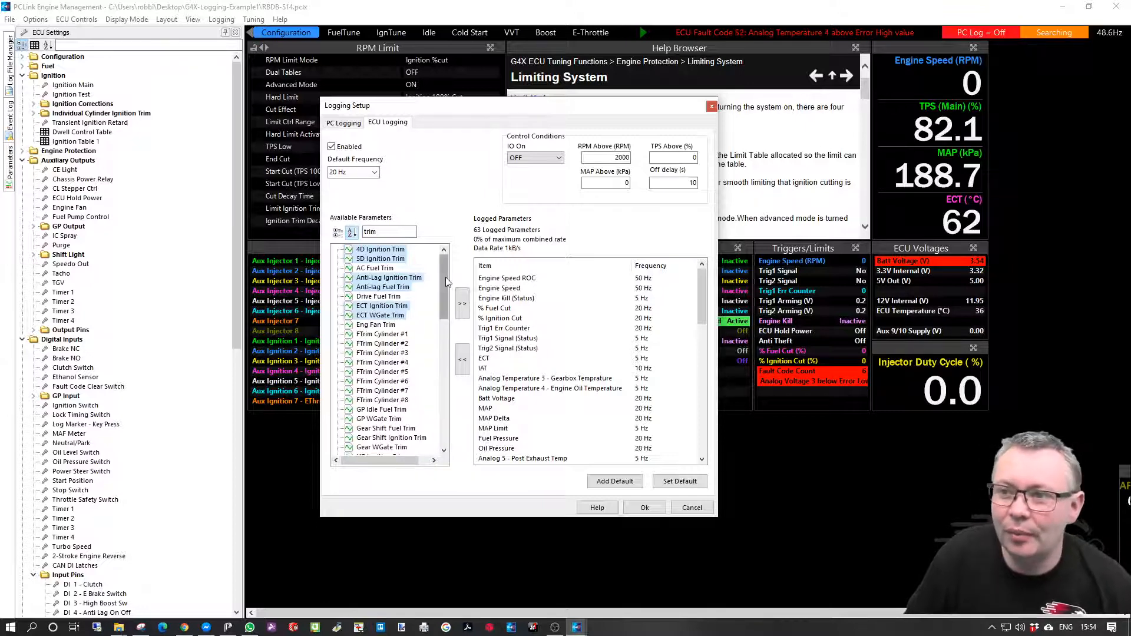
# - Extend the trim selection with IAT Ignition, IAT WGate, Gear Shift Fuel, Gear Shift Ignition and Gear WGate Trim
pyautogui.moveTo(445, 277); pyautogui.dragTo(446, 314)
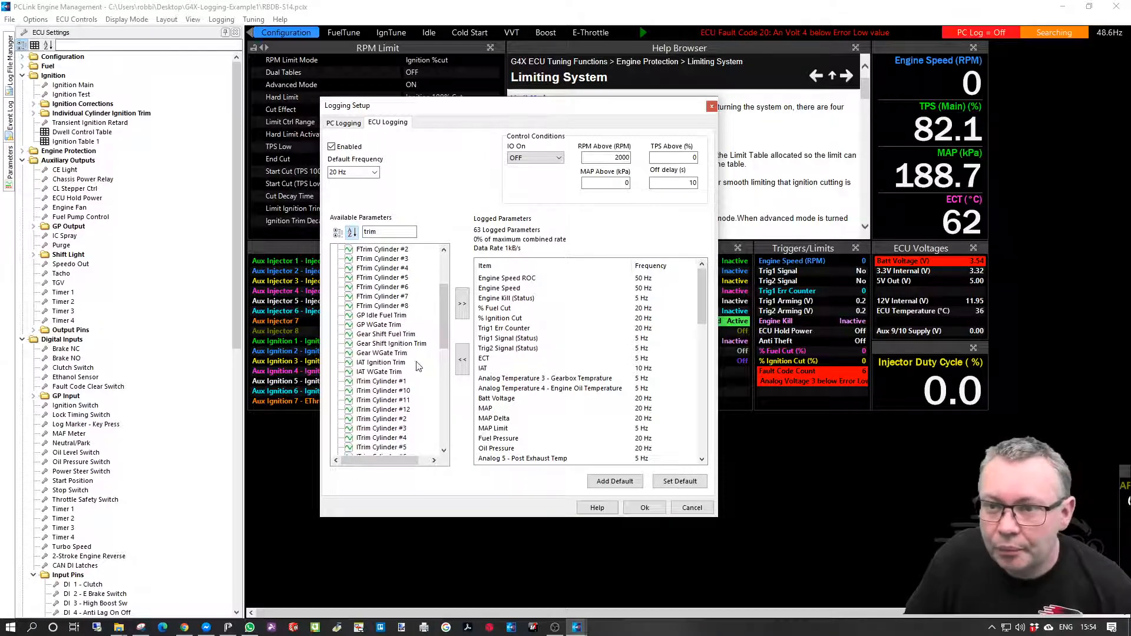
pyautogui.click(403, 363)
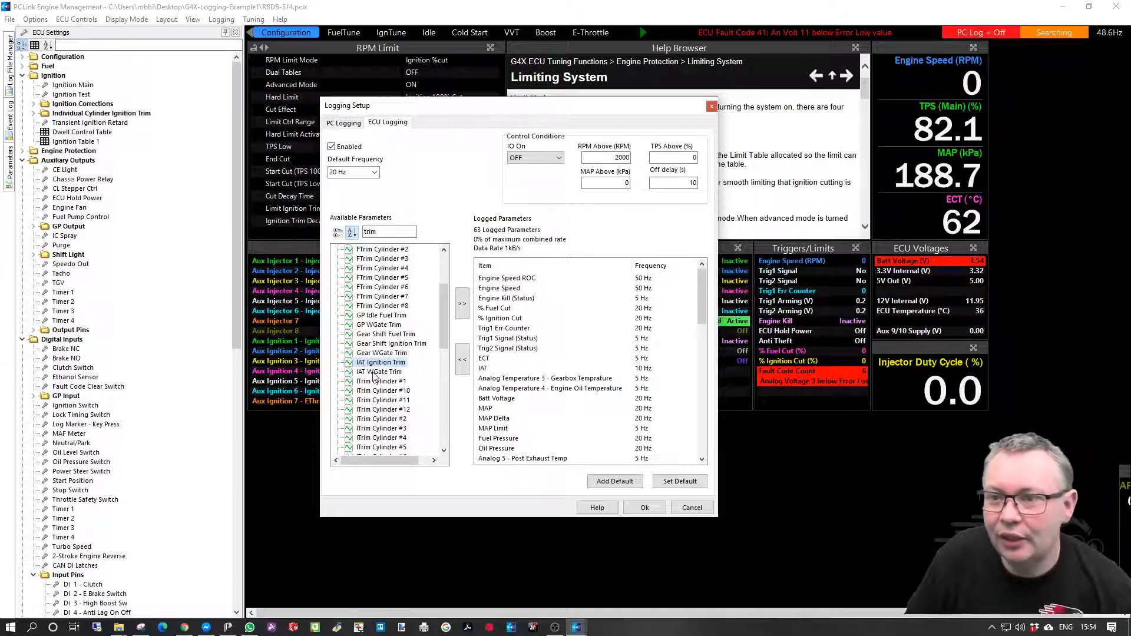
pyautogui.keyDown('ctrl'); pyautogui.click(375, 372); pyautogui.keyUp('ctrl')
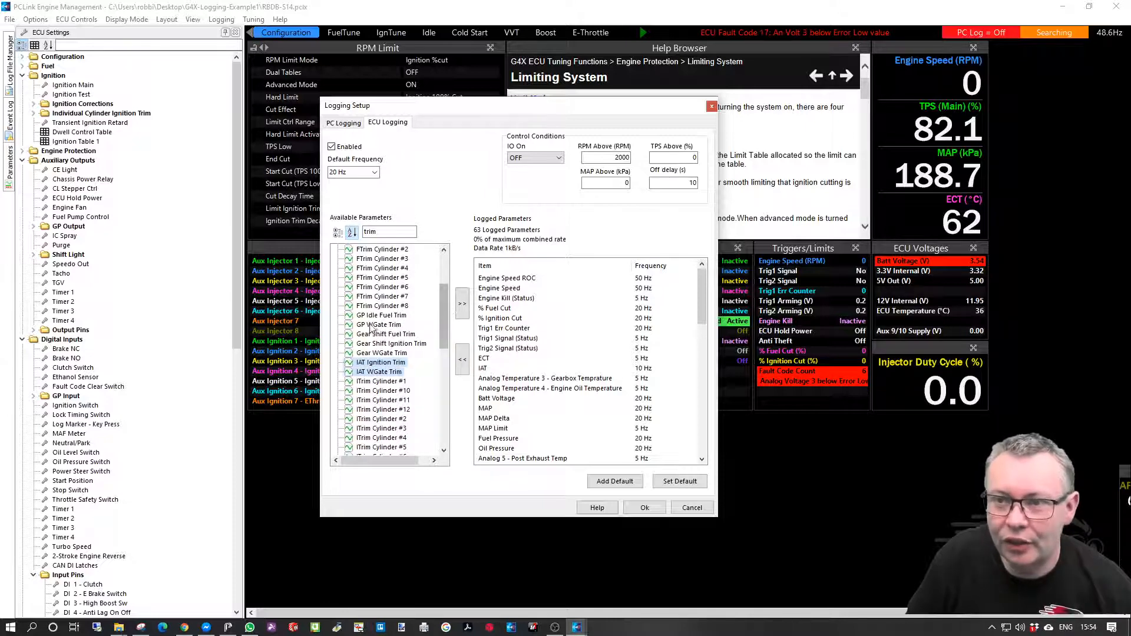
pyautogui.keyDown('ctrl'); pyautogui.click(401, 334); pyautogui.keyUp('ctrl')
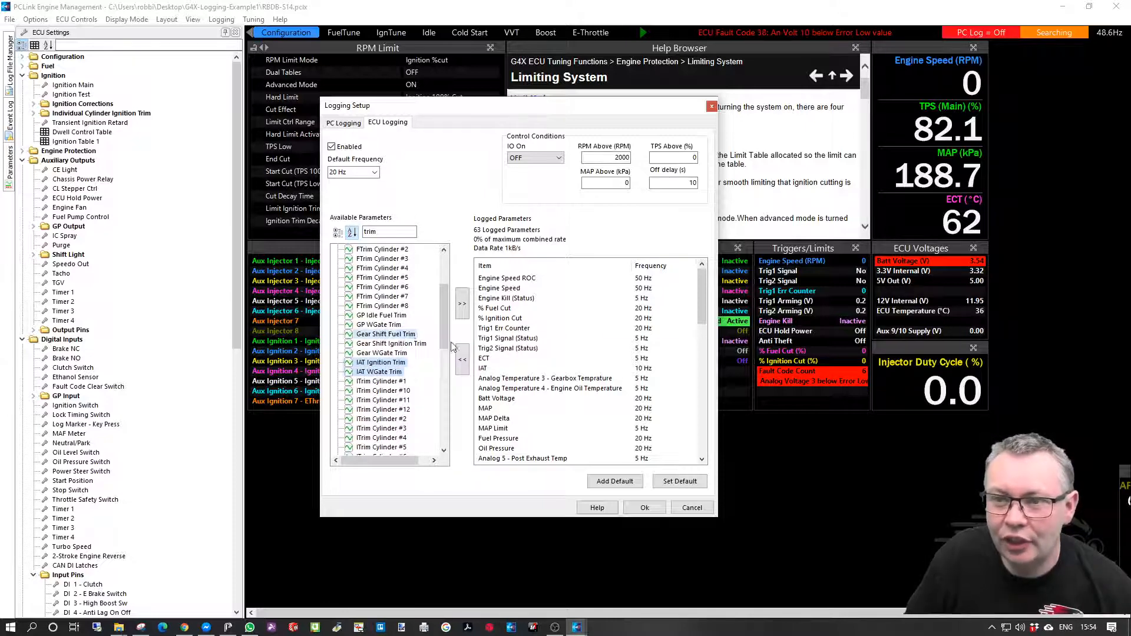
pyautogui.moveTo(446, 306); pyautogui.dragTo(446, 318)
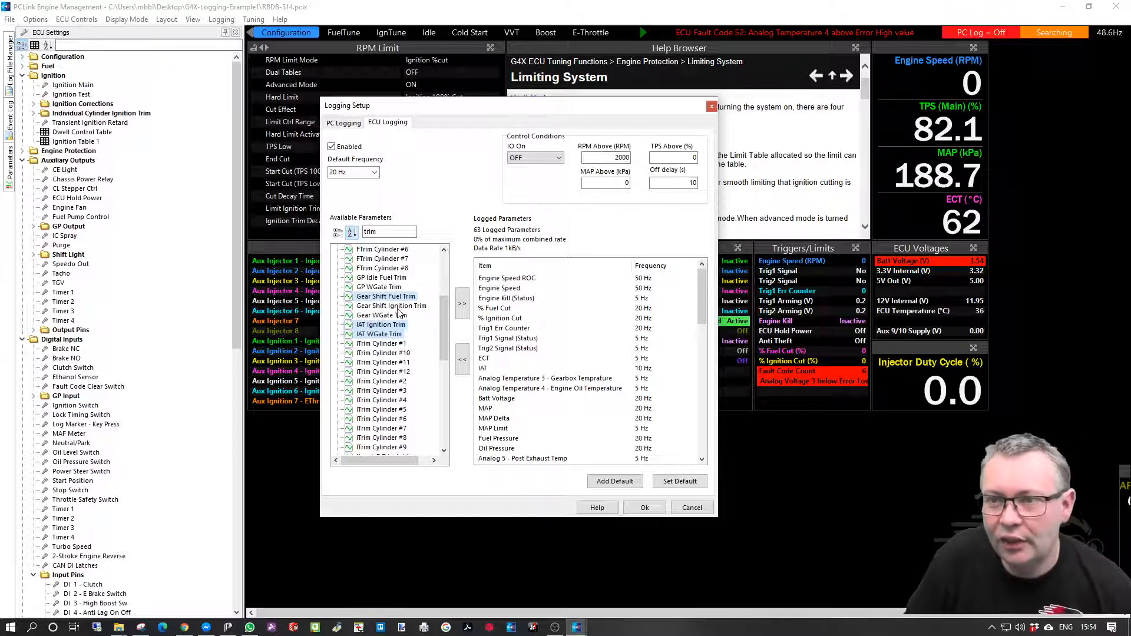
pyautogui.keyDown('ctrl'); pyautogui.click(398, 306); pyautogui.keyUp('ctrl')
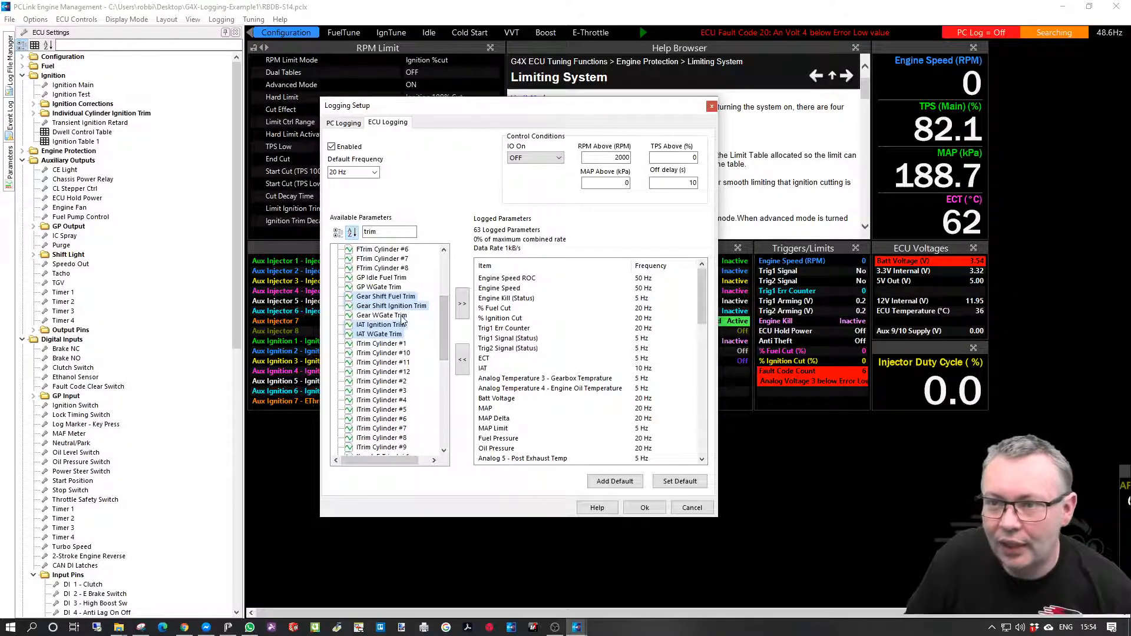
# - Include the Launch Fuel, Launch Ignition, Limit Ignition, Overrun Ignition and Transient Ignition trims, and add all selected trims to the log at 20 Hz
pyautogui.moveTo(442, 316); pyautogui.dragTo(427, 398)
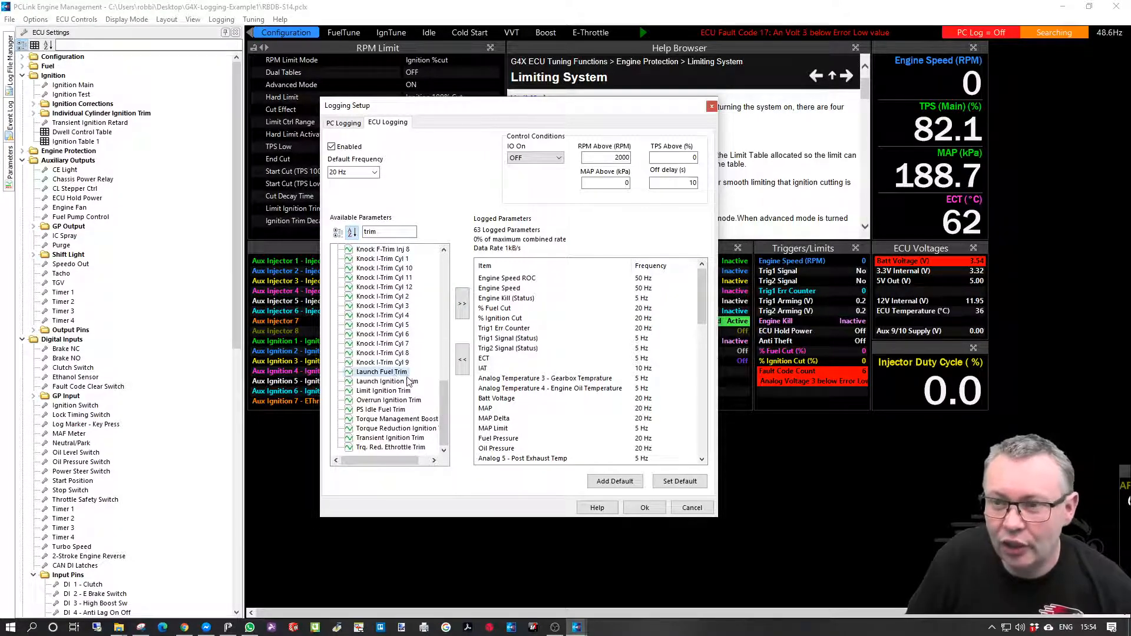
pyautogui.keyDown('ctrl'); pyautogui.click(409, 381); pyautogui.keyUp('ctrl')
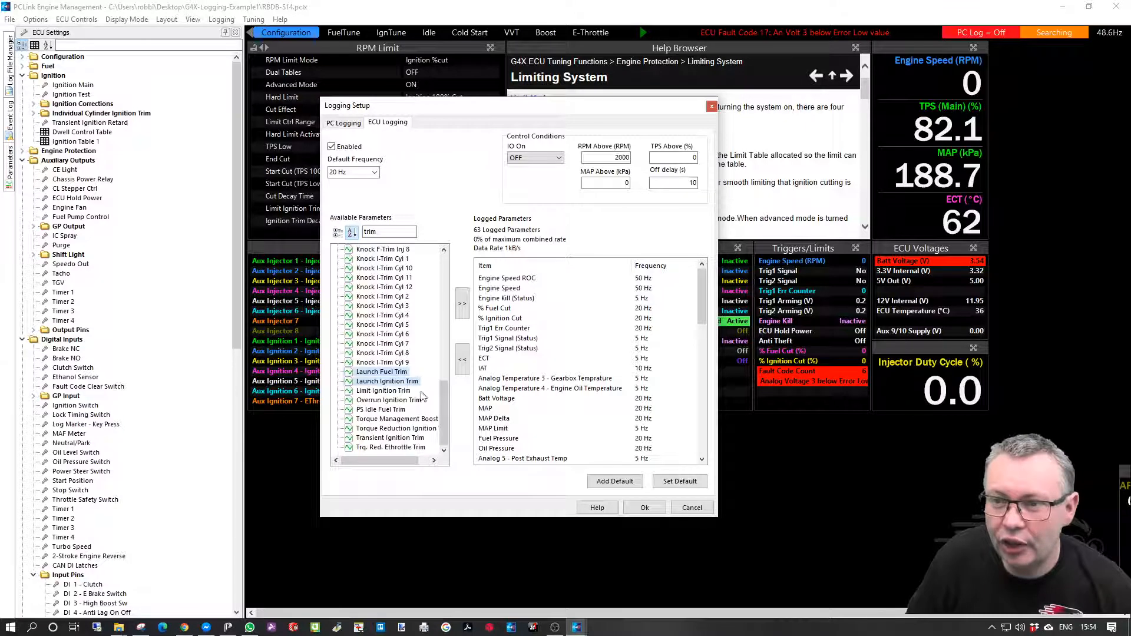
pyautogui.keyDown('ctrl'); pyautogui.click(386, 391); pyautogui.keyUp('ctrl')
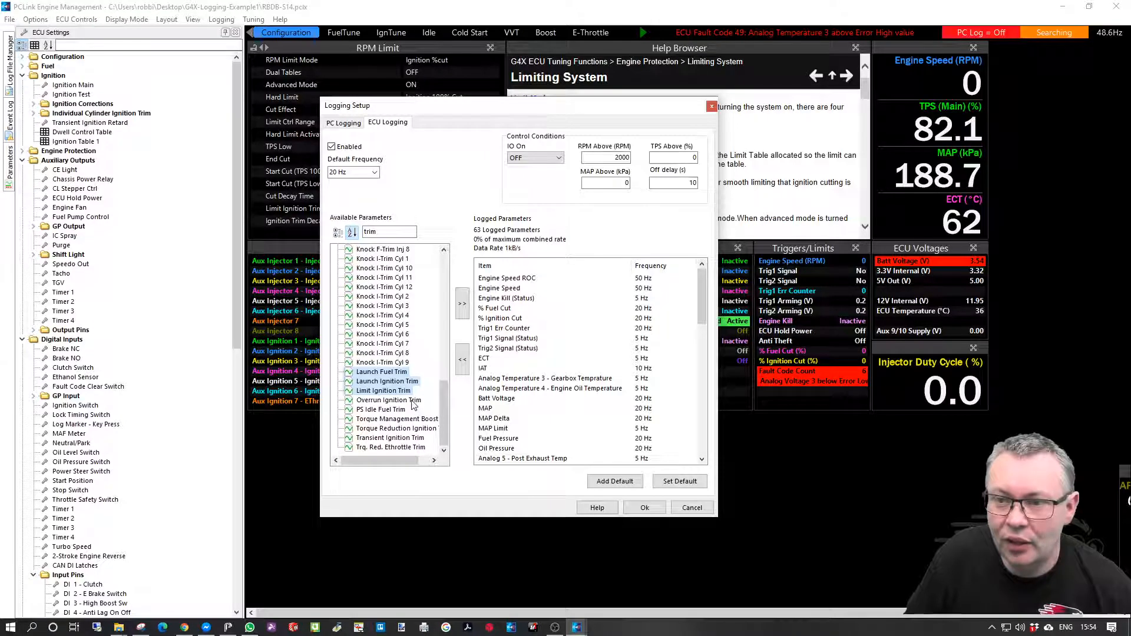
pyautogui.keyDown('ctrl'); pyautogui.click(413, 401); pyautogui.keyUp('ctrl')
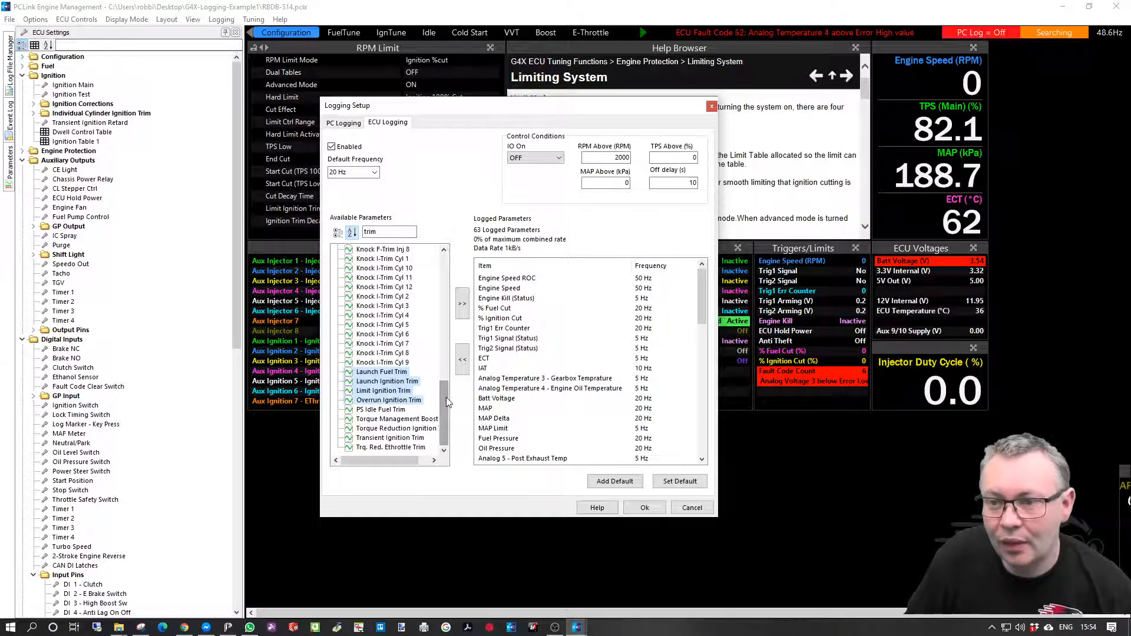
pyautogui.keyDown('ctrl'); pyautogui.click(416, 440); pyautogui.keyUp('ctrl')
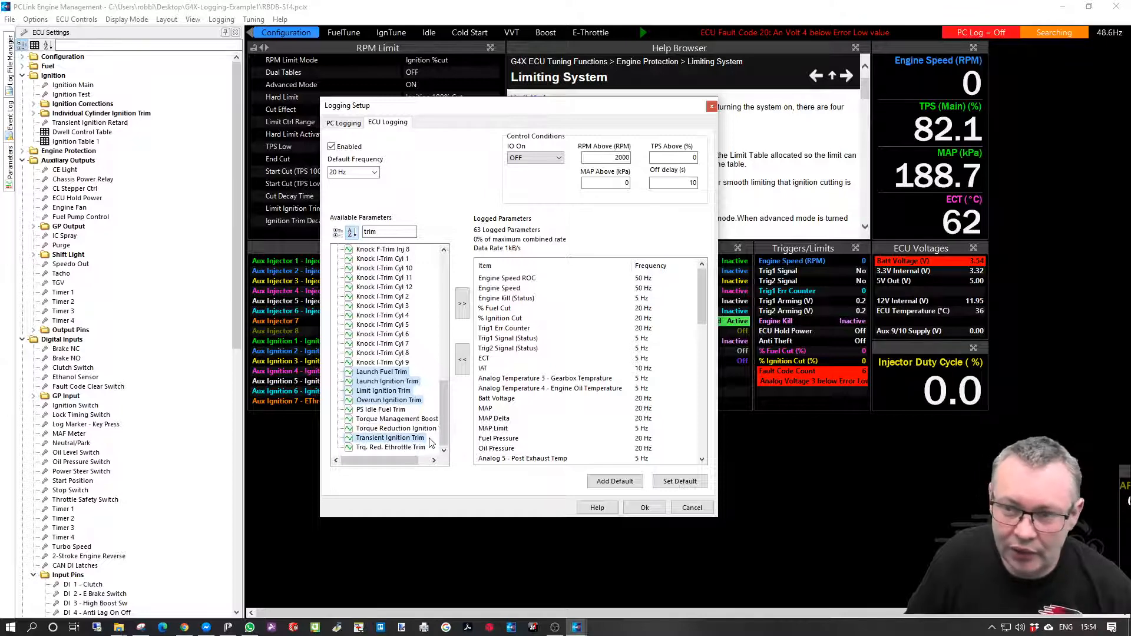
pyautogui.moveTo(445, 406); pyautogui.dragTo(443, 279)
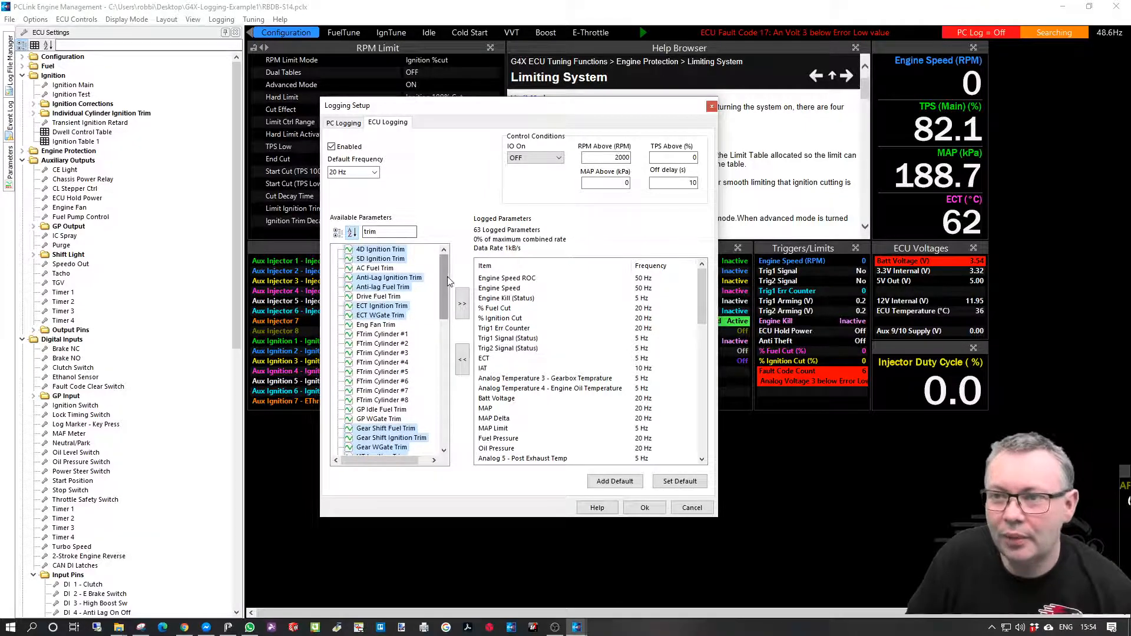
pyautogui.click(462, 309)
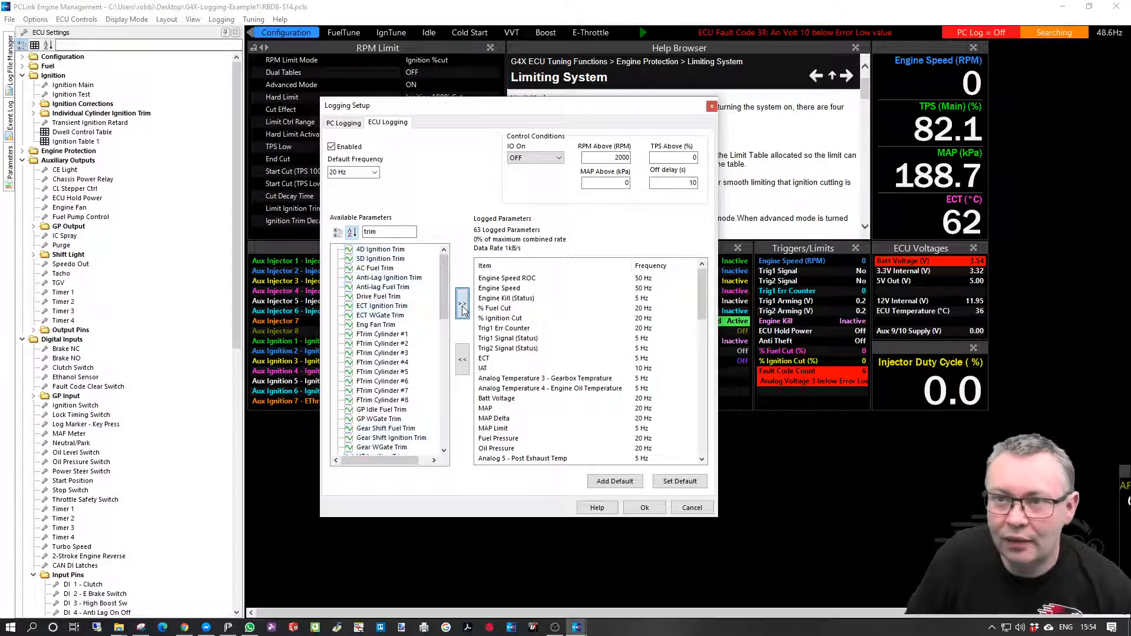
# - Filter the available parameters by "ign" and add Ignition Angle to the log at 20 Hz
pyautogui.moveTo(444, 295)
pyautogui.mouseDown()
pyautogui.moveTo(452, 463)
pyautogui.moveTo(435, 278)
pyautogui.mouseUp()
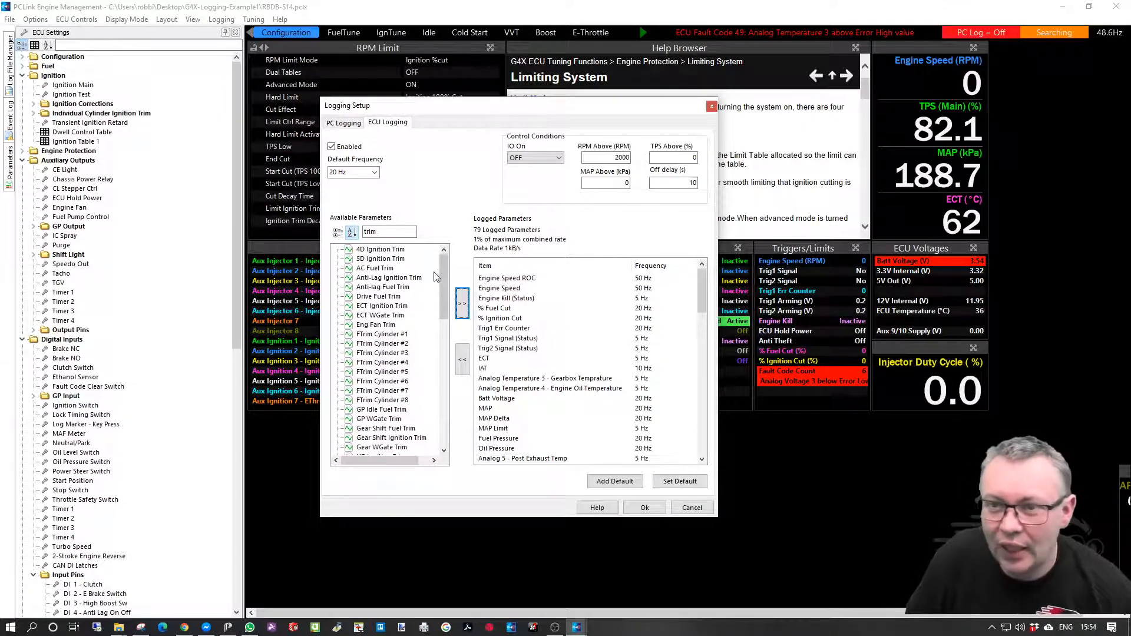
pyautogui.doubleClick(383, 232)
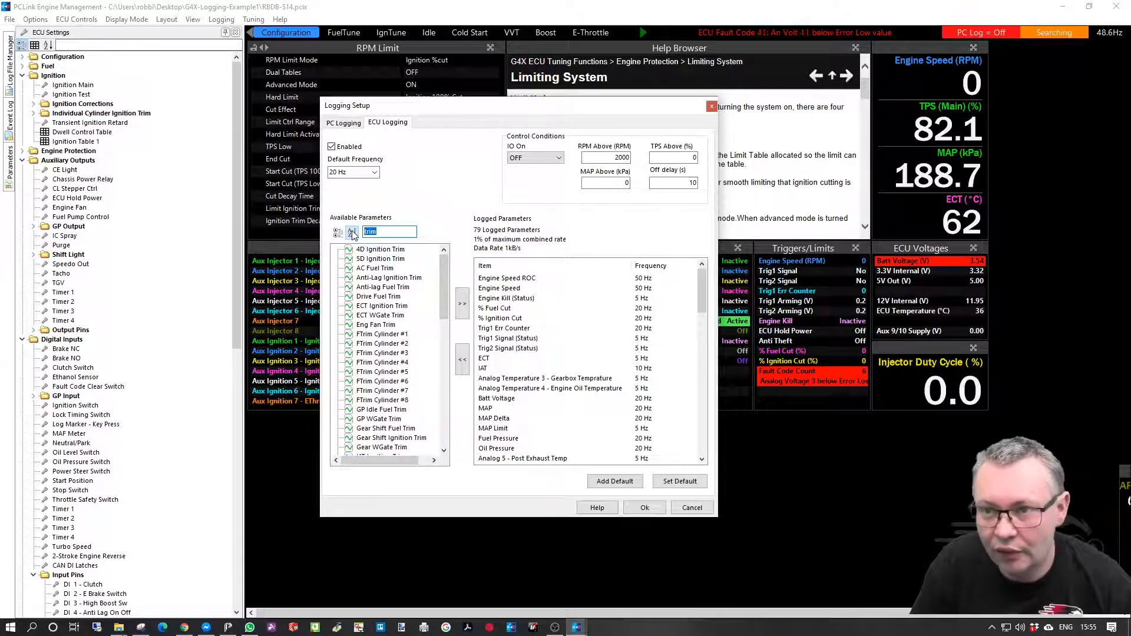
pyautogui.write('i')
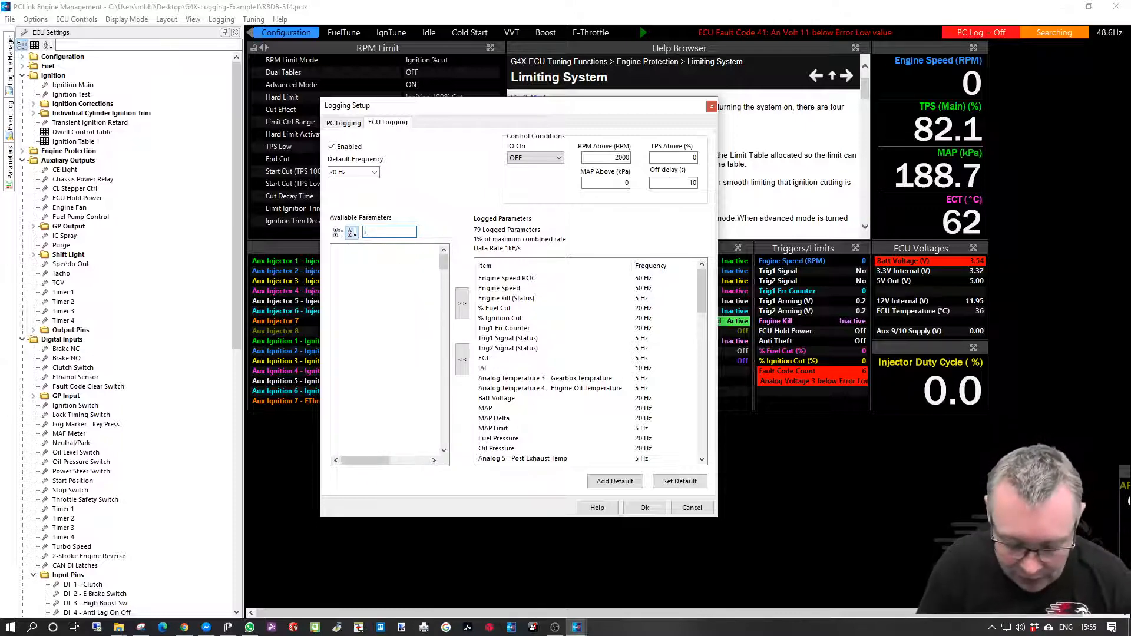
pyautogui.write('gn')
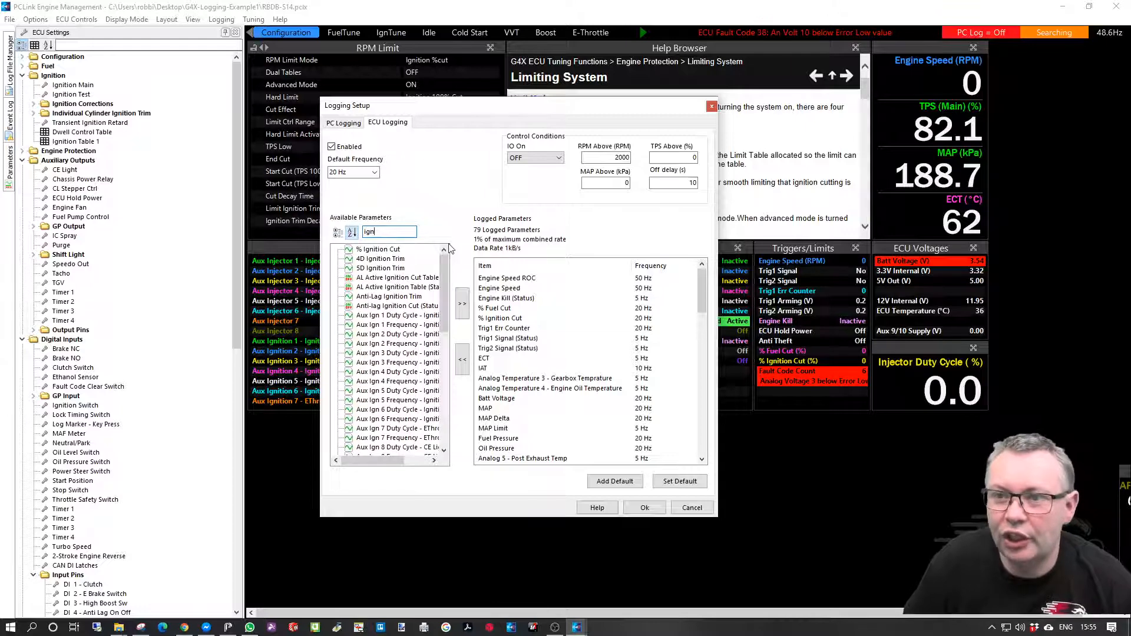
pyautogui.moveTo(443, 266); pyautogui.dragTo(443, 272)
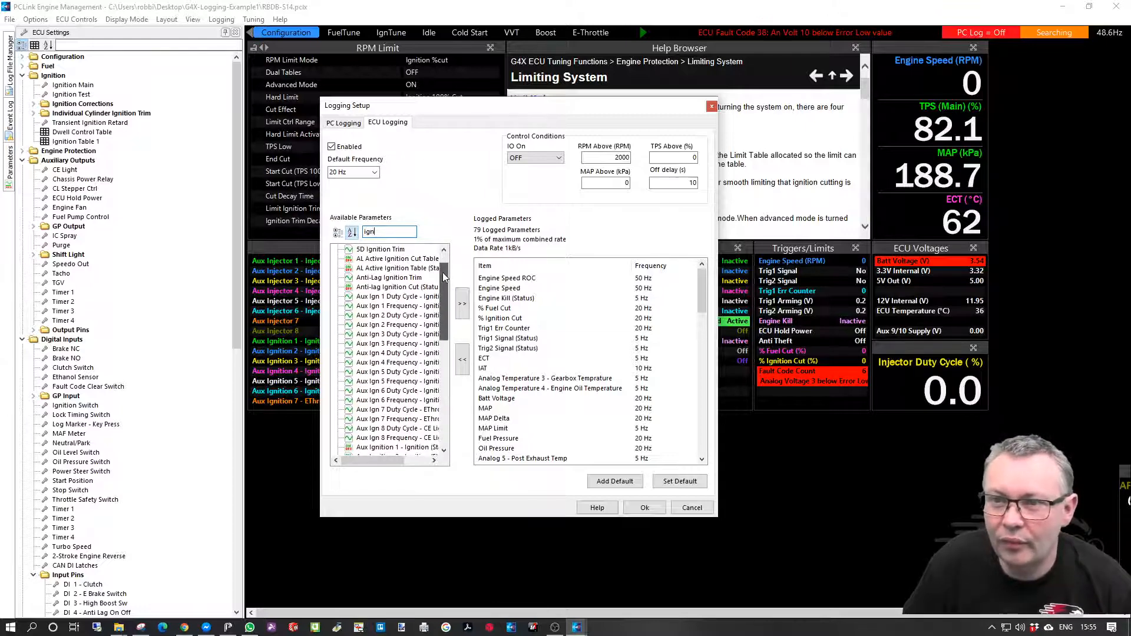
pyautogui.scroll(-7, 408, 377)
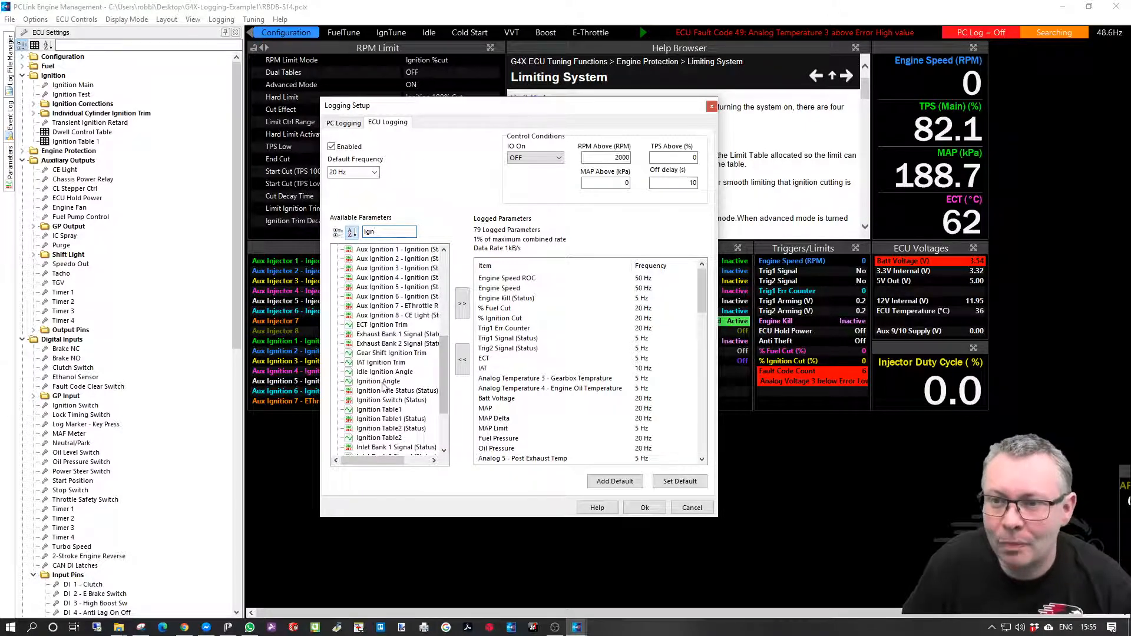
pyautogui.click(383, 382)
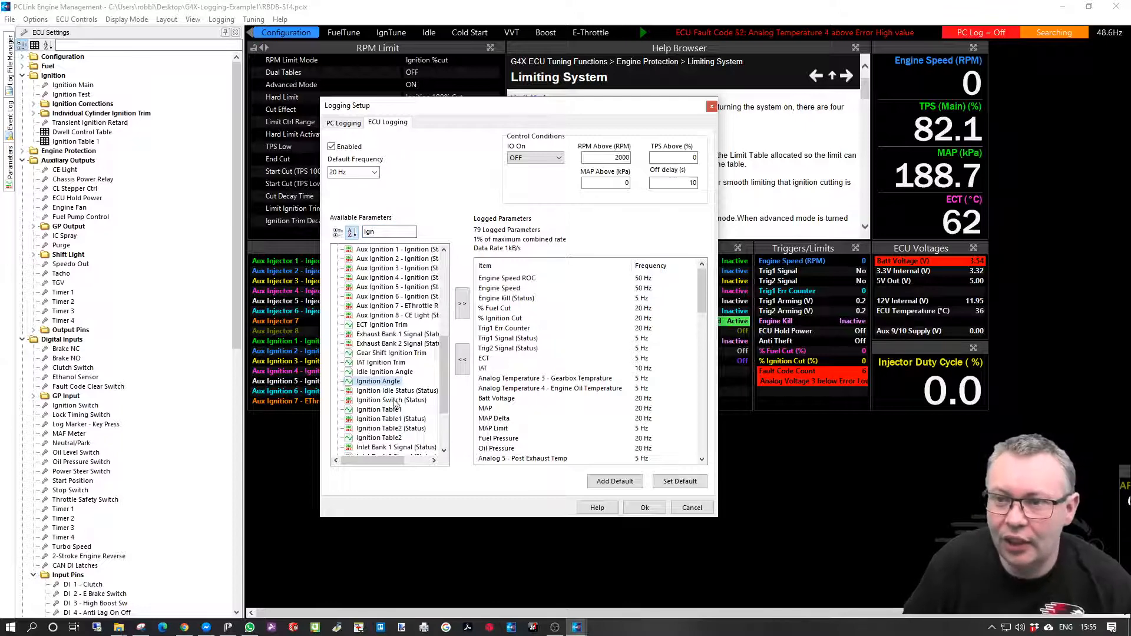
pyautogui.click(464, 304)
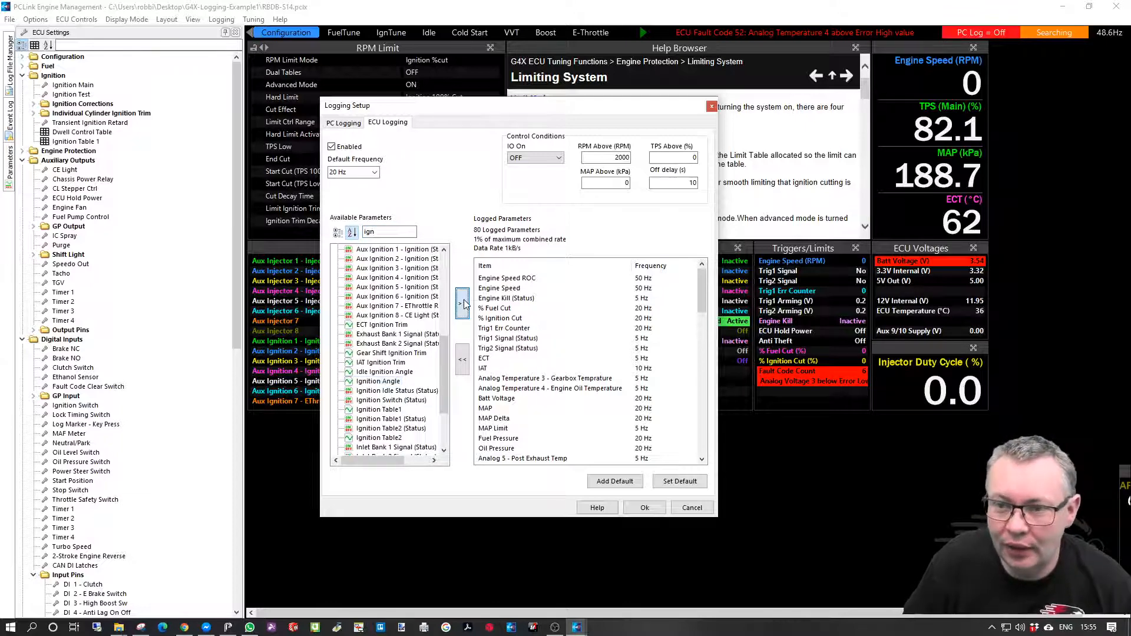
# - Review the logged parameters, set them as the default, try adding the default set, and accept the logging setup
pyautogui.moveTo(445, 355); pyautogui.dragTo(445, 269)
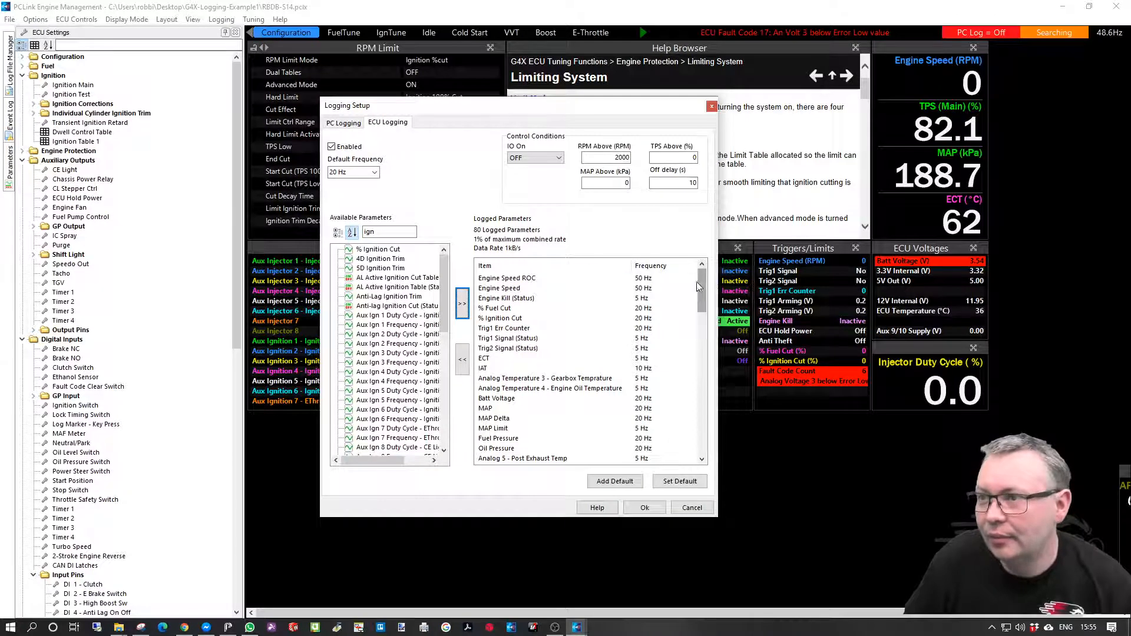
pyautogui.moveTo(698, 275)
pyautogui.mouseDown()
pyautogui.moveTo(701, 433)
pyautogui.moveTo(702, 259)
pyautogui.mouseUp()
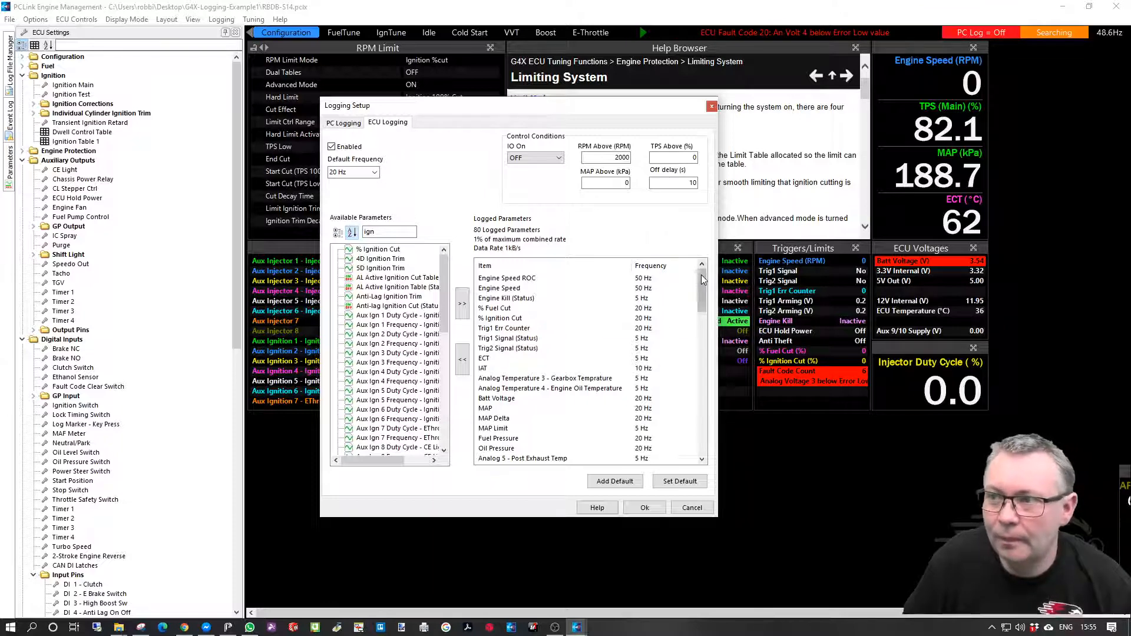
pyautogui.moveTo(702, 279); pyautogui.dragTo(711, 257)
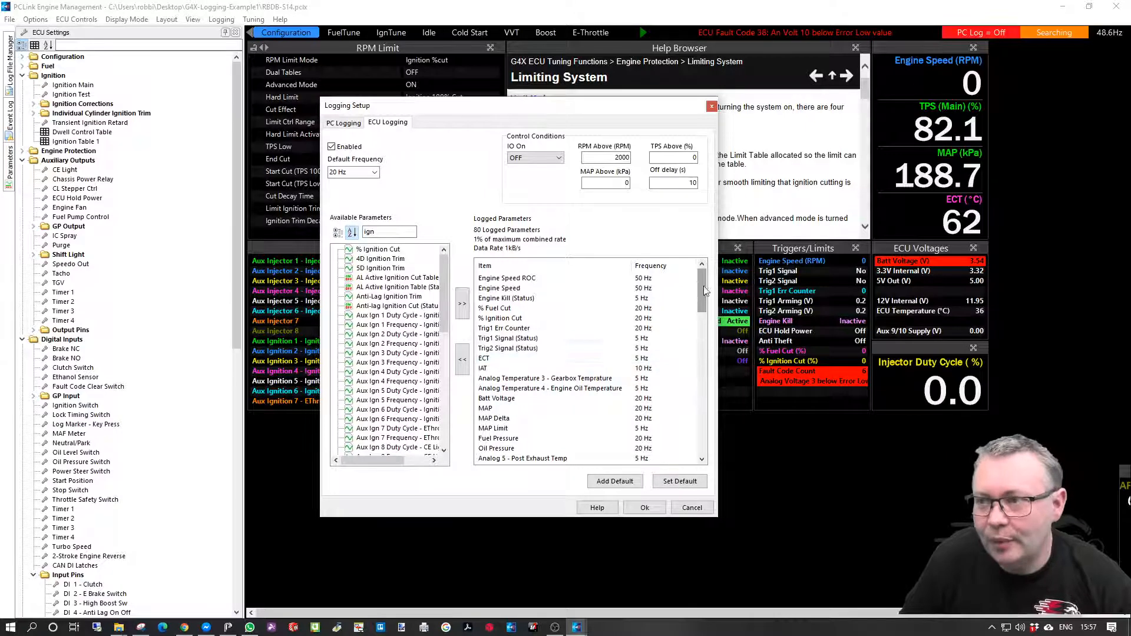
pyautogui.moveTo(702, 291)
pyautogui.mouseDown()
pyautogui.moveTo(704, 380)
pyautogui.moveTo(704, 281)
pyautogui.mouseUp()
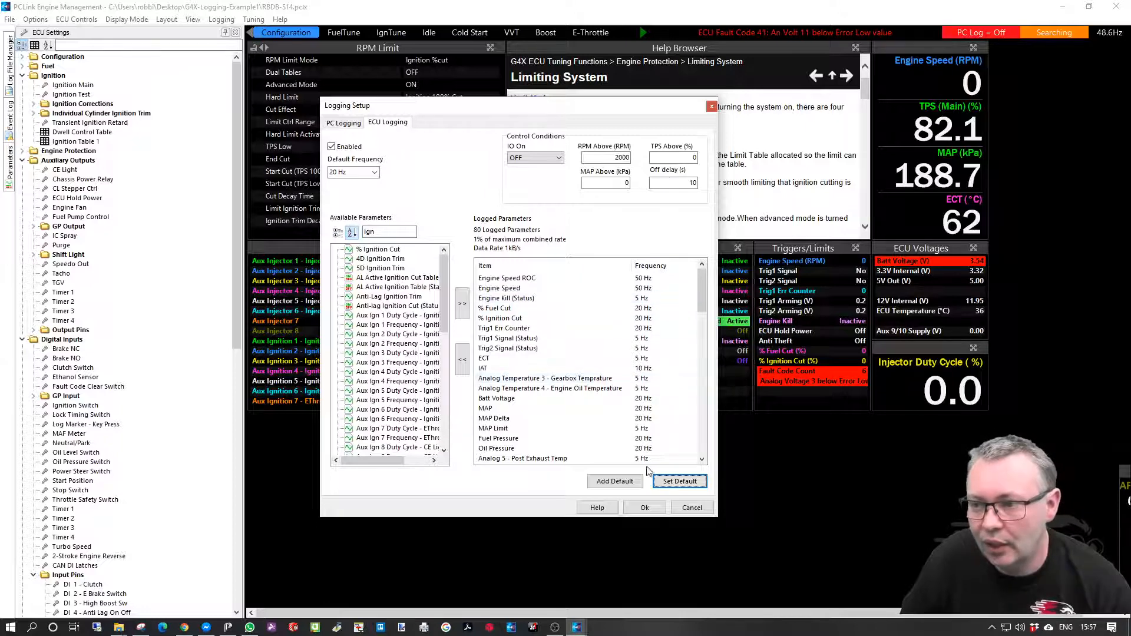
pyautogui.click(614, 481)
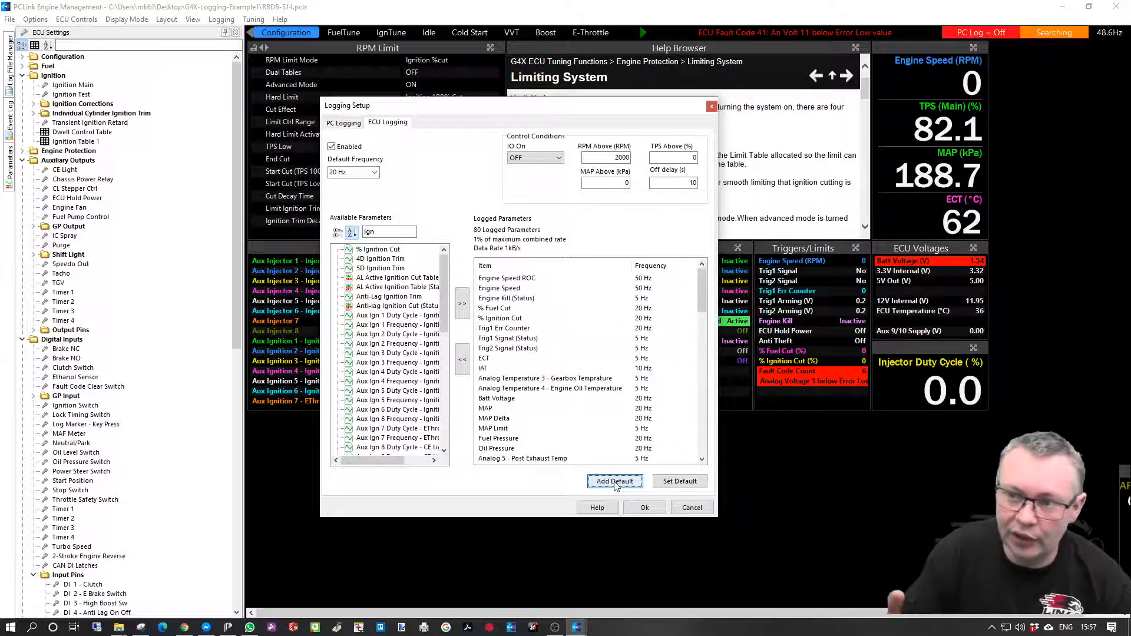
pyautogui.click(645, 509)
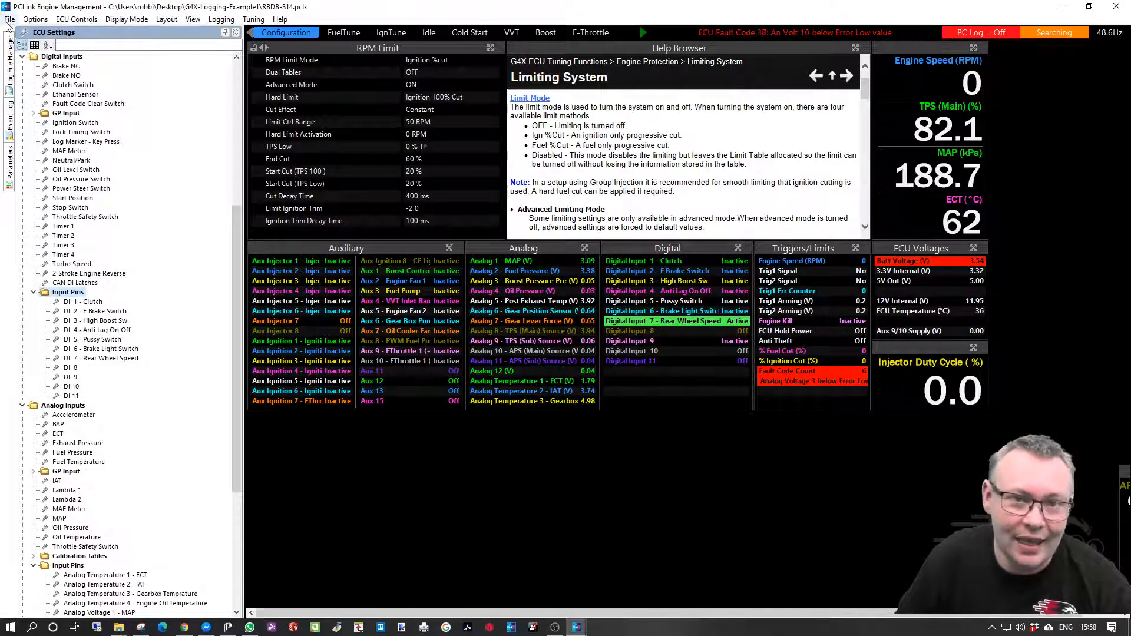
# - Save the configuration as RBDB-S14.pclx in the G4X-Logging-Example1 folder, replacing the existing file
pyautogui.click(9, 19)
pyautogui.click(33, 59)
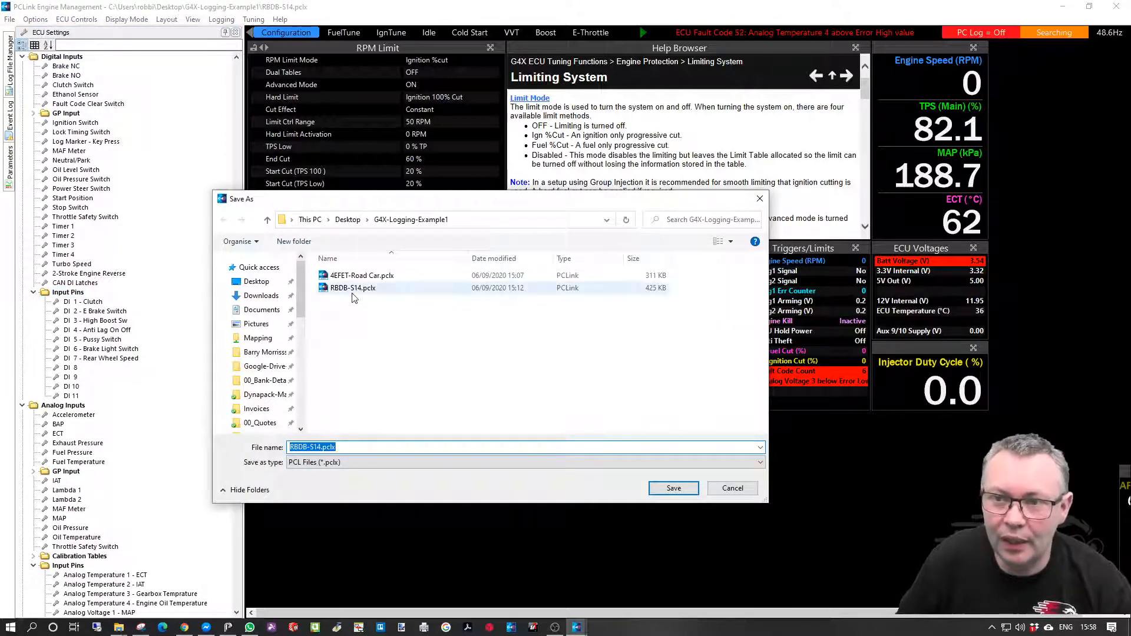
pyautogui.click(354, 288)
pyautogui.click(674, 488)
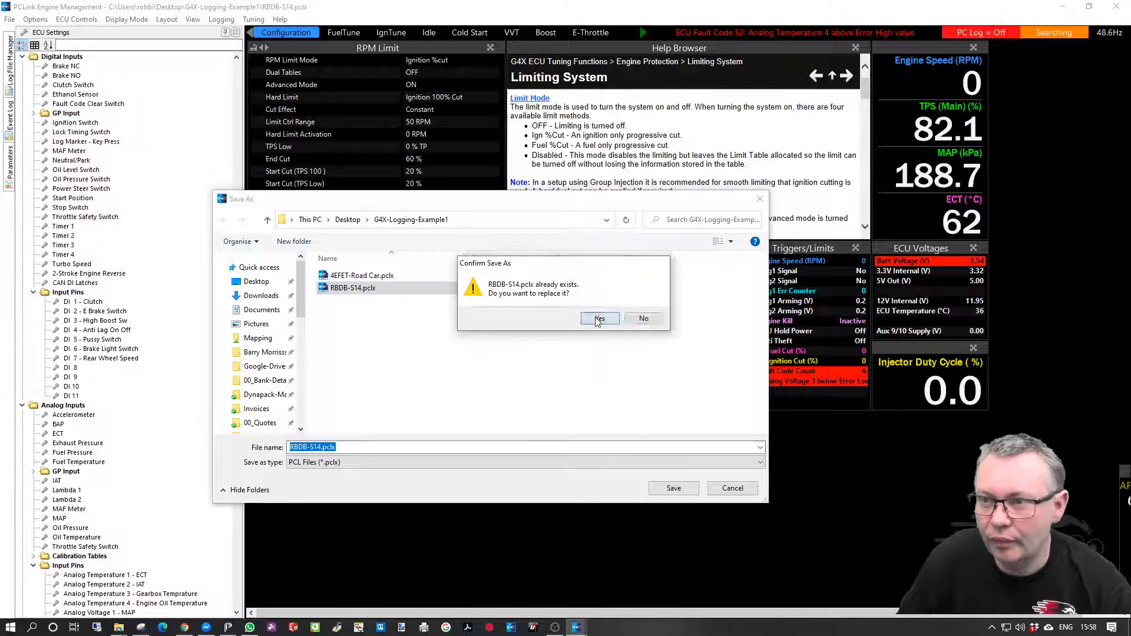
pyautogui.click(598, 318)
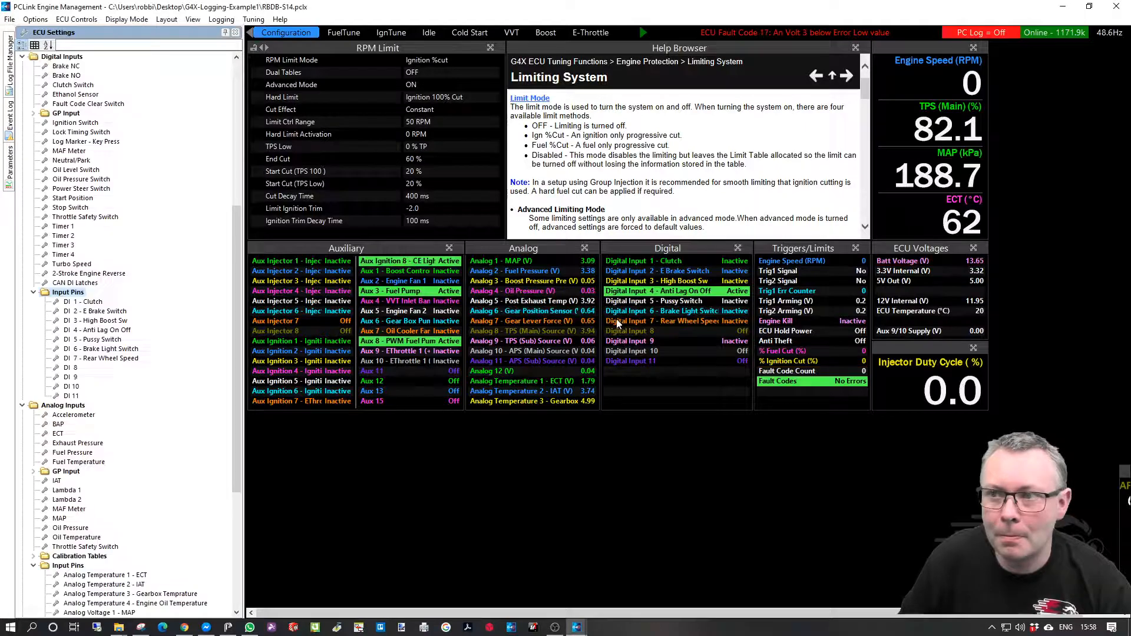
# - Open RBDB-S14.pclx, download it to the connected ECU, store it there, and dismiss the connection message
pyautogui.click(9, 19)
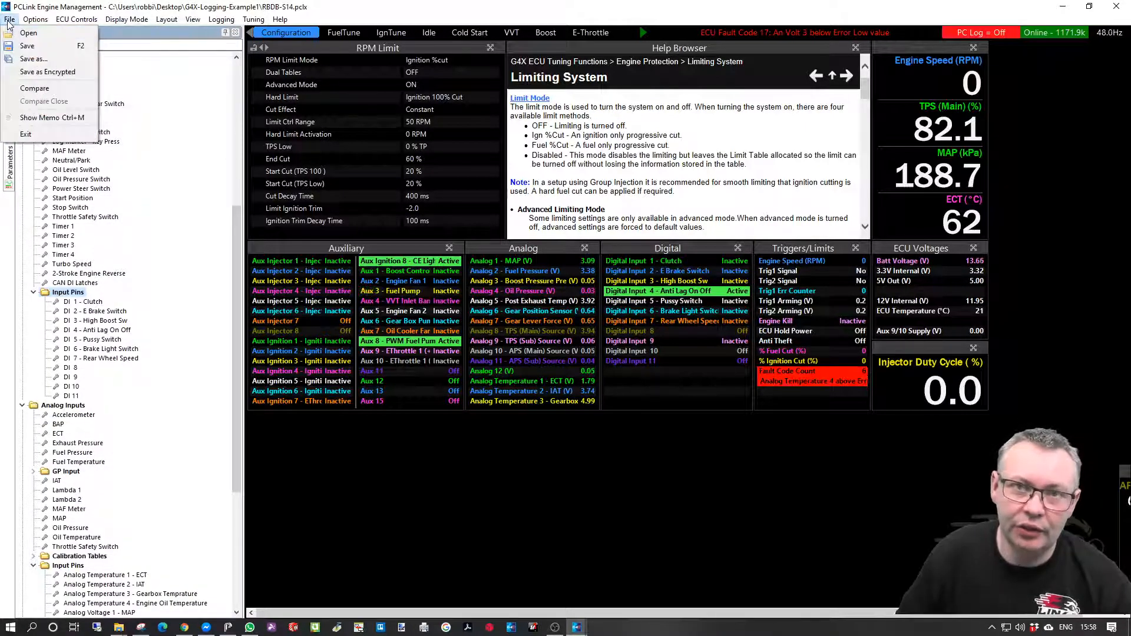
pyautogui.click(25, 39)
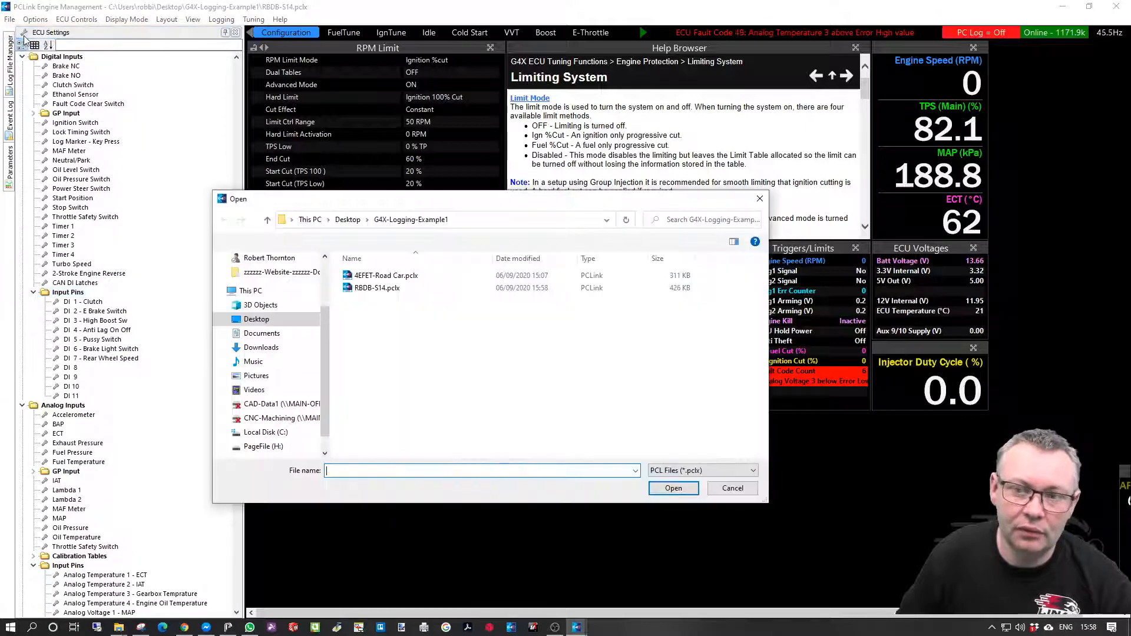
pyautogui.click(377, 289)
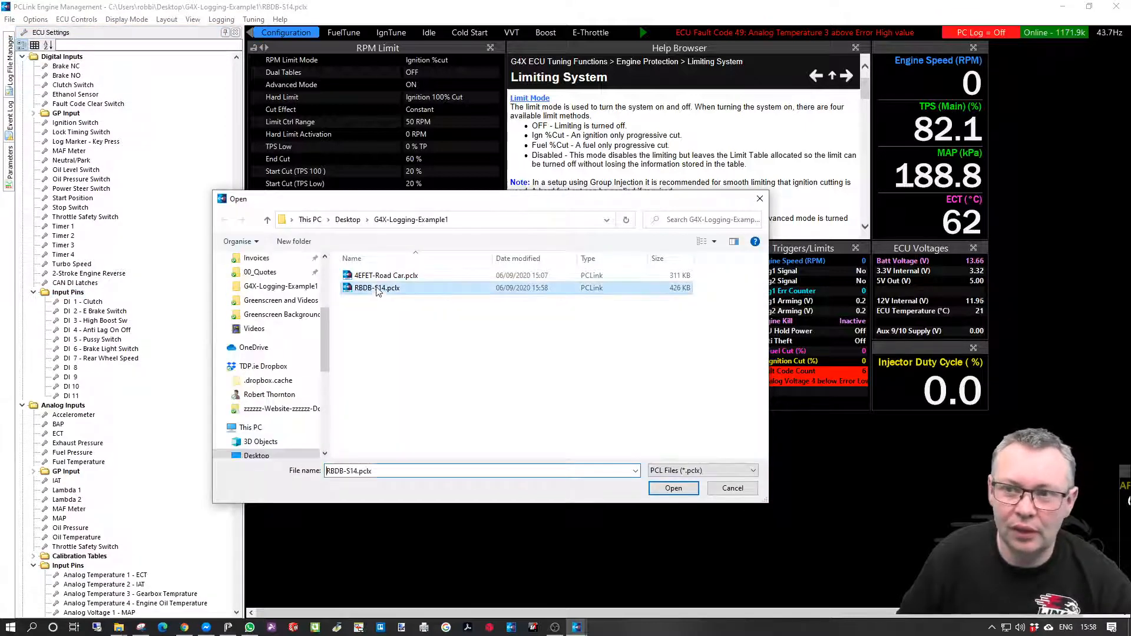
pyautogui.click(673, 487)
pyautogui.click(518, 325)
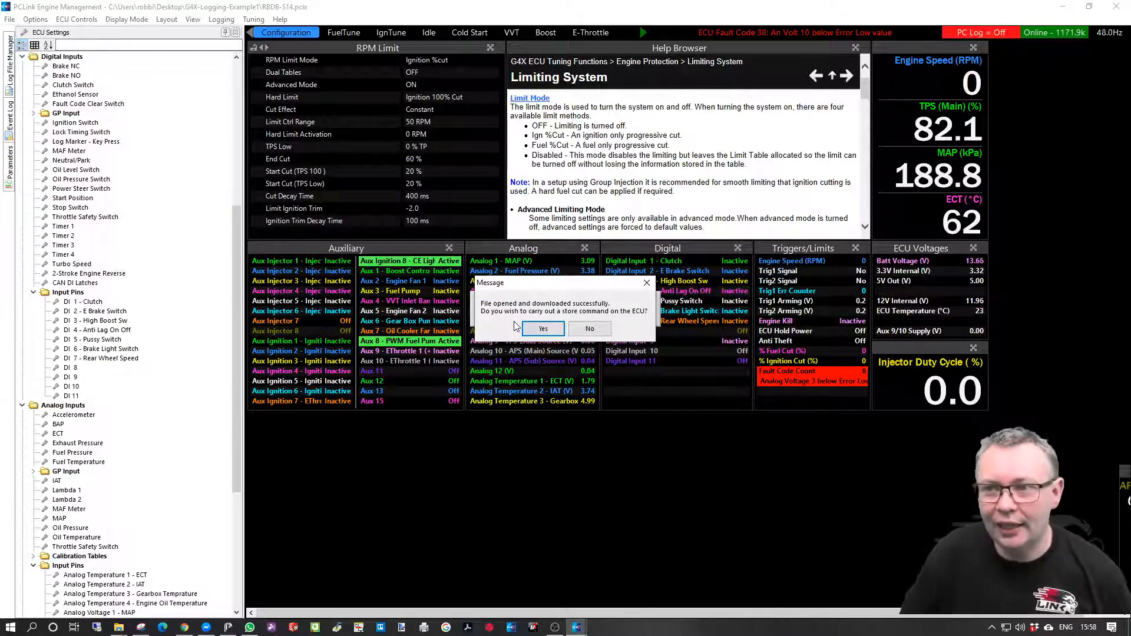
pyautogui.click(543, 328)
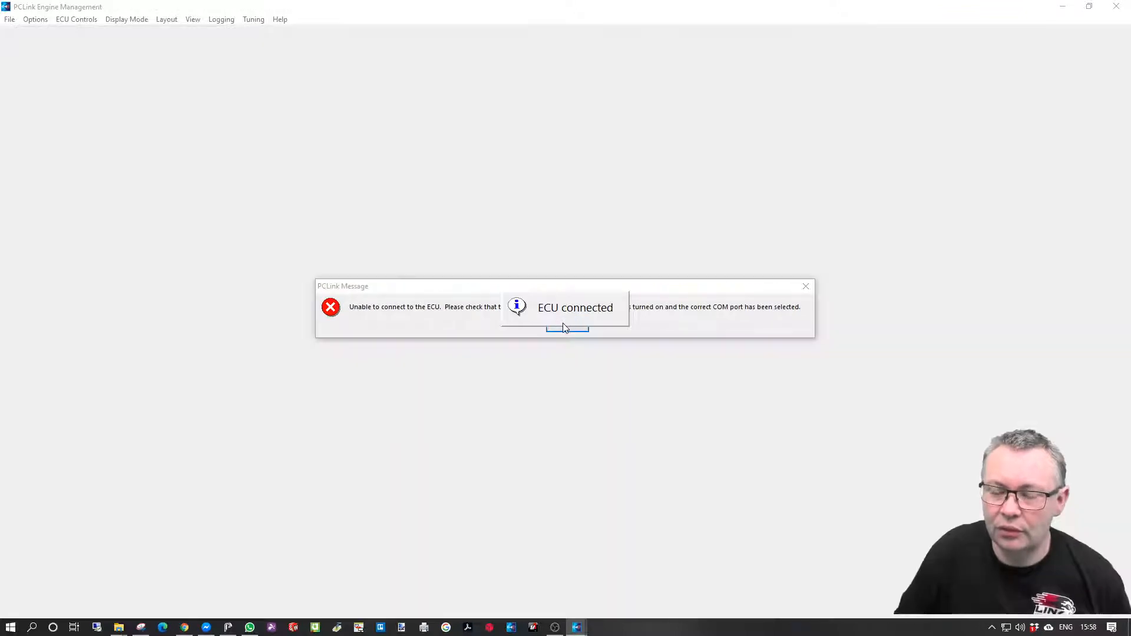
pyautogui.click(572, 328)
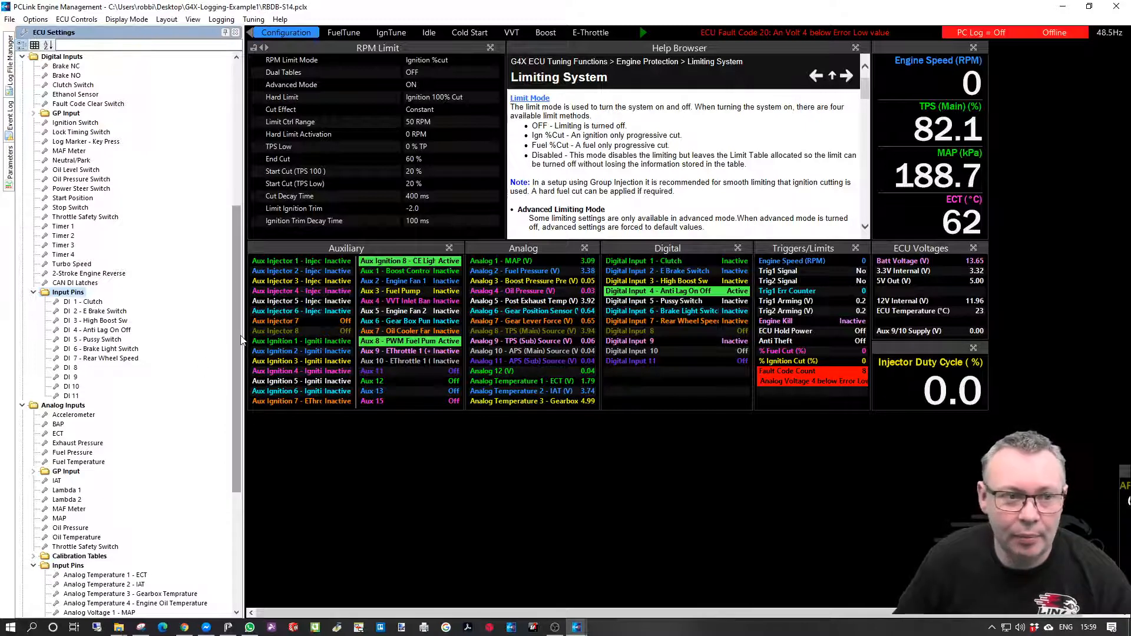
# - Collapse the Auxiliary Outputs, Digital Inputs, Analog Inputs and Ignition groups in the ECU settings tree
pyautogui.moveTo(242, 340); pyautogui.dragTo(245, 188)
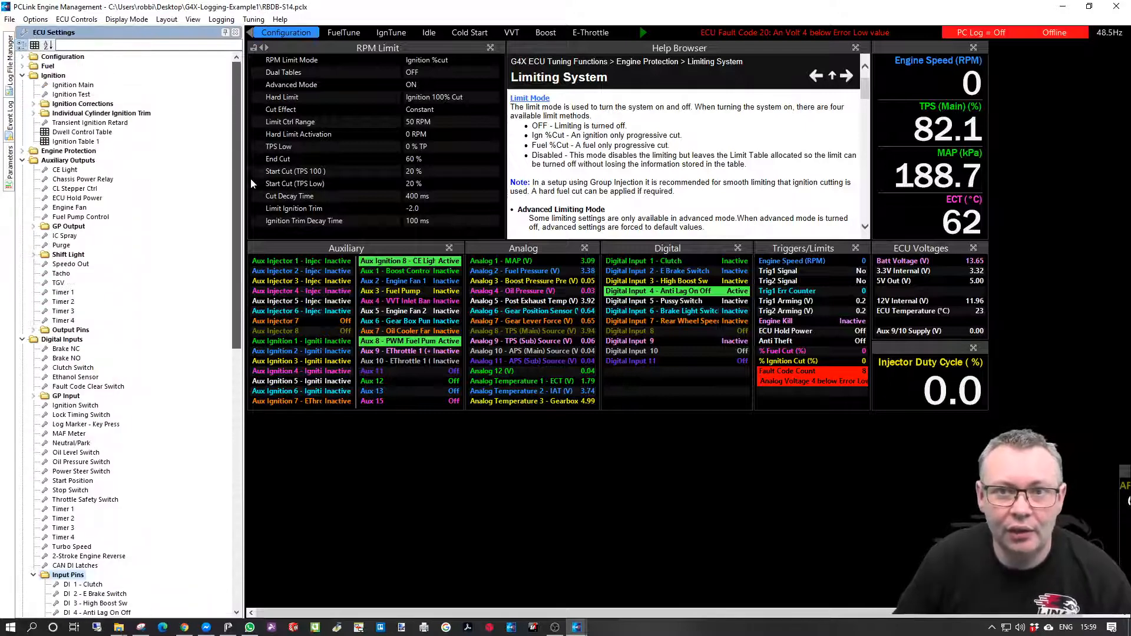
pyautogui.click(22, 160)
pyautogui.click(23, 170)
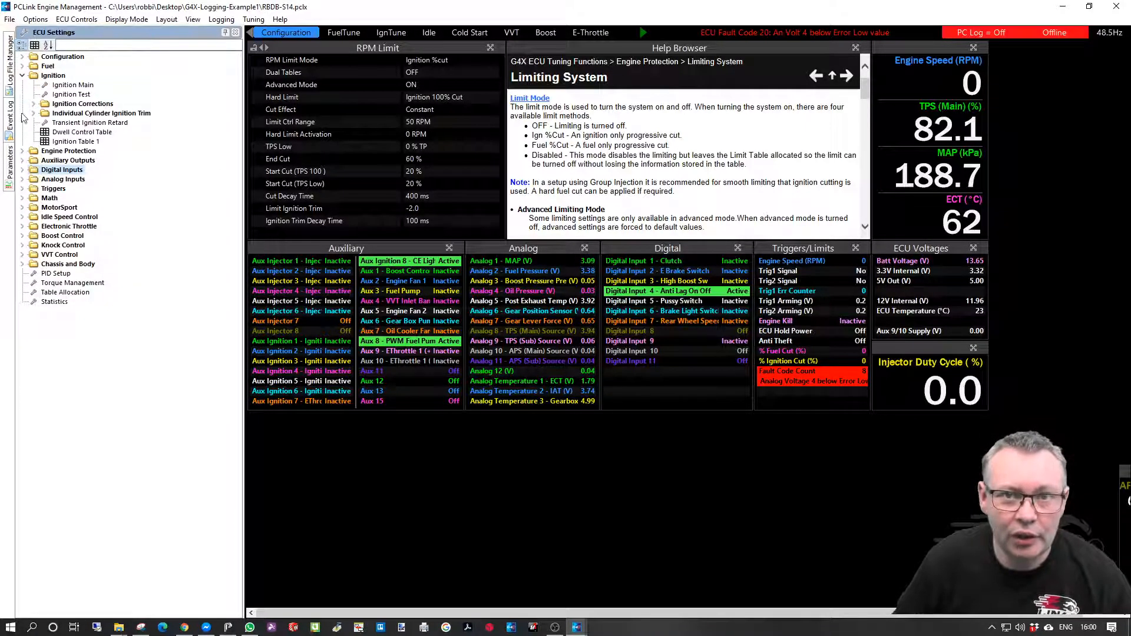
pyautogui.click(23, 76)
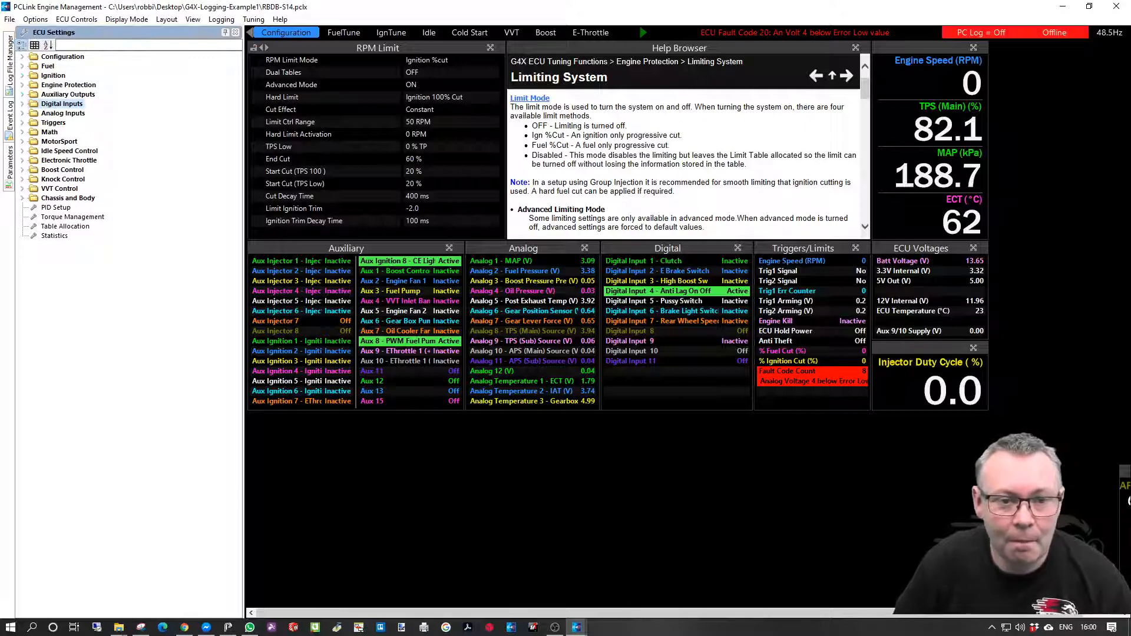